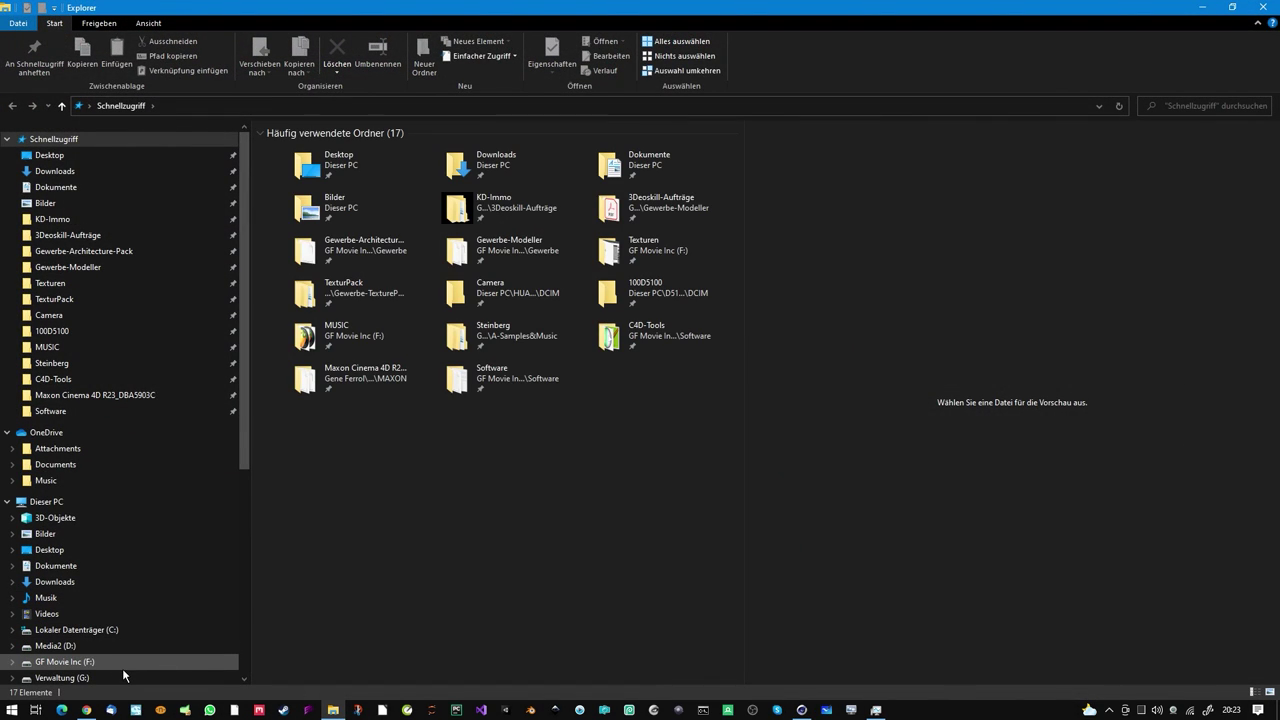
Browse drive F: to Gewerbe > Gewerbe-Plugins-Tools-Scripts > Free and select Street-Builder.zip to preview its contents.
{"action": "left_click", "coordinate": [122, 662]}
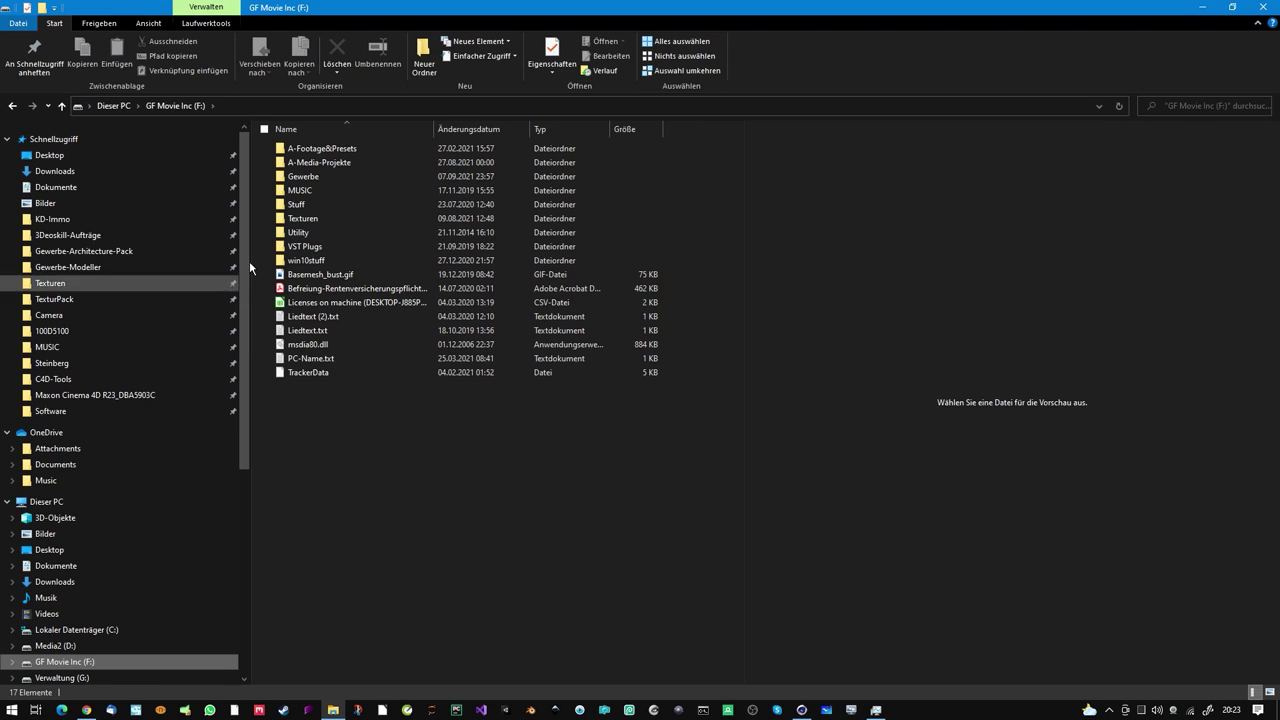
{"action": "double_click", "coordinate": [323, 192]}
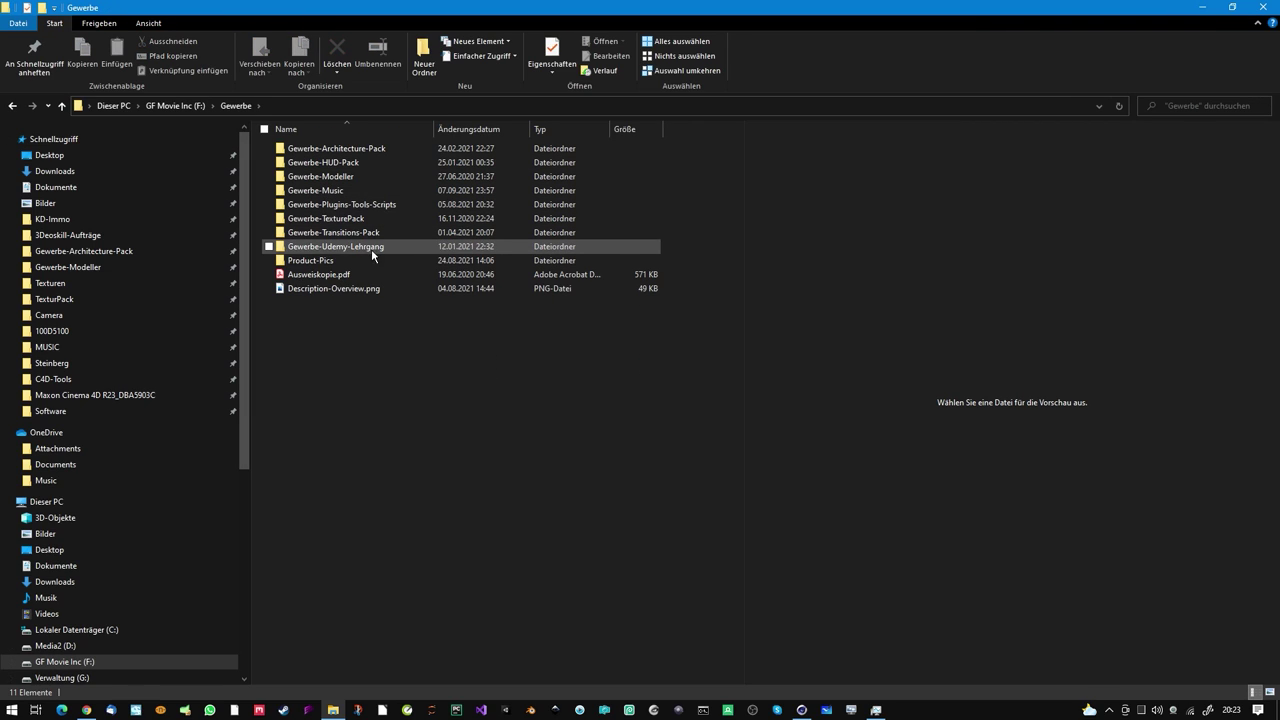
{"action": "left_click", "coordinate": [373, 206]}
{"action": "double_click", "coordinate": [373, 206]}
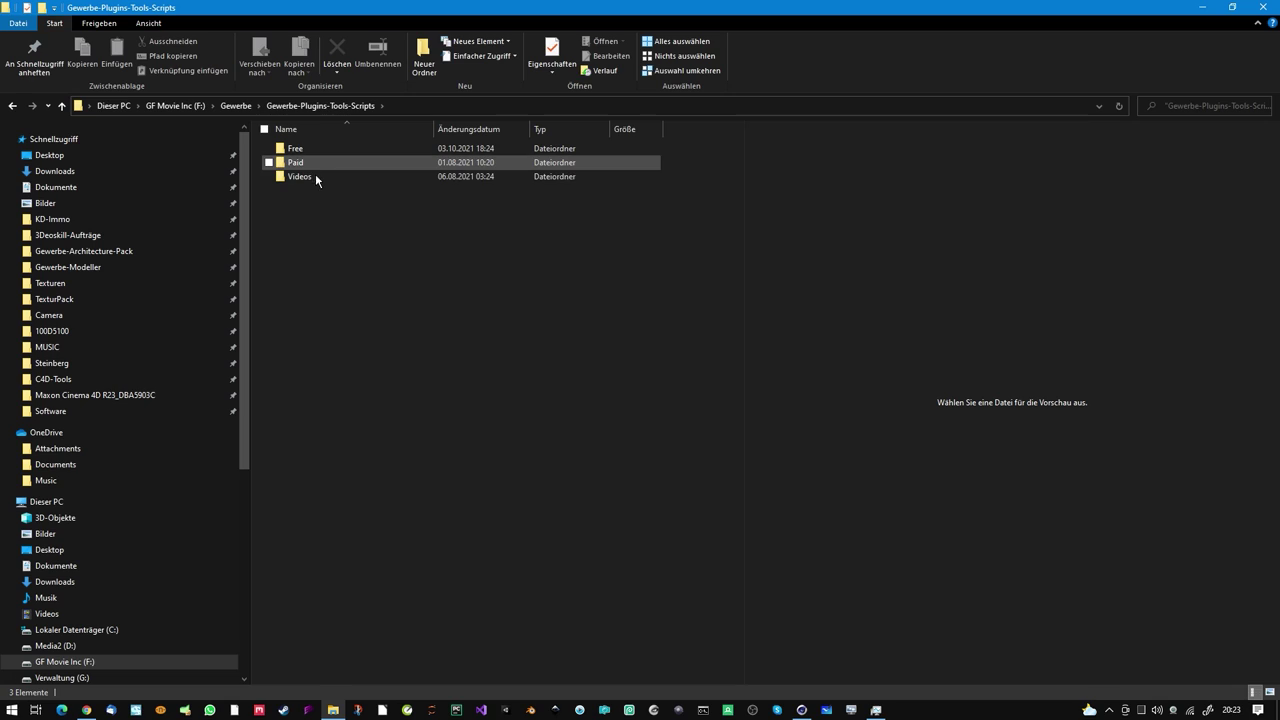
{"action": "double_click", "coordinate": [292, 148]}
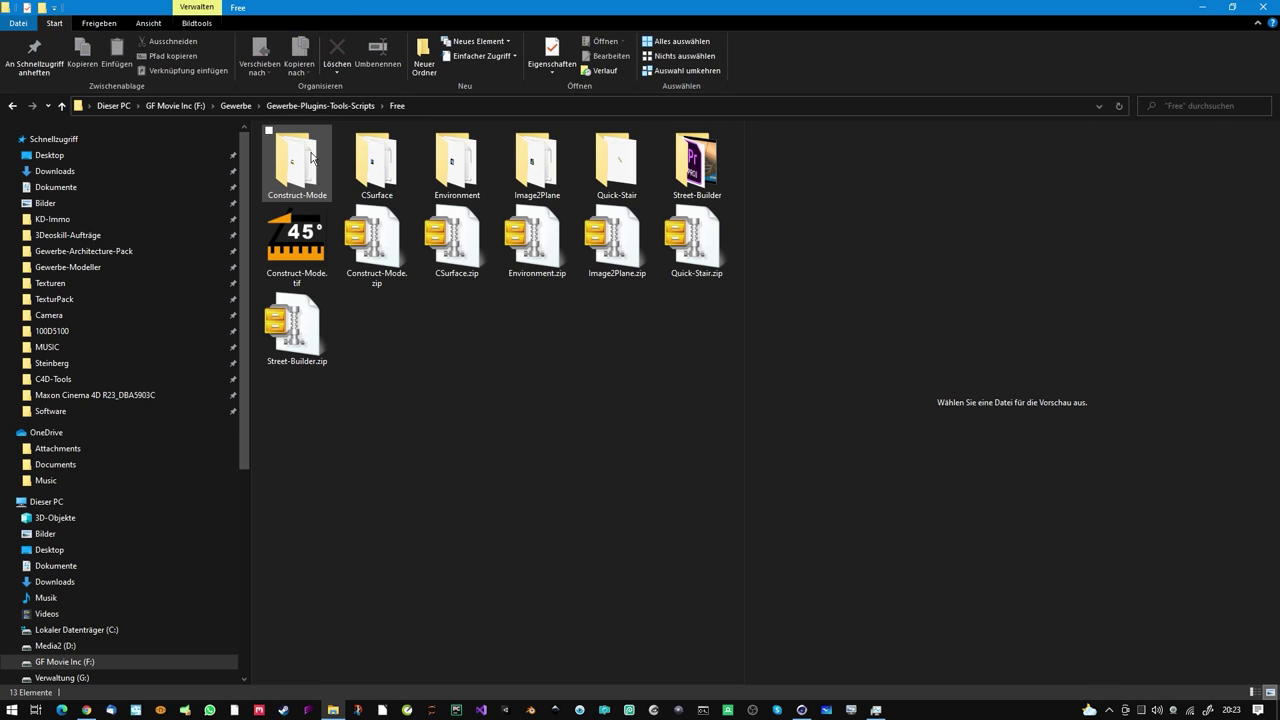
{"action": "left_click", "coordinate": [310, 345]}
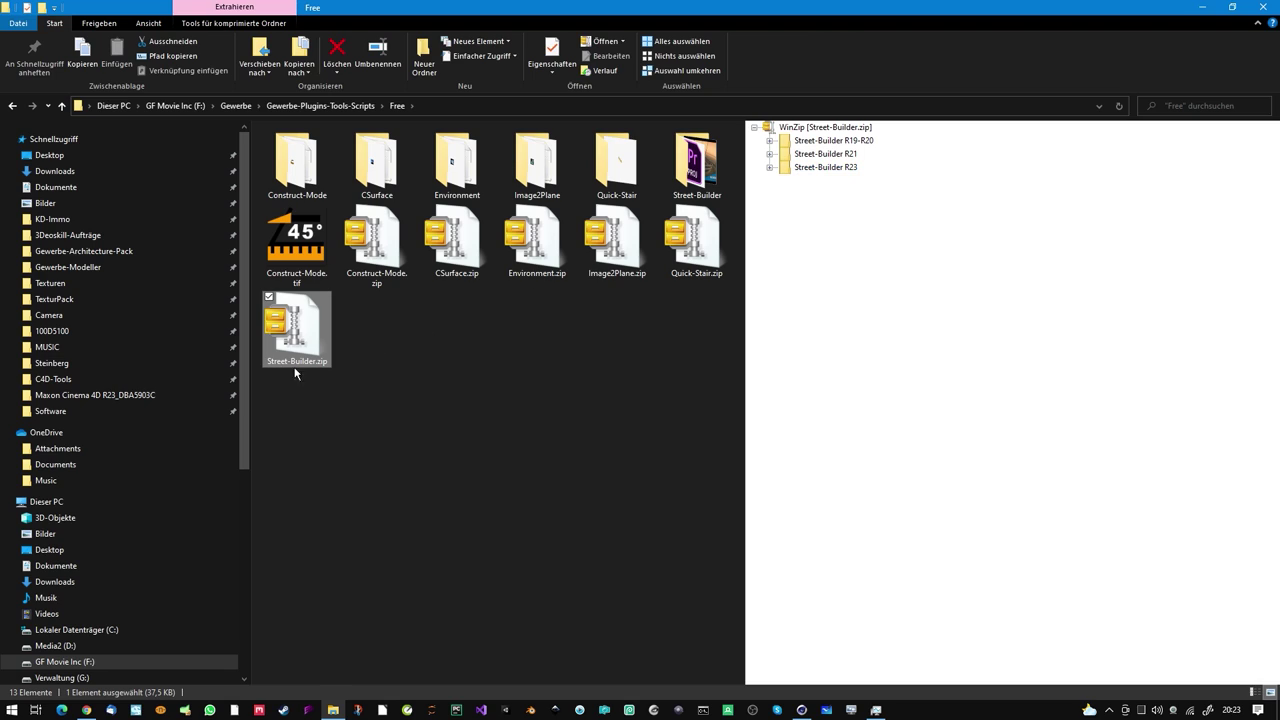
Inspect the Street-Builder R23 folder under library\scripts in the Maxon Cinema 4D R23 preferences folder, including Street-Builder4.tif, and close Explorer.
{"action": "left_click", "coordinate": [134, 398]}
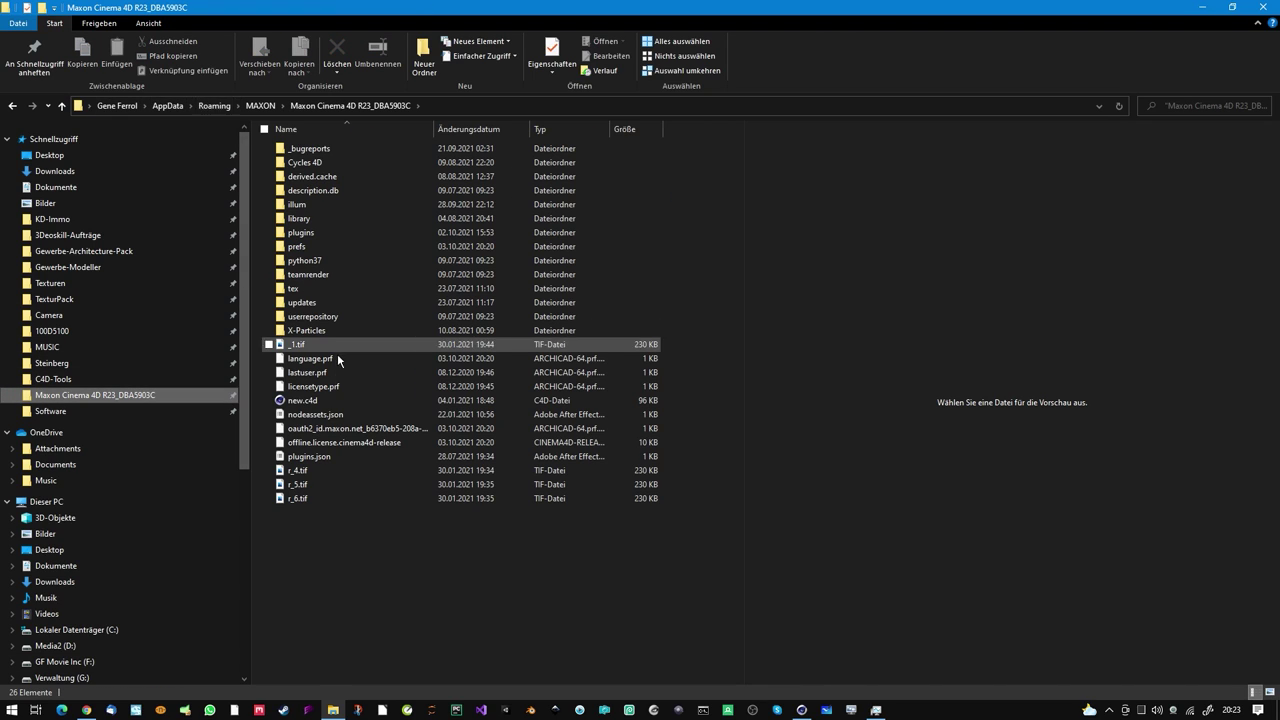
{"action": "double_click", "coordinate": [324, 221]}
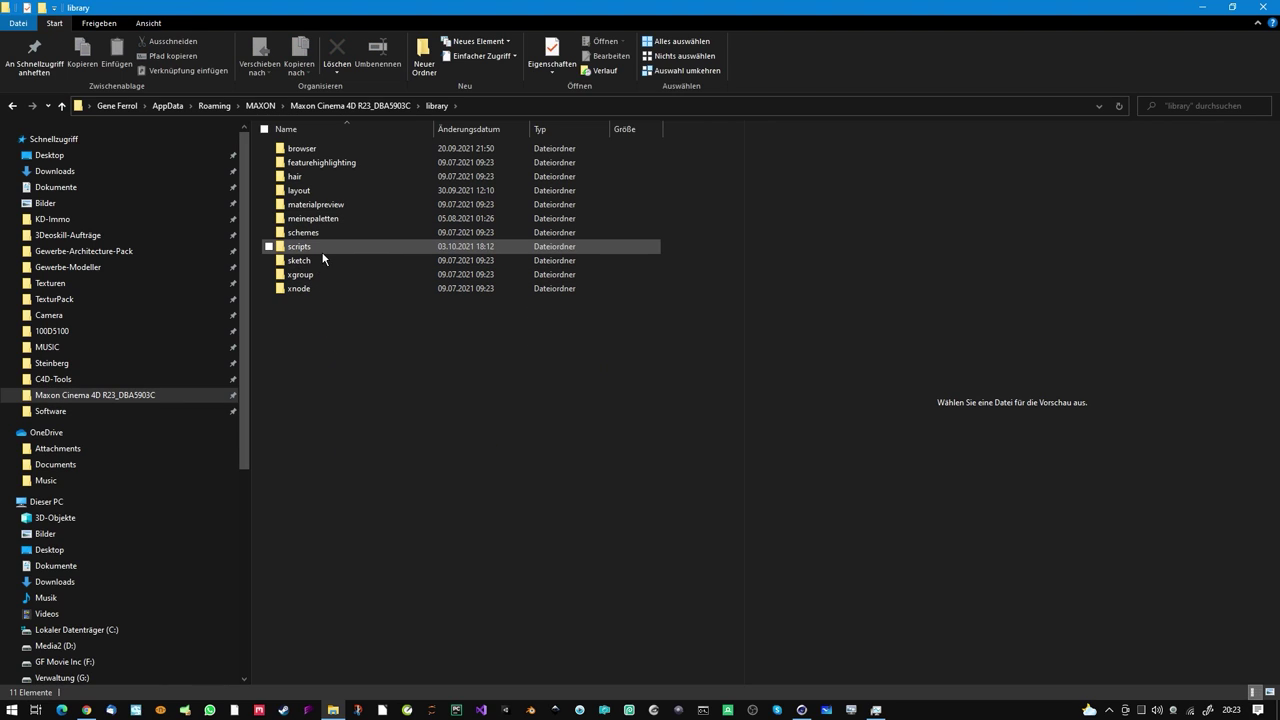
{"action": "double_click", "coordinate": [323, 251]}
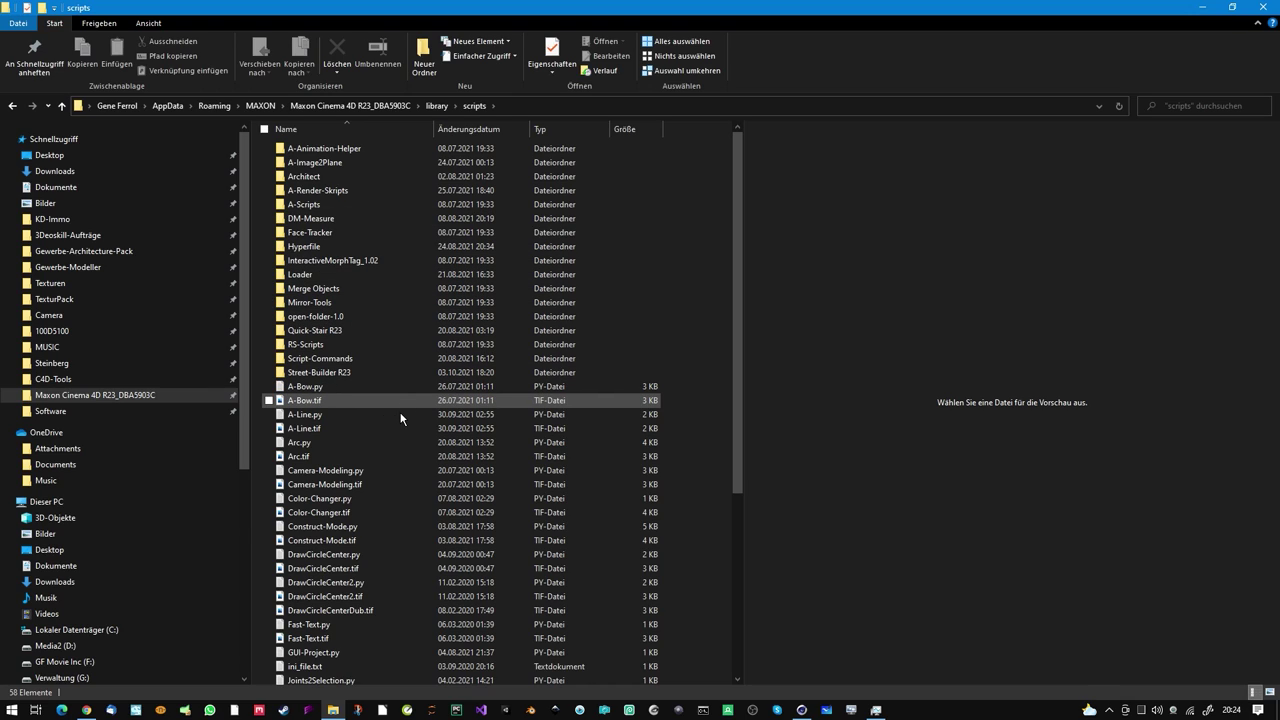
{"action": "double_click", "coordinate": [359, 374]}
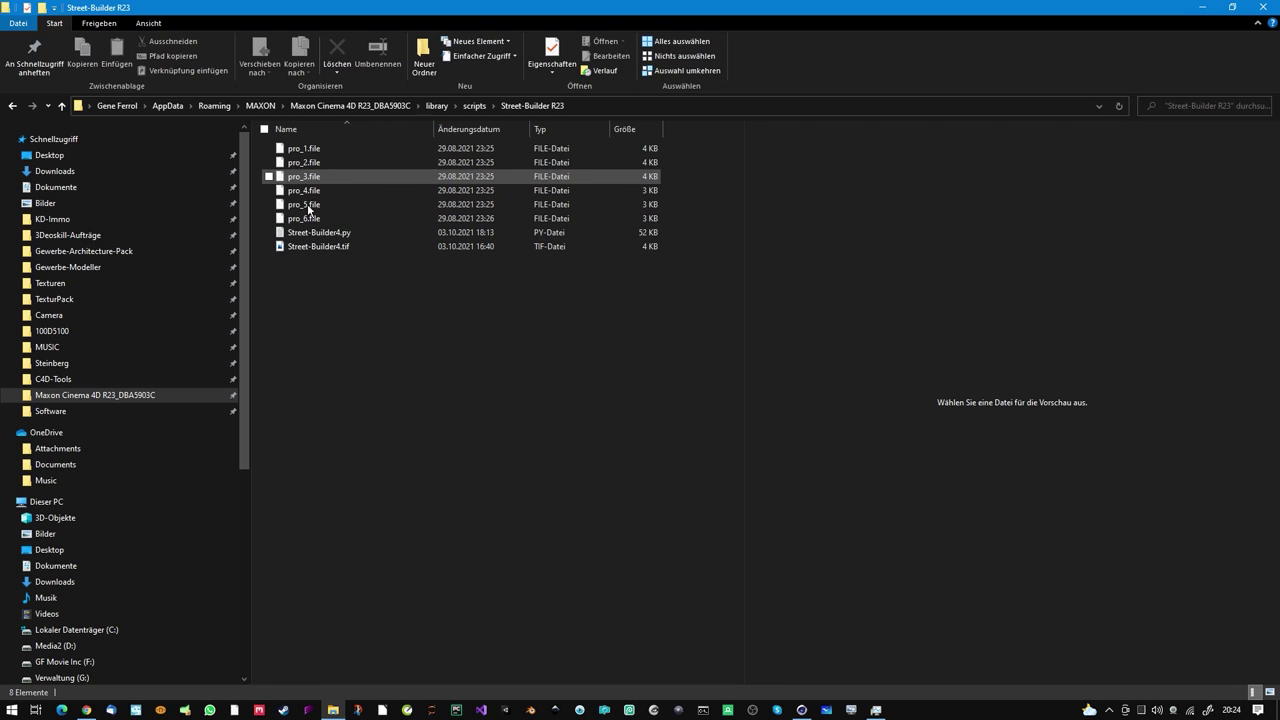
{"action": "left_click", "coordinate": [341, 252]}
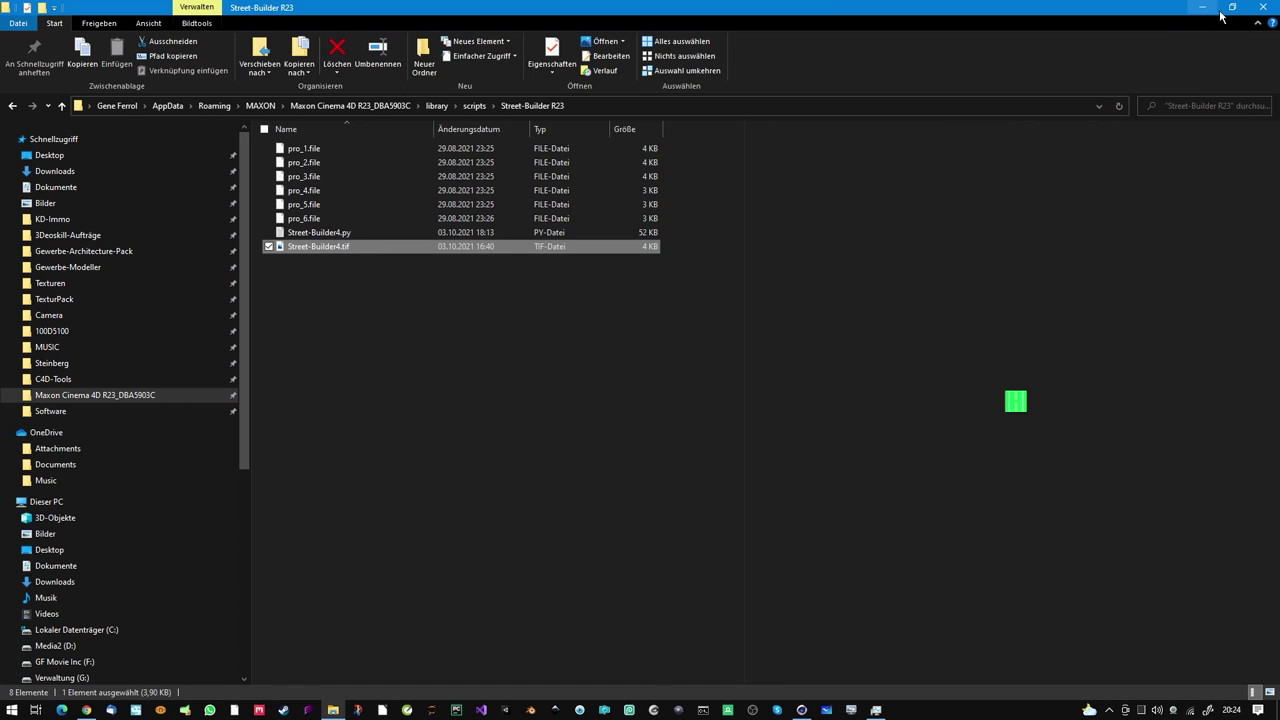
{"action": "left_click", "coordinate": [1266, 10]}
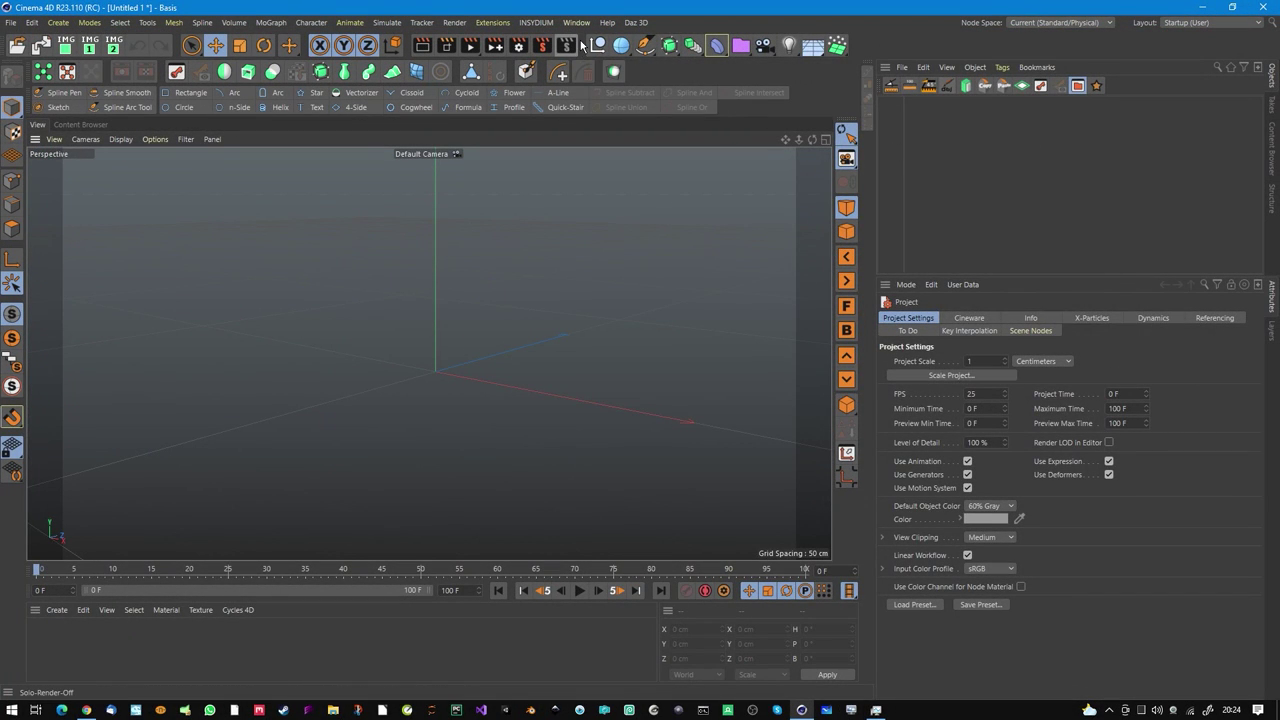
Customize the palettes in Cinema 4D: filter the commands by "stree" and add Street-Builder4 beside the existing tool icons.
{"action": "left_click", "coordinate": [538, 22]}
{"action": "mouse_move", "coordinate": [510, 30]}
{"action": "left_click", "coordinate": [775, 78]}
{"action": "right_click", "coordinate": [775, 78]}
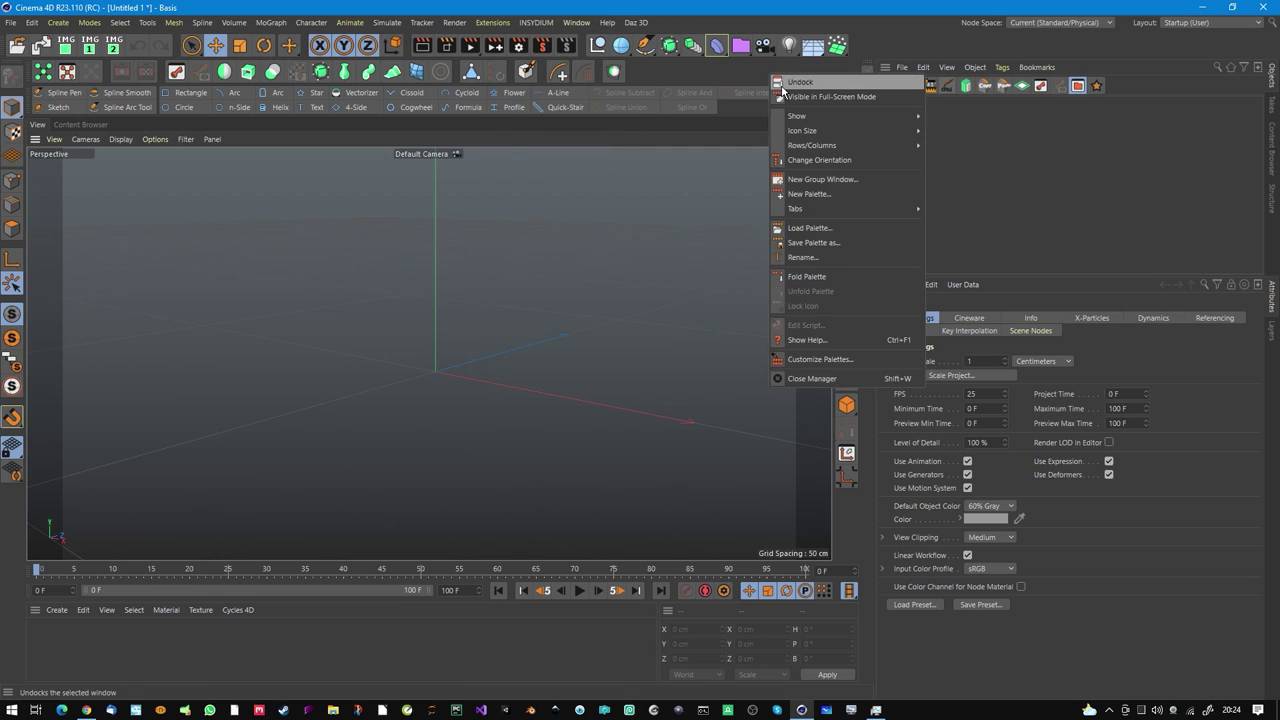
{"action": "left_click", "coordinate": [830, 362]}
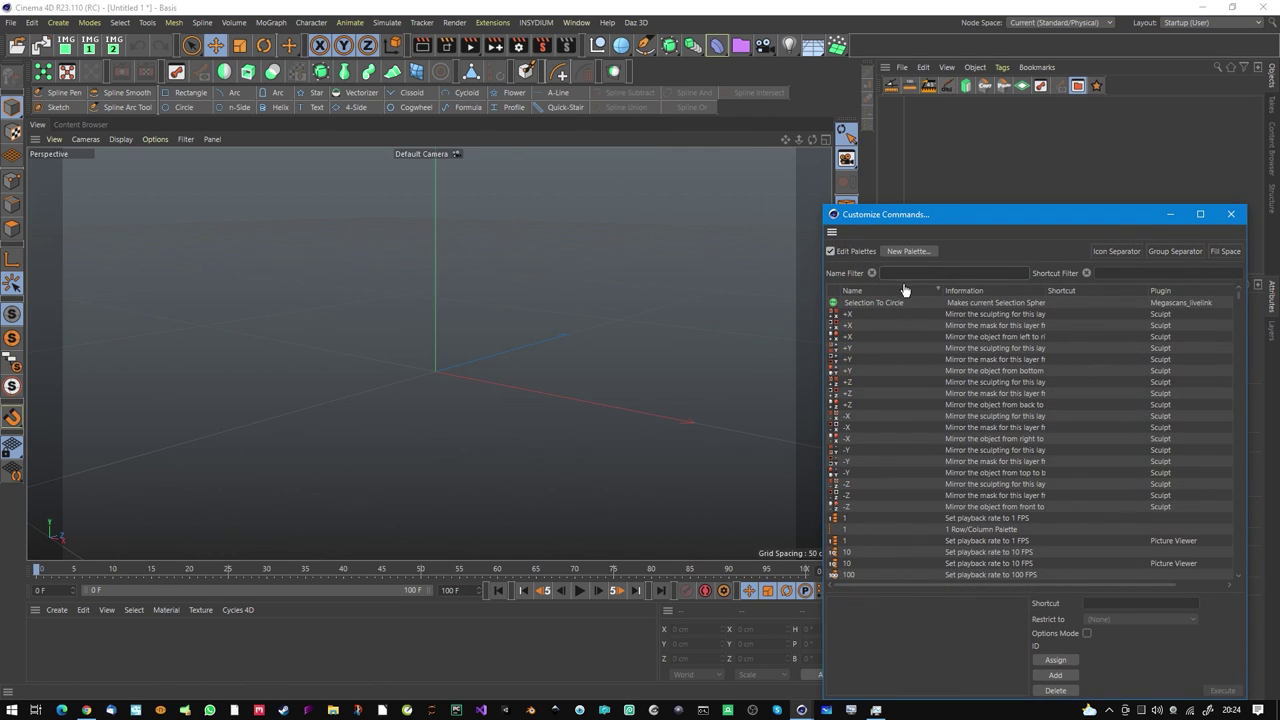
{"action": "type", "text": "stree"}
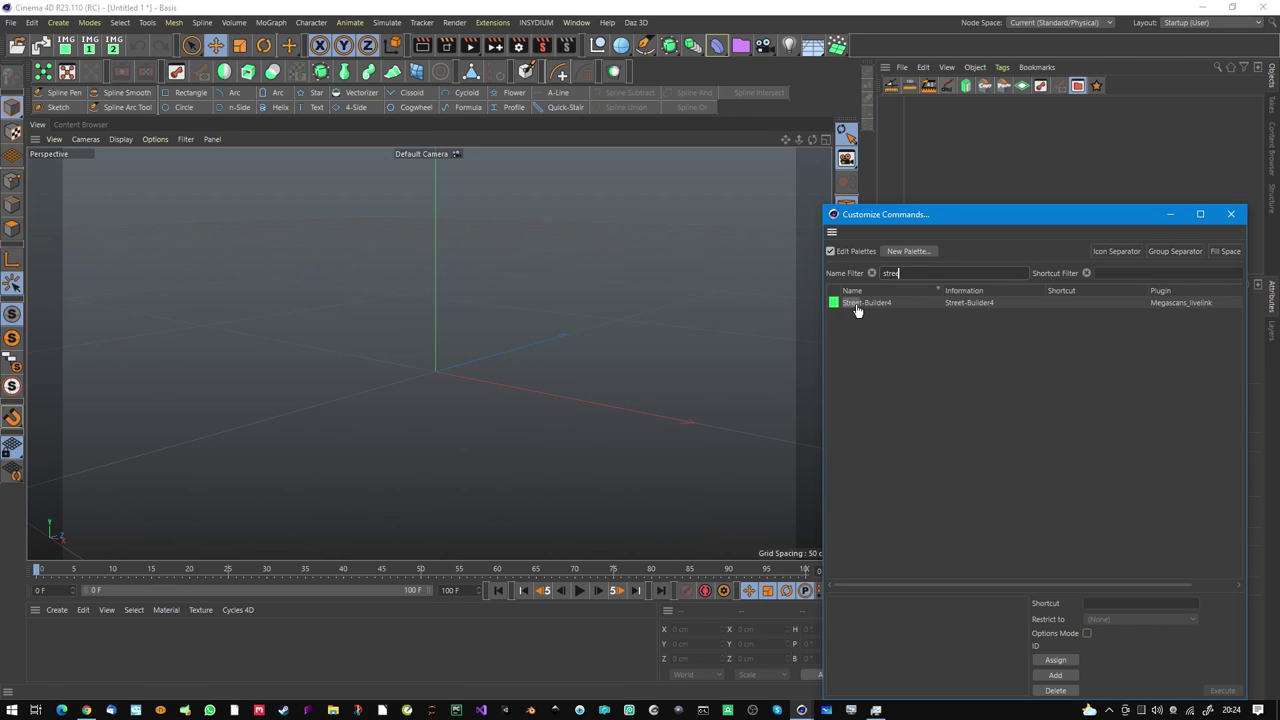
{"action": "left_click_drag", "start_coordinate": [857, 303], "coordinate": [634, 82]}
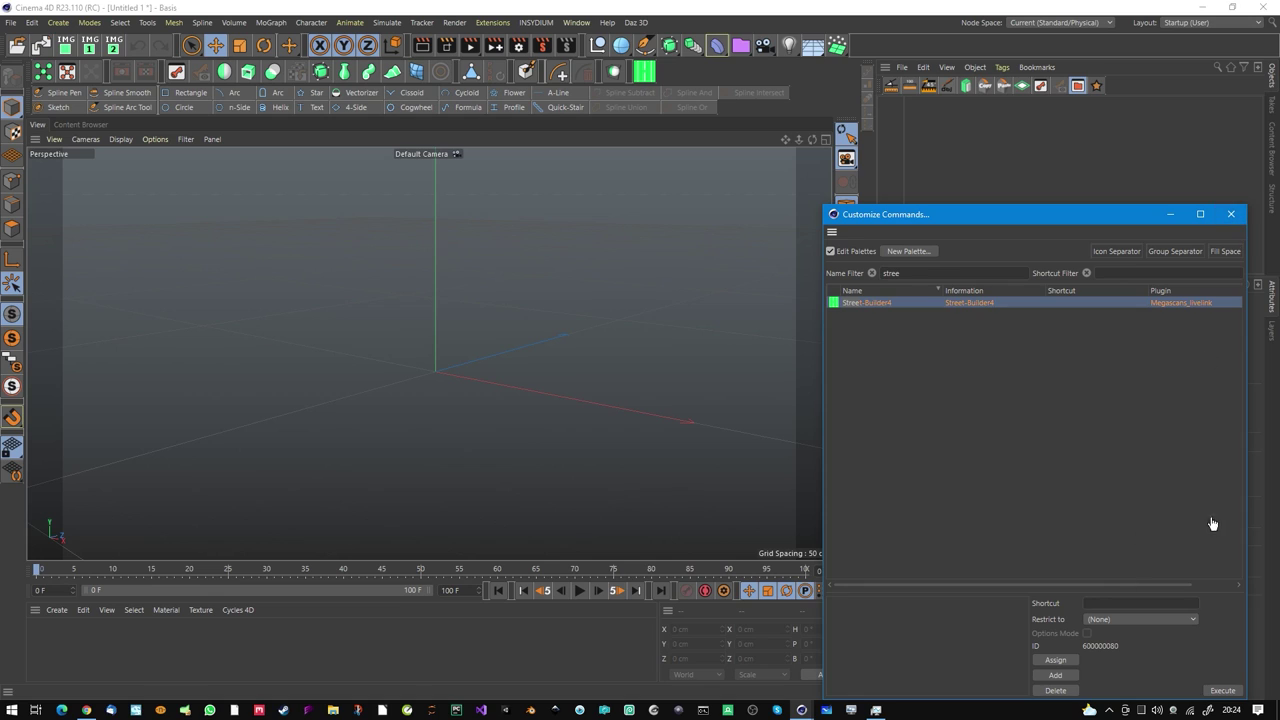
{"action": "left_click", "coordinate": [1231, 214]}
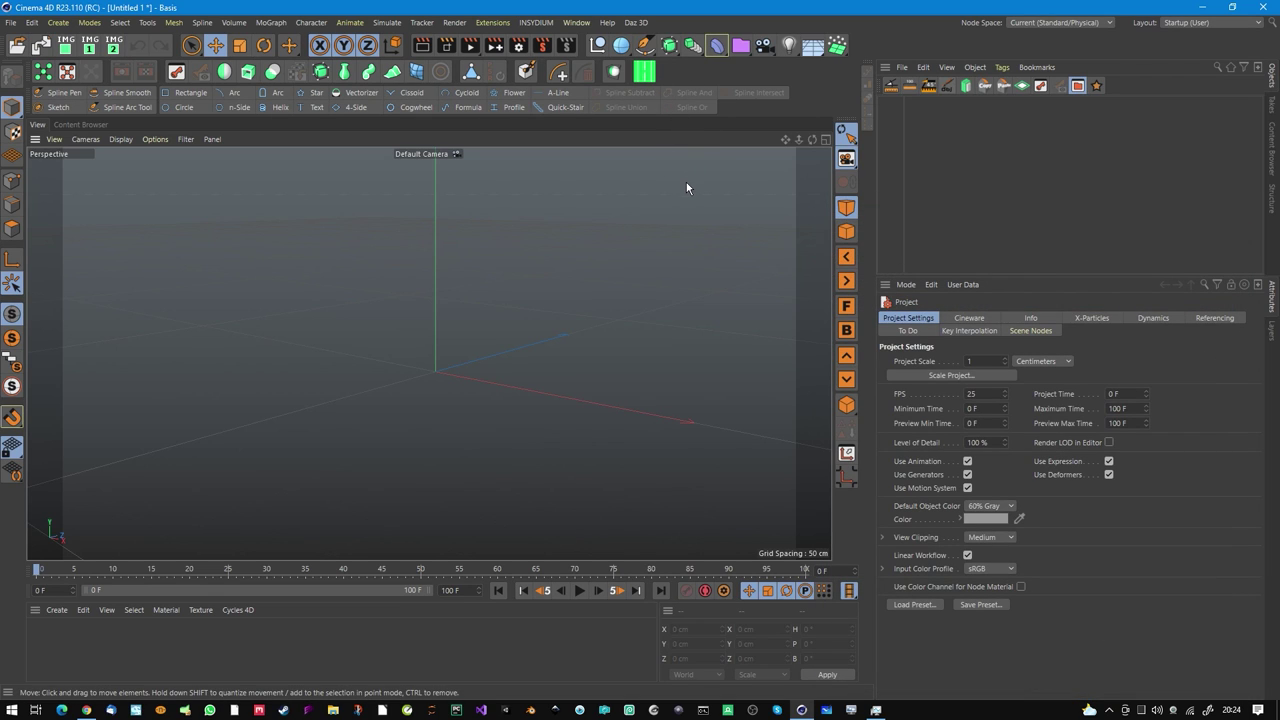
Run the Street-Builder4 script to add its generator to the scene, and select the generator to show its Python code.
{"action": "left_click_drag", "start_coordinate": [429, 352], "coordinate": [479, 351], "text": "alt"}
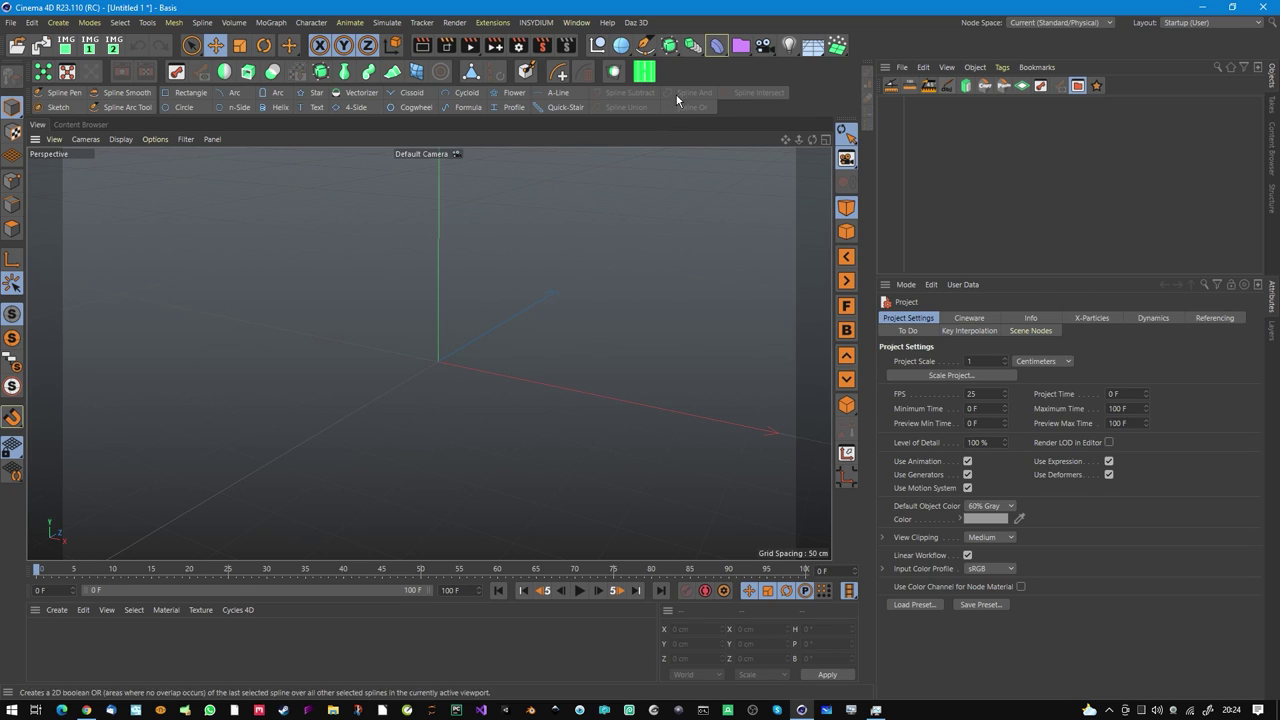
{"action": "left_click", "coordinate": [652, 80]}
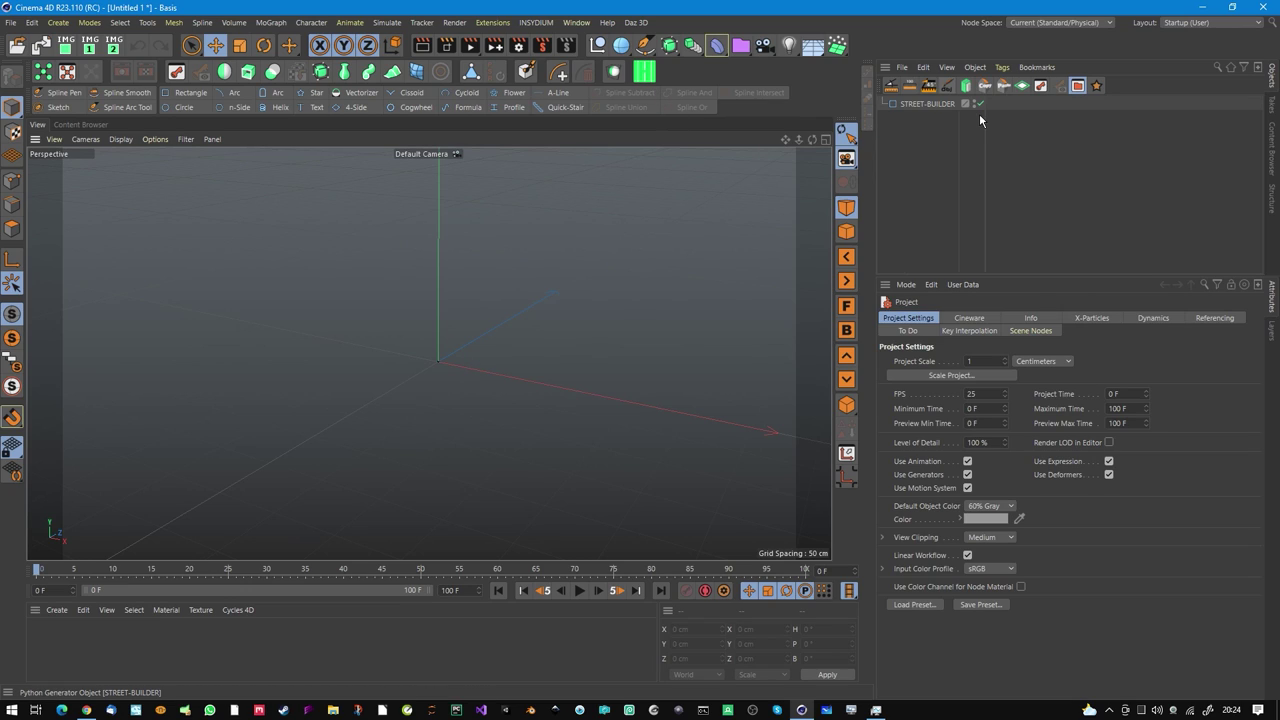
{"action": "left_click", "coordinate": [938, 108]}
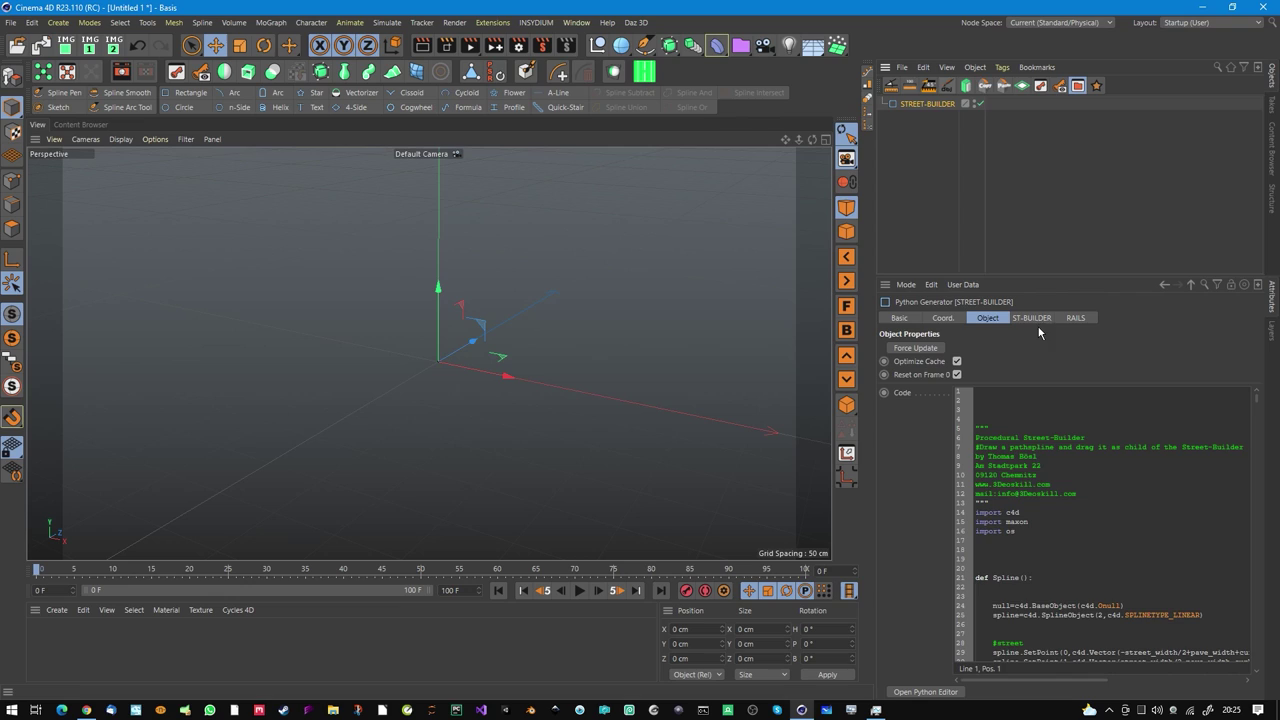
{"action": "scroll", "coordinate": [1049, 566], "scroll_direction": "down", "scroll_amount": 3}
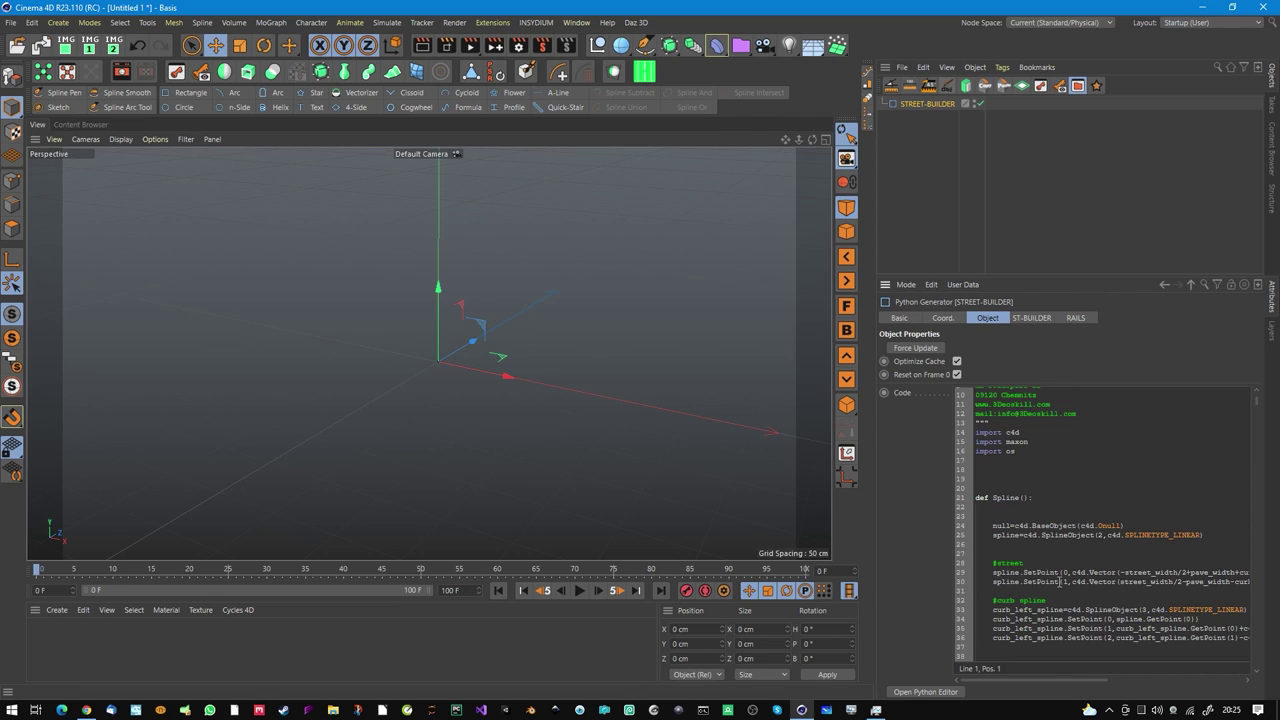
{"action": "left_click_drag", "start_coordinate": [525, 381], "coordinate": [600, 352], "text": "alt"}
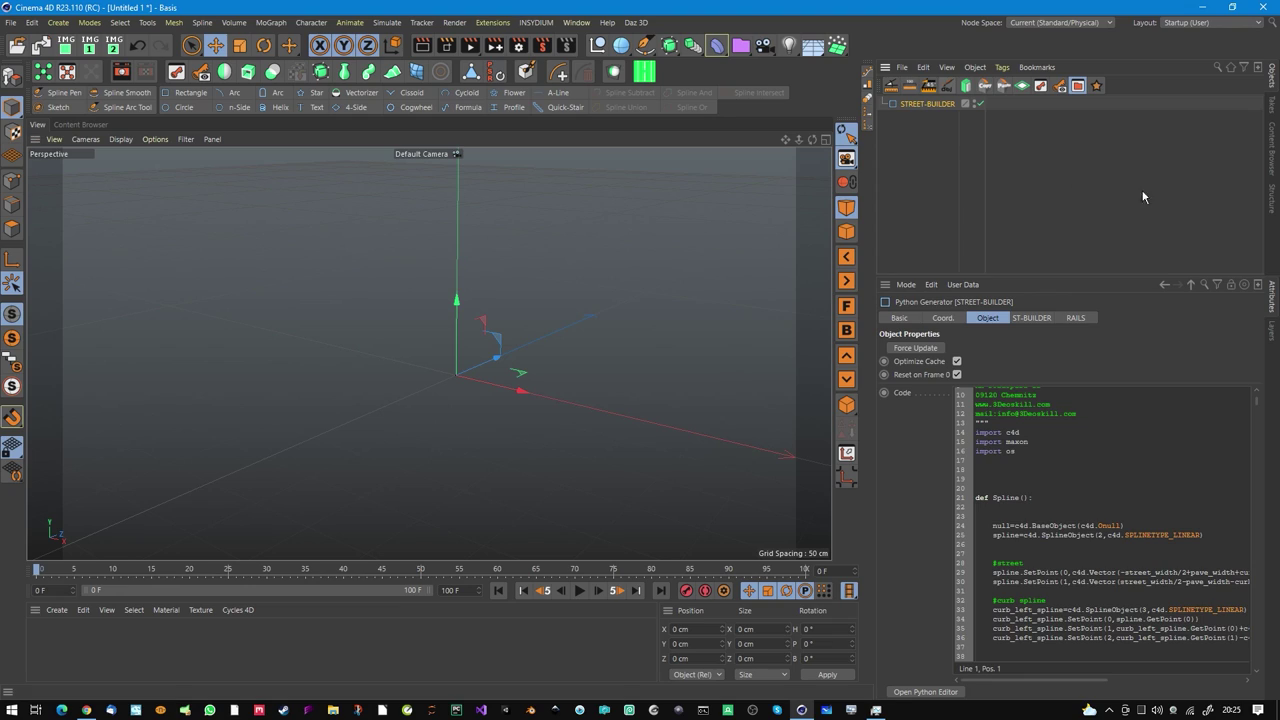
Examine the generator's ST-BUILDER groups for street parameters, materials and lamps, as well as its RAILS settings.
{"action": "left_click", "coordinate": [1030, 318]}
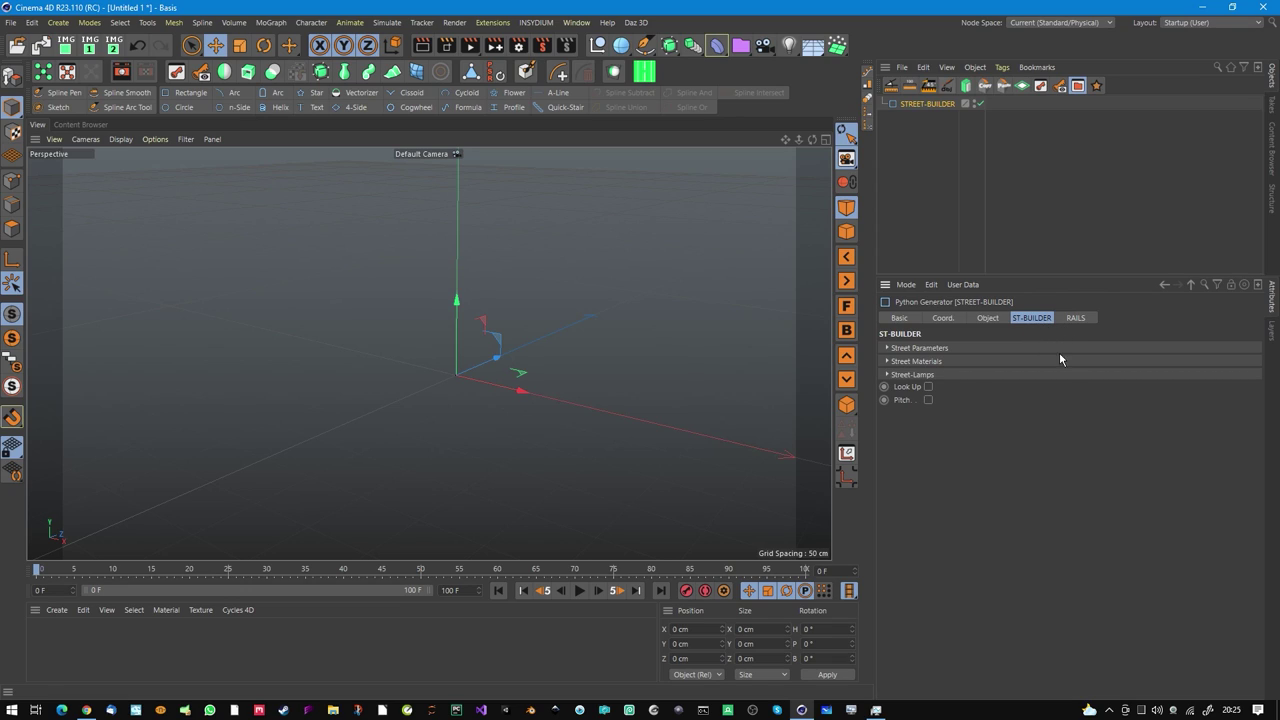
{"action": "left_click", "coordinate": [1077, 319]}
{"action": "left_click", "coordinate": [1044, 320]}
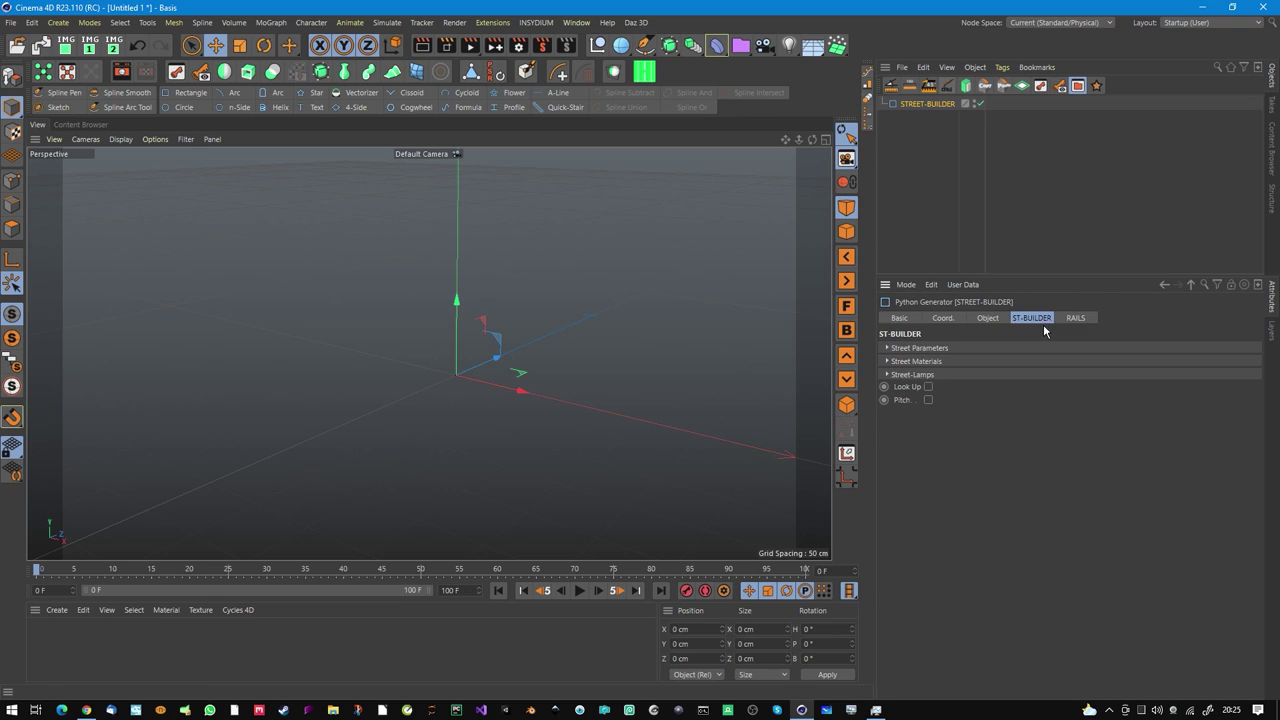
{"action": "left_click", "coordinate": [903, 349]}
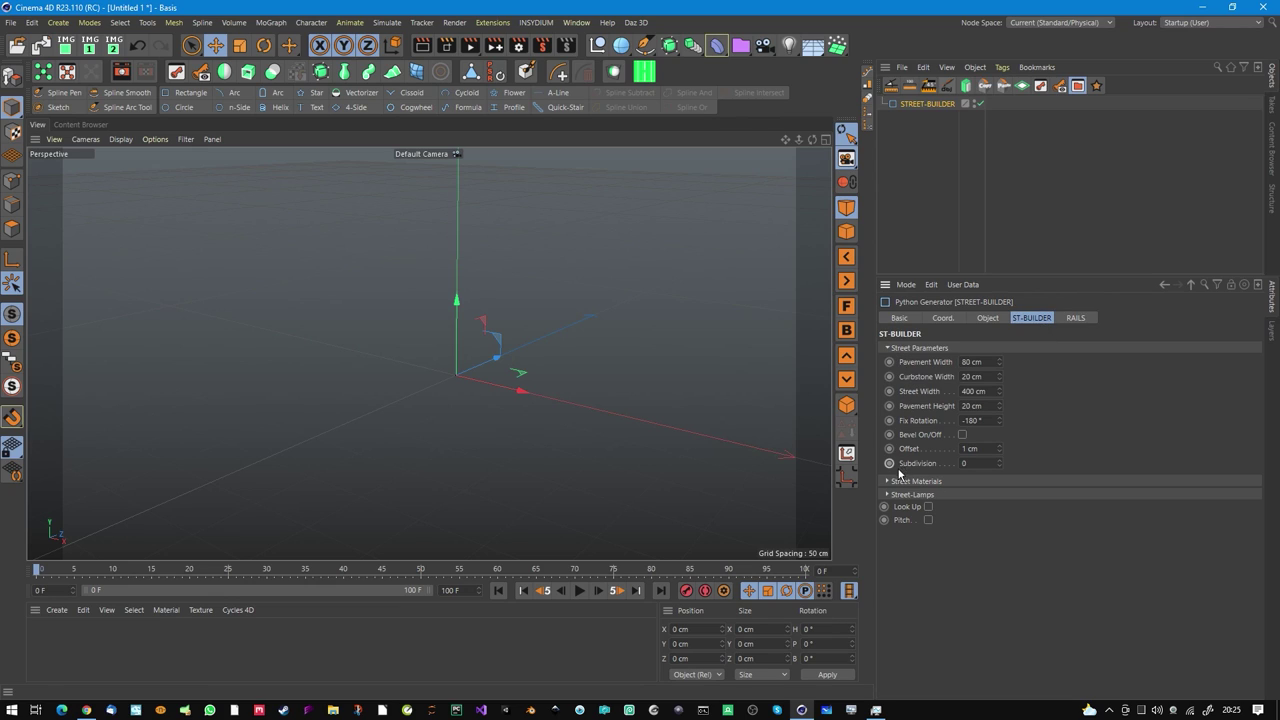
{"action": "left_click", "coordinate": [903, 483]}
{"action": "left_click", "coordinate": [905, 543]}
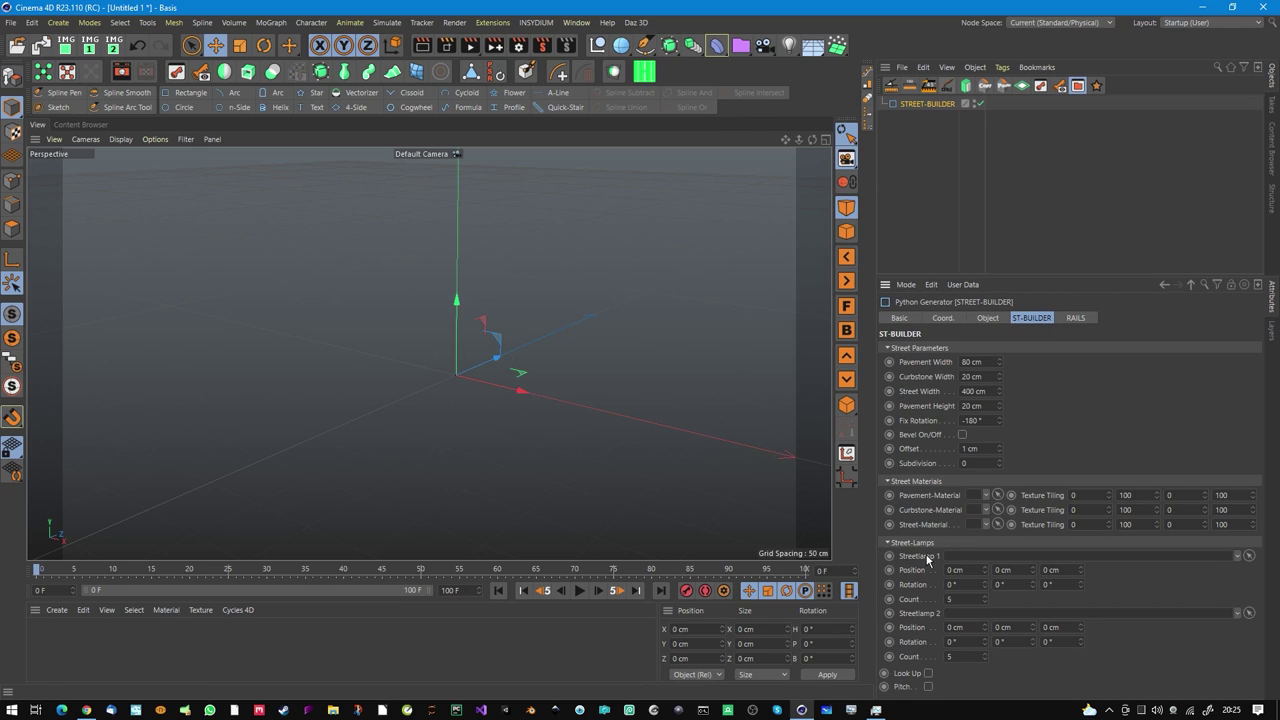
{"action": "left_click", "coordinate": [1075, 317]}
{"action": "left_click", "coordinate": [905, 349]}
{"action": "left_click", "coordinate": [916, 546]}
{"action": "left_click", "coordinate": [917, 548]}
{"action": "left_click", "coordinate": [917, 349]}
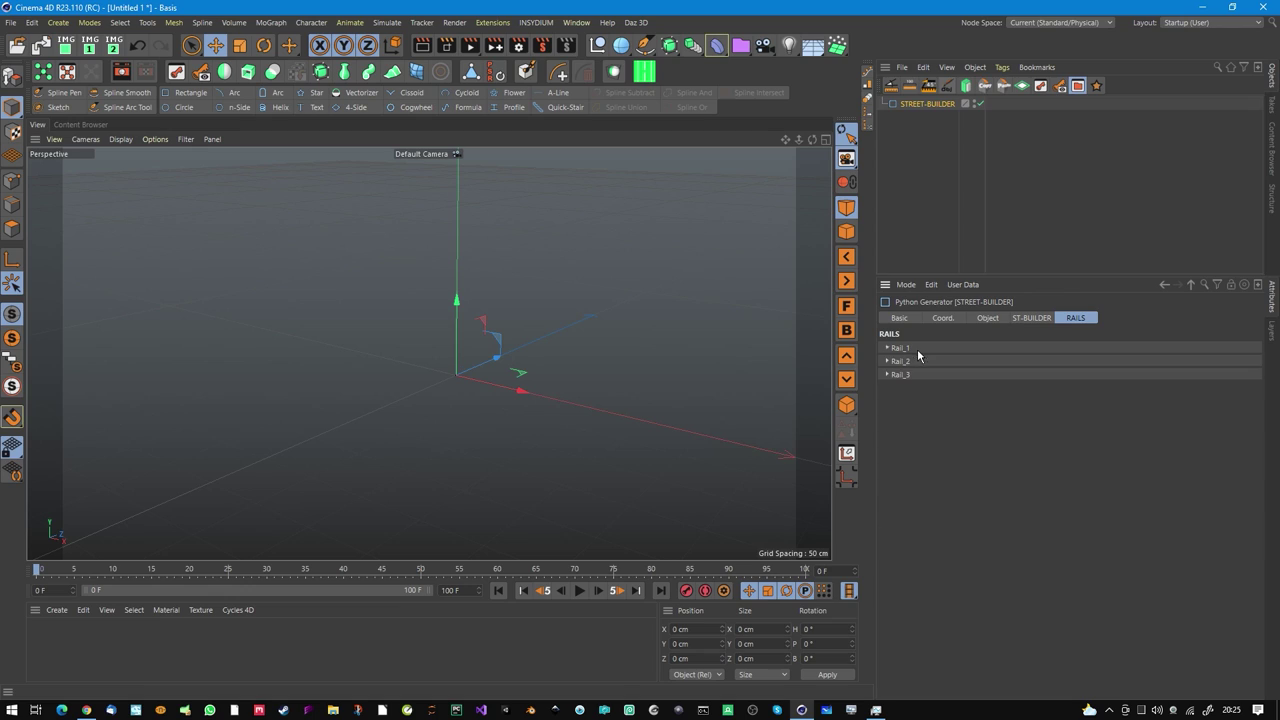
{"action": "left_click", "coordinate": [1036, 318]}
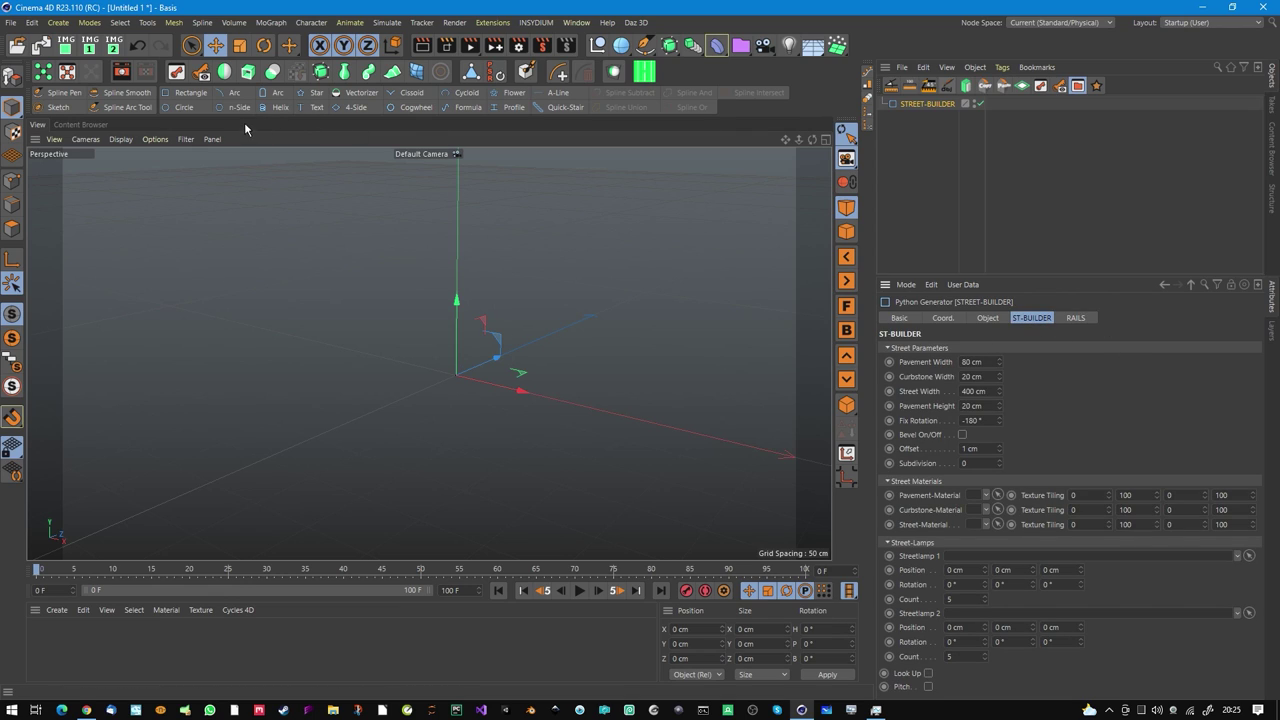
Create a circle spline in the XZ plane with a radius of about 794 cm.
{"action": "left_click", "coordinate": [184, 107]}
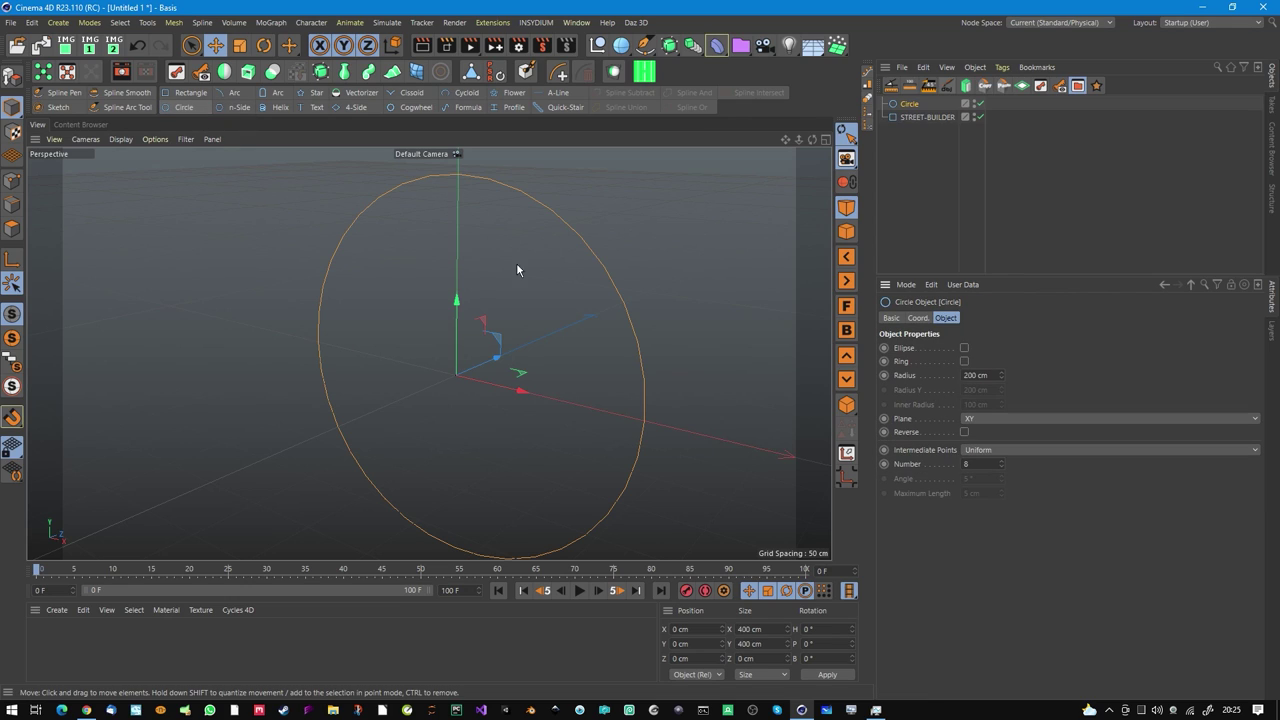
{"action": "scroll", "coordinate": [991, 424], "scroll_direction": "down", "scroll_amount": 2}
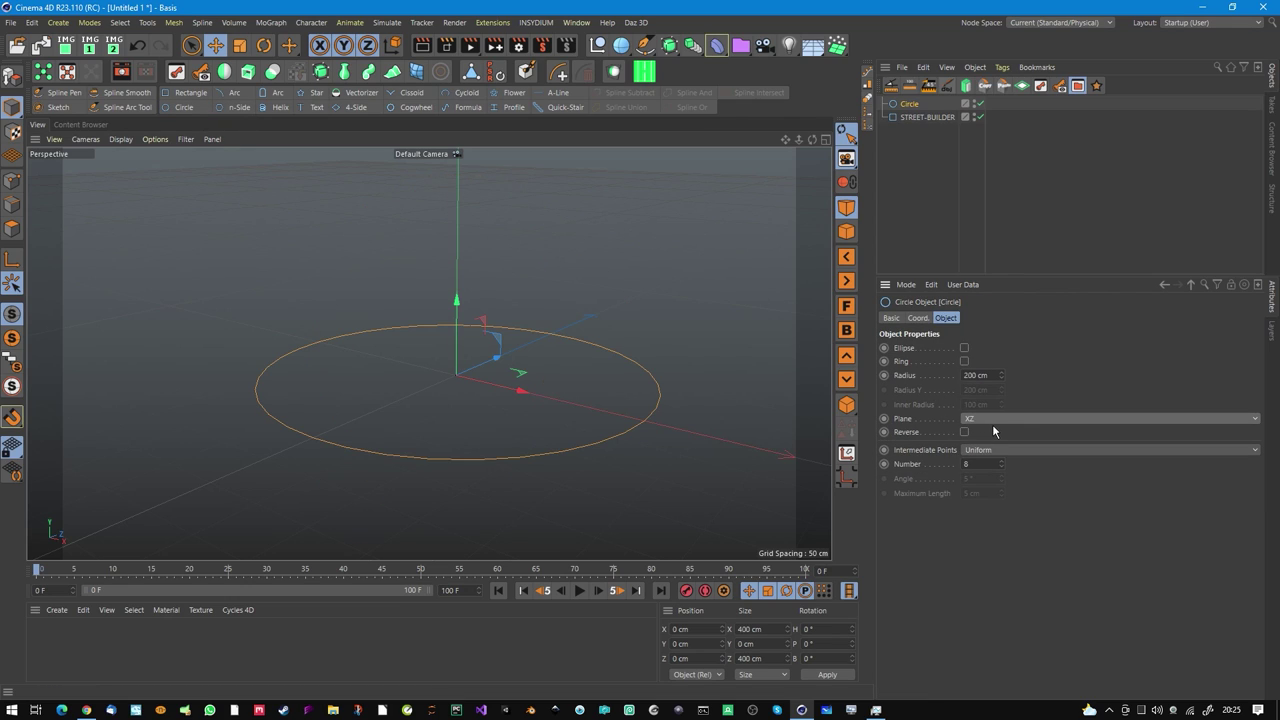
{"action": "right_click_drag", "start_coordinate": [637, 404], "coordinate": [553, 423], "text": "alt"}
{"action": "middle_click_drag", "start_coordinate": [553, 423], "coordinate": [481, 430], "text": "alt"}
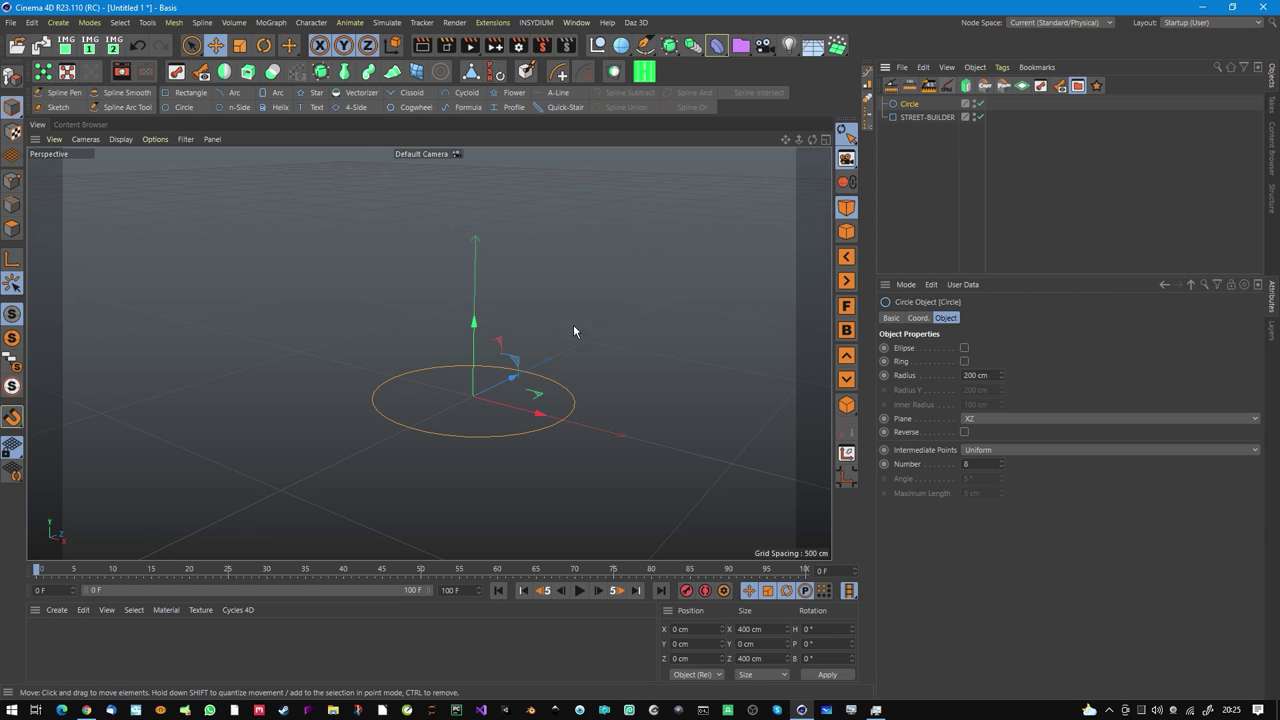
{"action": "left_click_drag", "start_coordinate": [1001, 375], "coordinate": [380, 264]}
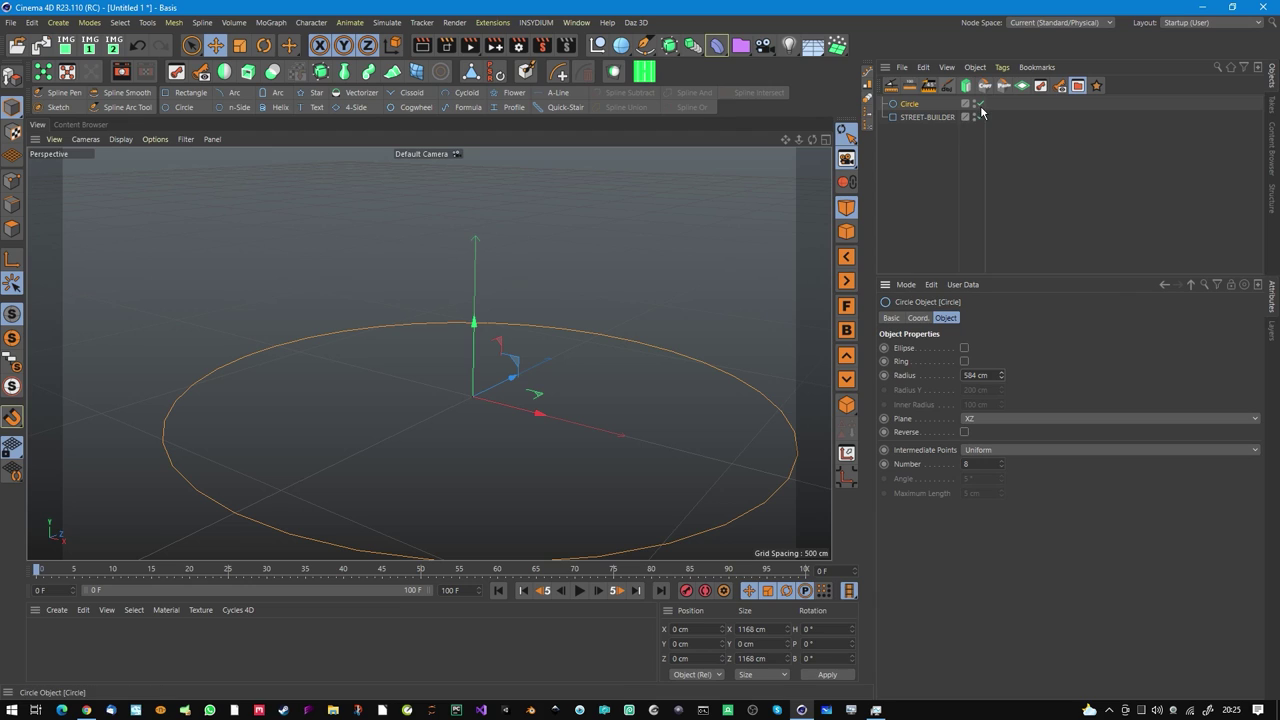
{"action": "left_click_drag", "start_coordinate": [1001, 376], "coordinate": [543, 177]}
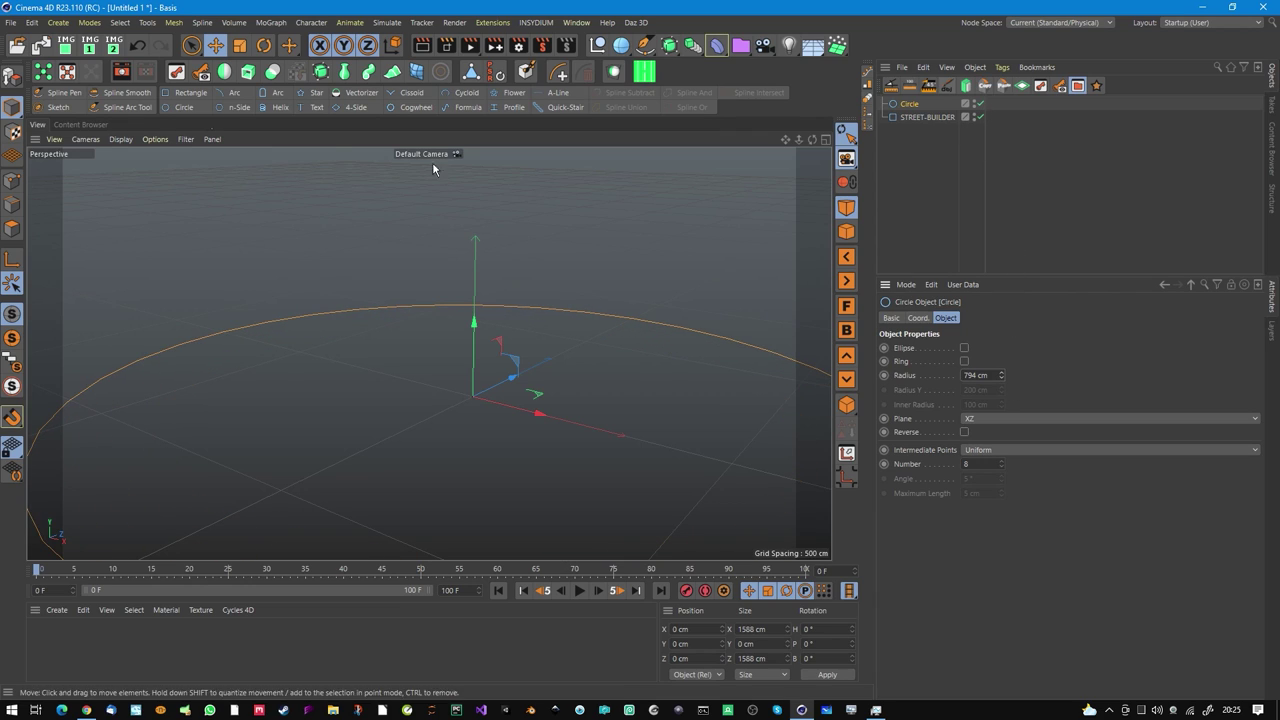
Convert the circle to an editable spline and make it a child of the Street-Builder generator.
{"action": "left_click", "coordinate": [14, 83]}
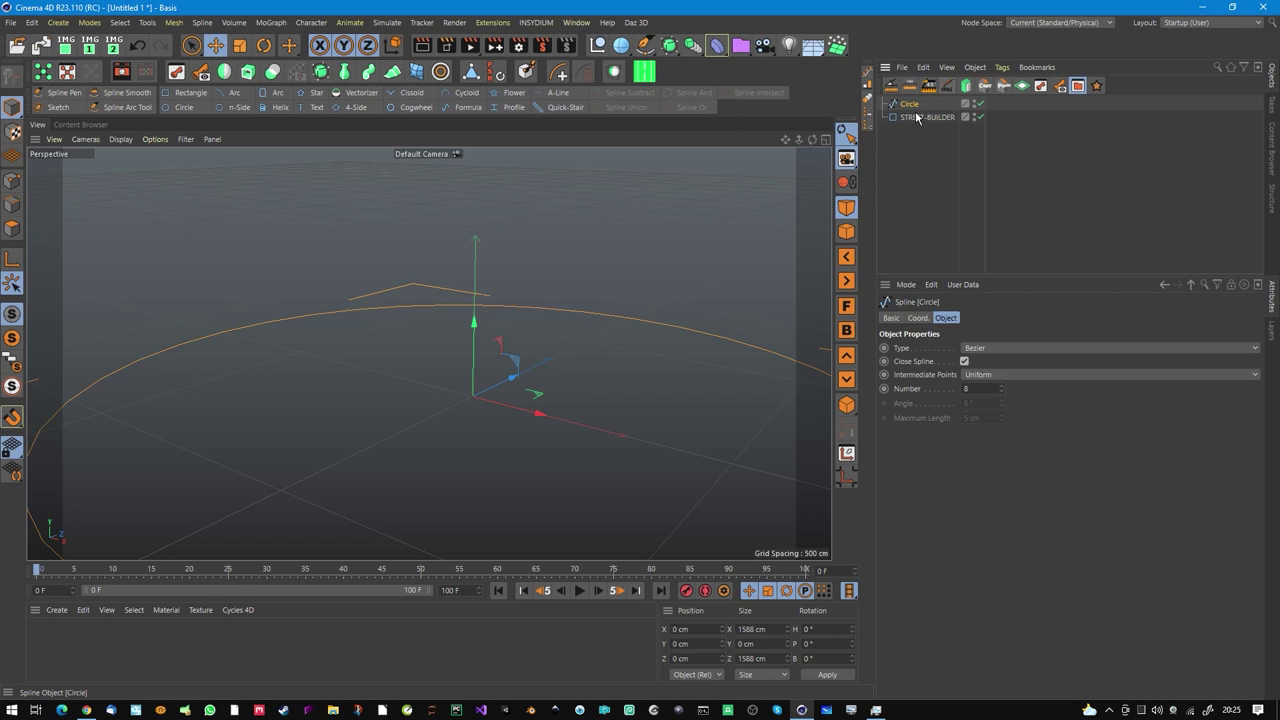
{"action": "left_click_drag", "start_coordinate": [920, 106], "coordinate": [922, 122]}
{"action": "left_click", "coordinate": [490, 378]}
Set the perspective view's display to shading with lines so the street's polygon edges are drawn.
{"action": "middle_click_drag", "start_coordinate": [690, 440], "coordinate": [636, 388], "text": "alt"}
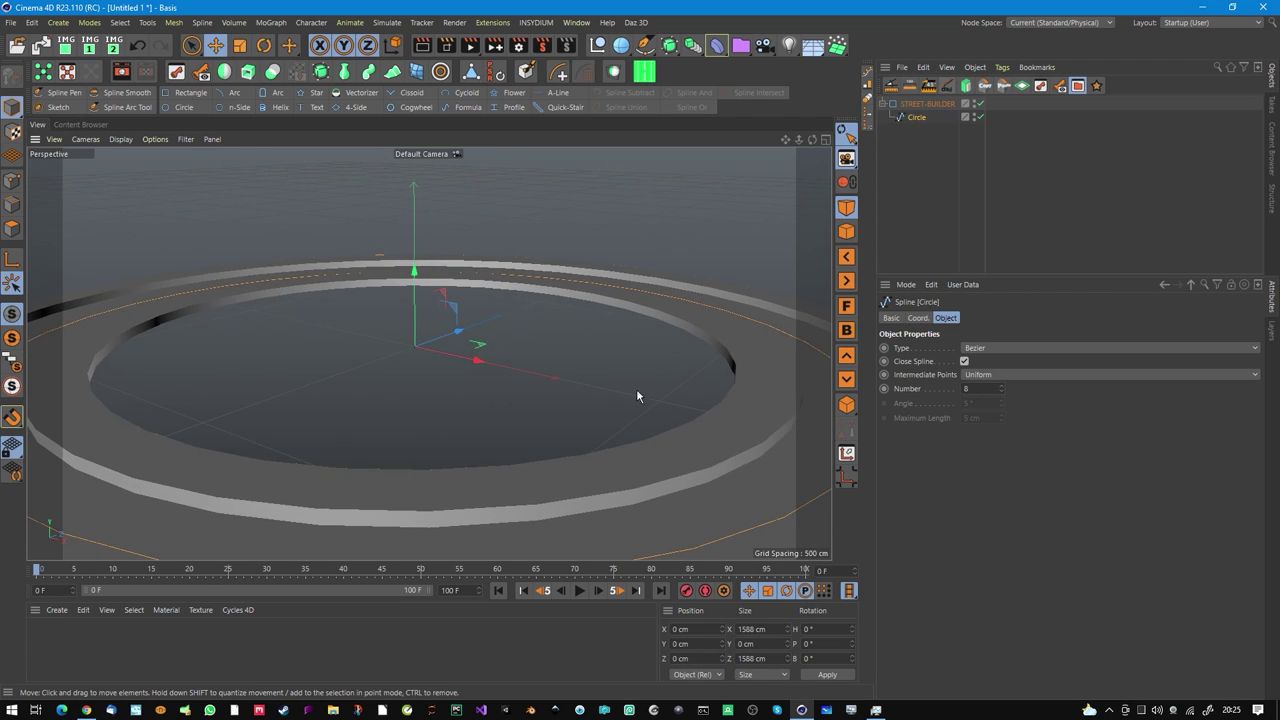
{"action": "left_click", "coordinate": [121, 139]}
{"action": "left_click", "coordinate": [128, 174]}
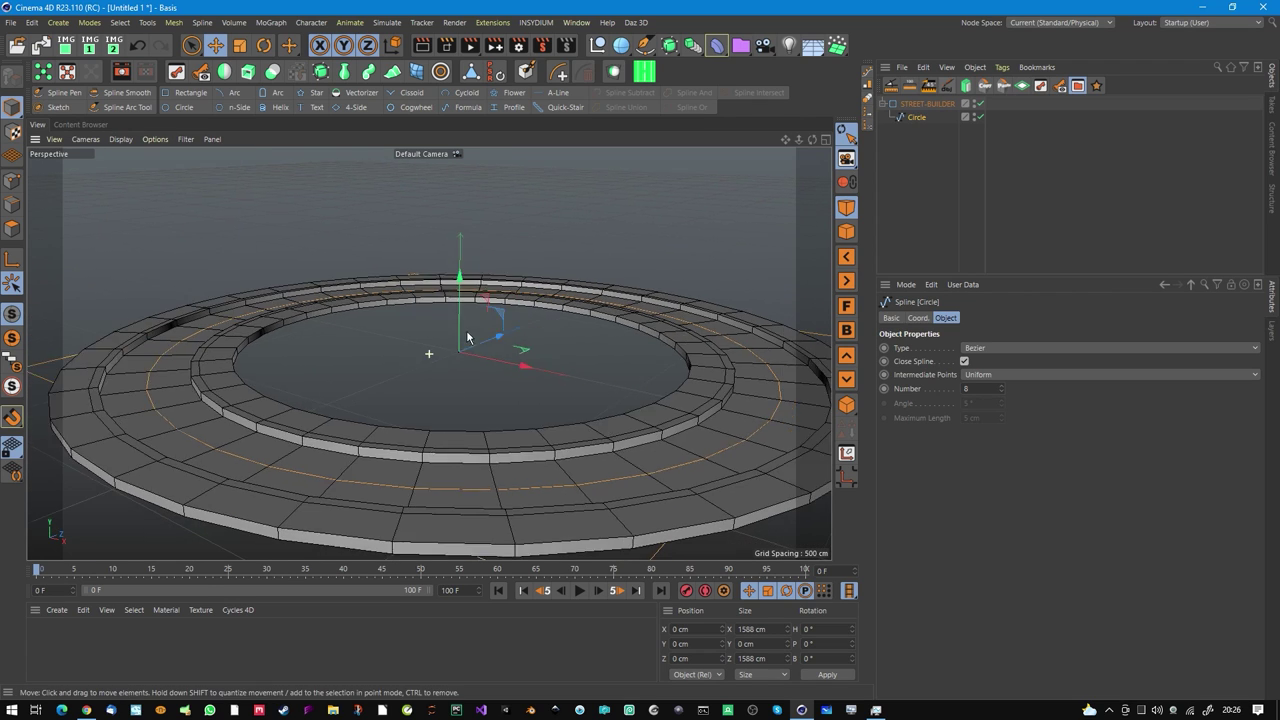
Set the Street-Builder generator's pavement width to 159 cm, curbstone width to 13 cm, street width to 840 cm and pavement height to 17 cm.
{"action": "left_click_drag", "start_coordinate": [467, 337], "coordinate": [626, 402], "text": "alt"}
{"action": "middle_click_drag", "start_coordinate": [626, 402], "coordinate": [594, 366], "text": "alt"}
{"action": "right_click_drag", "start_coordinate": [594, 366], "coordinate": [620, 326], "text": "alt"}
{"action": "left_click_drag", "start_coordinate": [616, 376], "coordinate": [686, 380], "text": "alt"}
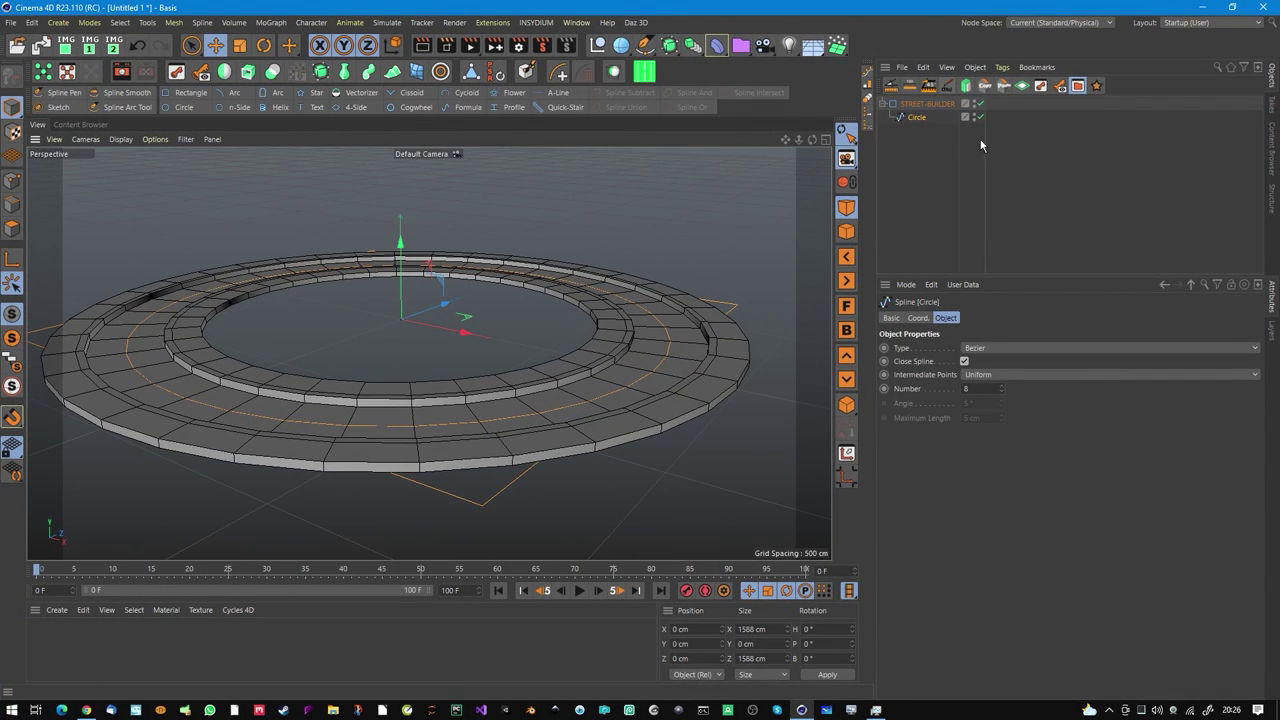
{"action": "left_click", "coordinate": [927, 104]}
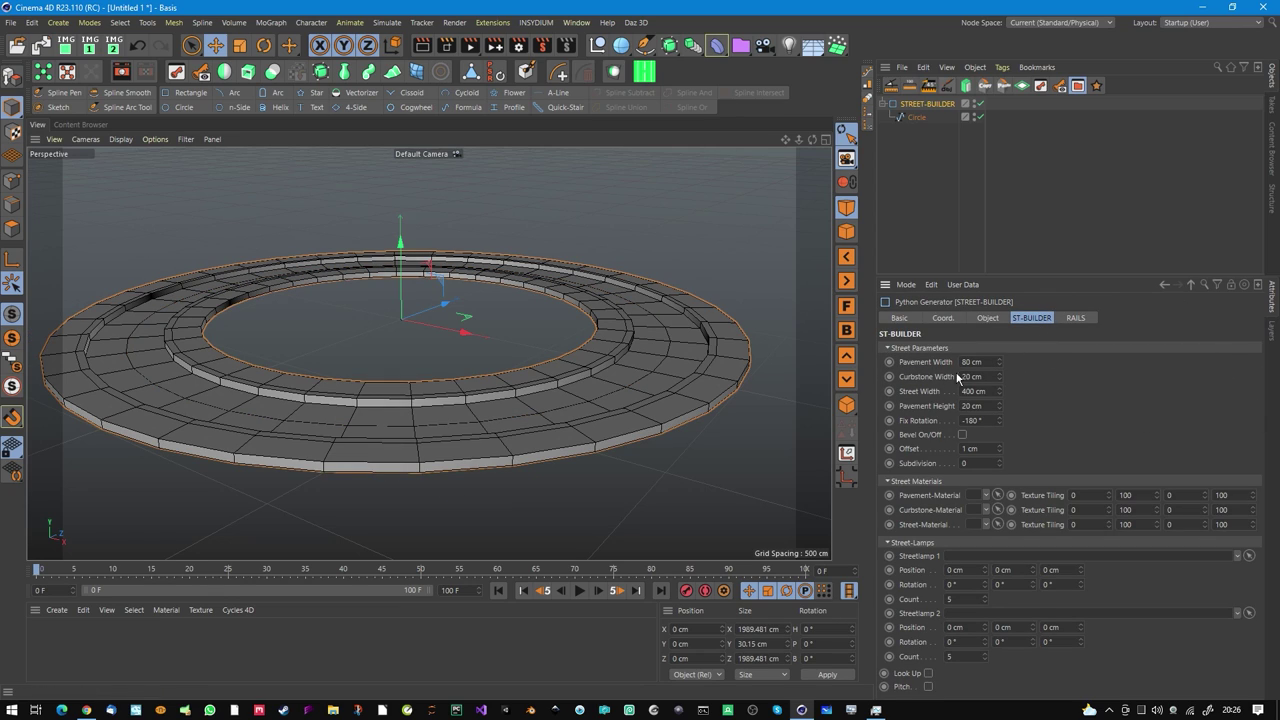
{"action": "left_click", "coordinate": [900, 483]}
{"action": "left_click", "coordinate": [905, 495]}
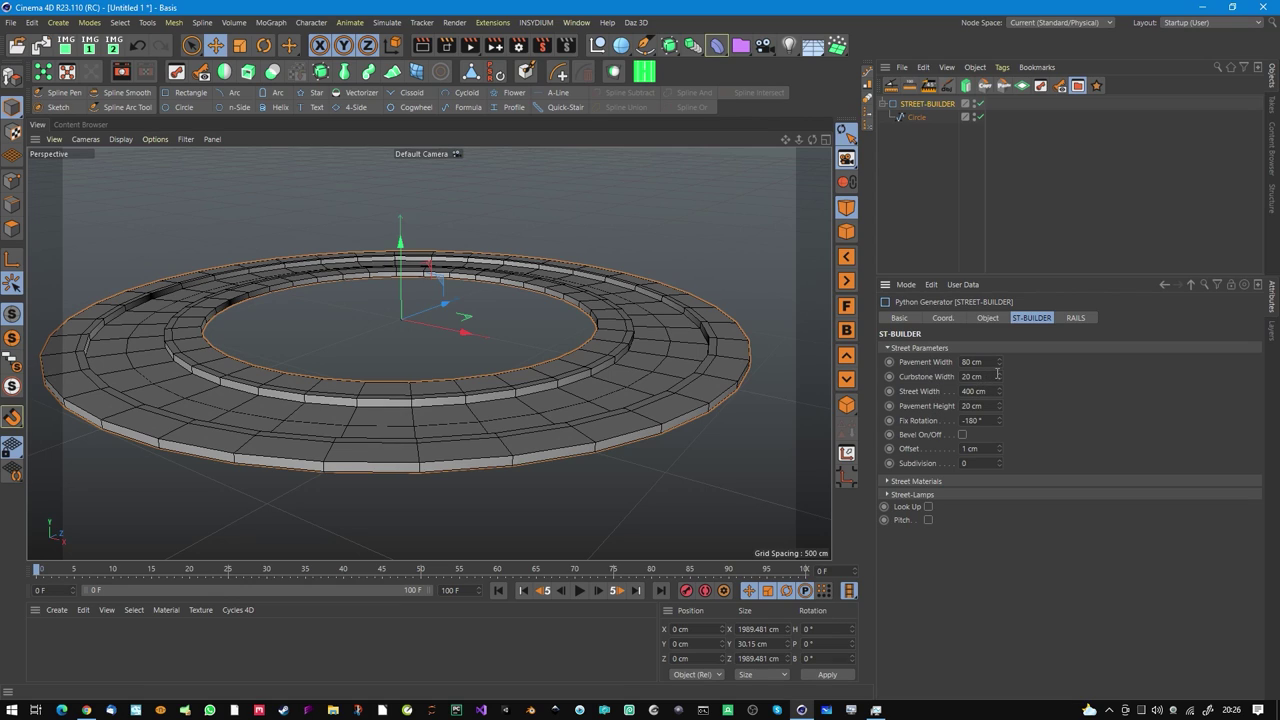
{"action": "left_click_drag", "start_coordinate": [1006, 363], "coordinate": [1016, 317]}
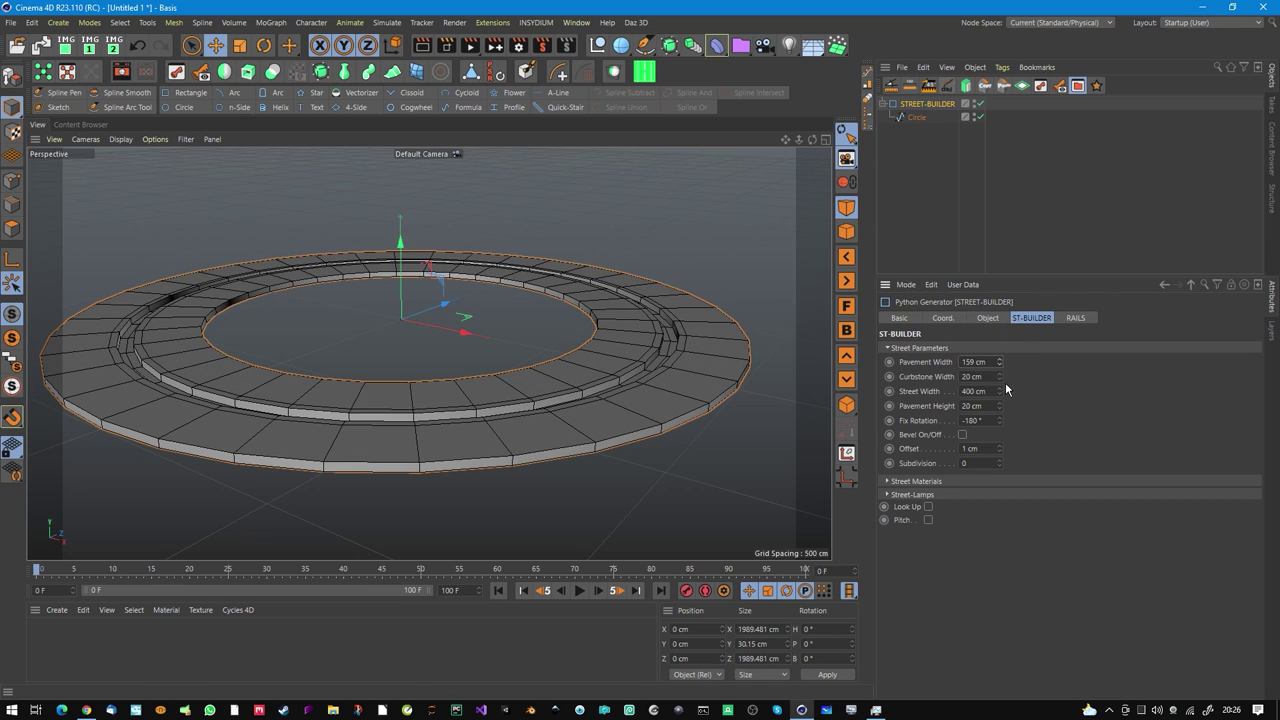
{"action": "left_click_drag", "start_coordinate": [1005, 383], "coordinate": [1029, 108]}
{"action": "left_click_drag", "start_coordinate": [999, 406], "coordinate": [1031, 420]}
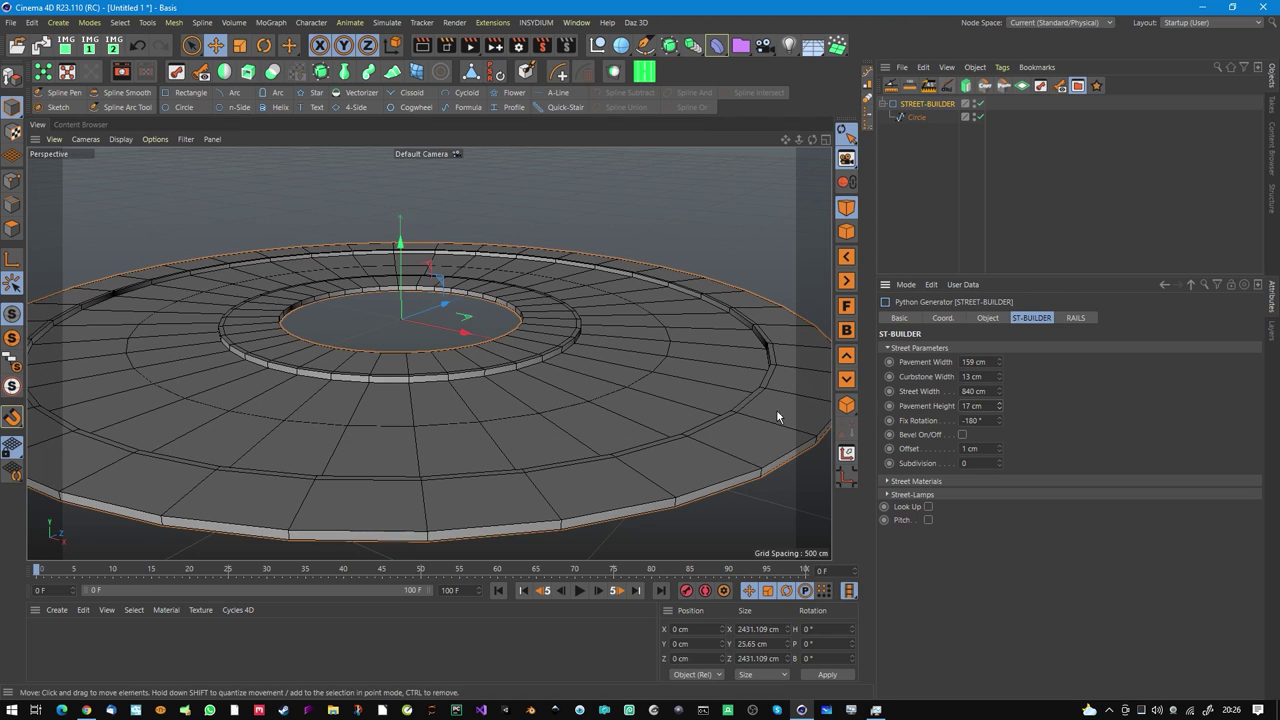
Set the street's Fix Rotation to 180°.
{"action": "scroll", "coordinate": [776, 409], "scroll_direction": "up", "scroll_amount": 5}
{"action": "scroll", "coordinate": [735, 372], "scroll_direction": "down", "scroll_amount": 10}
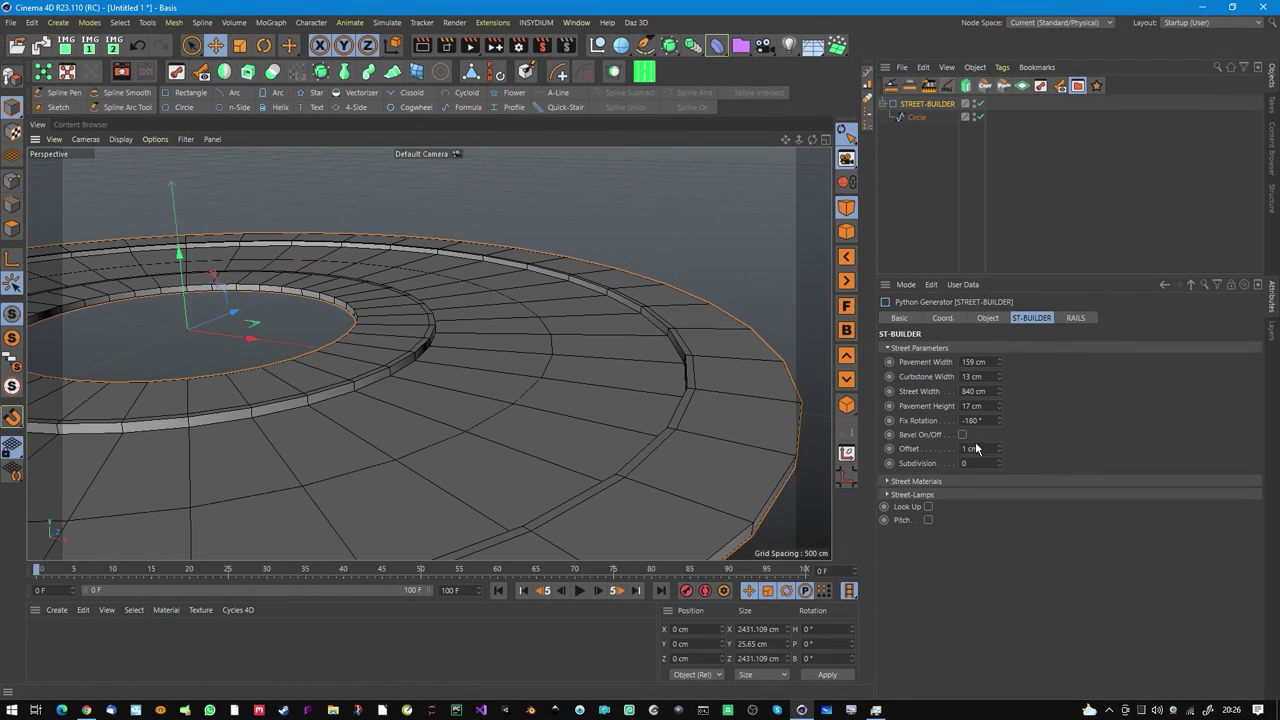
{"action": "double_click", "coordinate": [972, 420]}
{"action": "key", "text": "BackSpace"}
{"action": "type", "text": "180"}
{"action": "scroll", "coordinate": [645, 373], "scroll_direction": "down", "scroll_amount": 3}
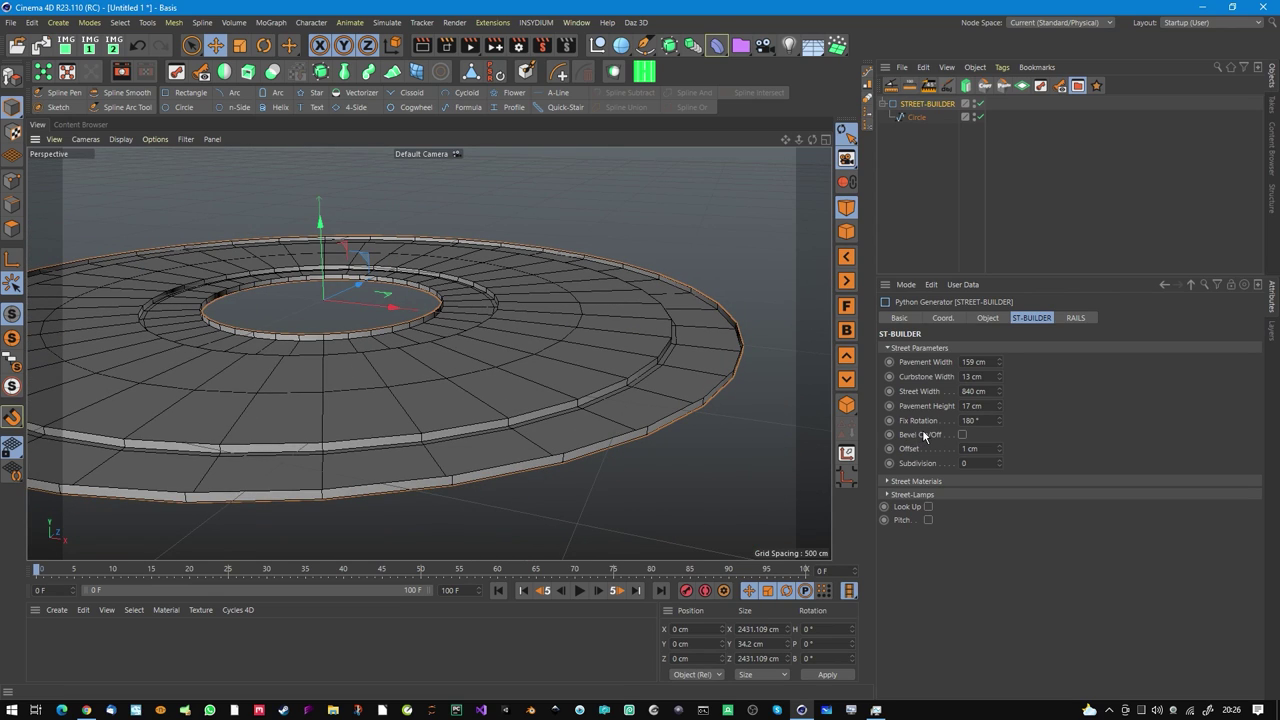
Try other Fix Rotation angles on the street profile, including 180°, and return the value to -180°.
{"action": "left_click", "coordinate": [984, 423]}
{"action": "left_click_drag", "start_coordinate": [999, 421], "coordinate": [985, 347]}
{"action": "left_click", "coordinate": [970, 420]}
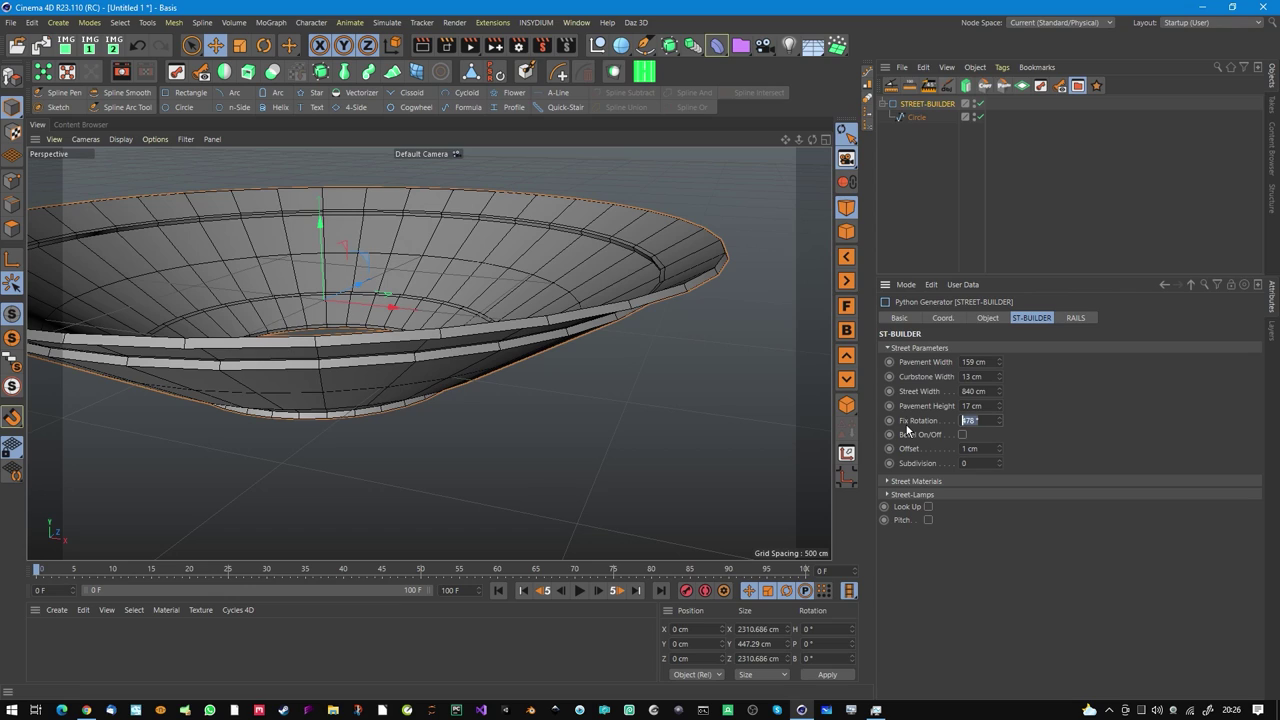
{"action": "key", "text": "BackSpace"}
{"action": "type", "text": "180"}
{"action": "key", "text": "Return"}
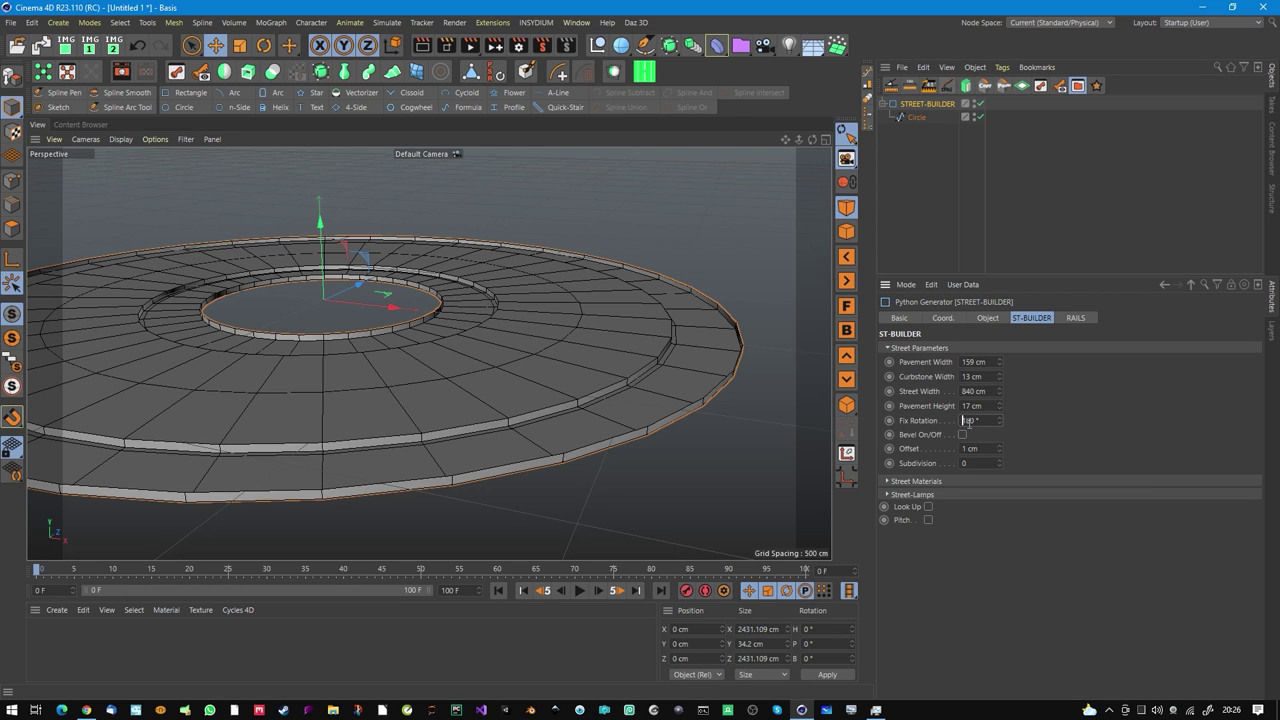
{"action": "type", "text": "-"}
{"action": "key", "text": "Return"}
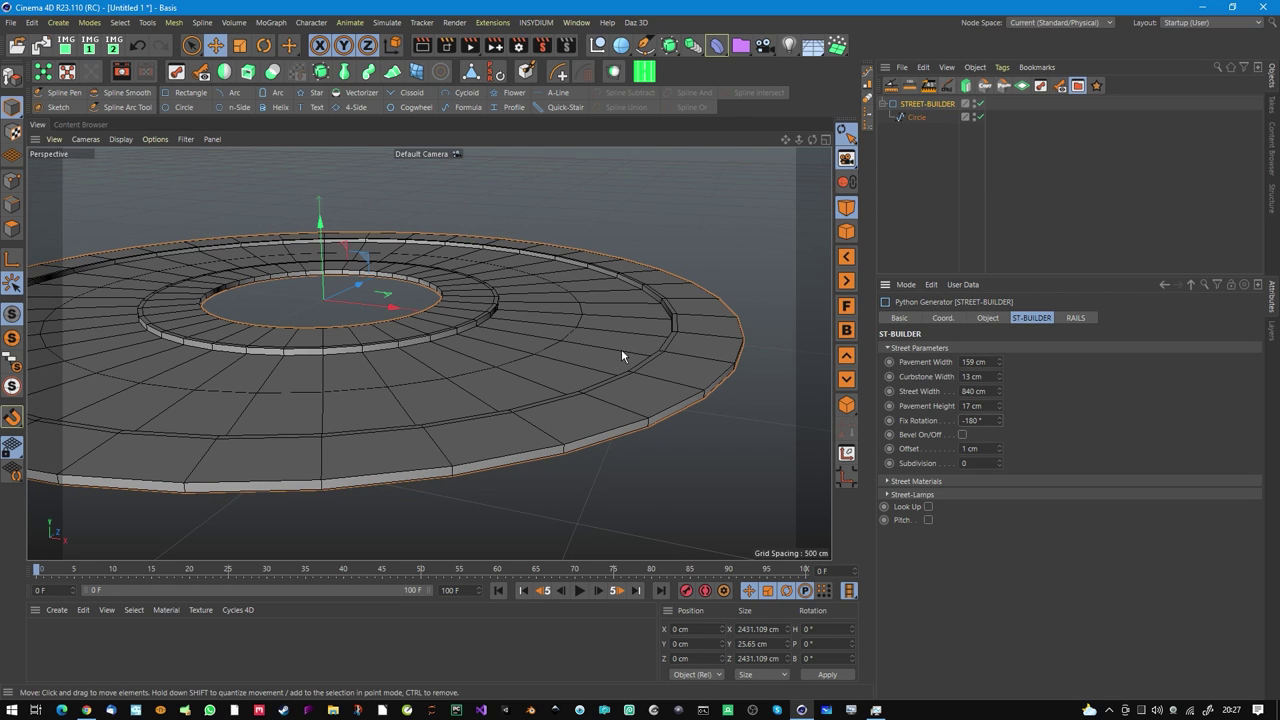
Turn on the curbstone bevel with an offset of 2 cm and a subdivision of 2.
{"action": "left_click_drag", "start_coordinate": [645, 338], "coordinate": [658, 344], "text": "alt"}
{"action": "right_click_drag", "start_coordinate": [658, 341], "coordinate": [754, 305], "text": "alt"}
{"action": "left_click_drag", "start_coordinate": [709, 334], "coordinate": [683, 343], "text": "alt"}
{"action": "right_click_drag", "start_coordinate": [678, 347], "coordinate": [768, 340], "text": "alt"}
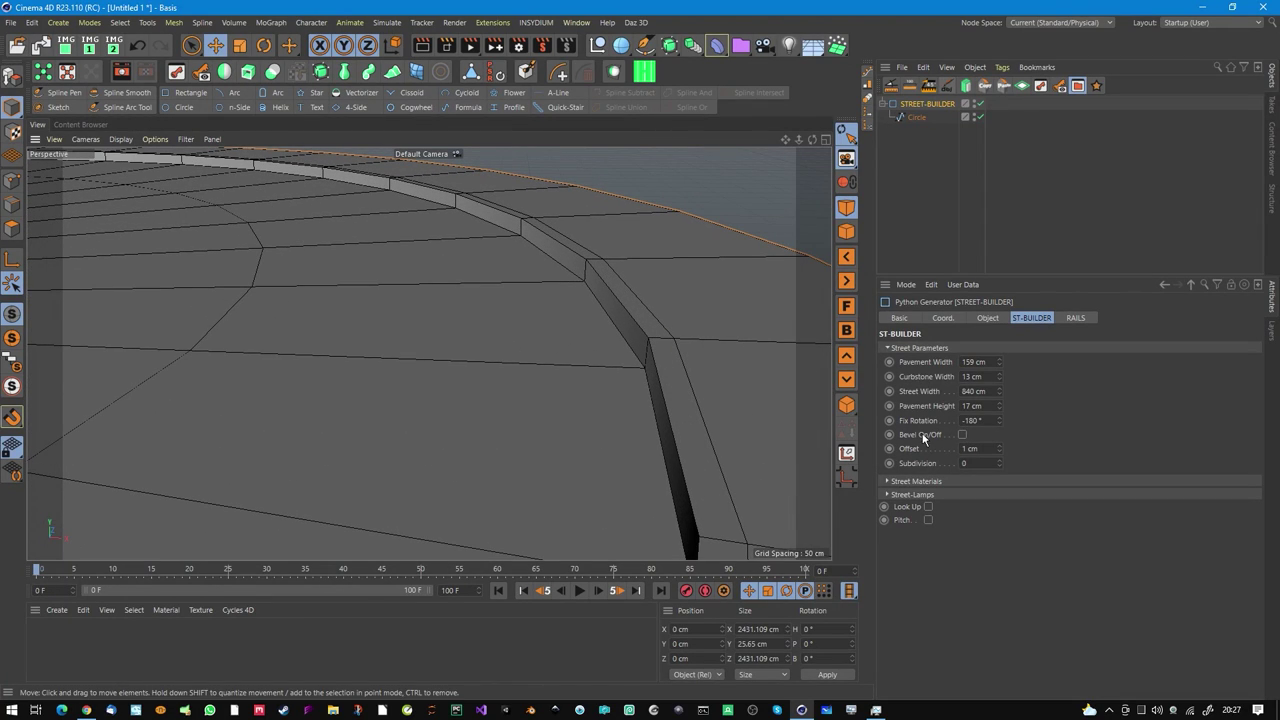
{"action": "left_click", "coordinate": [962, 434]}
{"action": "right_click_drag", "start_coordinate": [637, 360], "coordinate": [711, 365], "text": "alt"}
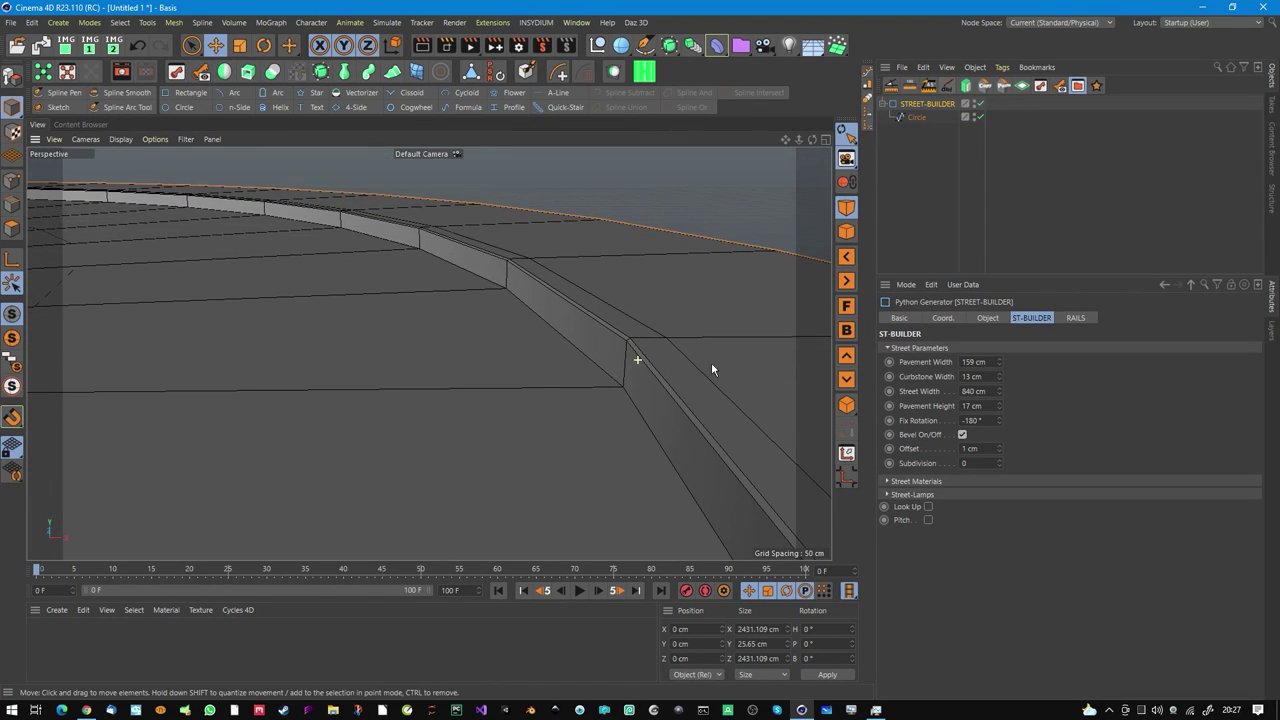
{"action": "left_click_drag", "start_coordinate": [1000, 449], "coordinate": [1012, 467]}
{"action": "left_click", "coordinate": [998, 460]}
{"action": "left_click", "coordinate": [998, 460]}
{"action": "scroll", "coordinate": [690, 375], "scroll_direction": "up", "scroll_amount": 3}
Set the circle spline's number of intermediate points to 20 for a smoother street.
{"action": "right_click_drag", "start_coordinate": [689, 377], "coordinate": [432, 356], "text": "alt"}
{"action": "left_click_drag", "start_coordinate": [428, 353], "coordinate": [729, 351], "text": "alt"}
{"action": "left_click", "coordinate": [916, 117]}
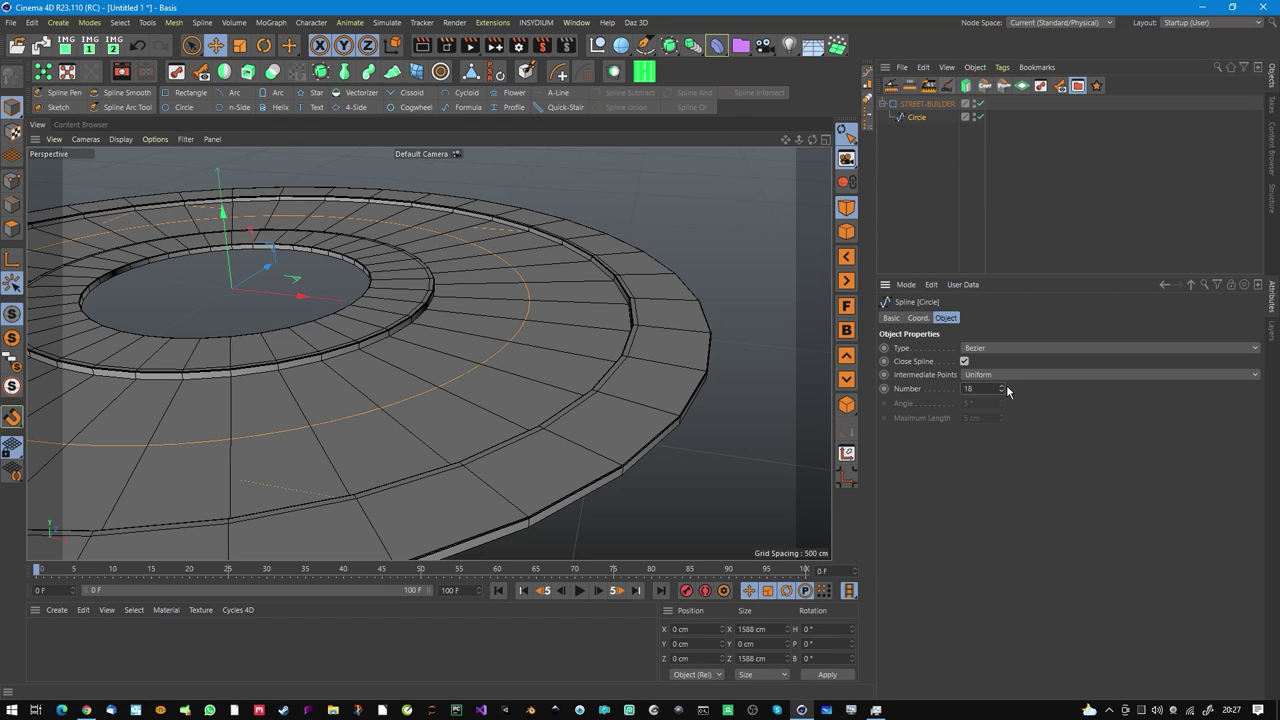
{"action": "mouse_move", "coordinate": [626, 399]}
{"action": "left_mouse_down", "text": "alt"}
{"action": "mouse_move", "coordinate": [657, 384]}
{"action": "mouse_move", "coordinate": [641, 386]}
{"action": "left_mouse_up", "text": "alt"}
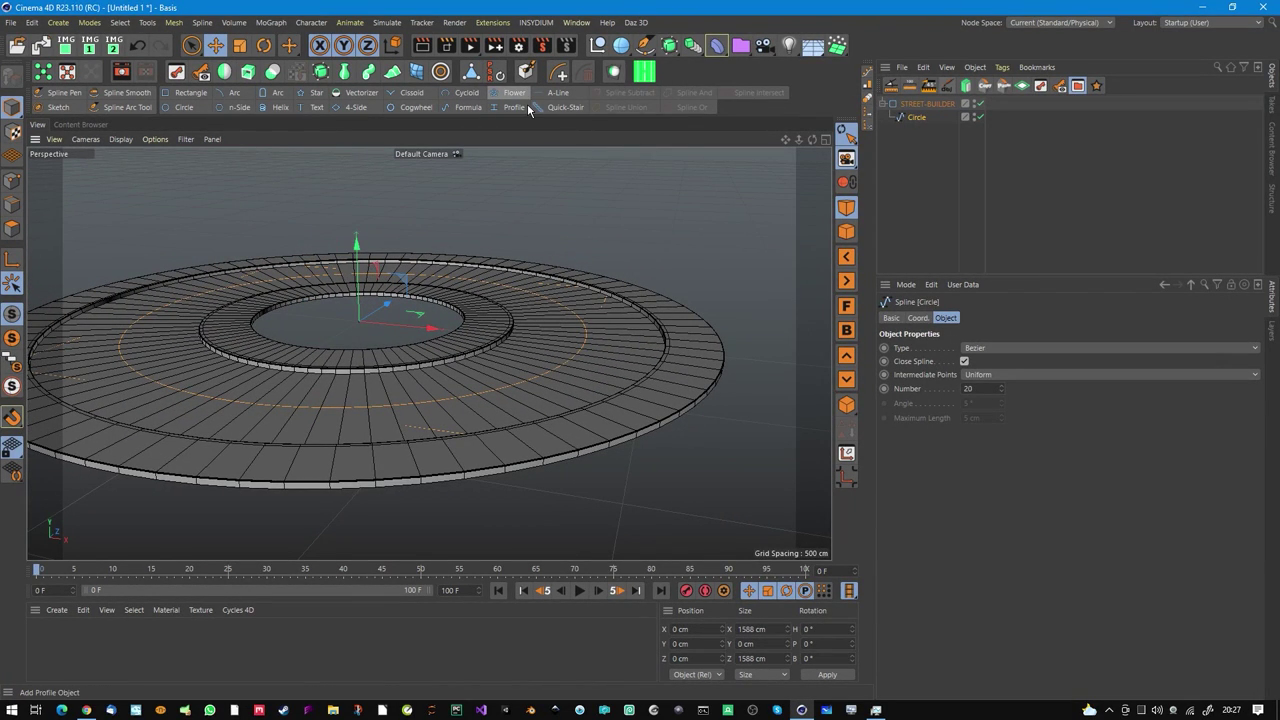
Add a Subdivision Surface and place it in the hierarchy as the parent of the Street-Builder generator.
{"action": "left_click", "coordinate": [676, 50]}
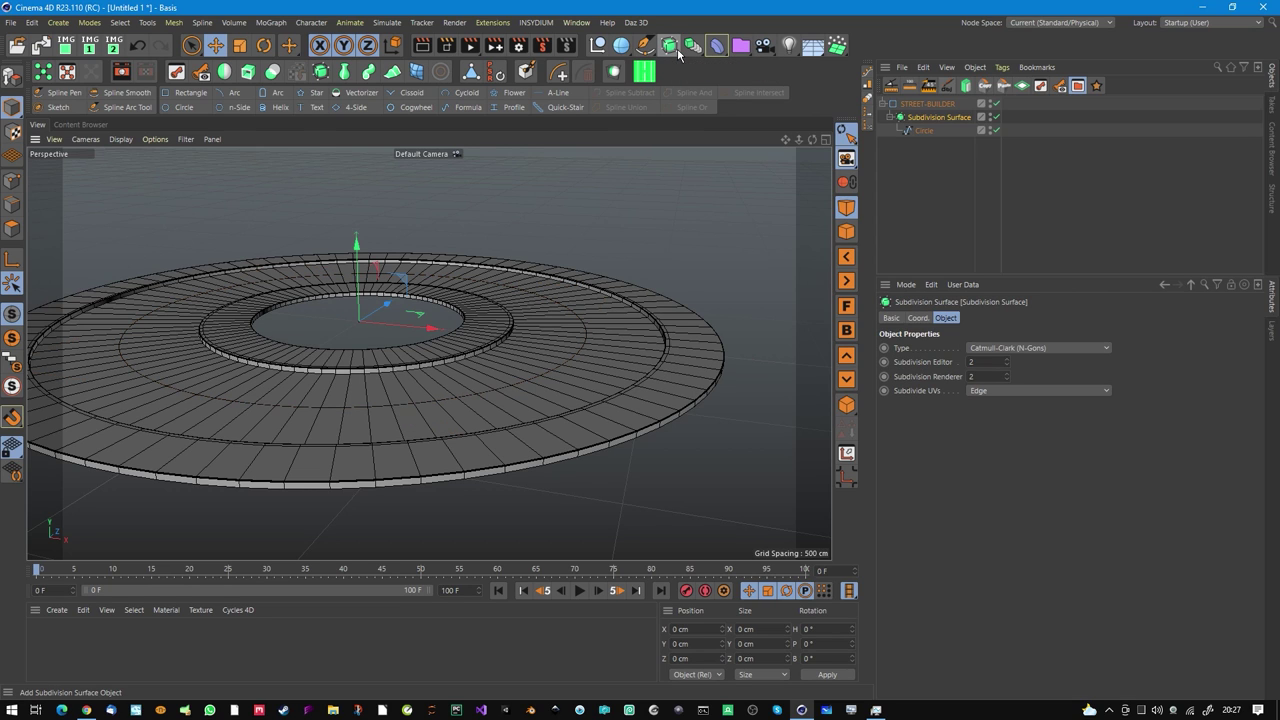
{"action": "left_click_drag", "start_coordinate": [766, 351], "coordinate": [652, 372], "text": "alt"}
{"action": "right_click_drag", "start_coordinate": [643, 349], "coordinate": [546, 331], "text": "alt"}
{"action": "scroll", "coordinate": [545, 337], "scroll_direction": "down", "scroll_amount": 10}
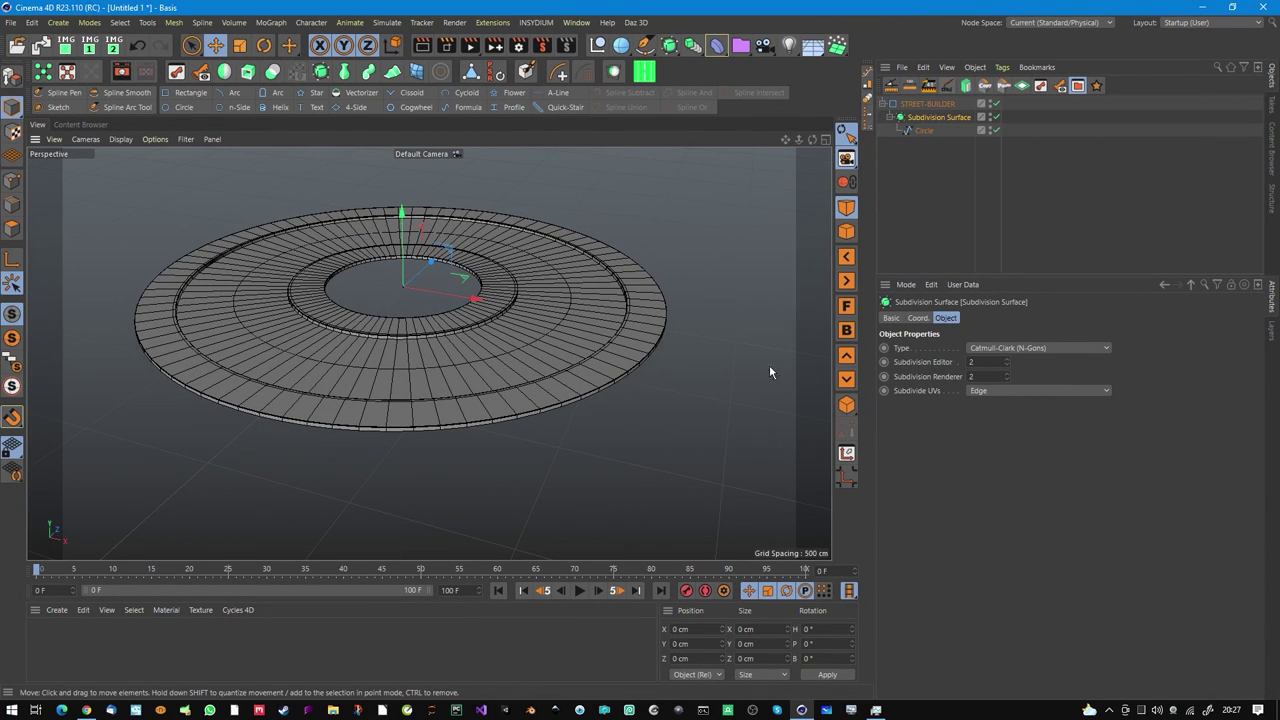
{"action": "scroll", "coordinate": [668, 358], "scroll_direction": "up", "scroll_amount": 10}
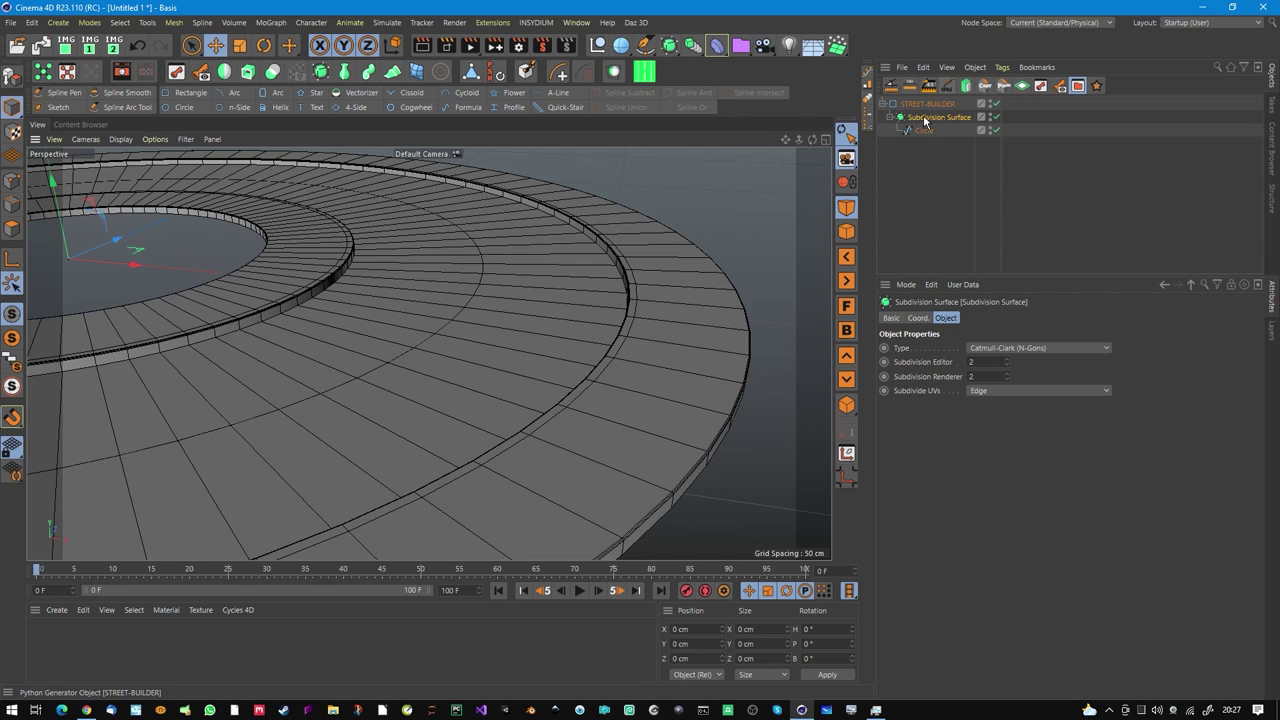
{"action": "left_click", "coordinate": [925, 106]}
{"action": "mouse_move", "coordinate": [934, 119]}
{"action": "left_mouse_down"}
{"action": "mouse_move", "coordinate": [921, 99]}
{"action": "mouse_move", "coordinate": [928, 134]}
{"action": "mouse_move", "coordinate": [928, 106]}
{"action": "left_mouse_up"}
{"action": "left_click", "coordinate": [927, 122]}
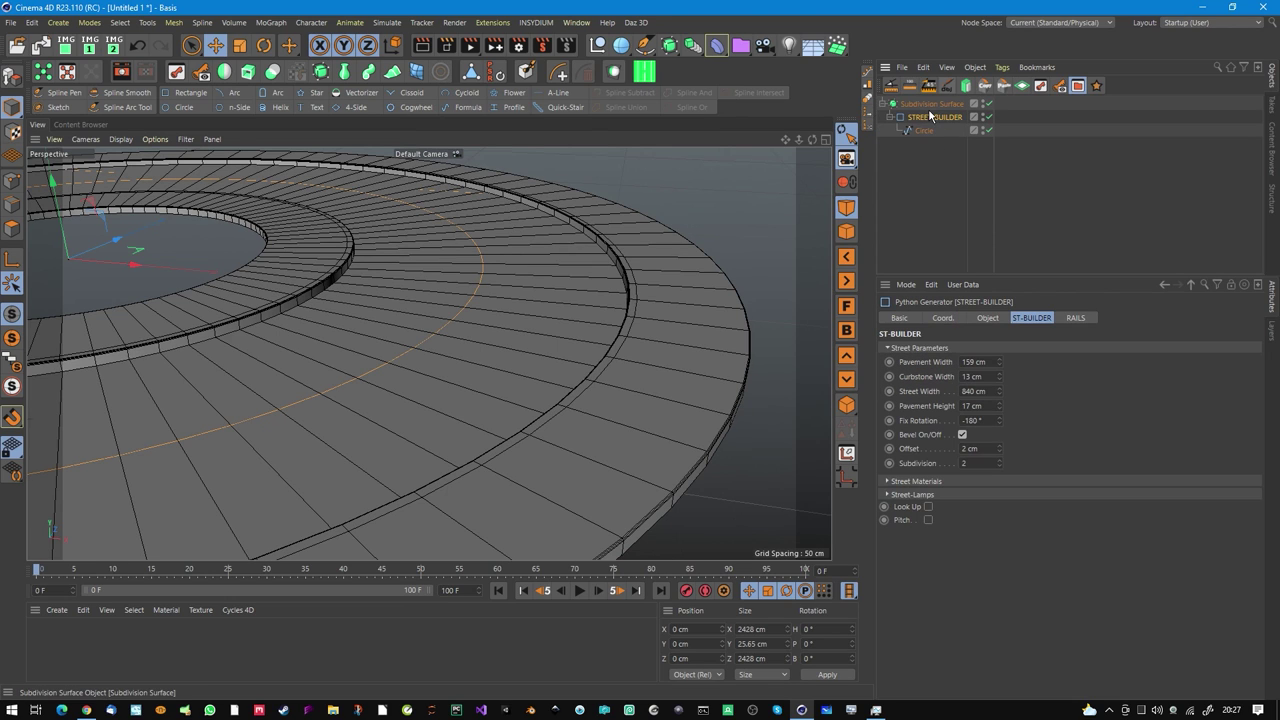
Take the Street-Builder generator out of the Subdivision Surface and delete the Subdivision Surface.
{"action": "left_click_drag", "start_coordinate": [639, 330], "coordinate": [600, 318], "text": "alt"}
{"action": "left_click_drag", "start_coordinate": [940, 121], "coordinate": [926, 175]}
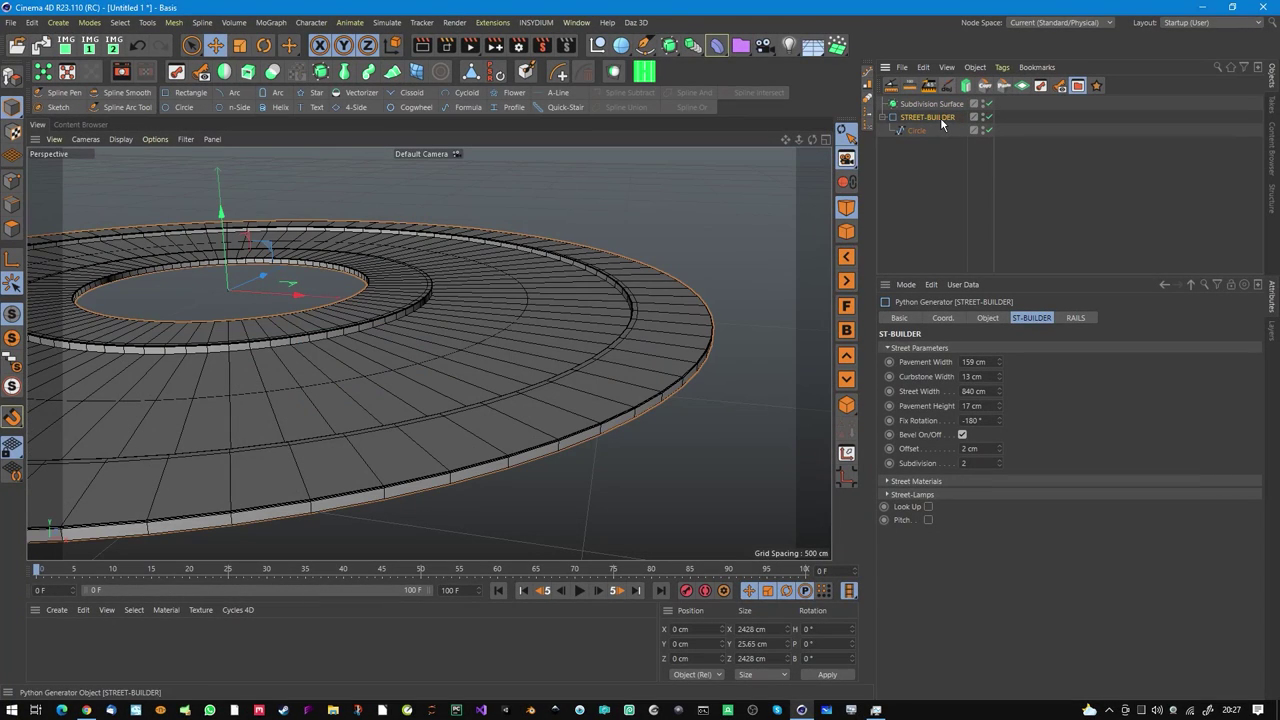
{"action": "left_click", "coordinate": [958, 105]}
{"action": "key", "text": "Delete"}
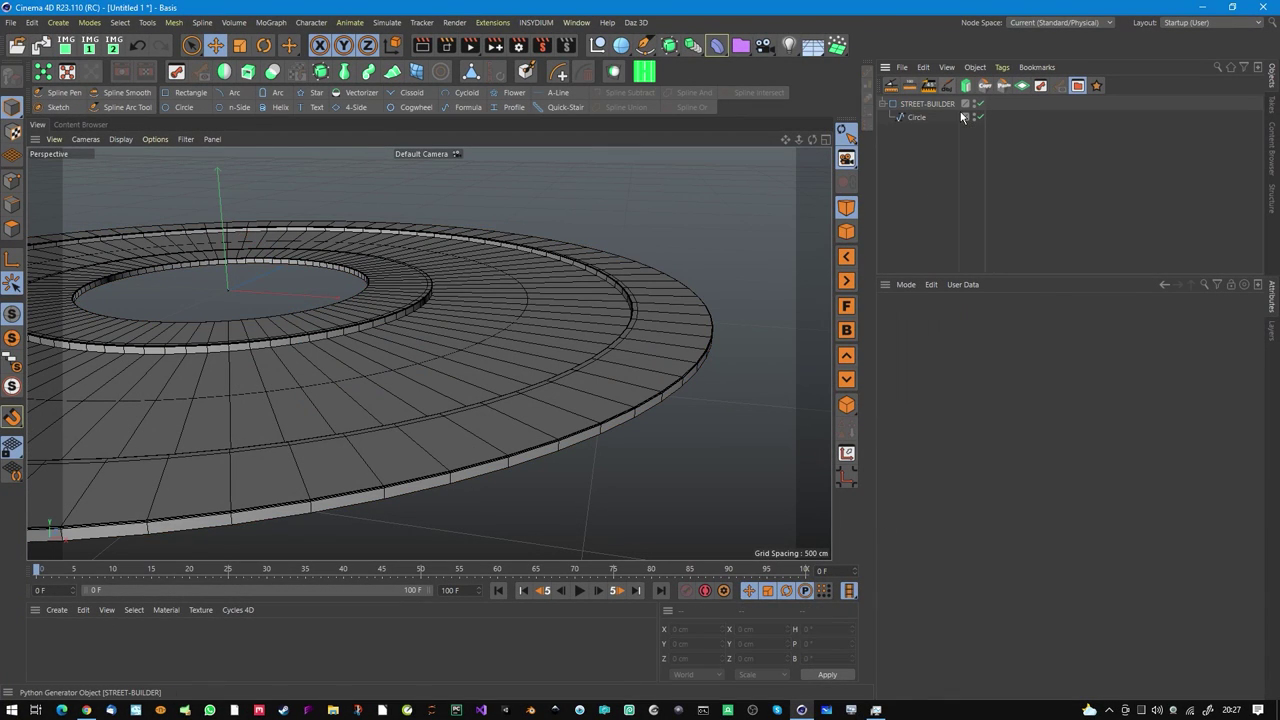
Expand the generator's Street Materials settings, collapse its Street Parameters and create three new materials.
{"action": "left_click", "coordinate": [943, 107]}
{"action": "left_click_drag", "start_coordinate": [640, 323], "coordinate": [665, 343], "text": "alt"}
{"action": "scroll", "coordinate": [665, 343], "scroll_direction": "down", "scroll_amount": 2}
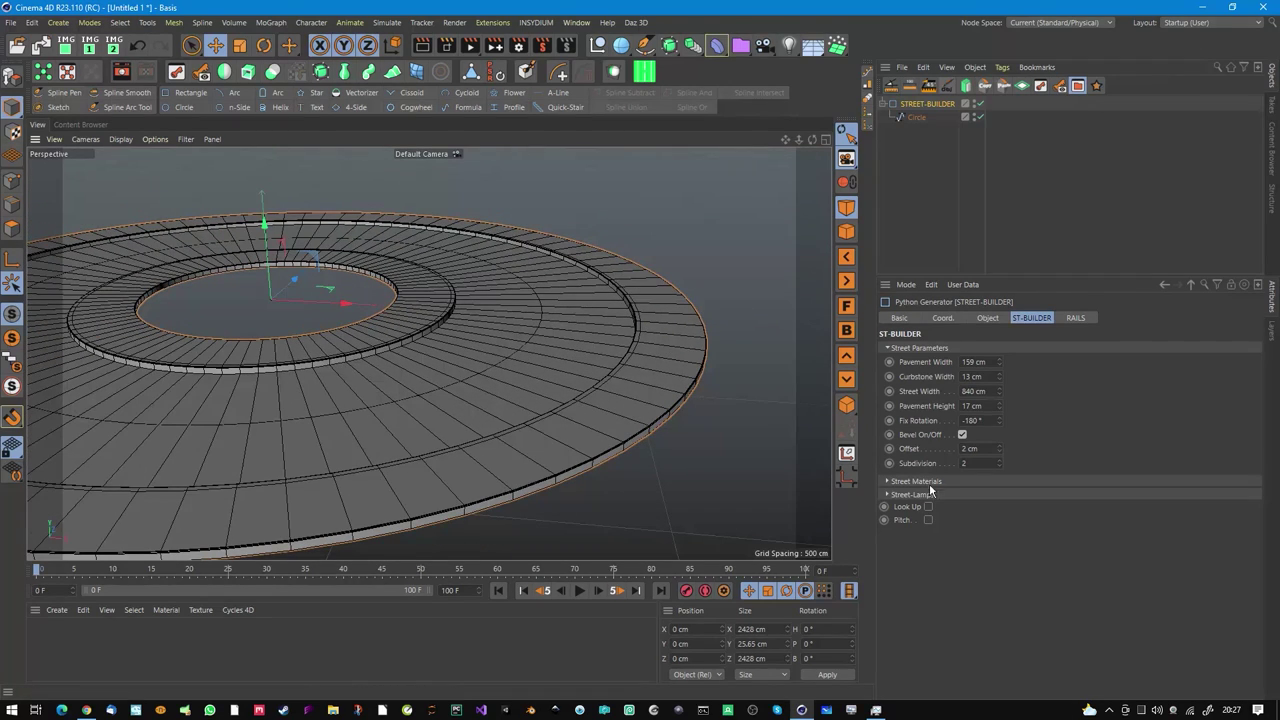
{"action": "left_click", "coordinate": [910, 348]}
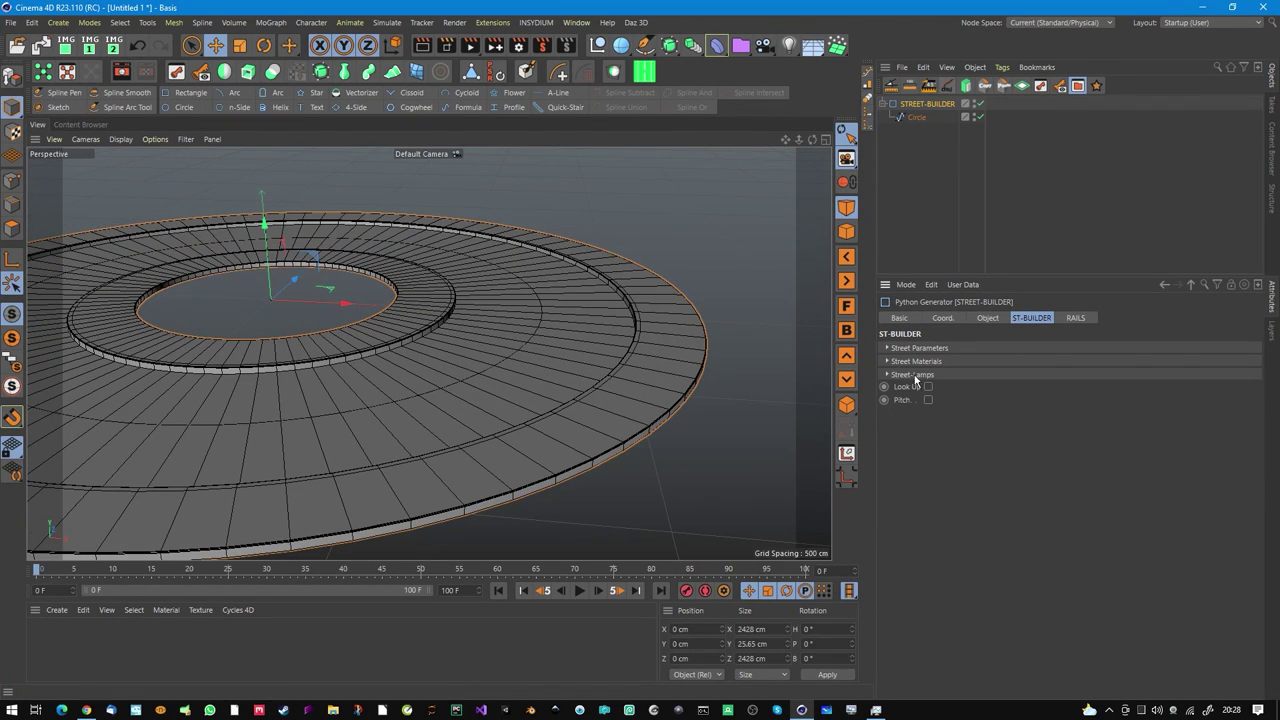
{"action": "left_click", "coordinate": [910, 361]}
{"action": "double_click", "coordinate": [64, 654]}
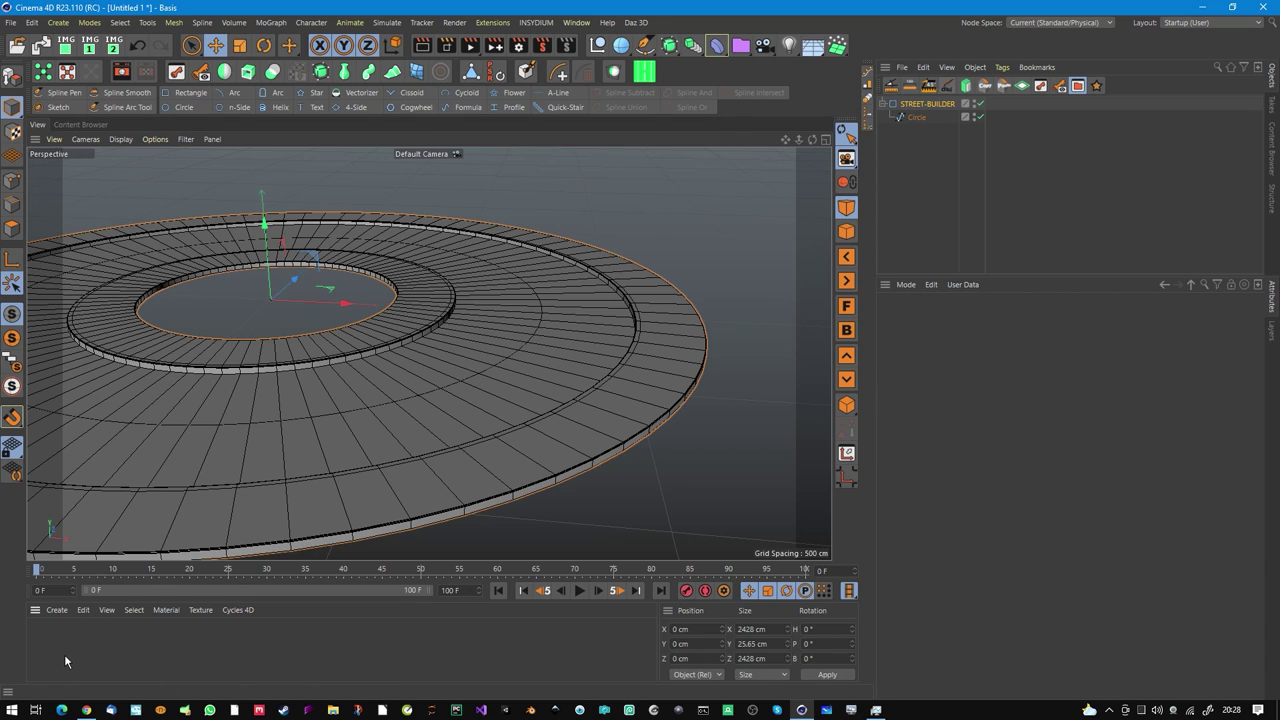
{"action": "double_click", "coordinate": [77, 658]}
{"action": "double_click", "coordinate": [129, 660]}
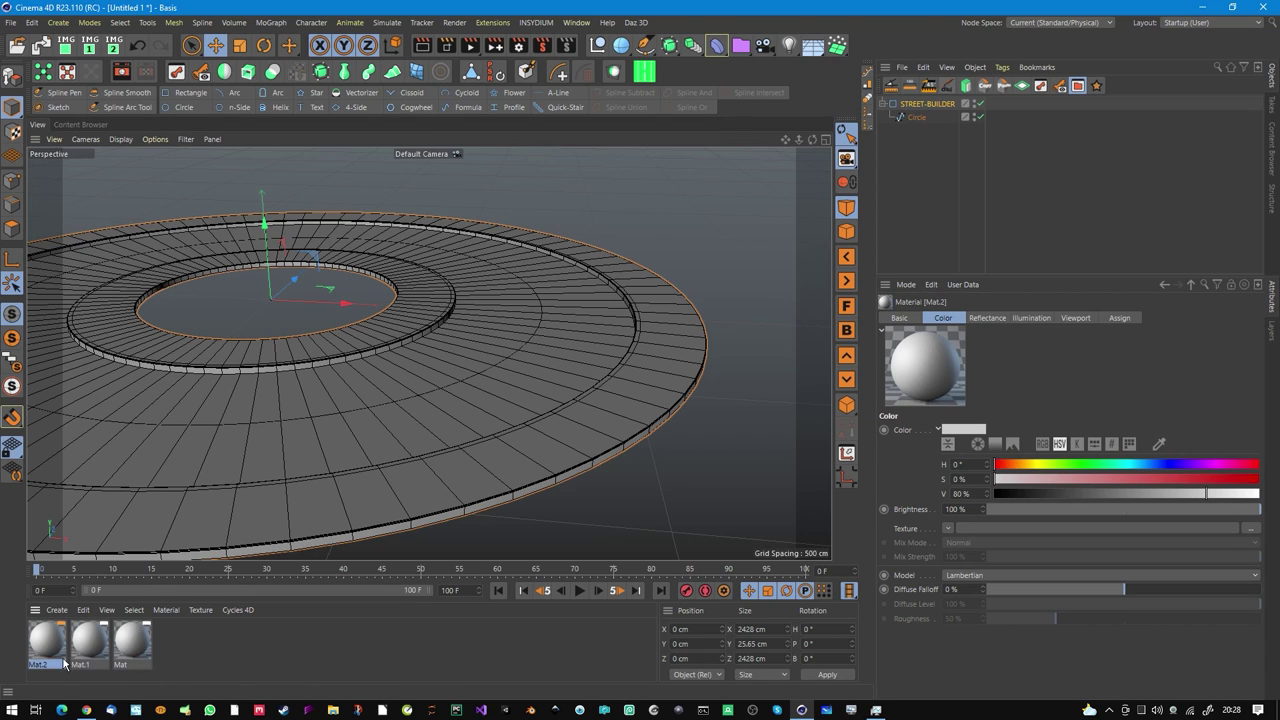
Load Street_04.jpg from the Texturen/Boden/Streets folder as Mat.2's color texture without copying it to the project location.
{"action": "double_click", "coordinate": [58, 652]}
{"action": "left_click", "coordinate": [237, 244]}
{"action": "left_click", "coordinate": [790, 240]}
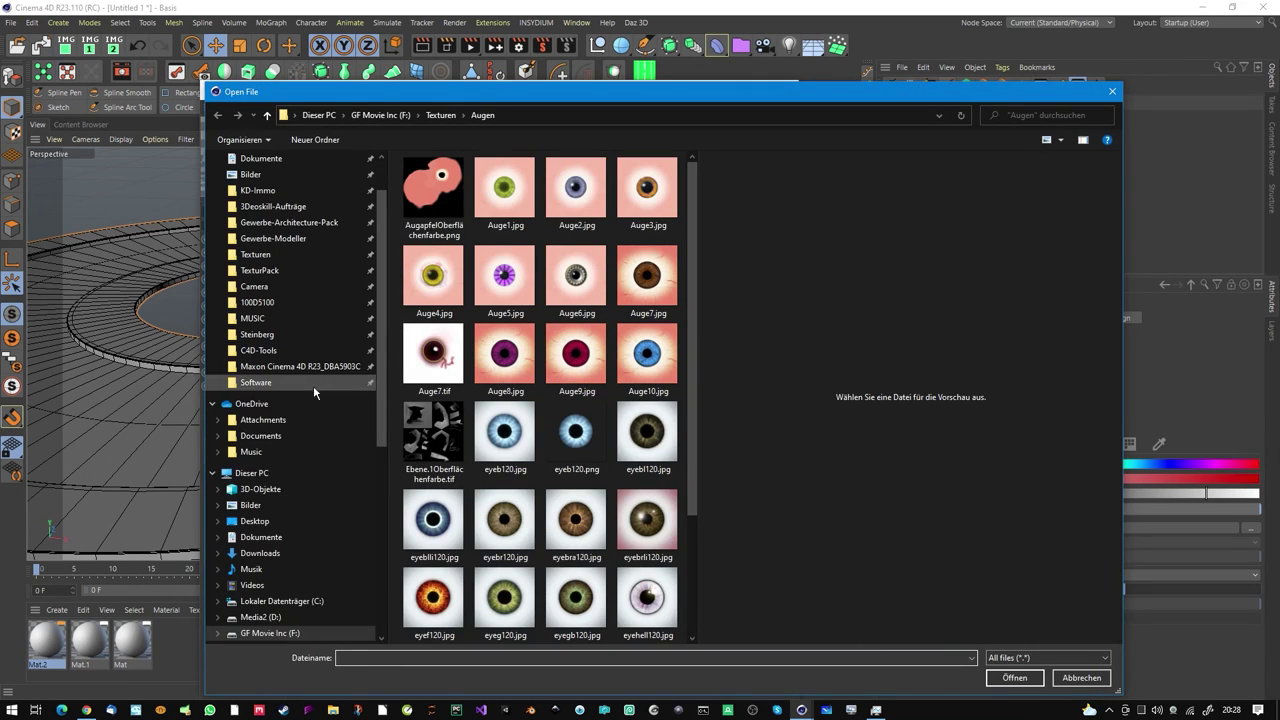
{"action": "left_click", "coordinate": [256, 254]}
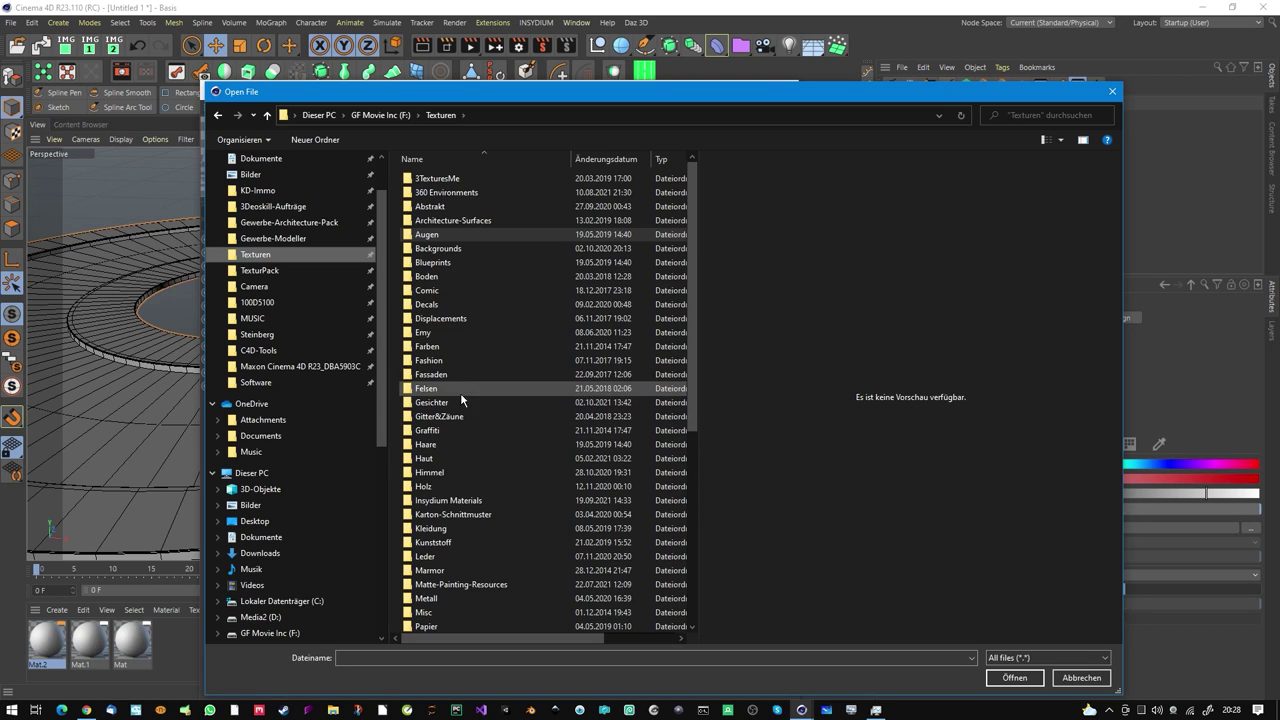
{"action": "double_click", "coordinate": [454, 280]}
{"action": "double_click", "coordinate": [463, 318]}
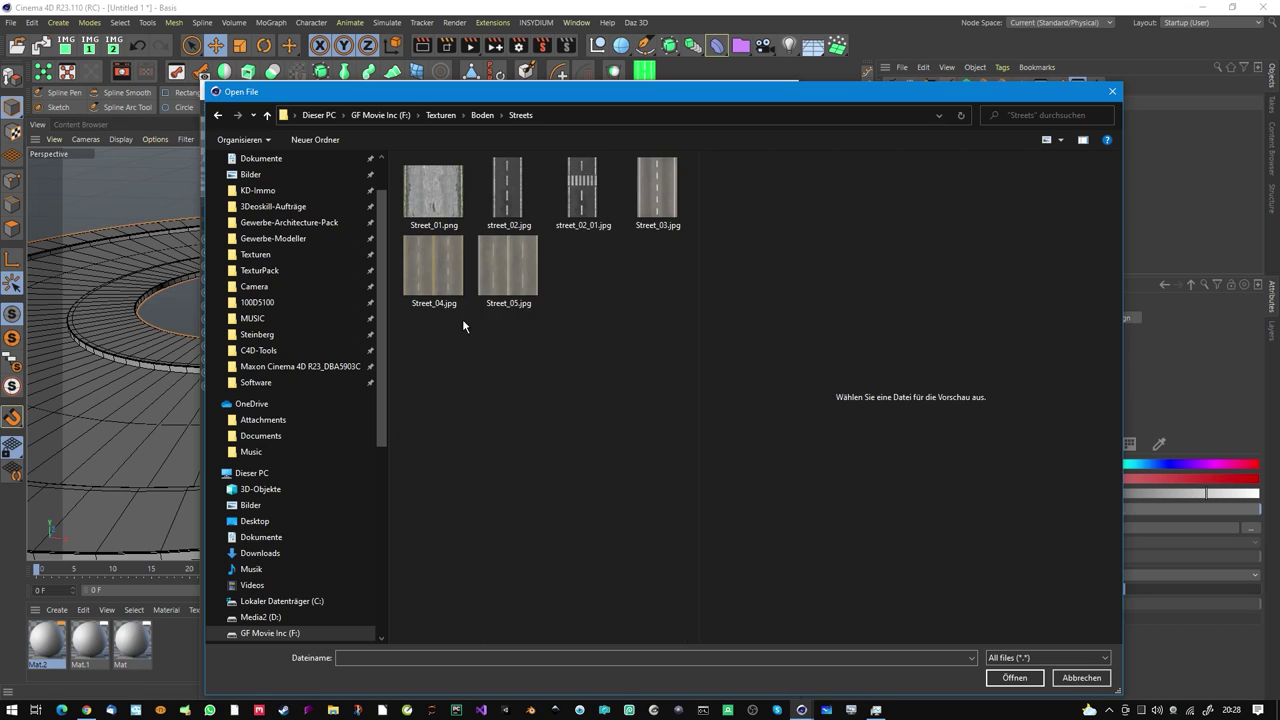
{"action": "left_click", "coordinate": [443, 297]}
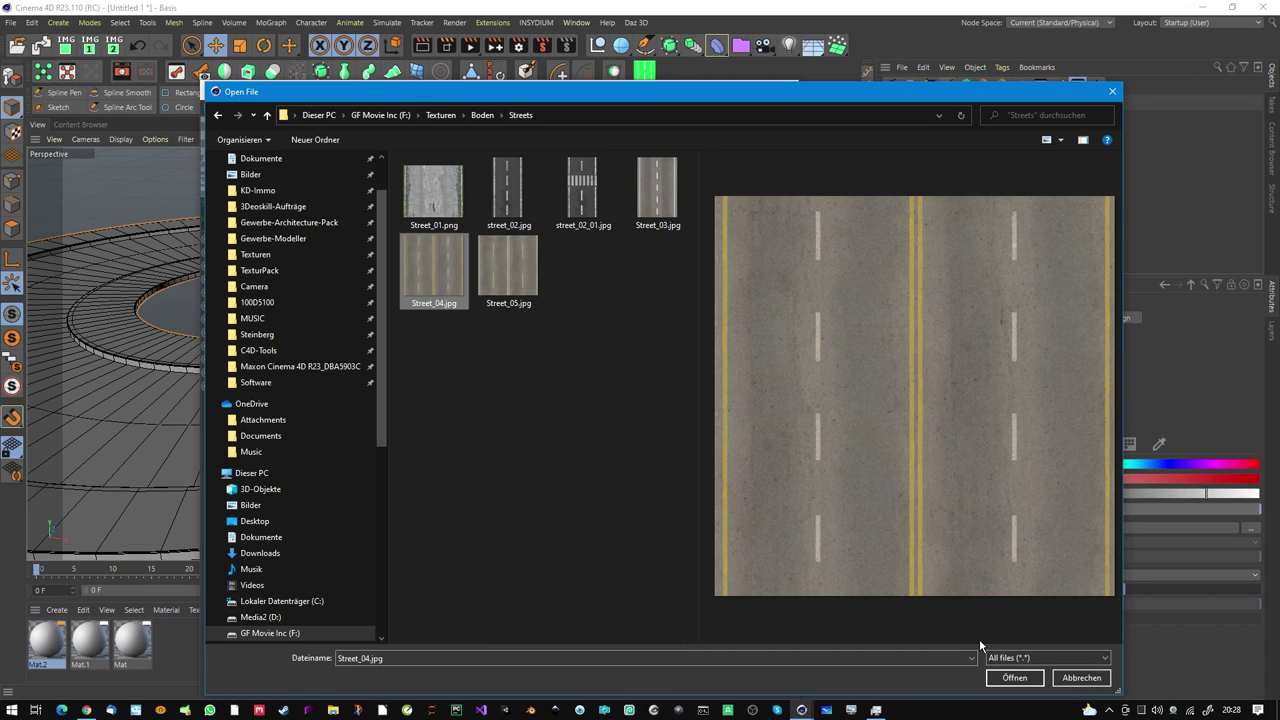
{"action": "left_click", "coordinate": [1014, 678]}
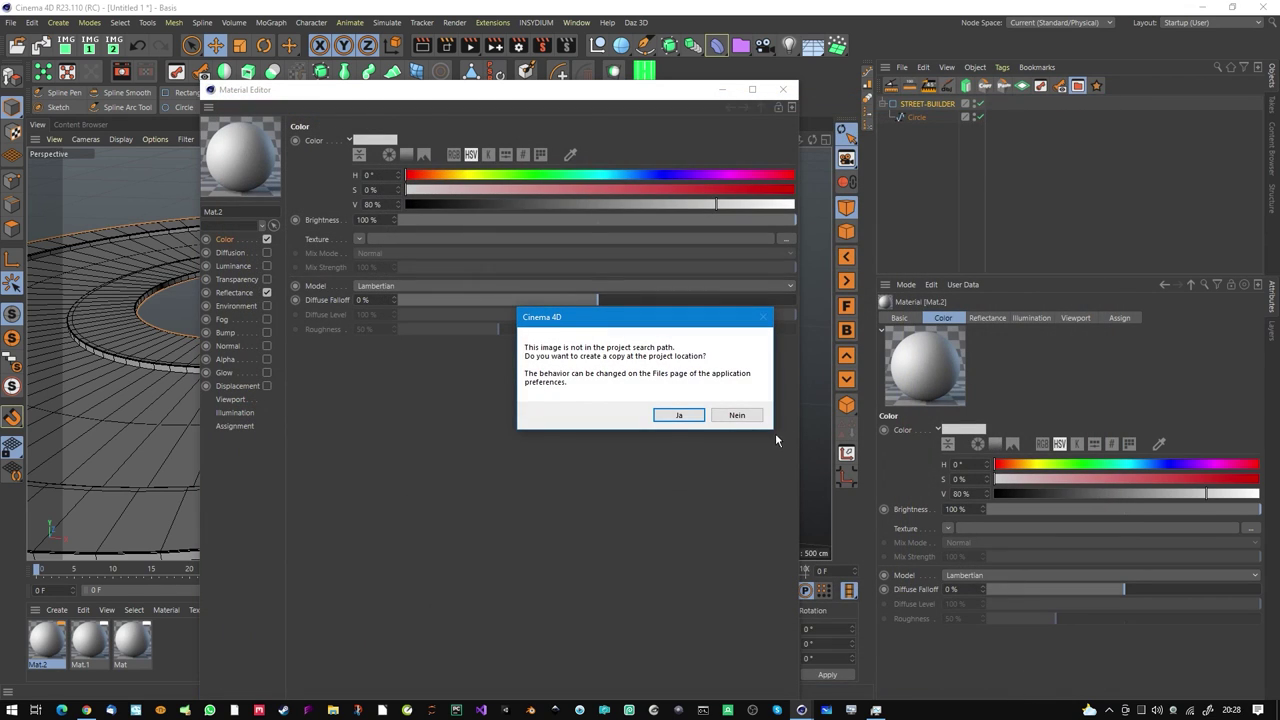
{"action": "left_click", "coordinate": [755, 424]}
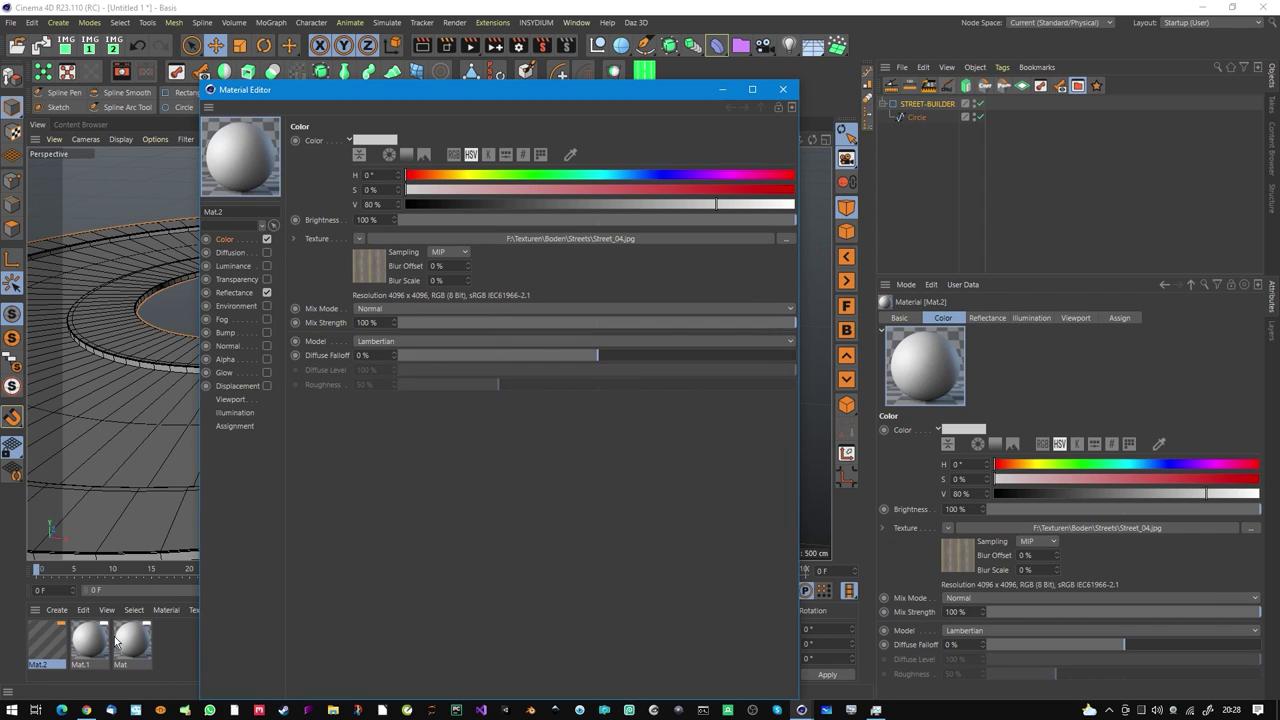
Load Street_01.png from the Streets folder as Mat.1's color texture without copying it to the project location.
{"action": "left_click", "coordinate": [104, 645]}
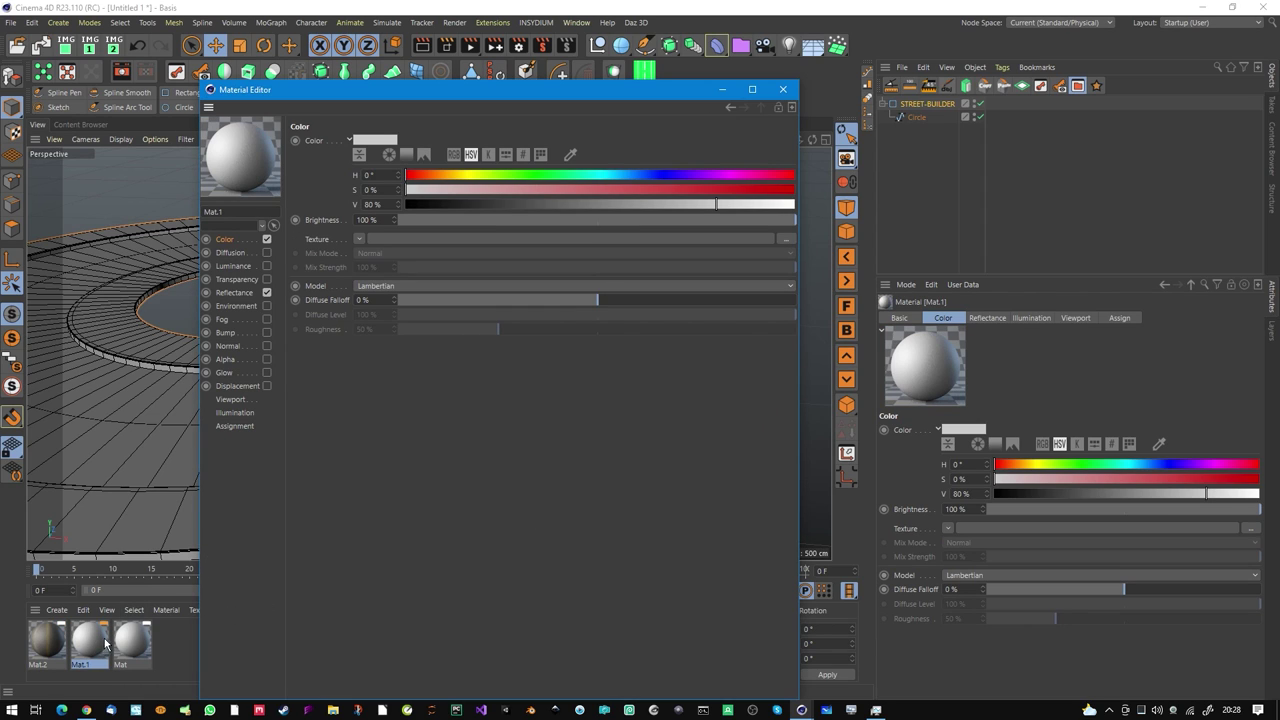
{"action": "left_click", "coordinate": [789, 241]}
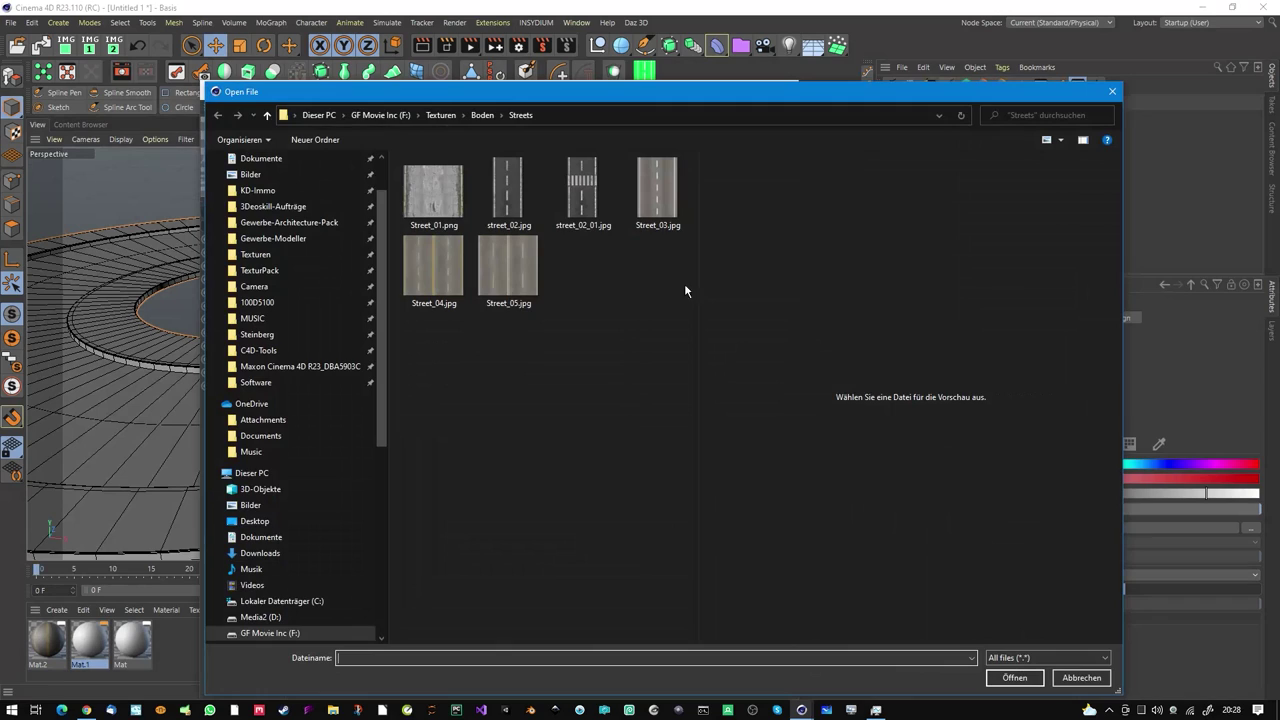
{"action": "left_click", "coordinate": [433, 190]}
{"action": "left_click", "coordinate": [1015, 678]}
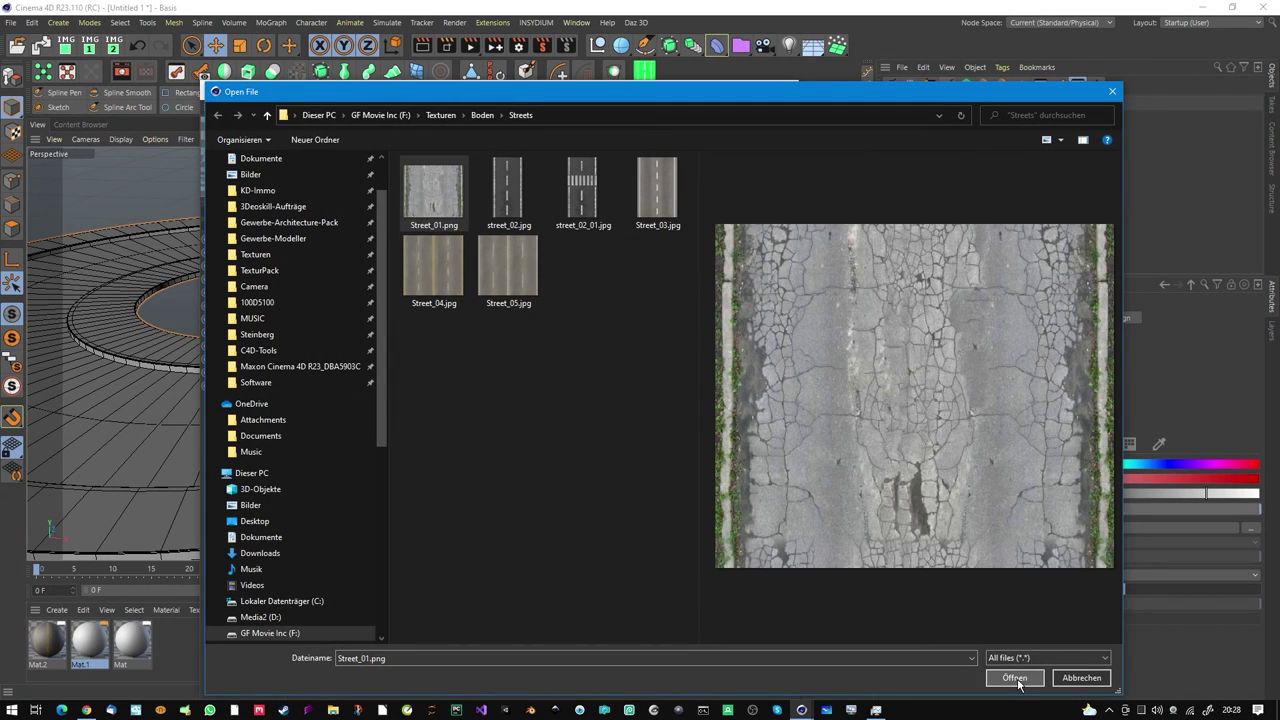
{"action": "left_click", "coordinate": [733, 415]}
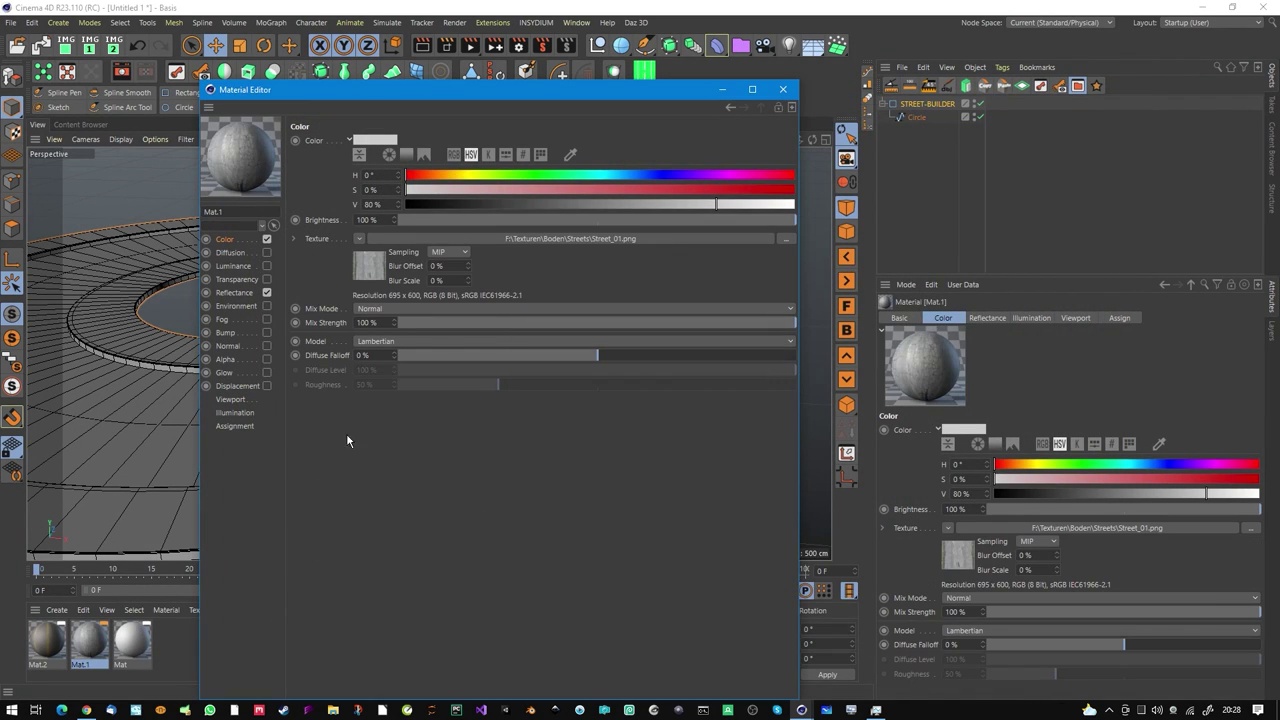
Start choosing an image for Mat's color texture and browse to the TexturPack folder.
{"action": "left_click", "coordinate": [132, 640]}
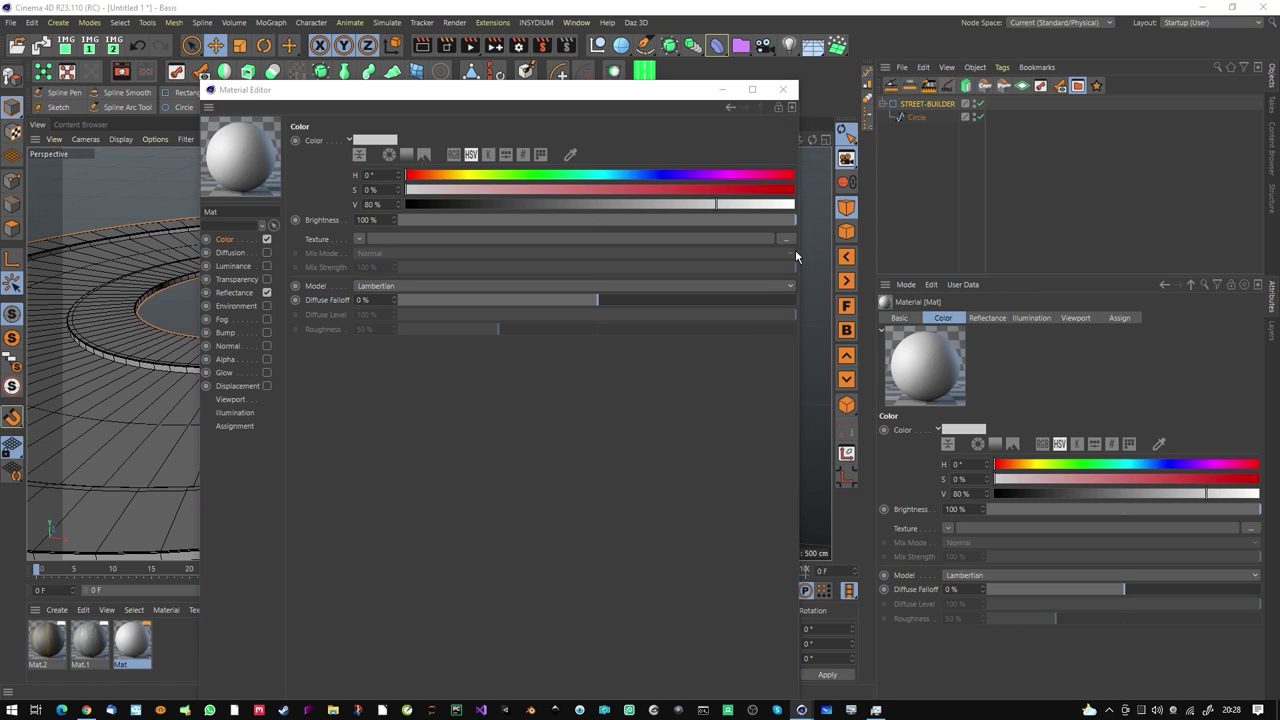
{"action": "left_click", "coordinate": [789, 240]}
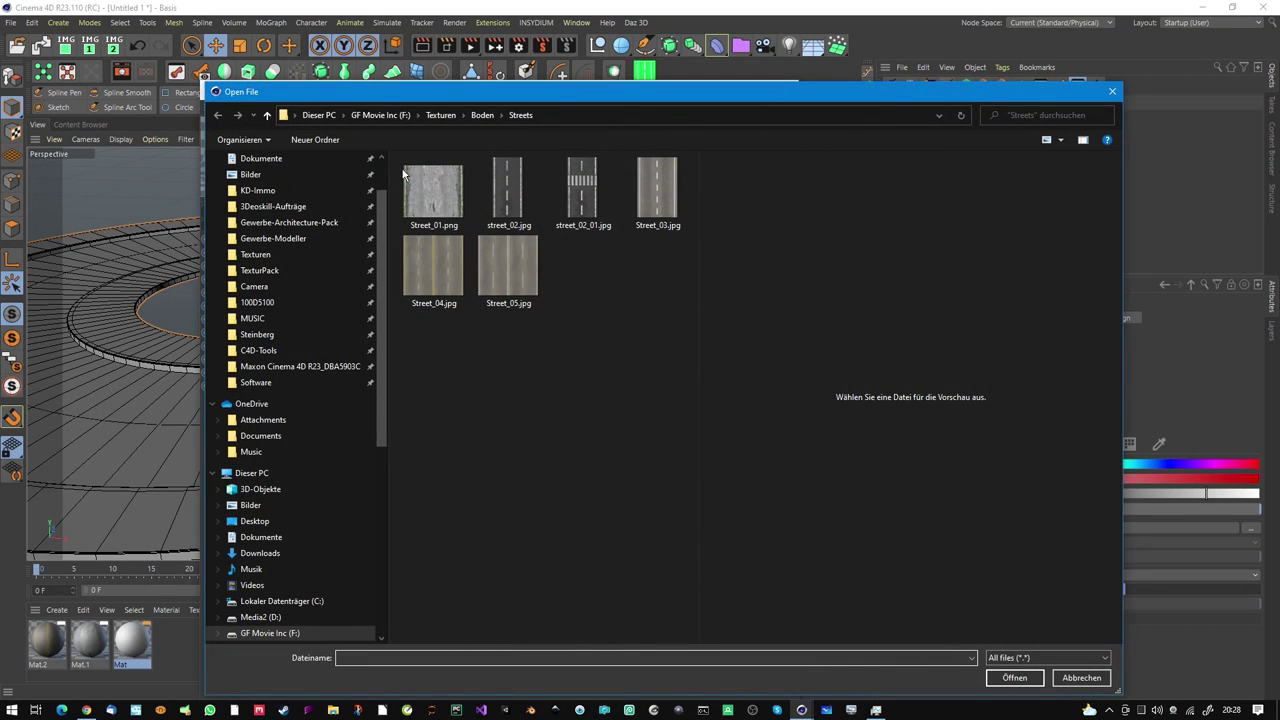
{"action": "left_click", "coordinate": [292, 270]}
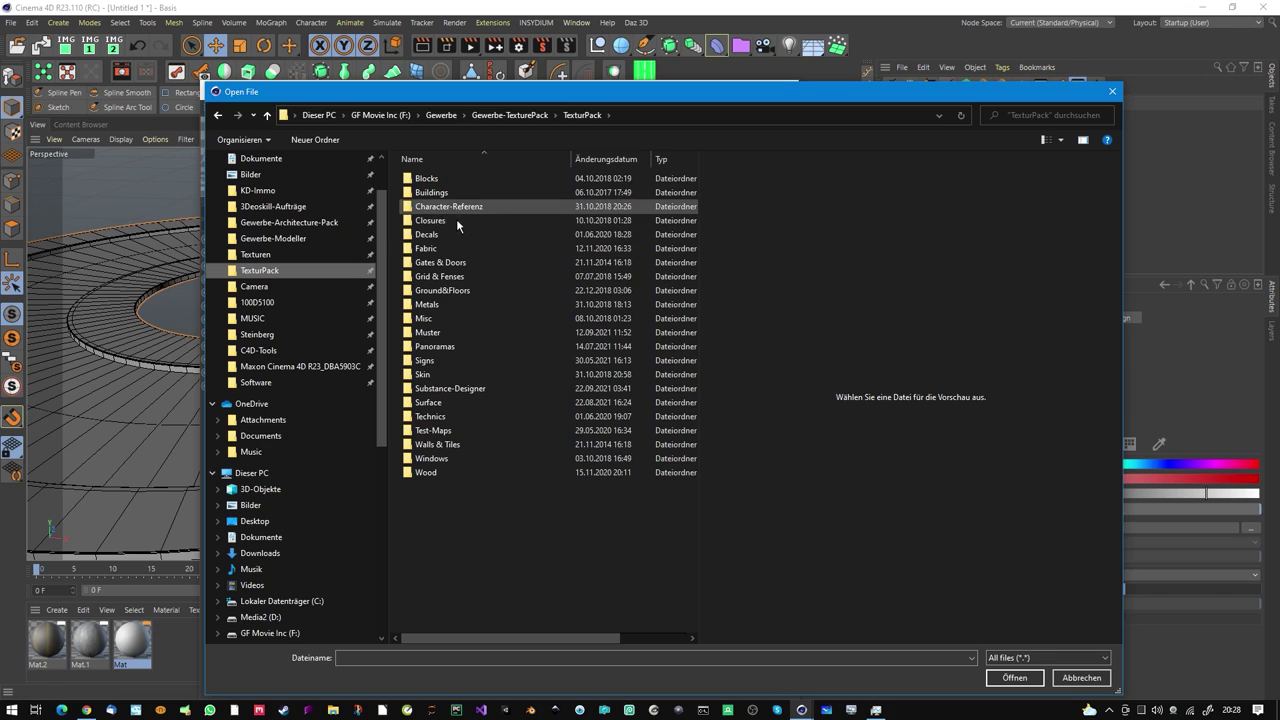
{"action": "double_click", "coordinate": [430, 318]}
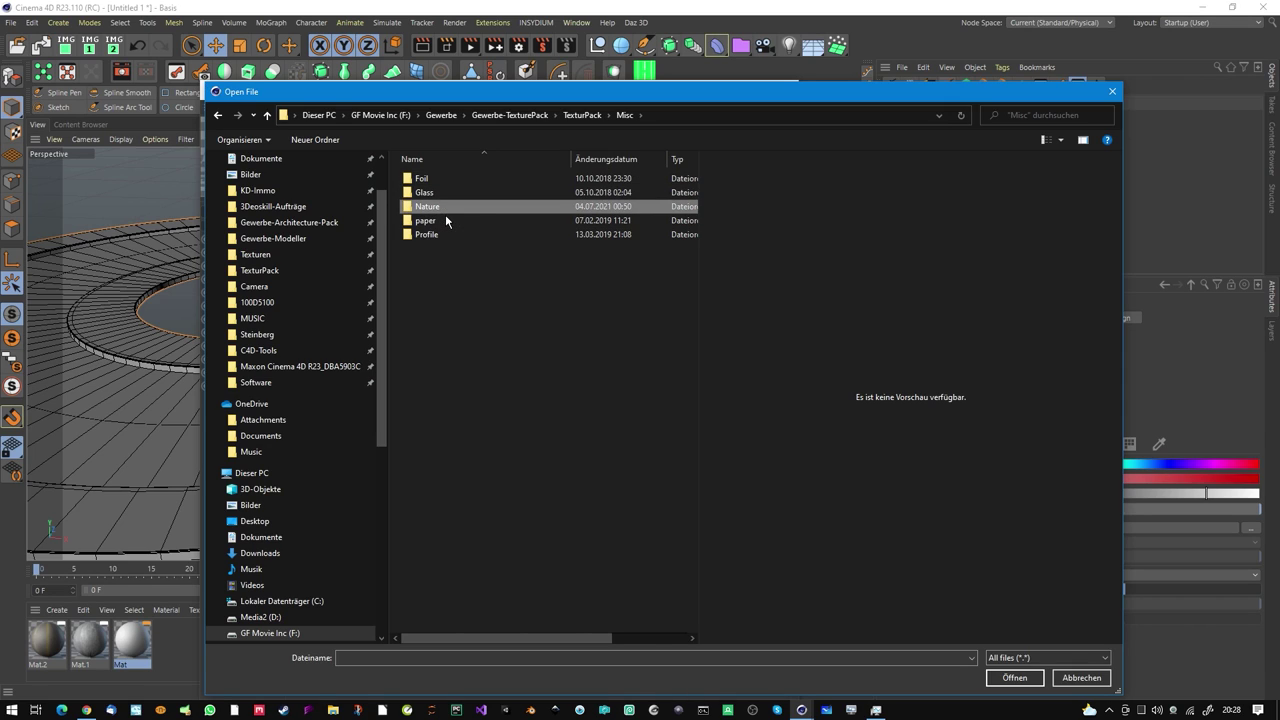
{"action": "double_click", "coordinate": [444, 208]}
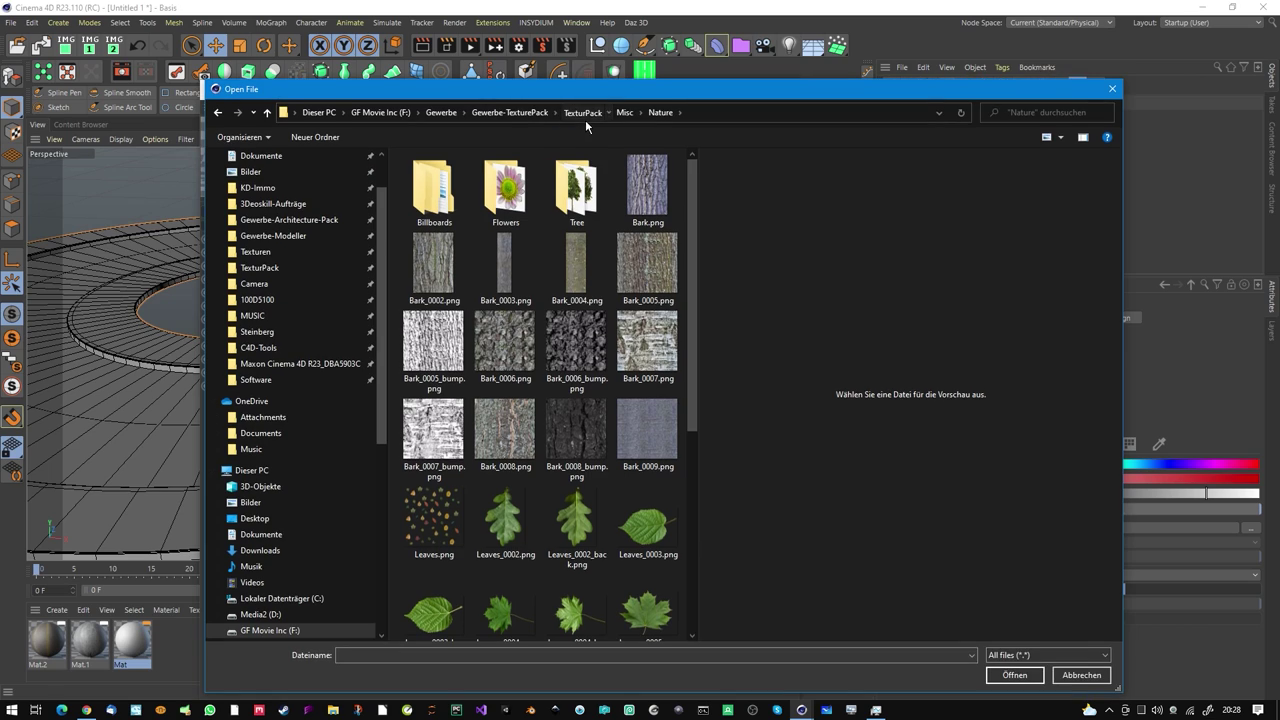
{"action": "left_click", "coordinate": [585, 117]}
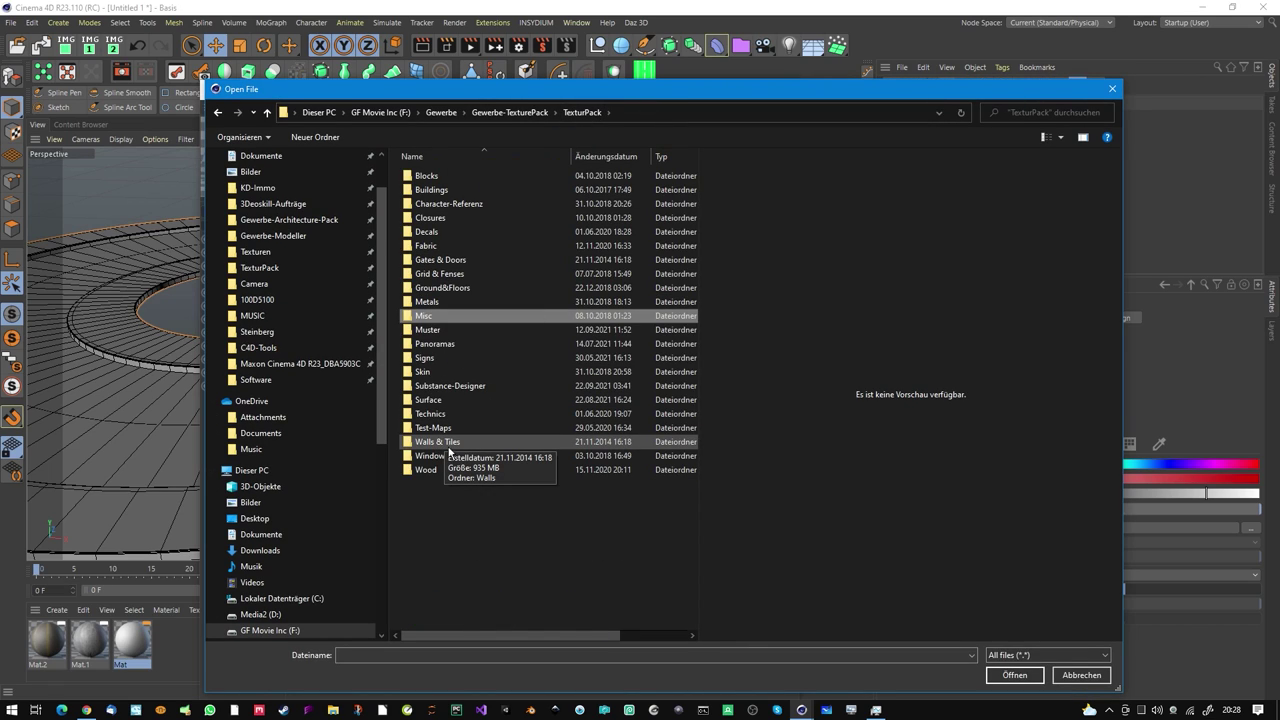
Load "curbstone - Kopie.png" from the Surface folder as Mat's color texture without copying it to the project location.
{"action": "double_click", "coordinate": [436, 401]}
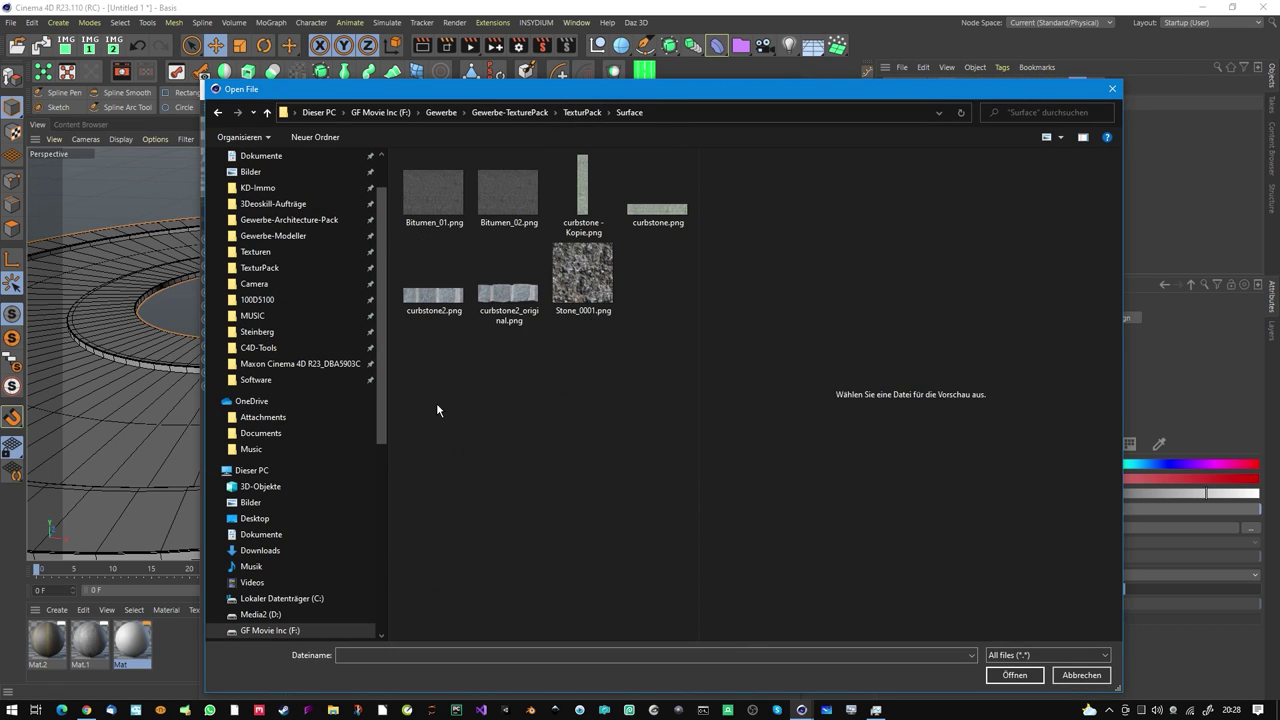
{"action": "left_click", "coordinate": [660, 221]}
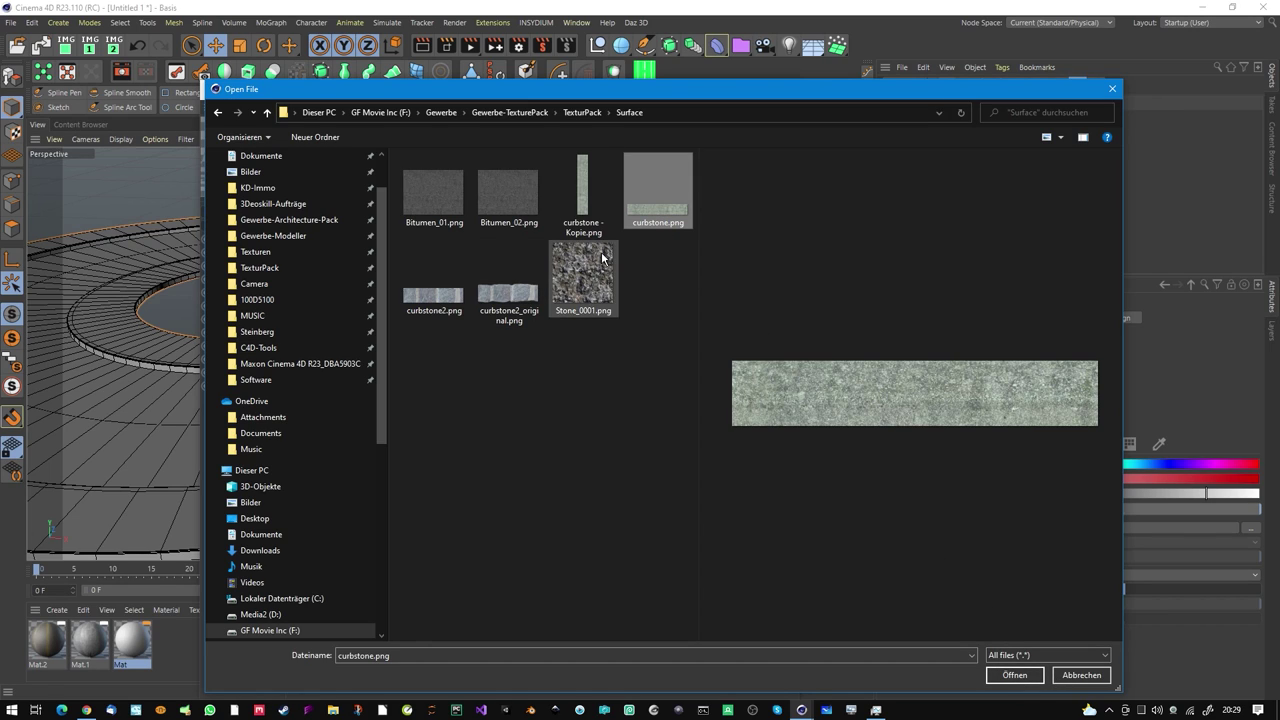
{"action": "left_click", "coordinate": [583, 206]}
{"action": "left_click", "coordinate": [1014, 675]}
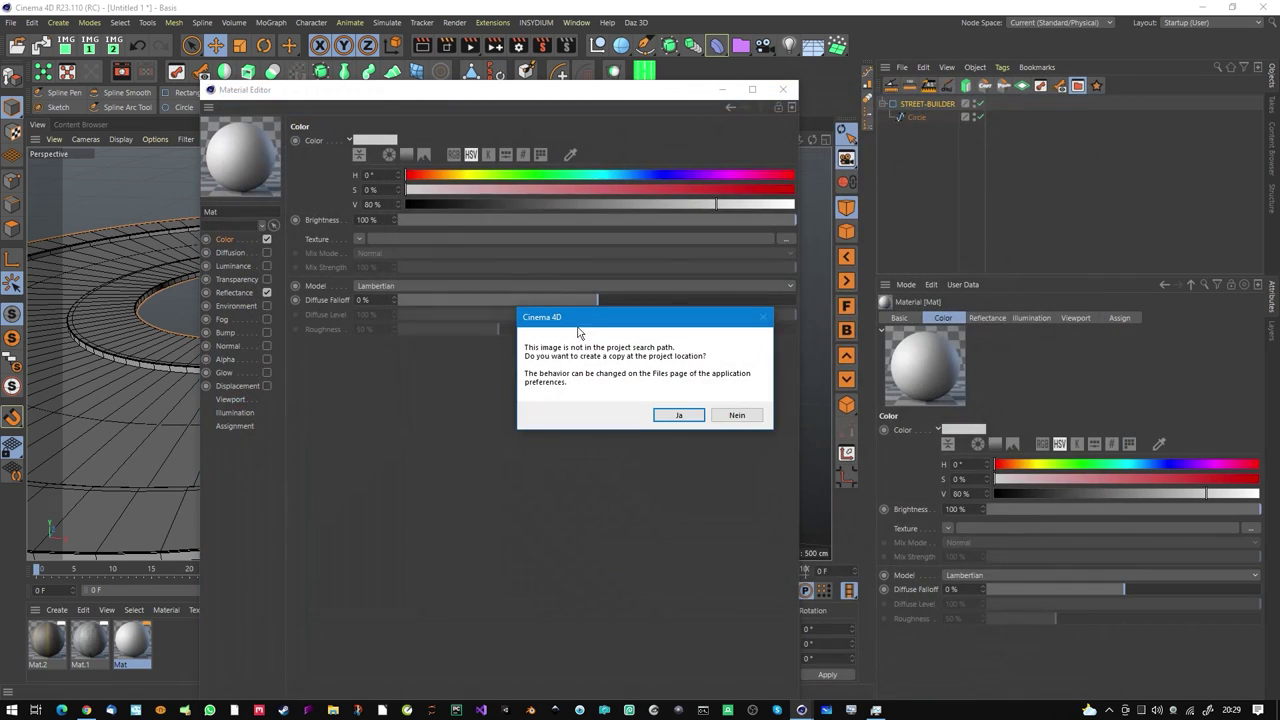
{"action": "left_click", "coordinate": [733, 416]}
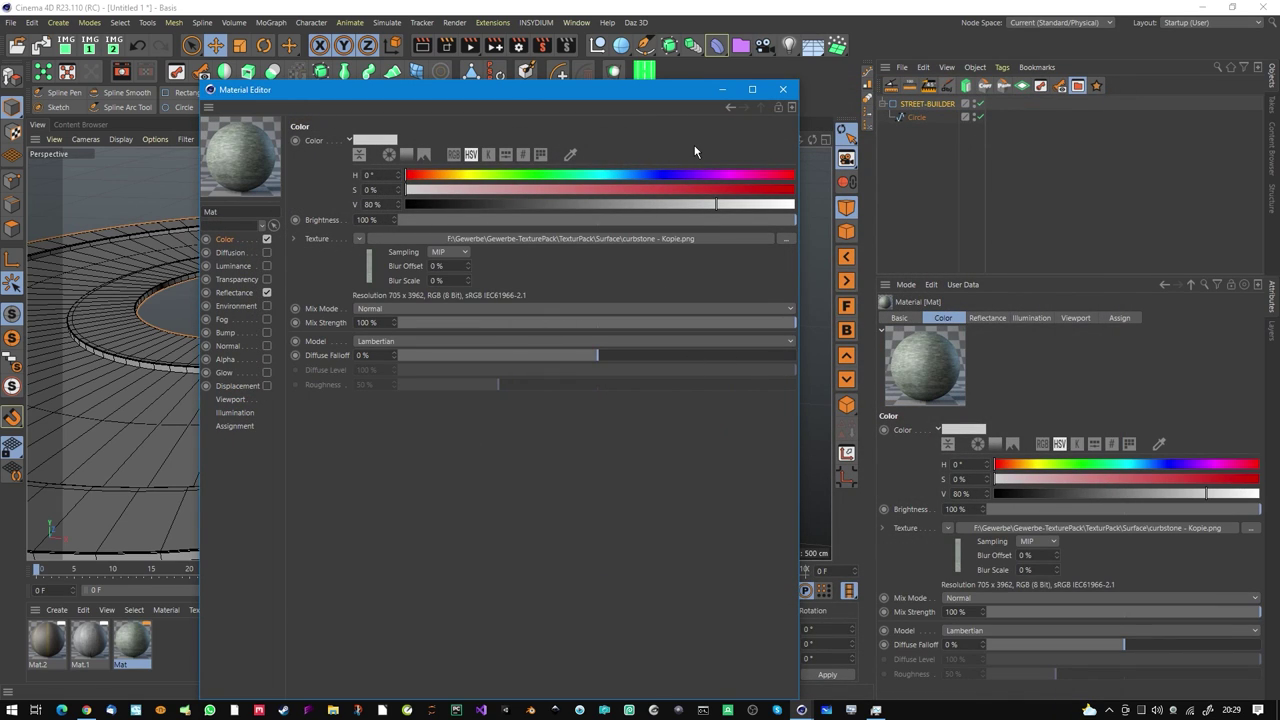
Inspect the image shader of Mat.2's color texture and the color settings of Mat.1.
{"action": "left_click", "coordinate": [46, 641]}
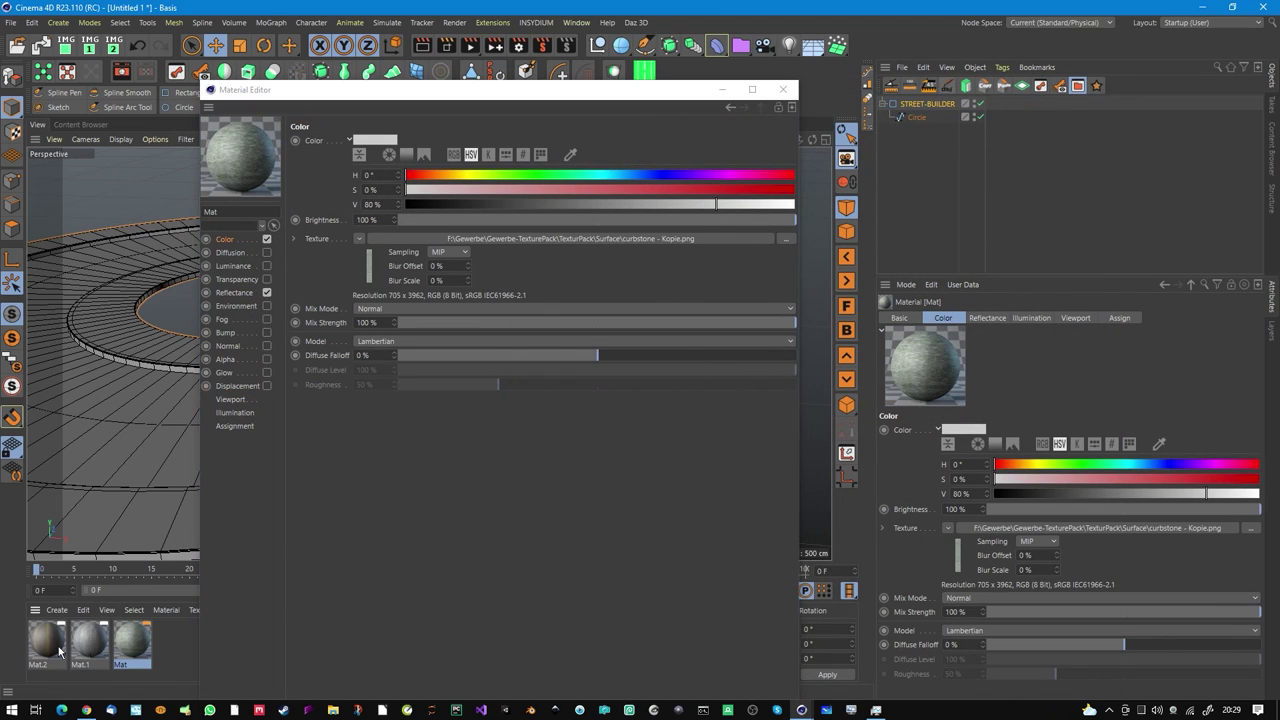
{"action": "left_click", "coordinate": [376, 278]}
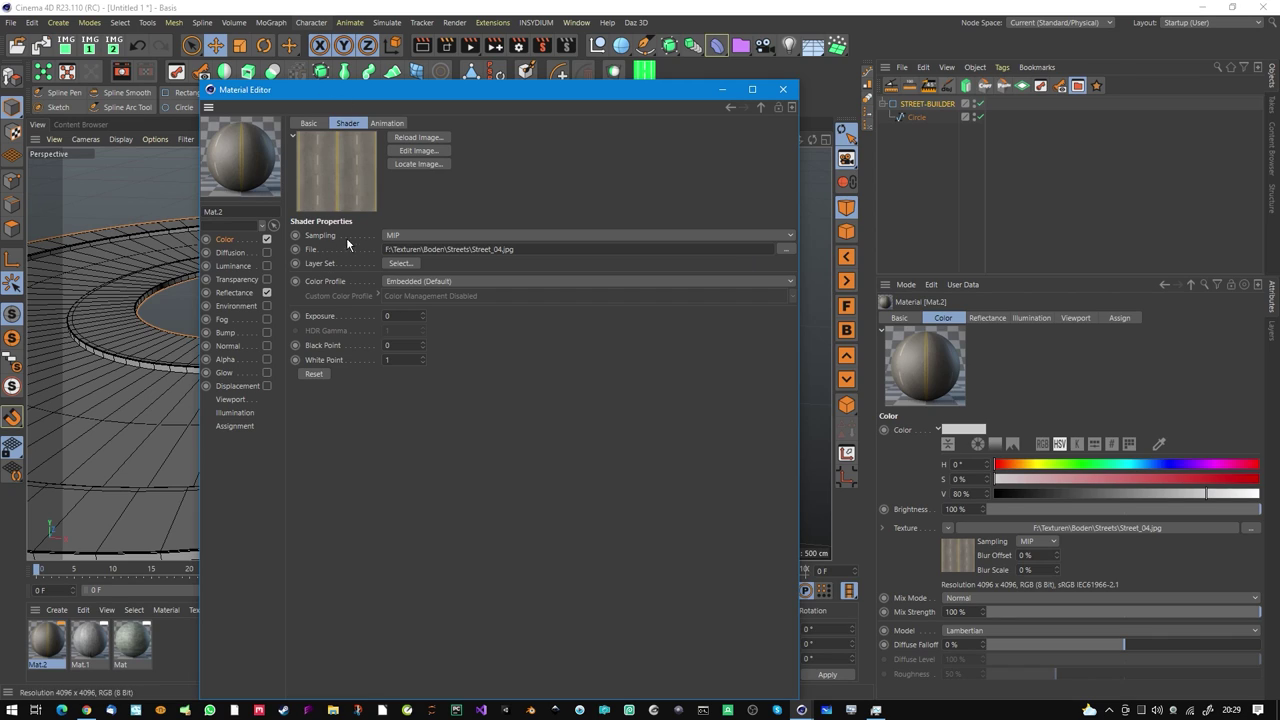
{"action": "left_click", "coordinate": [104, 658]}
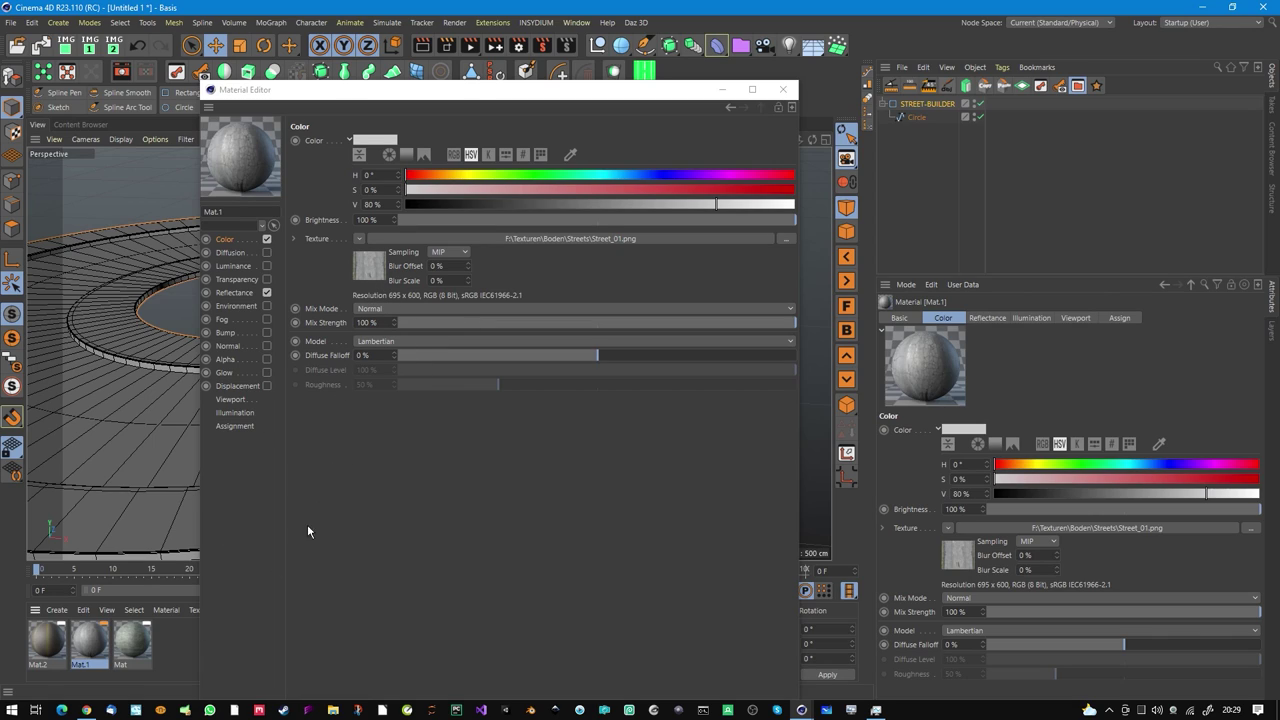
Disable Reflectance on Mat, Mat.1 and Mat.2, and close the Material Editor.
{"action": "left_click", "coordinate": [132, 645]}
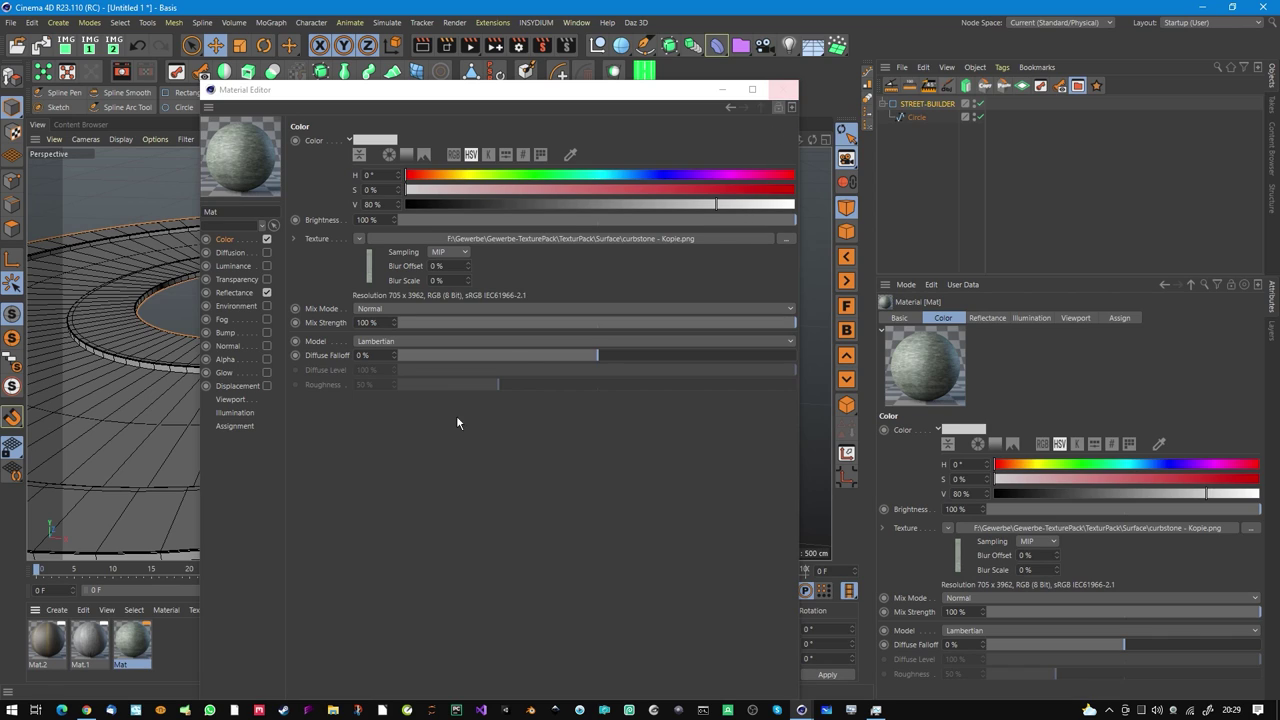
{"action": "left_click", "coordinate": [267, 292]}
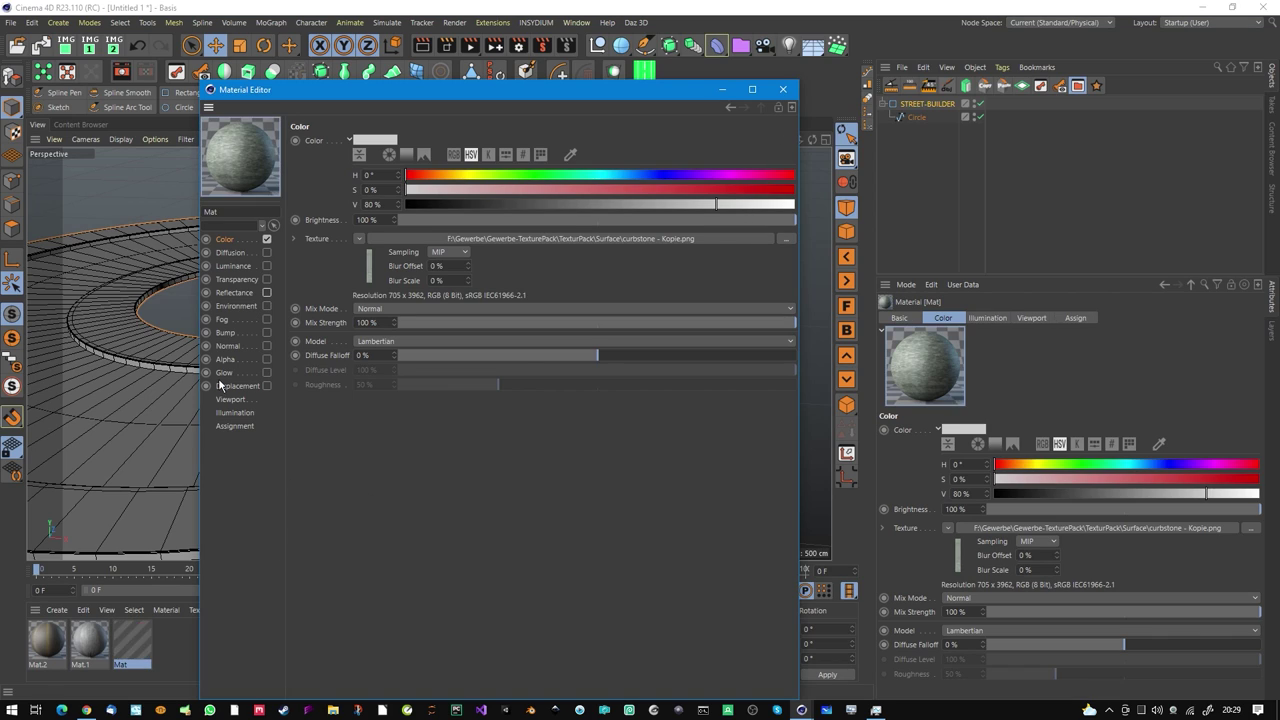
{"action": "left_click", "coordinate": [89, 641]}
{"action": "left_click", "coordinate": [46, 640]}
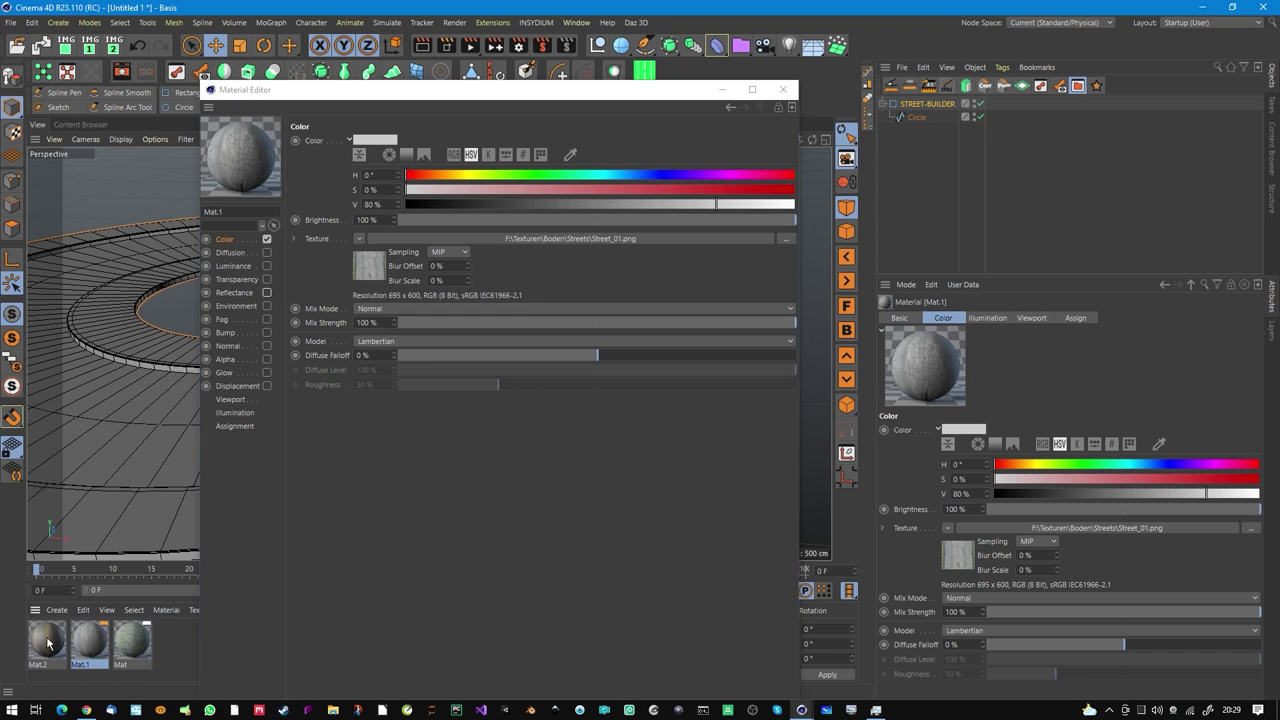
{"action": "left_click", "coordinate": [783, 89]}
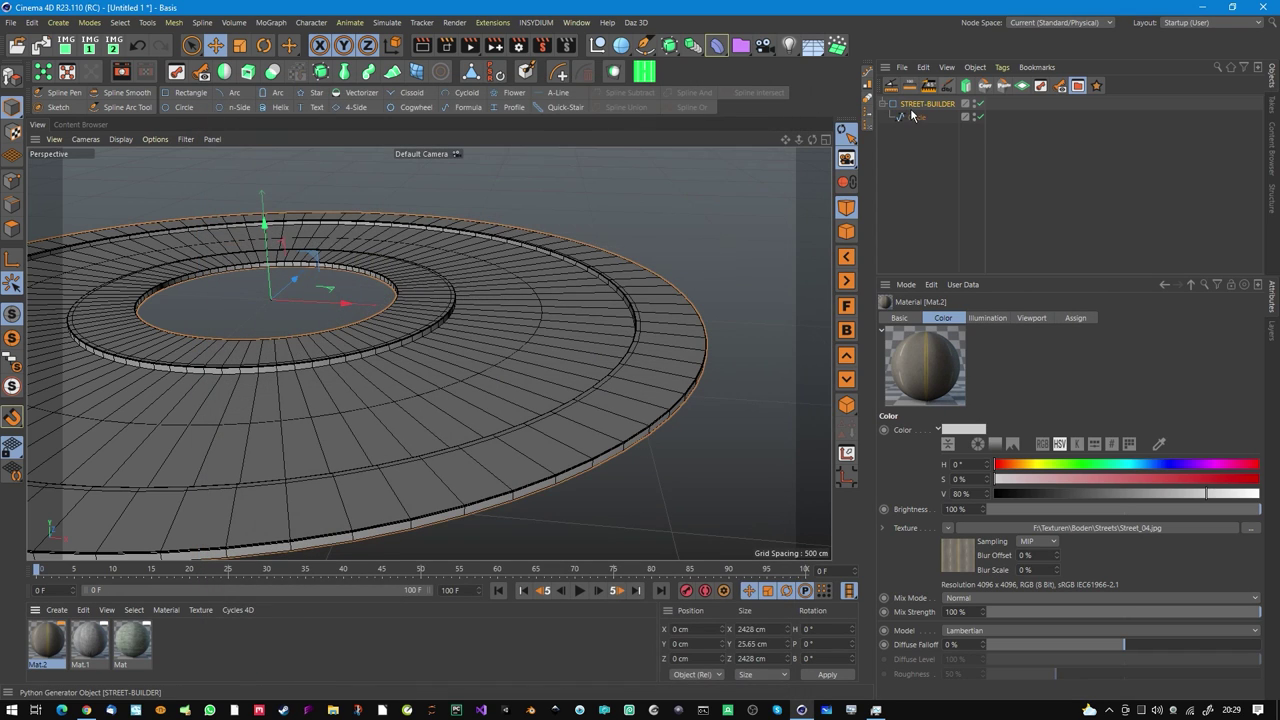
Assign Mat.1 as the Street-Builder's Pavement-Material, Mat as its Curbstone-Material and Mat.2 as its Street-Material.
{"action": "left_click", "coordinate": [912, 105]}
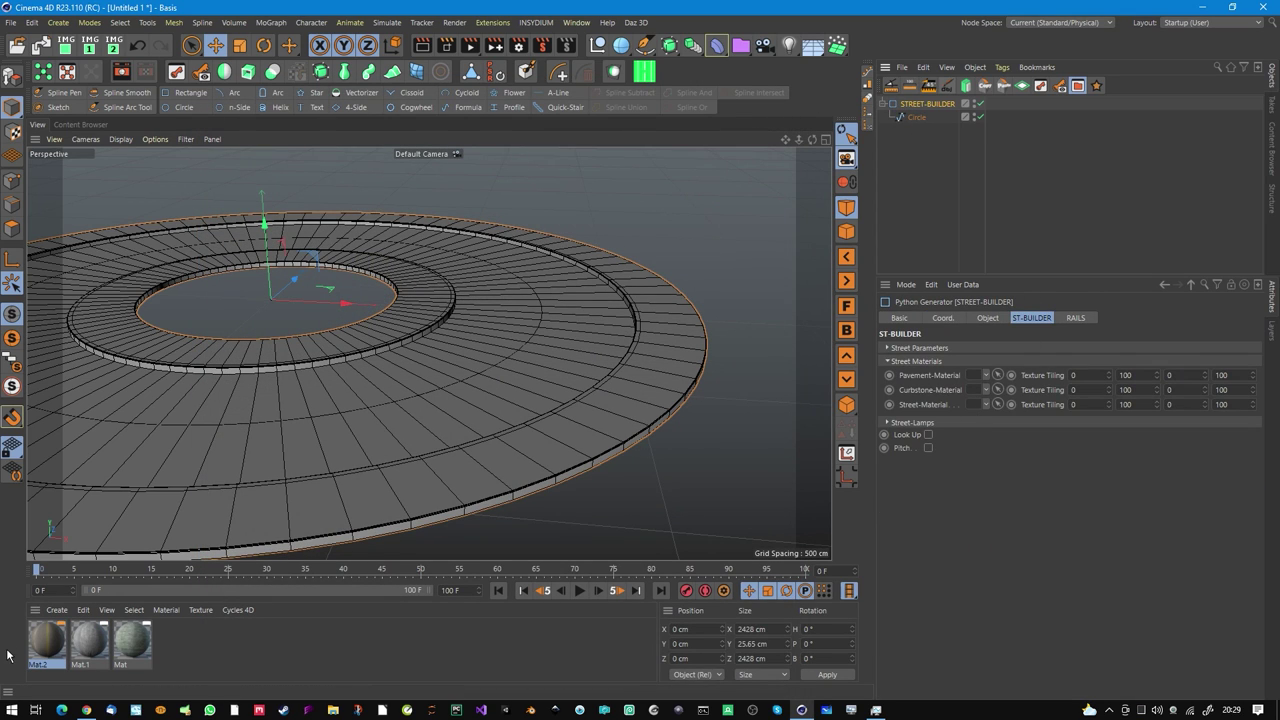
{"action": "left_click_drag", "start_coordinate": [97, 656], "coordinate": [975, 376]}
{"action": "left_click_drag", "start_coordinate": [42, 655], "coordinate": [984, 405]}
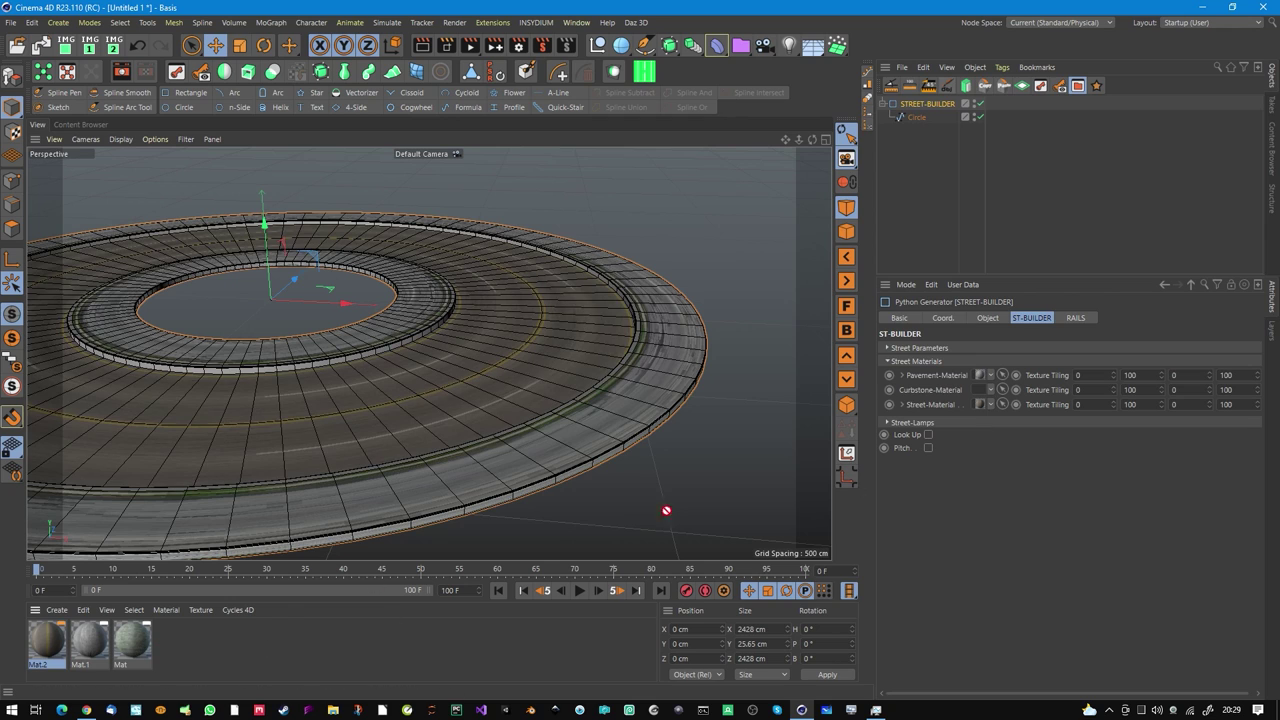
{"action": "scroll", "coordinate": [703, 340], "scroll_direction": "up", "scroll_amount": 5}
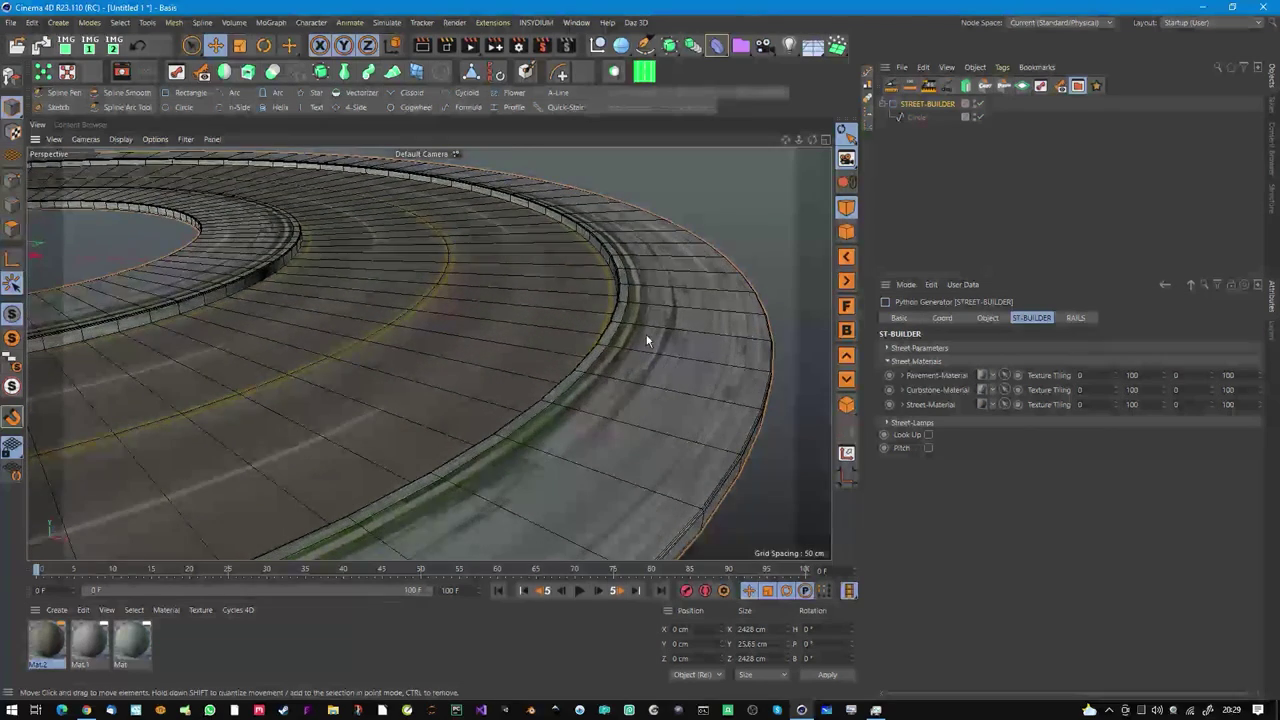
Set the Pavement-Material's last three texture tiling values to 4, 54 and 107.
{"action": "scroll", "coordinate": [648, 343], "scroll_direction": "up", "scroll_amount": 3}
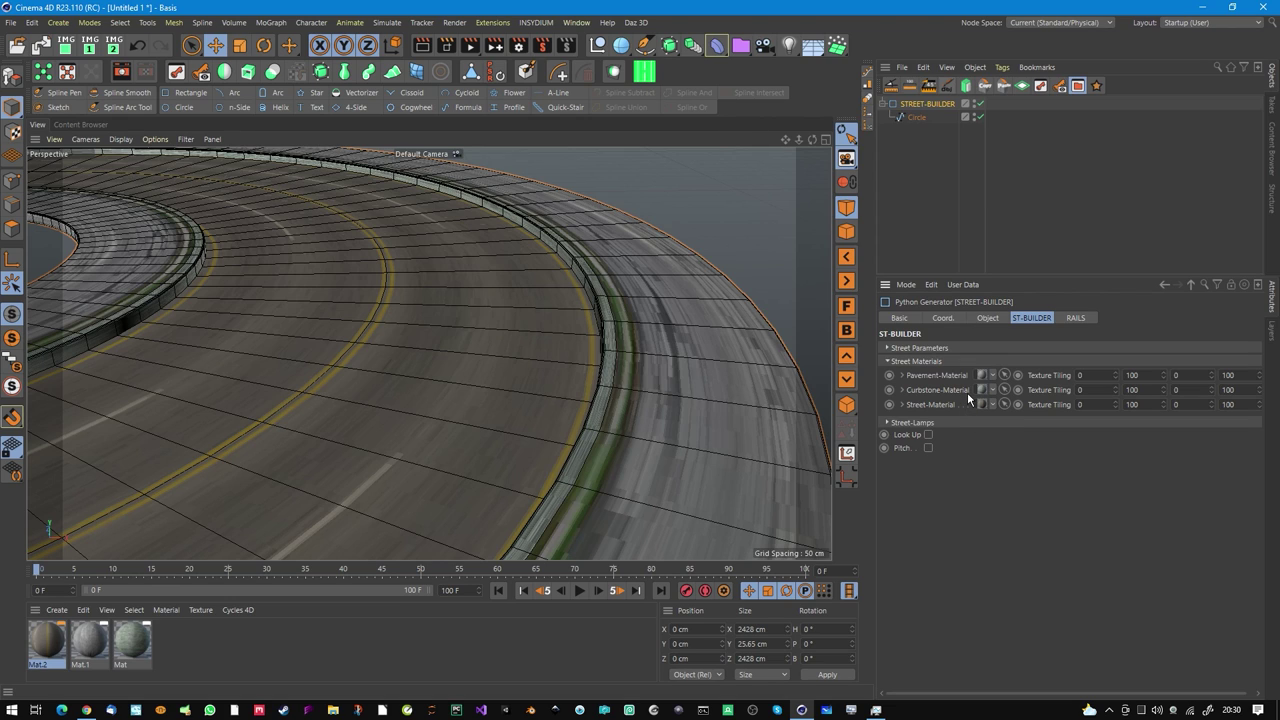
{"action": "scroll", "coordinate": [657, 363], "scroll_direction": "down", "scroll_amount": 3}
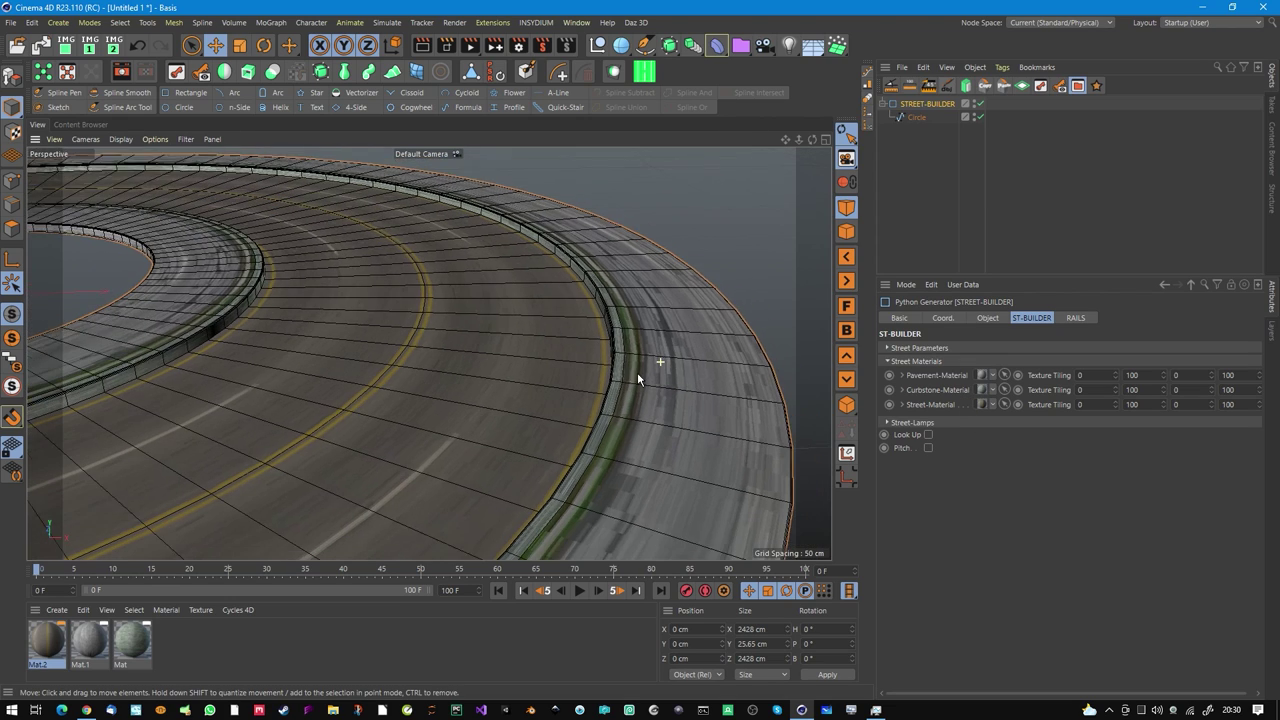
{"action": "middle_click_drag", "start_coordinate": [646, 374], "coordinate": [676, 366], "text": "alt"}
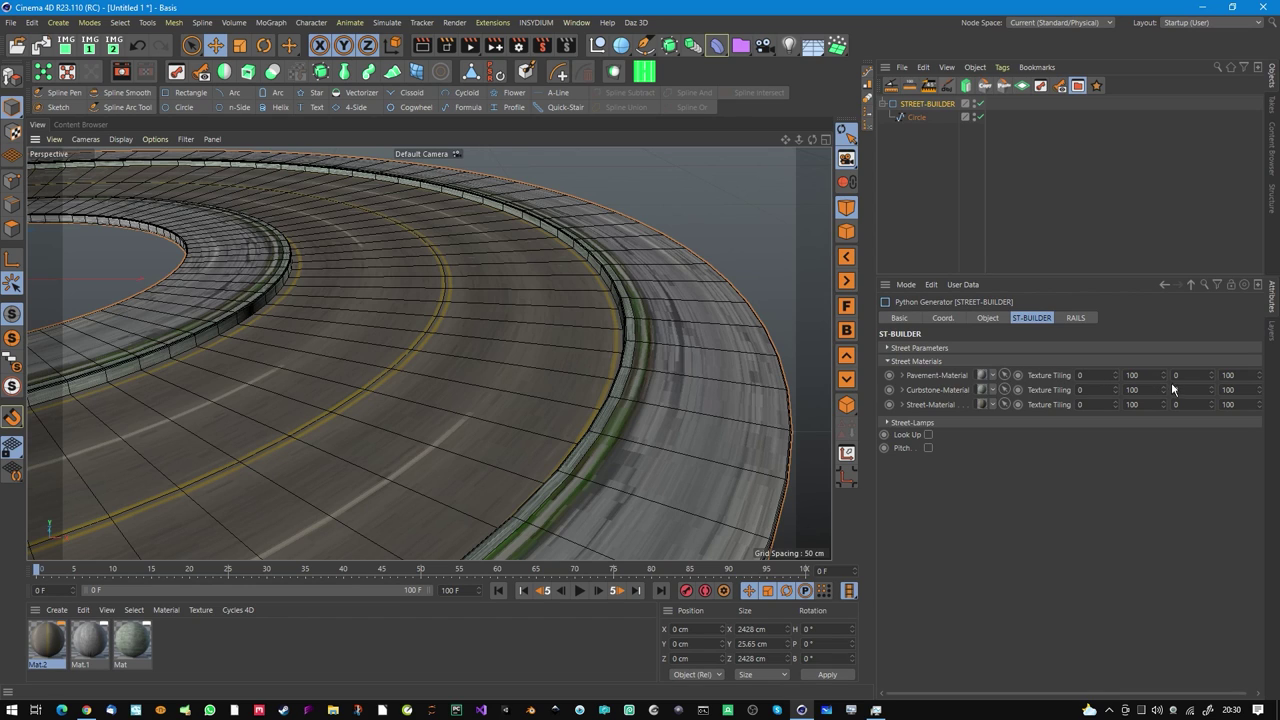
{"action": "left_click_drag", "start_coordinate": [1164, 376], "coordinate": [1177, 447]}
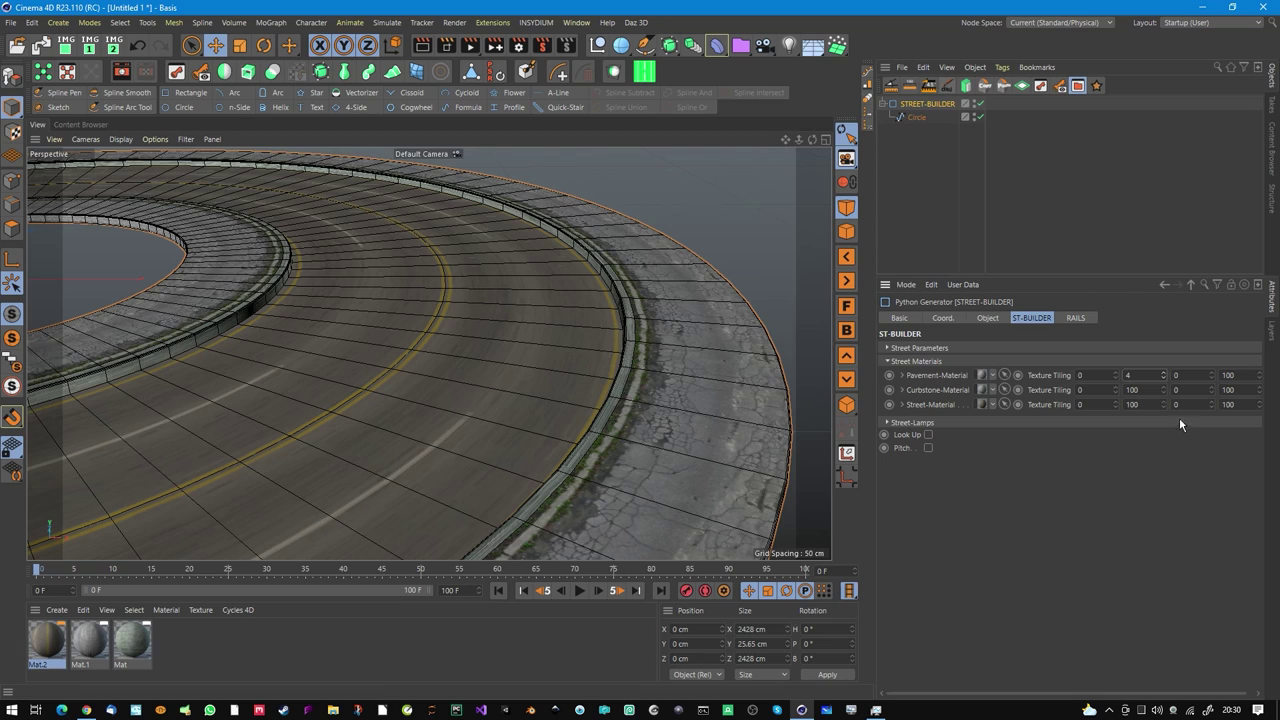
{"action": "left_click_drag", "start_coordinate": [1266, 389], "coordinate": [1211, 347]}
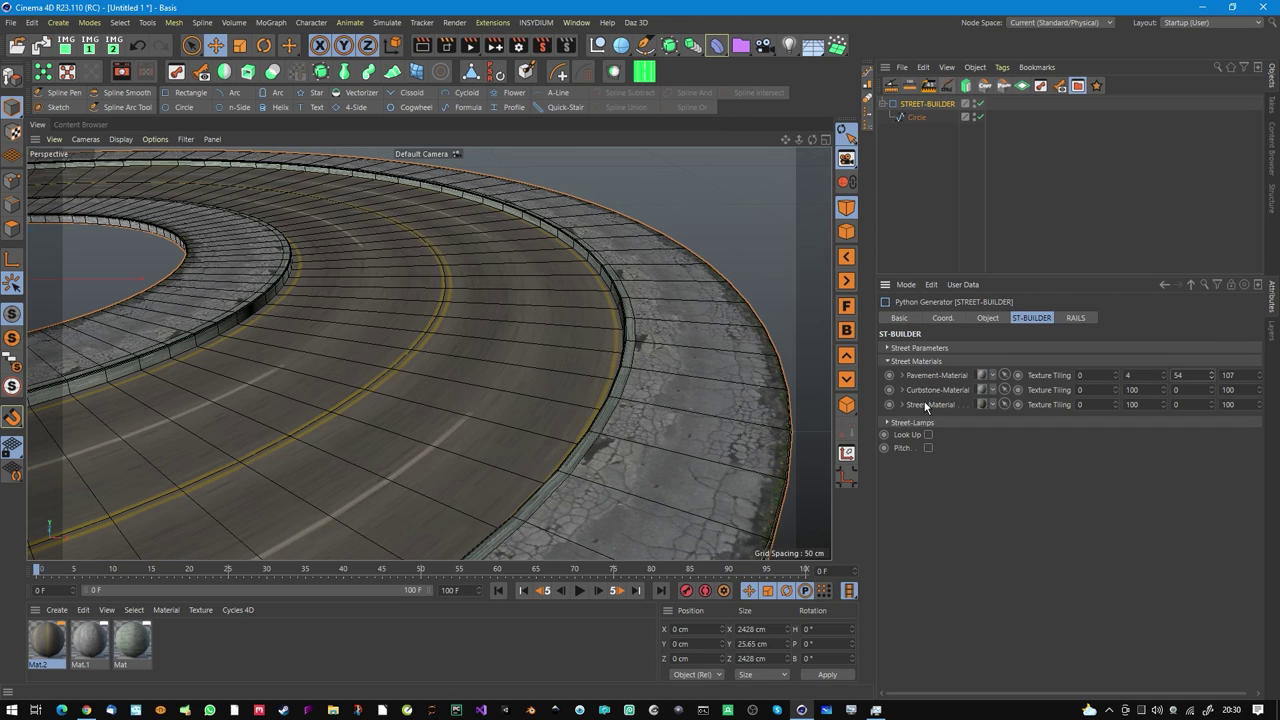
Set the Curbstone-Material's second and fourth texture tiling values to 10 and 110, and the Pavement-Material's fourth to 105.
{"action": "left_click_drag", "start_coordinate": [1169, 392], "coordinate": [1169, 453]}
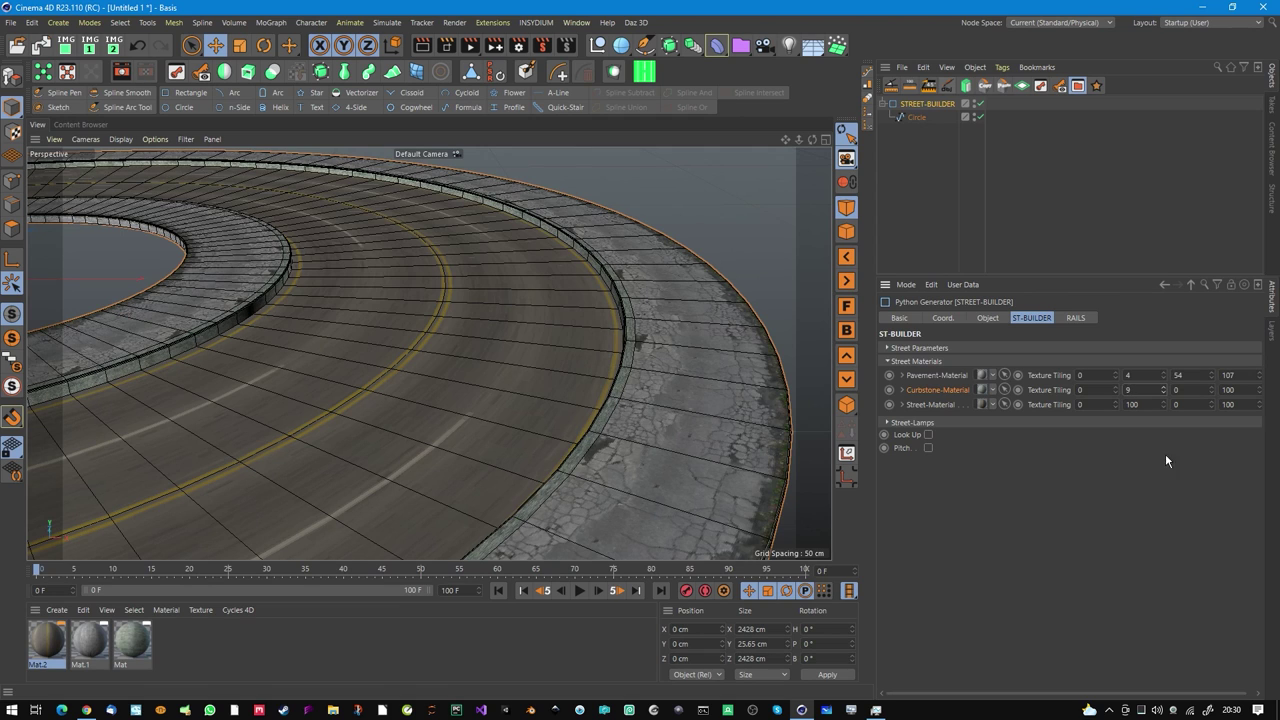
{"action": "right_click_drag", "start_coordinate": [640, 369], "coordinate": [732, 314], "text": "alt"}
{"action": "right_click_drag", "start_coordinate": [571, 375], "coordinate": [598, 380], "text": "alt"}
{"action": "left_click_drag", "start_coordinate": [597, 384], "coordinate": [683, 380], "text": "alt"}
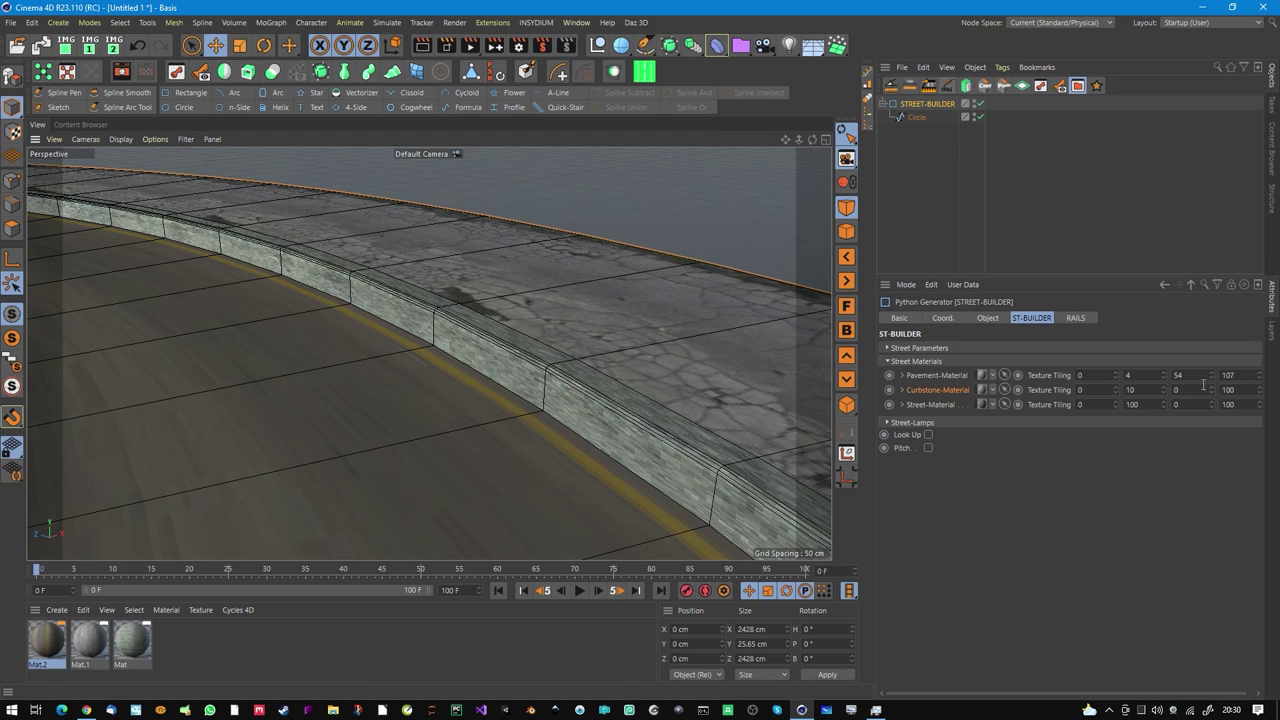
{"action": "mouse_move", "coordinate": [1257, 377]}
{"action": "left_mouse_down"}
{"action": "mouse_move", "coordinate": [1272, 430]}
{"action": "mouse_move", "coordinate": [1268, 397]}
{"action": "left_mouse_up"}
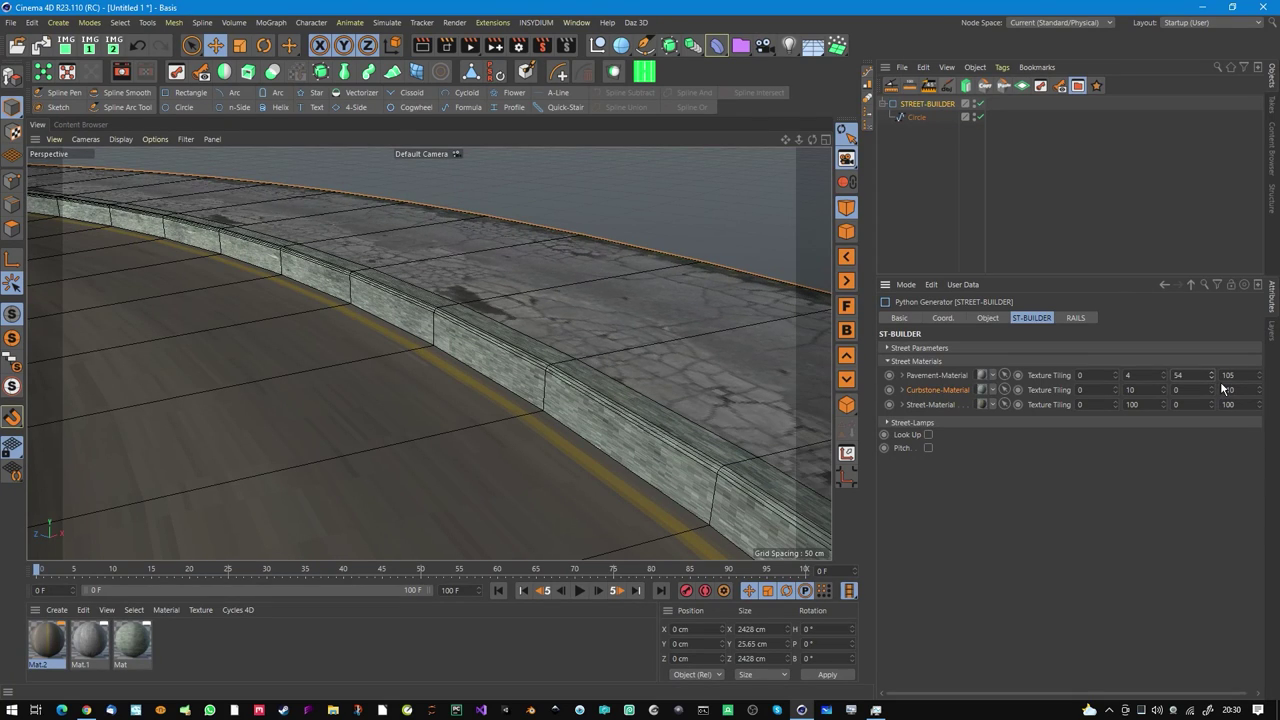
Brighten the curbstone material Mat by setting its color texture's mix mode to Add and its color value V to 47%.
{"action": "left_click", "coordinate": [100, 653]}
{"action": "double_click", "coordinate": [128, 648]}
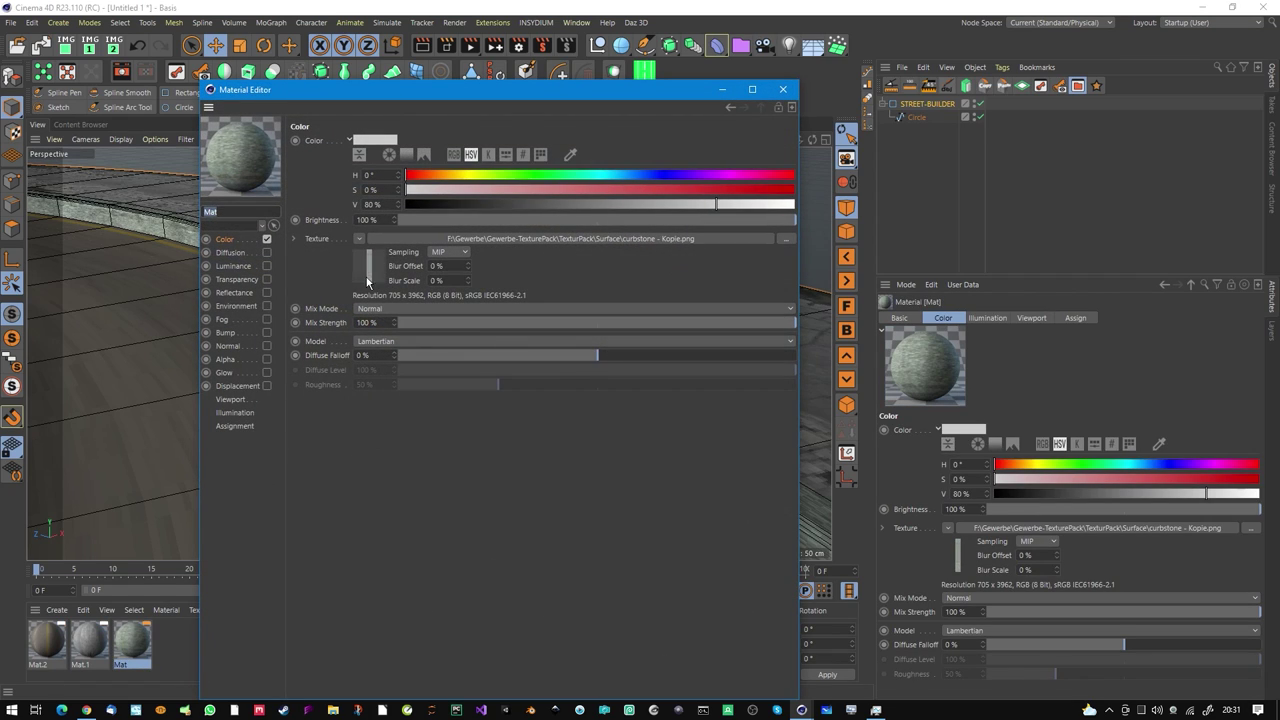
{"action": "left_click", "coordinate": [359, 239]}
{"action": "left_click", "coordinate": [350, 265]}
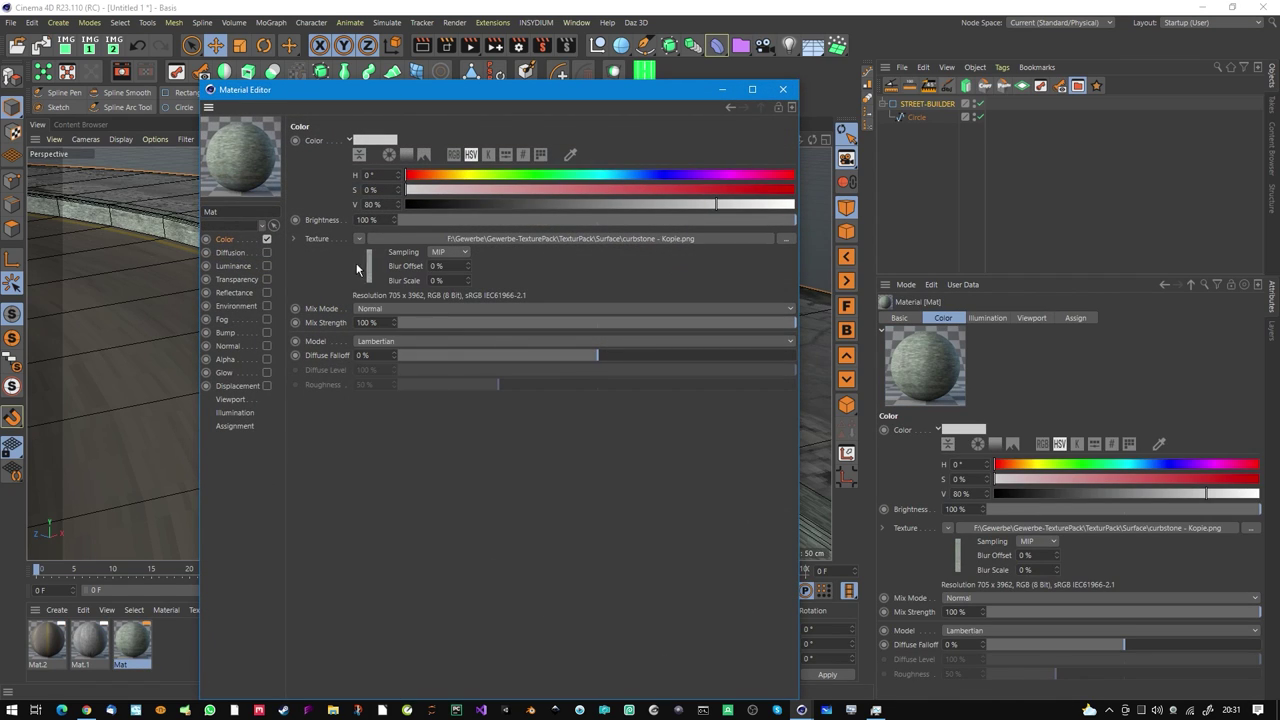
{"action": "left_click", "coordinate": [424, 310]}
{"action": "left_click", "coordinate": [417, 346]}
{"action": "left_click_drag", "start_coordinate": [680, 205], "coordinate": [594, 210]}
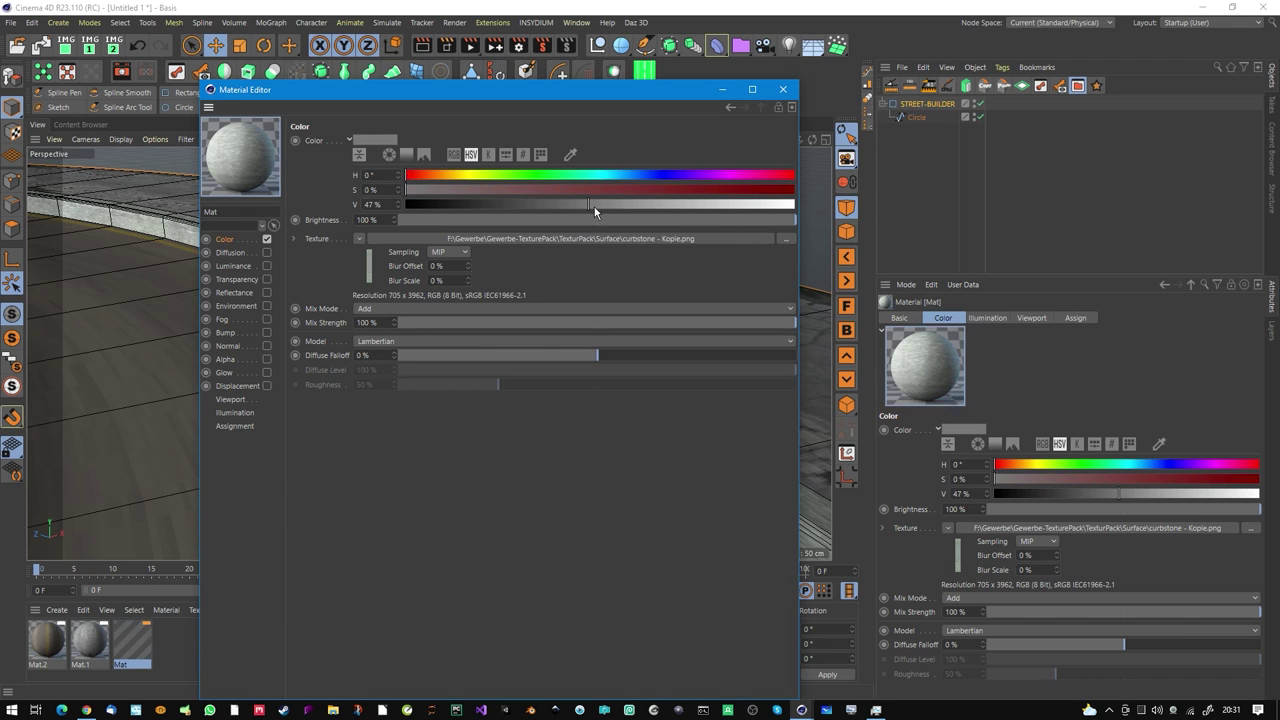
{"action": "left_click", "coordinate": [785, 92]}
Set the Street-Material's second texture tiling value to 25 on the Street-Builder generator.
{"action": "left_click_drag", "start_coordinate": [620, 400], "coordinate": [560, 405], "text": "alt"}
{"action": "left_click", "coordinate": [928, 104]}
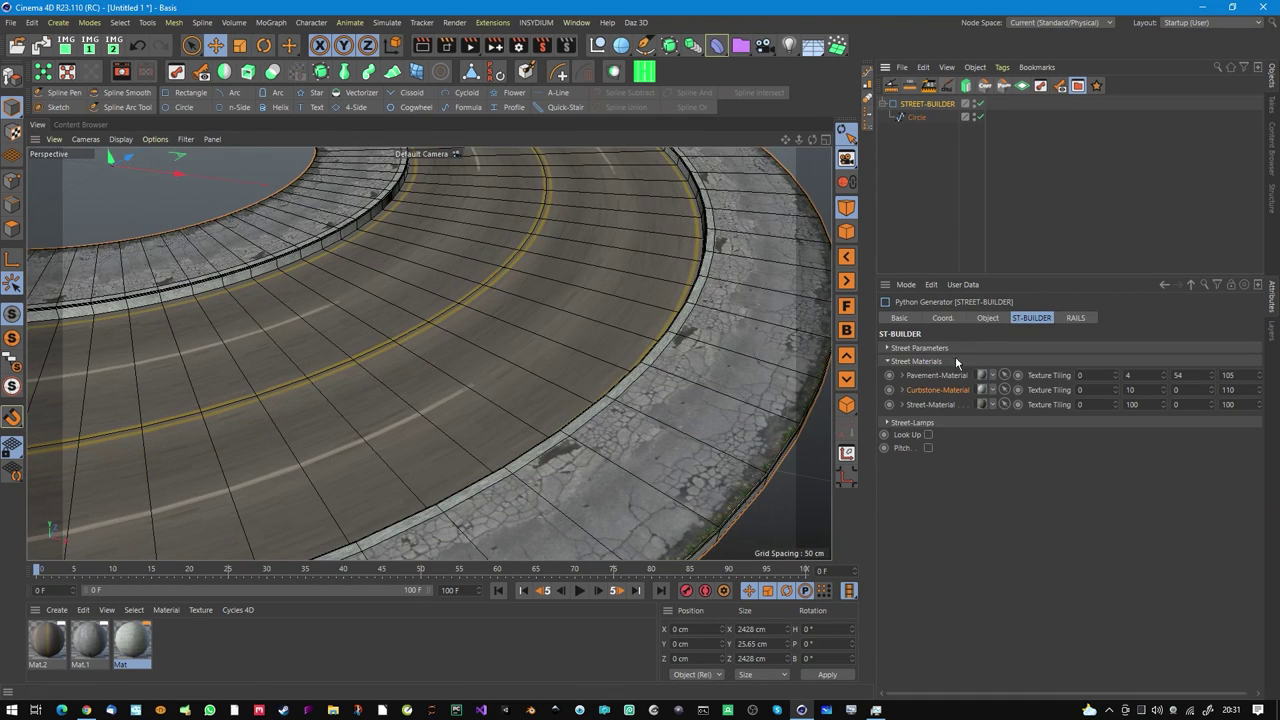
{"action": "left_click", "coordinate": [958, 408]}
{"action": "left_click_drag", "start_coordinate": [1174, 417], "coordinate": [1179, 469]}
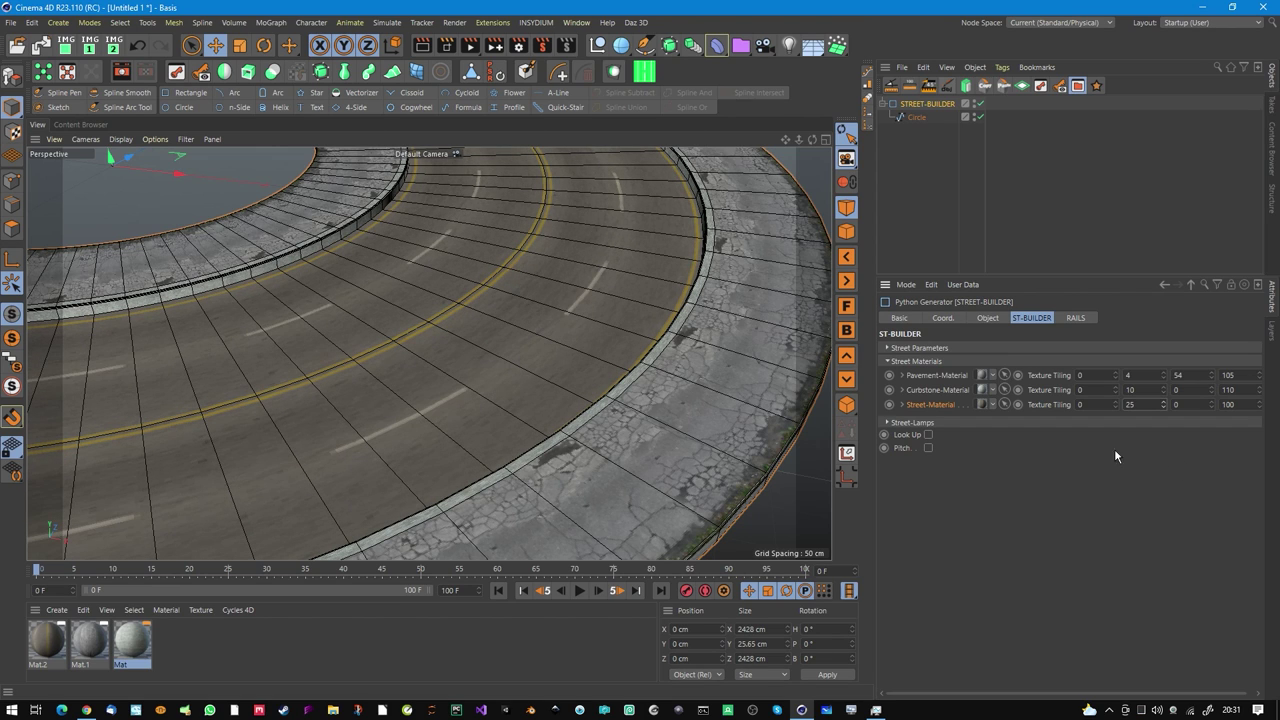
Set the viewport texture preview size of Mat, Mat.1 and Mat.2 together to No Scaling.
{"action": "scroll", "coordinate": [692, 354], "scroll_direction": "down", "scroll_amount": 10}
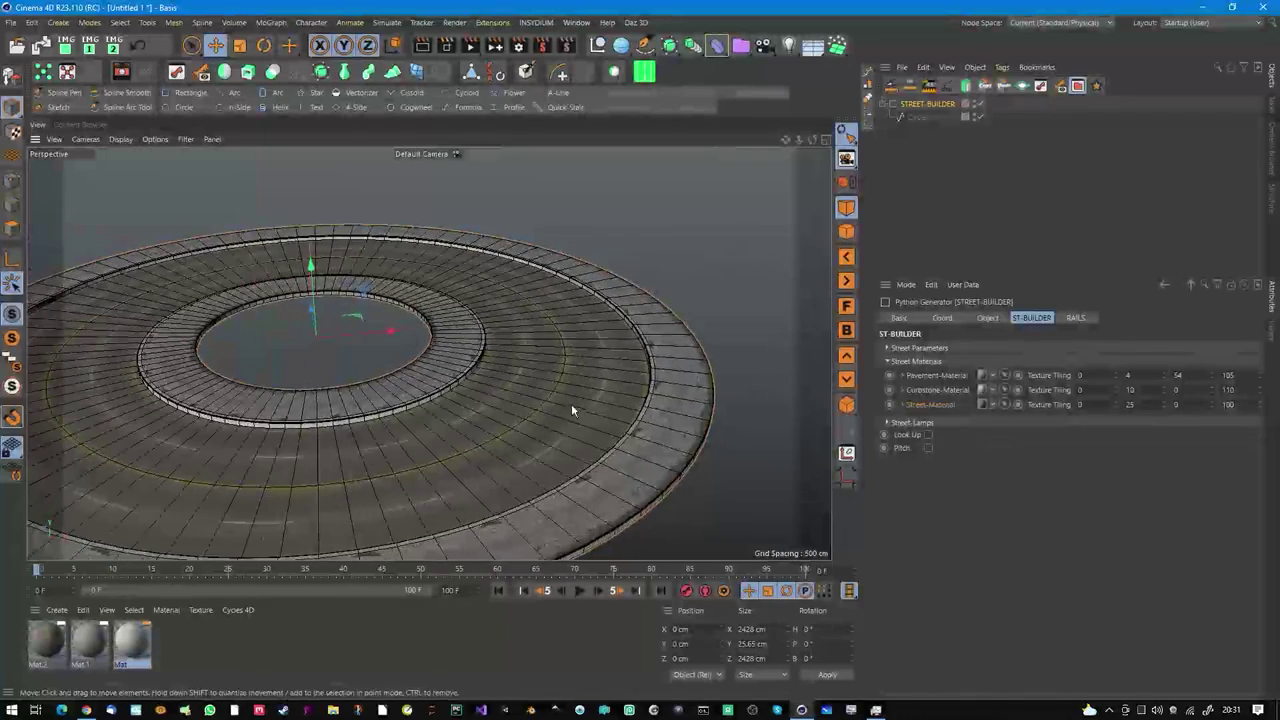
{"action": "scroll", "coordinate": [634, 375], "scroll_direction": "up", "scroll_amount": 5}
{"action": "left_click", "coordinate": [134, 645]}
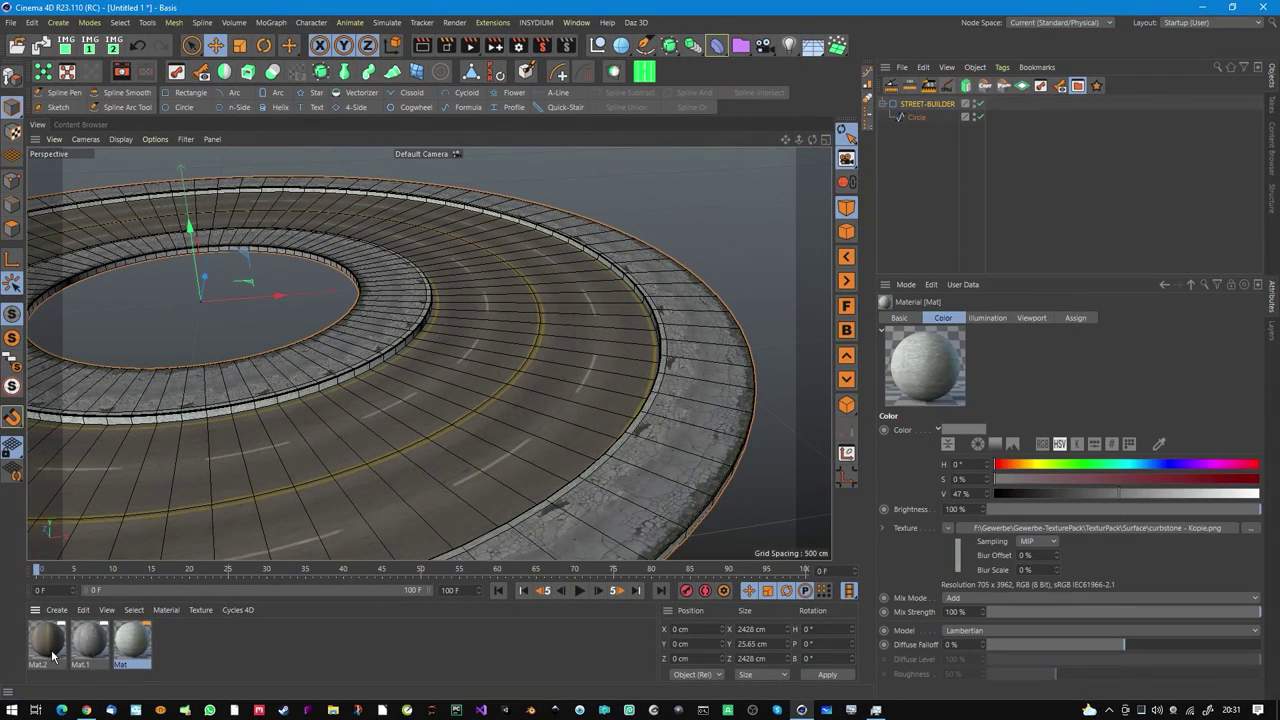
{"action": "left_click", "coordinate": [52, 645], "text": "shift"}
{"action": "double_click", "coordinate": [52, 645]}
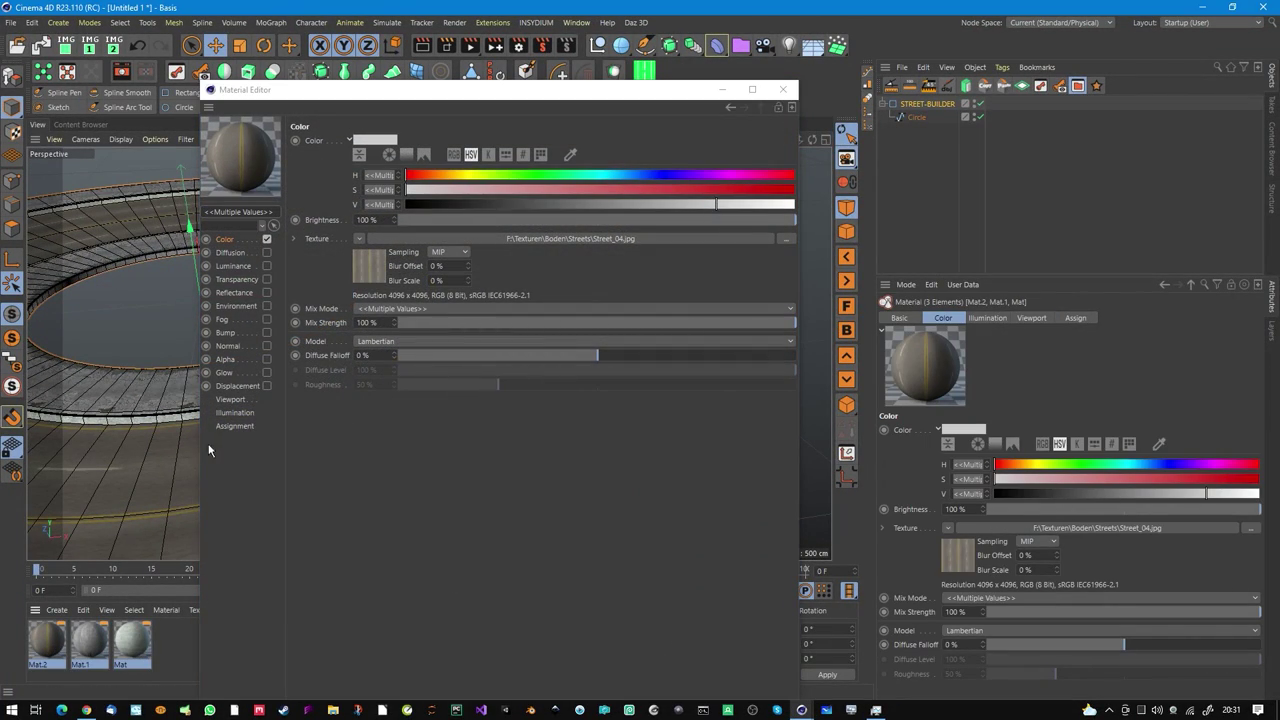
{"action": "left_click", "coordinate": [232, 400]}
{"action": "left_click", "coordinate": [400, 158]}
{"action": "left_click", "coordinate": [440, 185]}
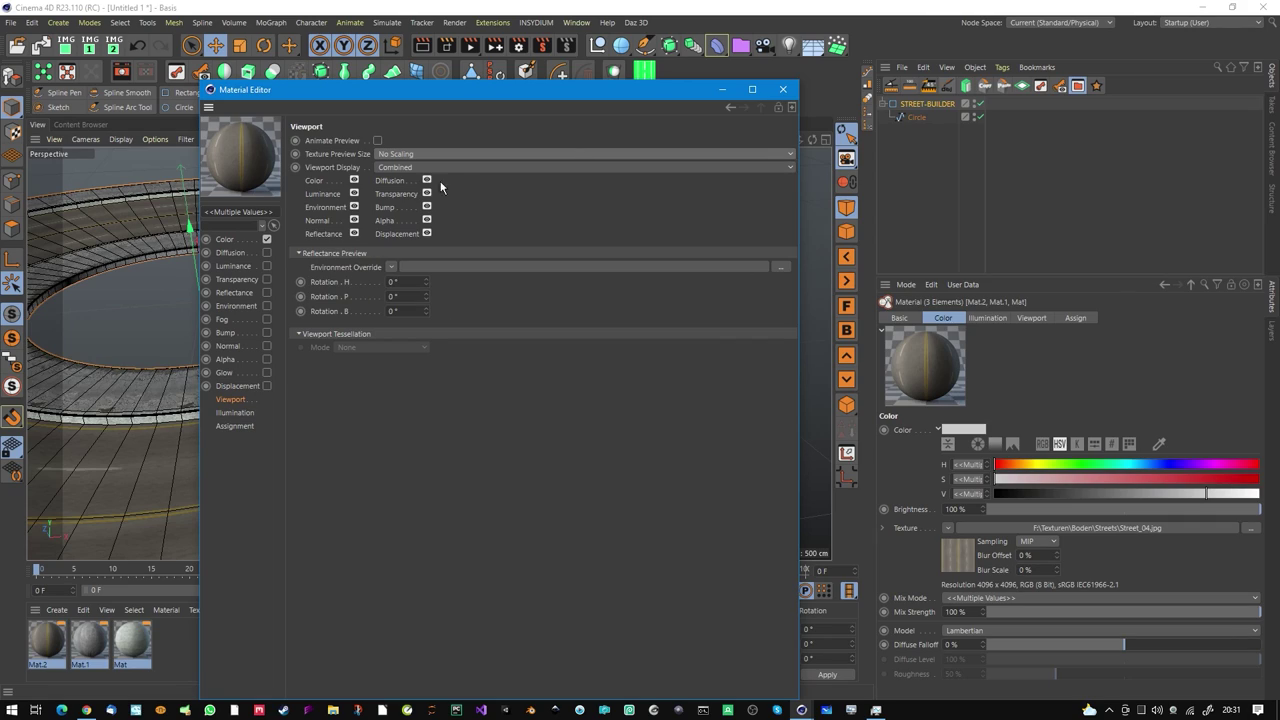
{"action": "left_click", "coordinate": [783, 89]}
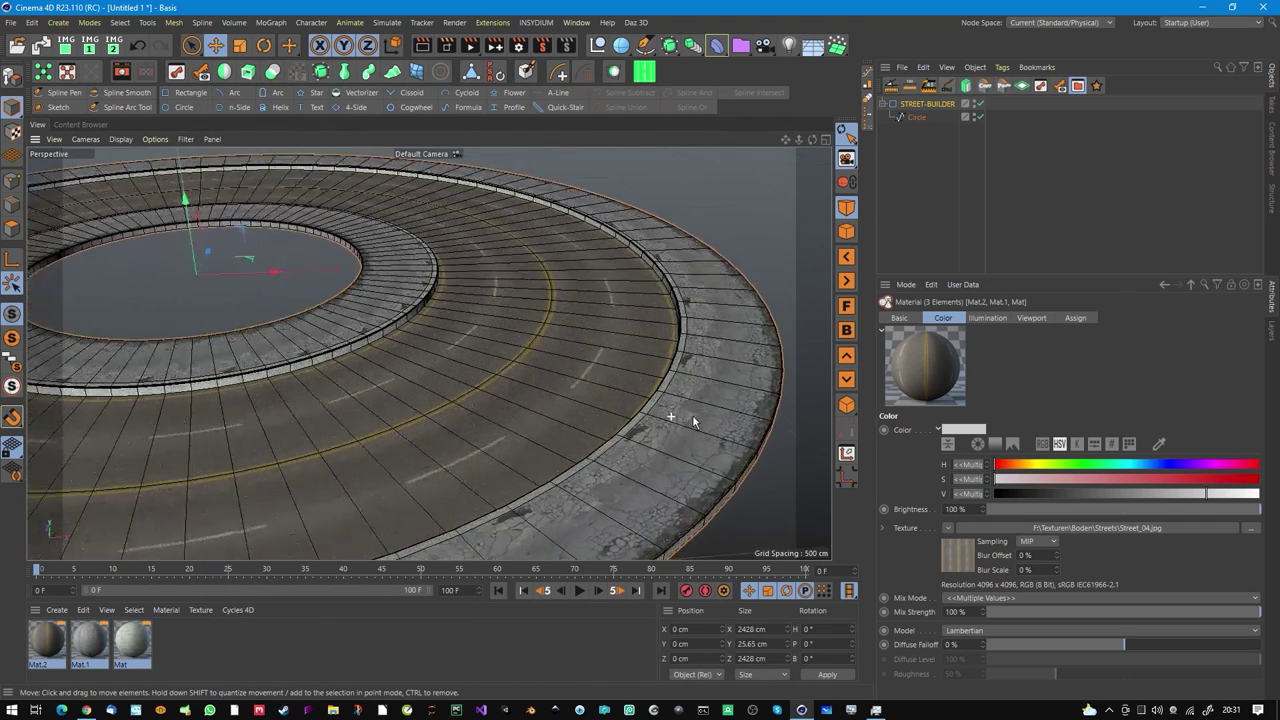
Render the street in the viewport, add the Ambient Occlusion effect to the render settings and render again.
{"action": "left_click_drag", "start_coordinate": [693, 421], "coordinate": [648, 418], "text": "alt"}
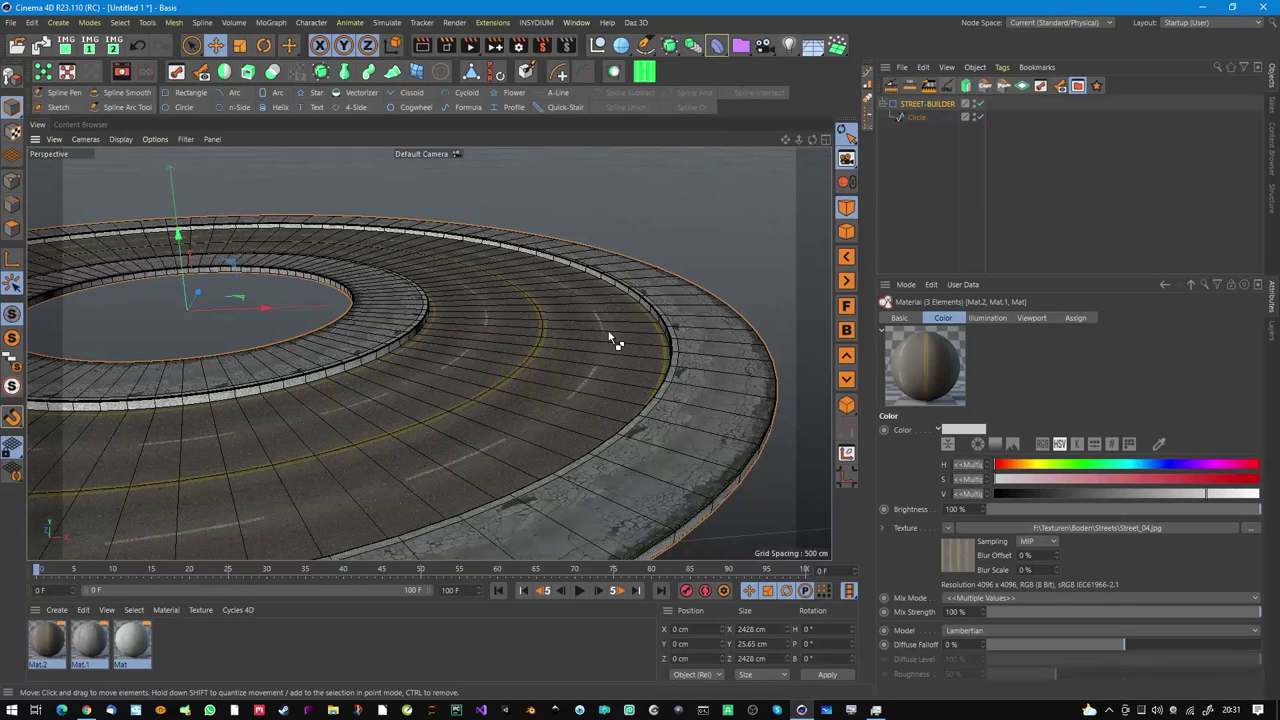
{"action": "key", "text": "ctrl+r"}
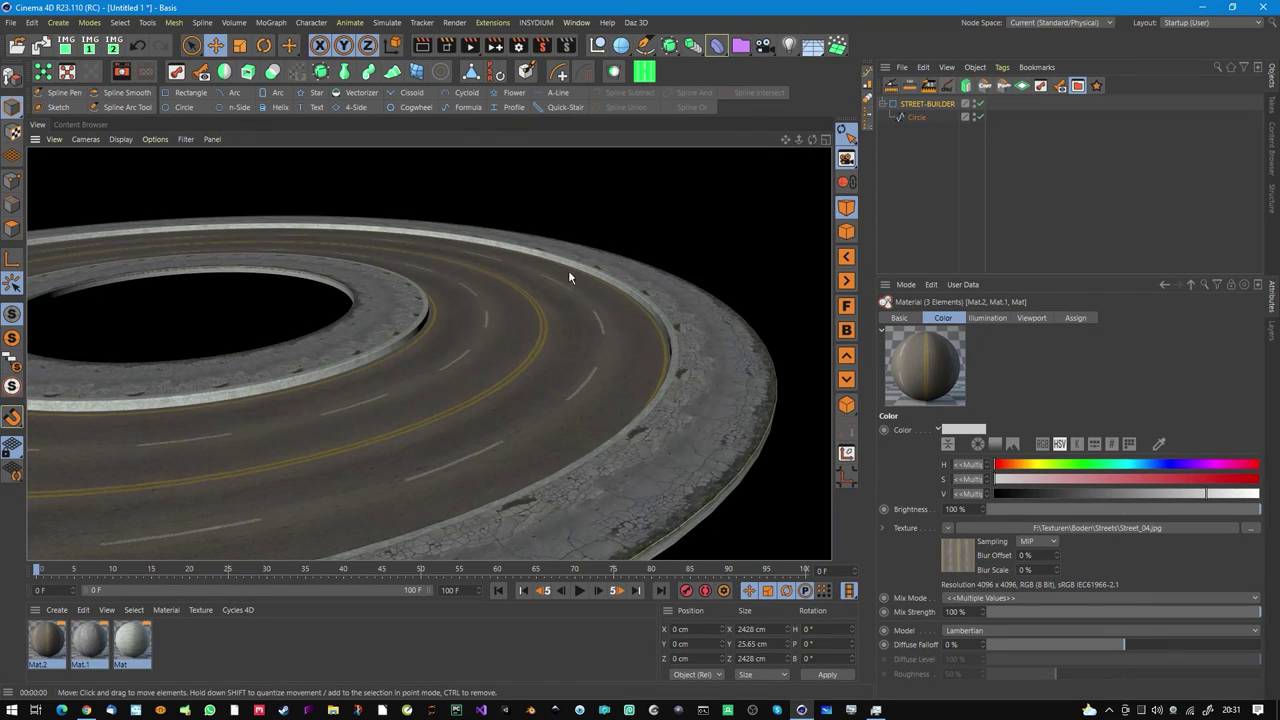
{"action": "left_click", "coordinate": [518, 46]}
{"action": "left_click", "coordinate": [501, 330]}
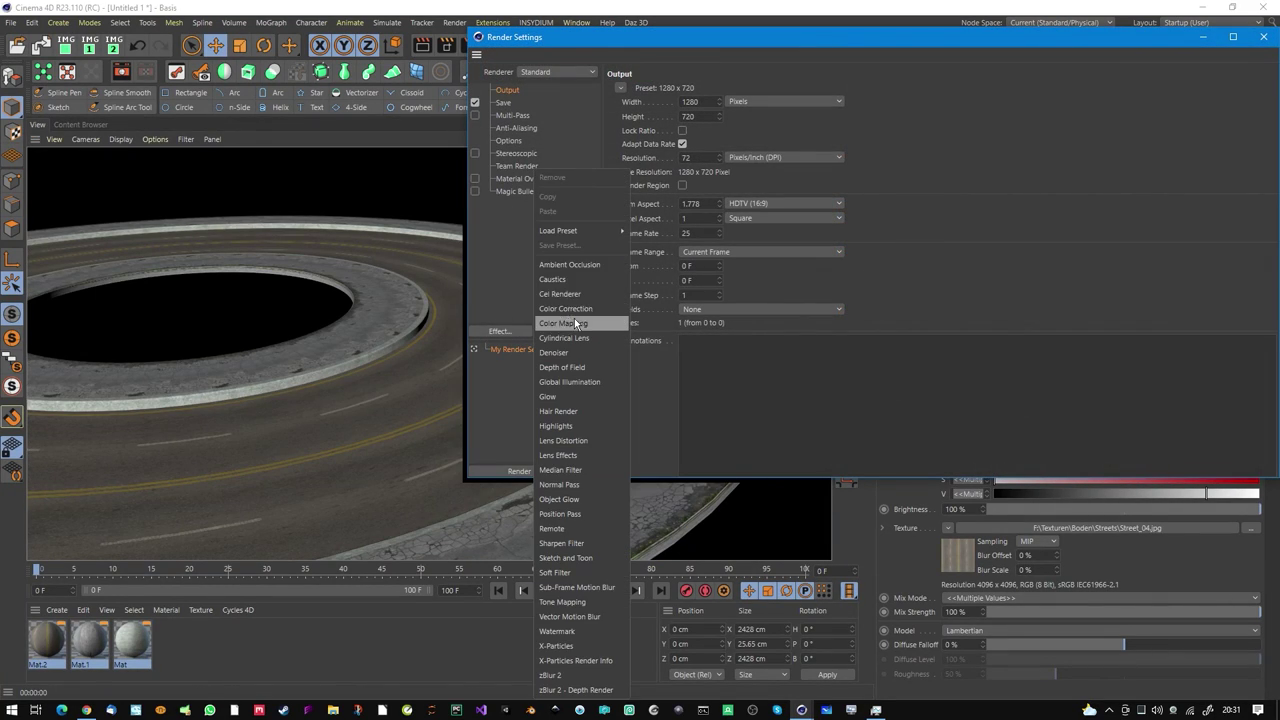
{"action": "left_click", "coordinate": [571, 263]}
{"action": "left_click", "coordinate": [1263, 36]}
{"action": "key", "text": "ctrl+r"}
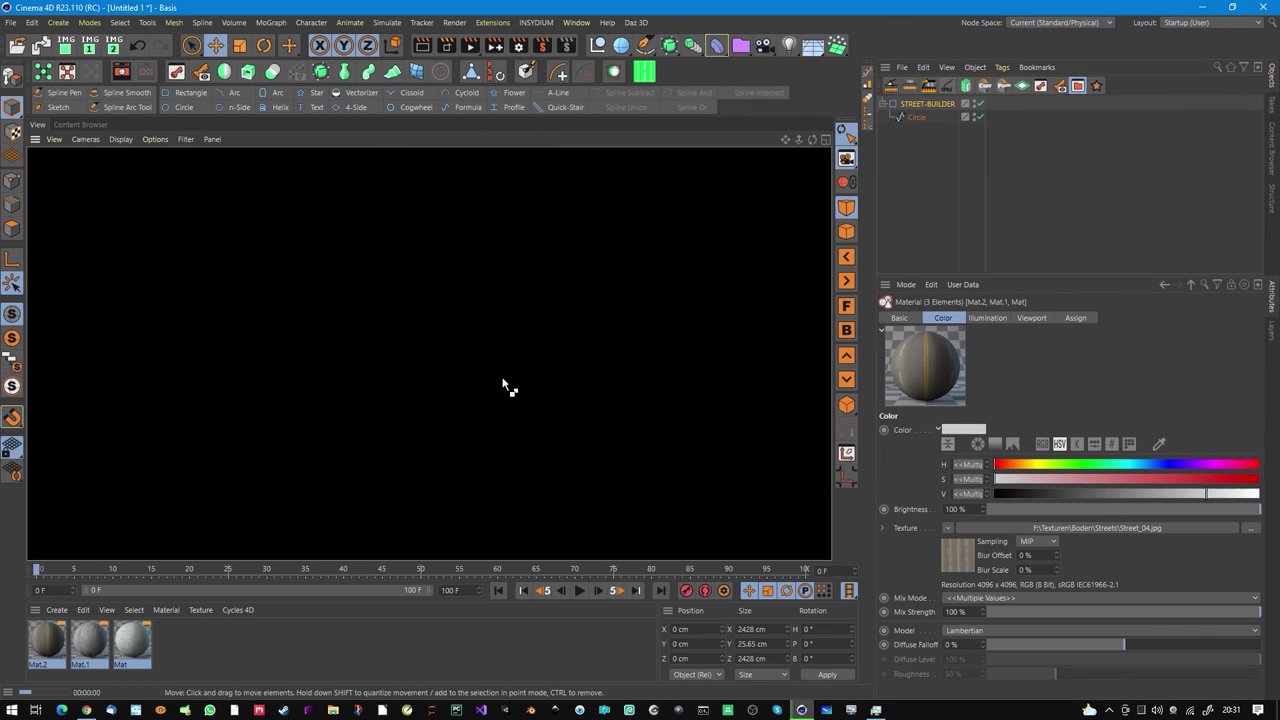
Add a Floor object beneath the street and render a view of the road and its pavement.
{"action": "mouse_move", "coordinate": [689, 406]}
{"action": "left_mouse_down", "text": "alt"}
{"action": "mouse_move", "coordinate": [682, 414]}
{"action": "mouse_move", "coordinate": [692, 402]}
{"action": "left_mouse_up", "text": "alt"}
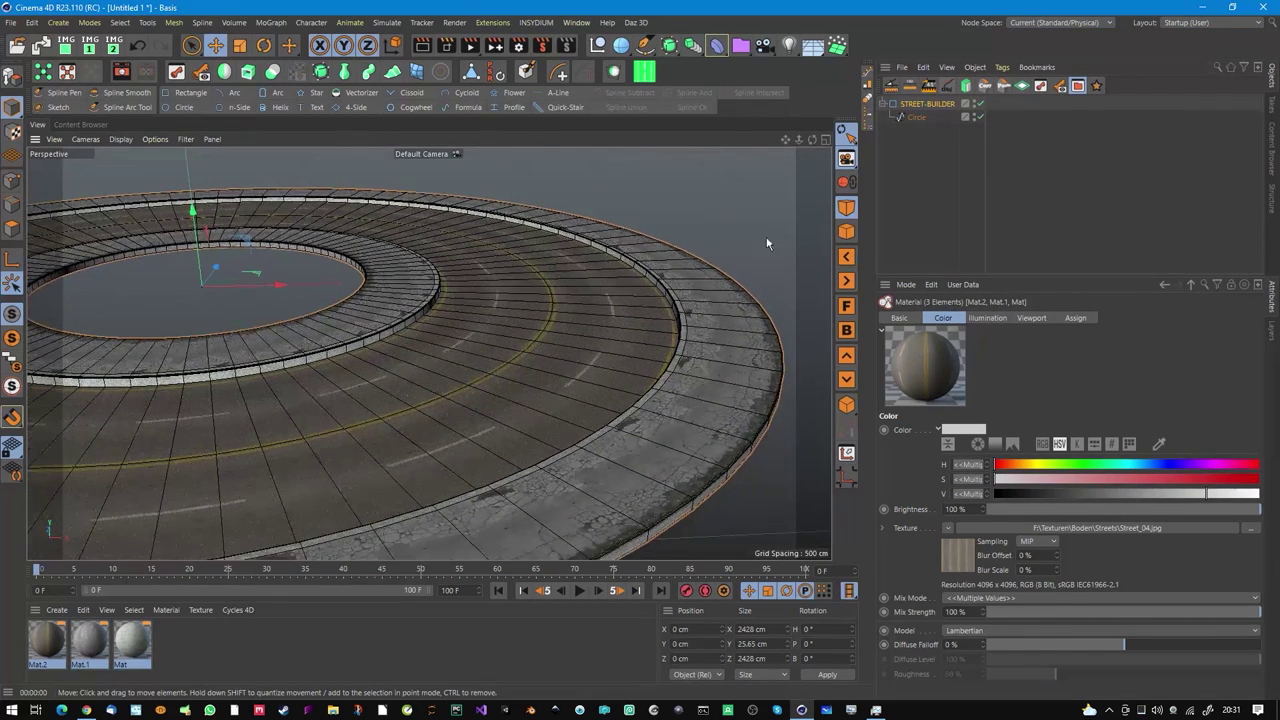
{"action": "left_click", "coordinate": [812, 46]}
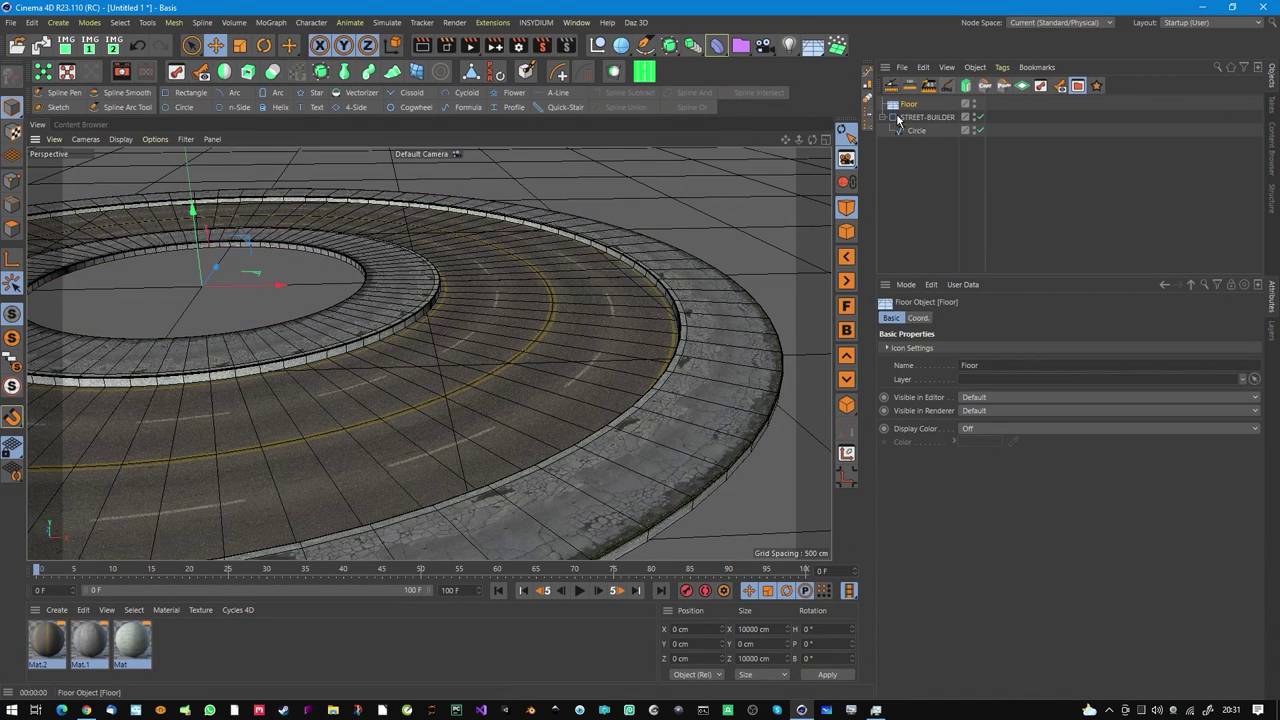
{"action": "middle_click_drag", "start_coordinate": [760, 367], "coordinate": [637, 260], "text": "alt"}
{"action": "right_click_drag", "start_coordinate": [640, 289], "coordinate": [701, 277], "text": "alt"}
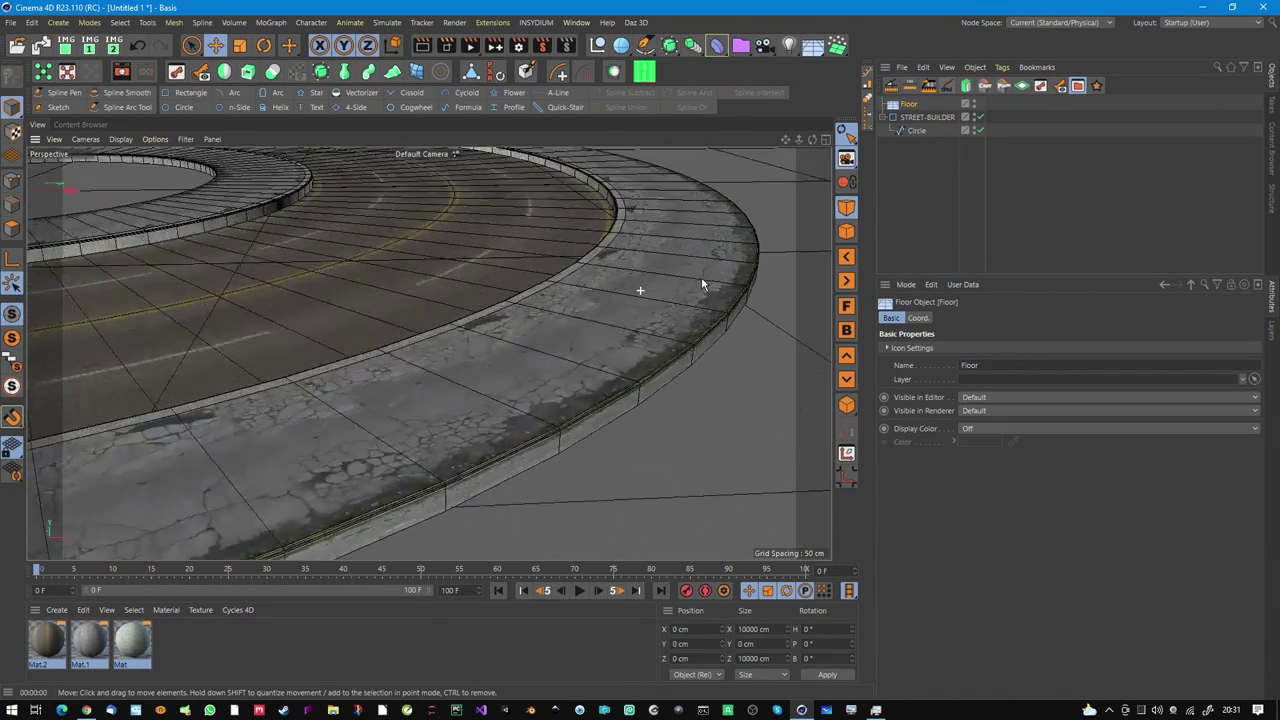
{"action": "left_click_drag", "start_coordinate": [520, 289], "coordinate": [675, 348], "text": "alt"}
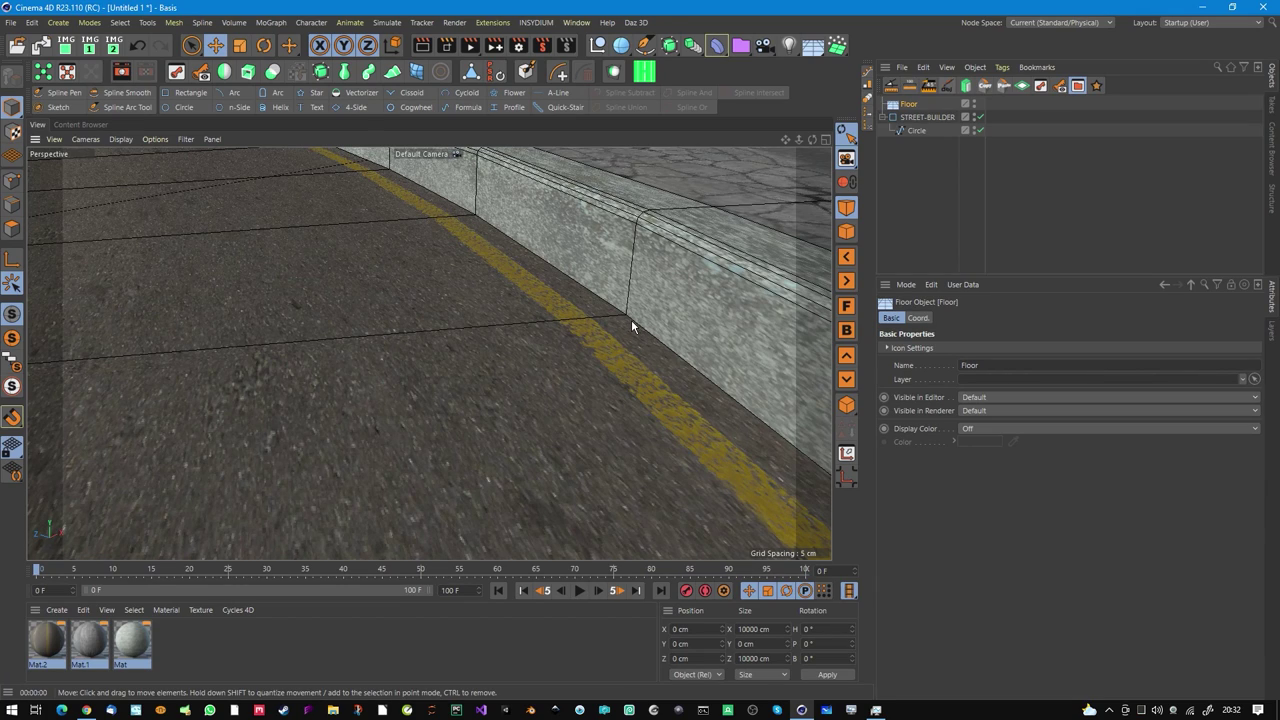
{"action": "left_click_drag", "start_coordinate": [634, 327], "coordinate": [475, 353], "text": "alt"}
{"action": "key", "text": "ctrl+r"}
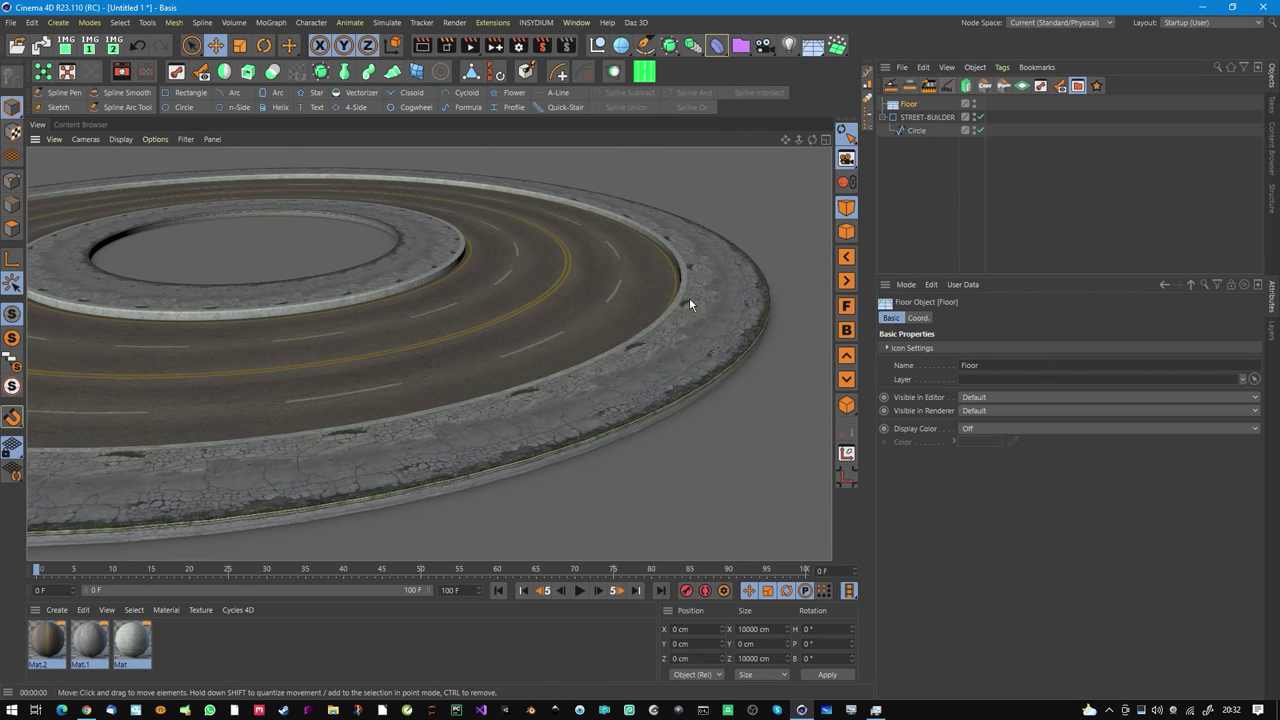
Add a Physical Sky object to the scene.
{"action": "right_click_drag", "start_coordinate": [691, 366], "coordinate": [637, 426], "text": "alt"}
{"action": "left_click_drag", "start_coordinate": [815, 50], "coordinate": [930, 63]}
{"action": "left_click", "coordinate": [1108, 320]}
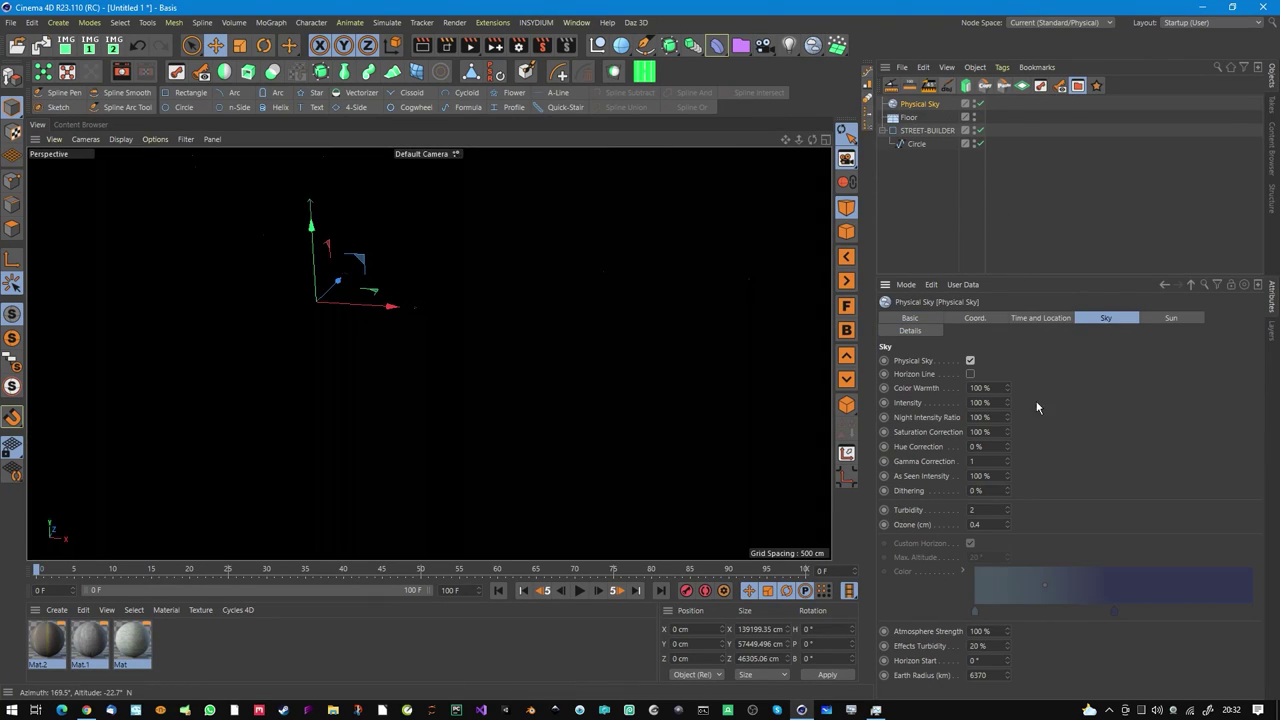
Set the Physical Sky's month to July 2021 and its time of day to 18:58:13.
{"action": "left_click", "coordinate": [1003, 319]}
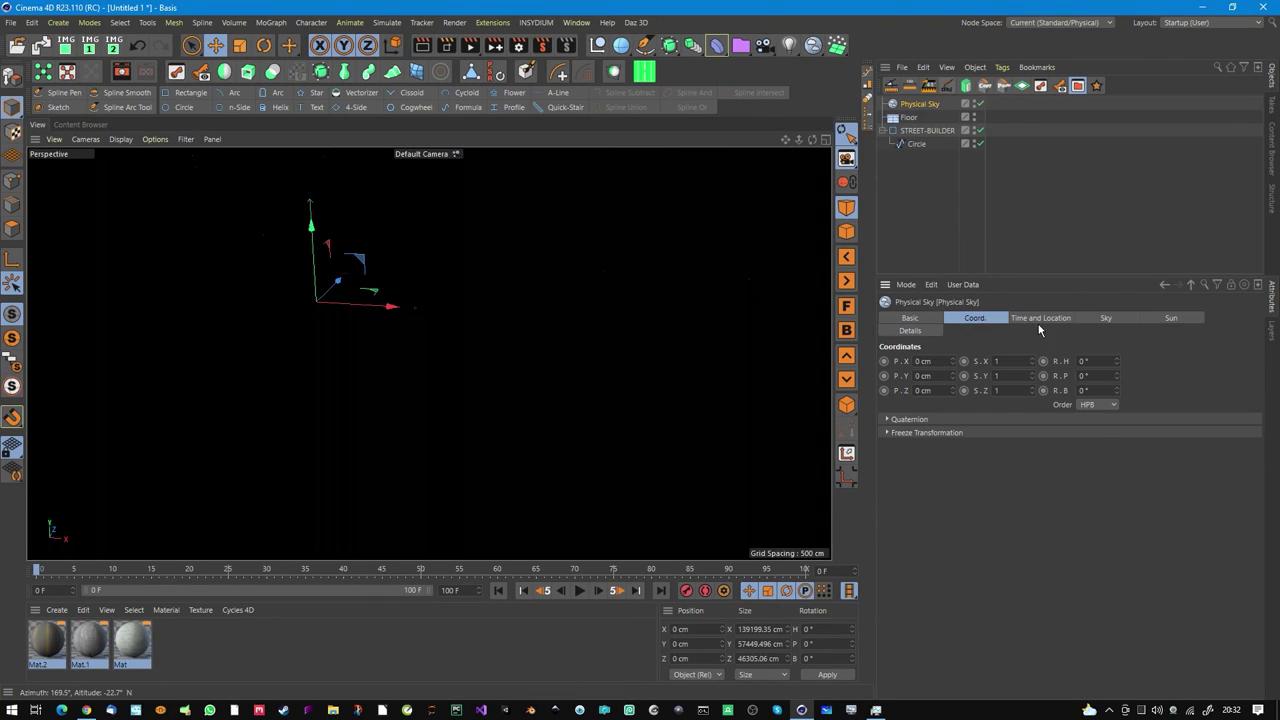
{"action": "left_click", "coordinate": [1038, 319]}
{"action": "left_click_drag", "start_coordinate": [1095, 427], "coordinate": [1091, 466]}
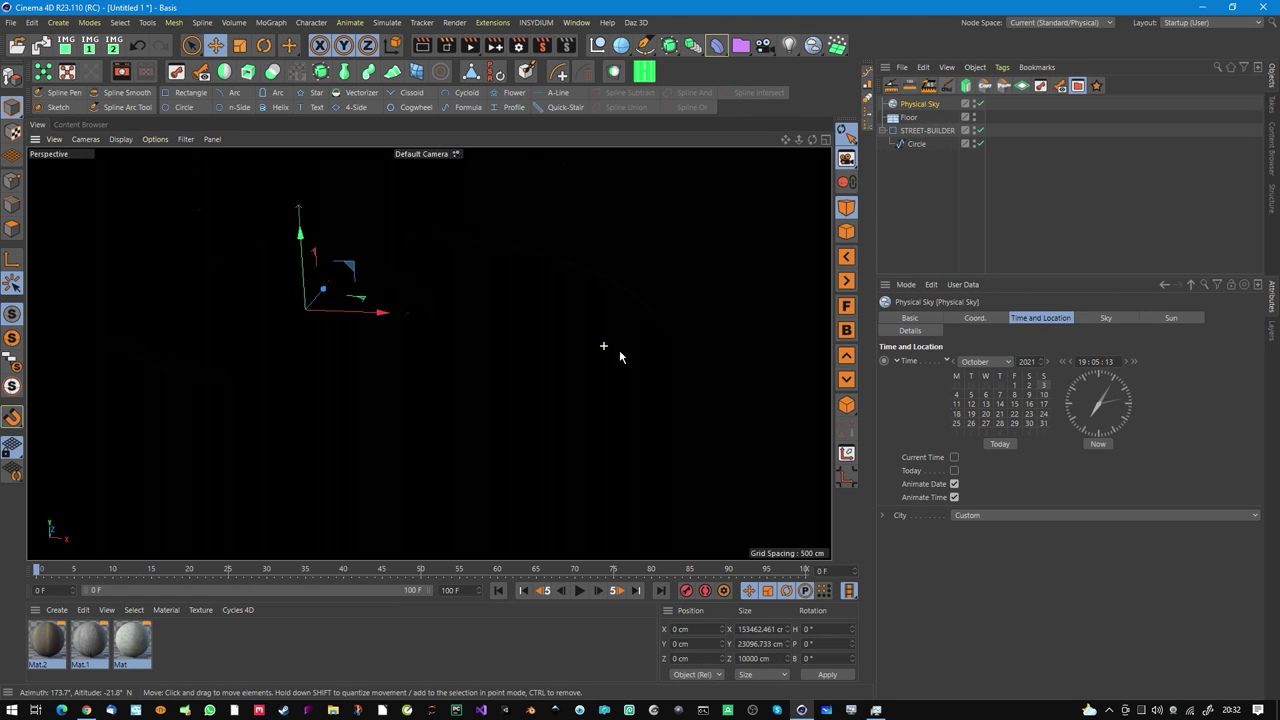
{"action": "right_click_drag", "start_coordinate": [774, 280], "coordinate": [612, 257], "text": "alt"}
{"action": "left_click_drag", "start_coordinate": [612, 262], "coordinate": [614, 317]}
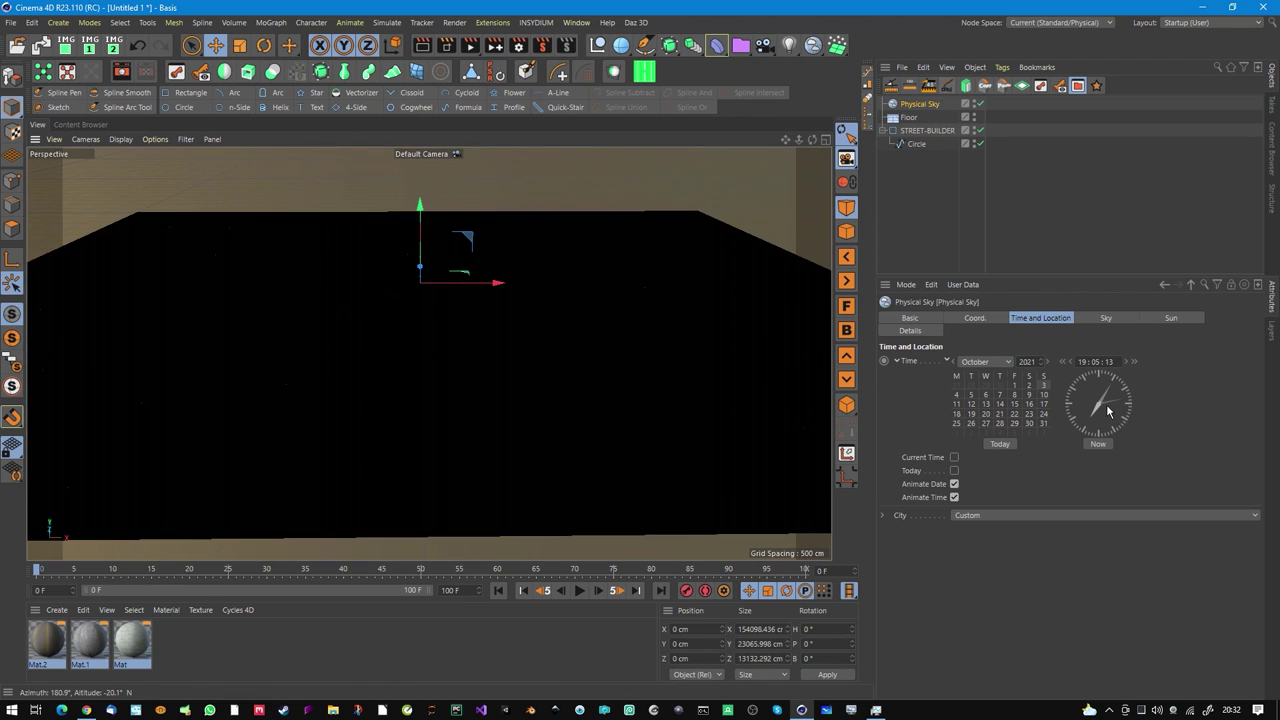
{"action": "left_click", "coordinate": [985, 361]}
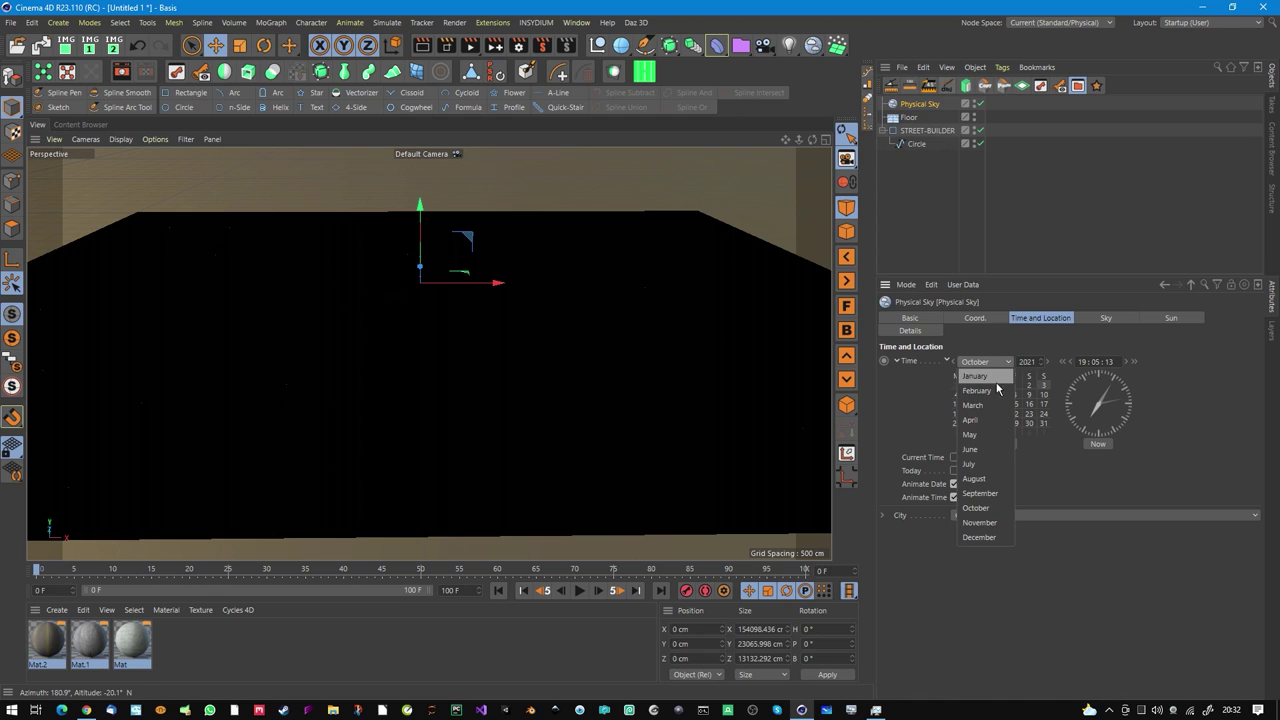
{"action": "left_click", "coordinate": [990, 460]}
{"action": "mouse_move", "coordinate": [1102, 408]}
{"action": "left_mouse_down"}
{"action": "mouse_move", "coordinate": [1101, 462]}
{"action": "mouse_move", "coordinate": [1116, 420]}
{"action": "mouse_move", "coordinate": [1103, 408]}
{"action": "left_mouse_up"}
{"action": "right_click_drag", "start_coordinate": [456, 251], "coordinate": [620, 252], "text": "alt"}
{"action": "left_click_drag", "start_coordinate": [540, 343], "coordinate": [569, 369], "text": "alt"}
{"action": "left_click_drag", "start_coordinate": [429, 354], "coordinate": [589, 346], "text": "alt"}
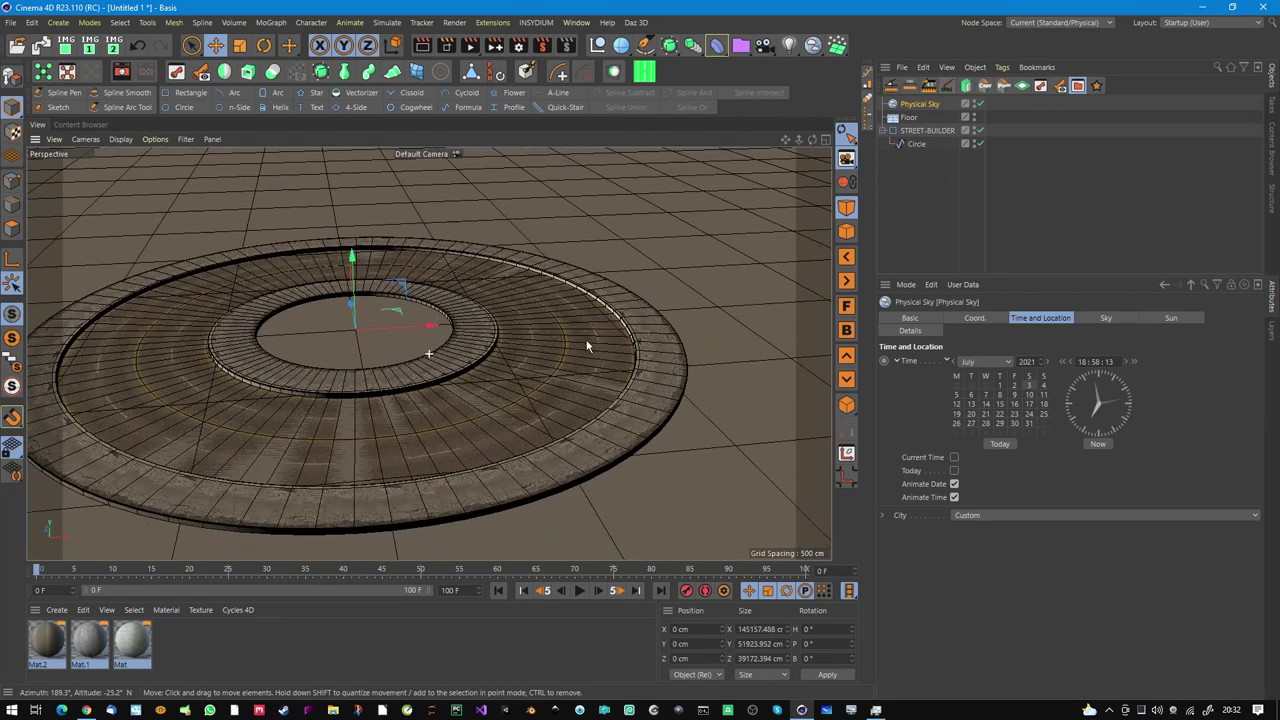
Raise the Physical Sky's sun intensity to 152% and render the street in the viewport.
{"action": "left_click", "coordinate": [1180, 319]}
{"action": "left_click_drag", "start_coordinate": [1008, 381], "coordinate": [1022, 350]}
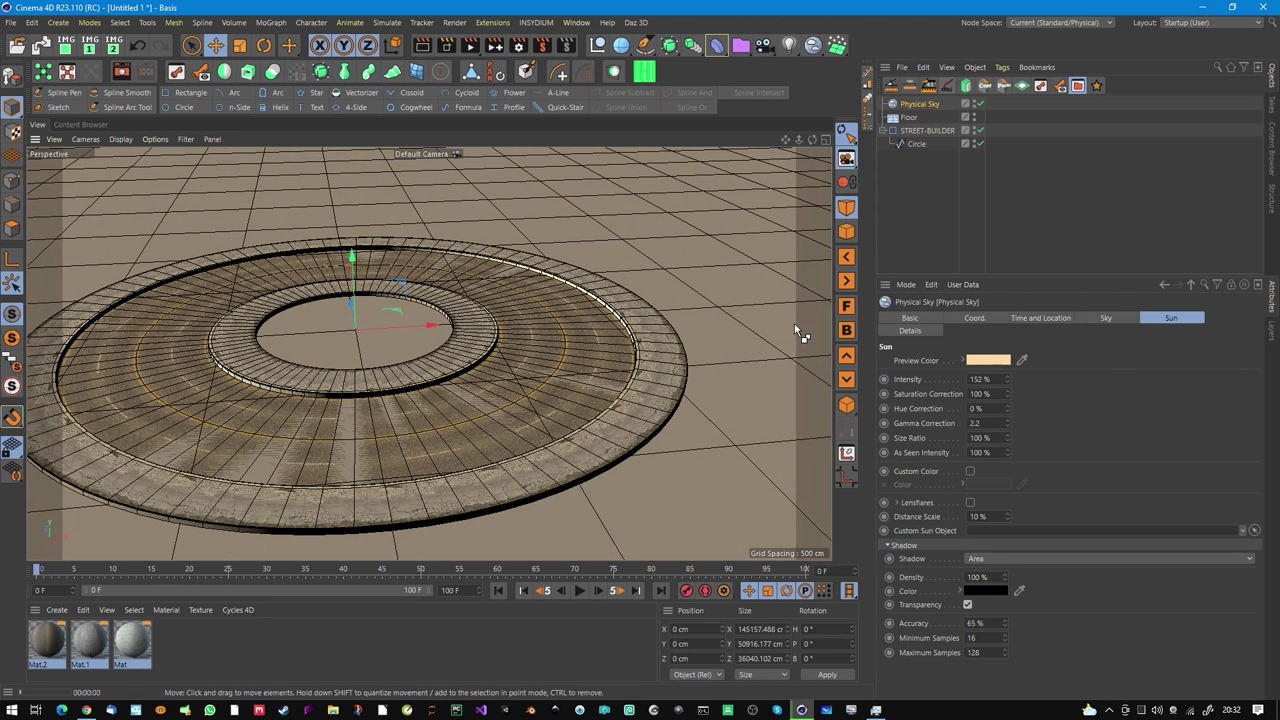
{"action": "key", "text": "alt+r"}
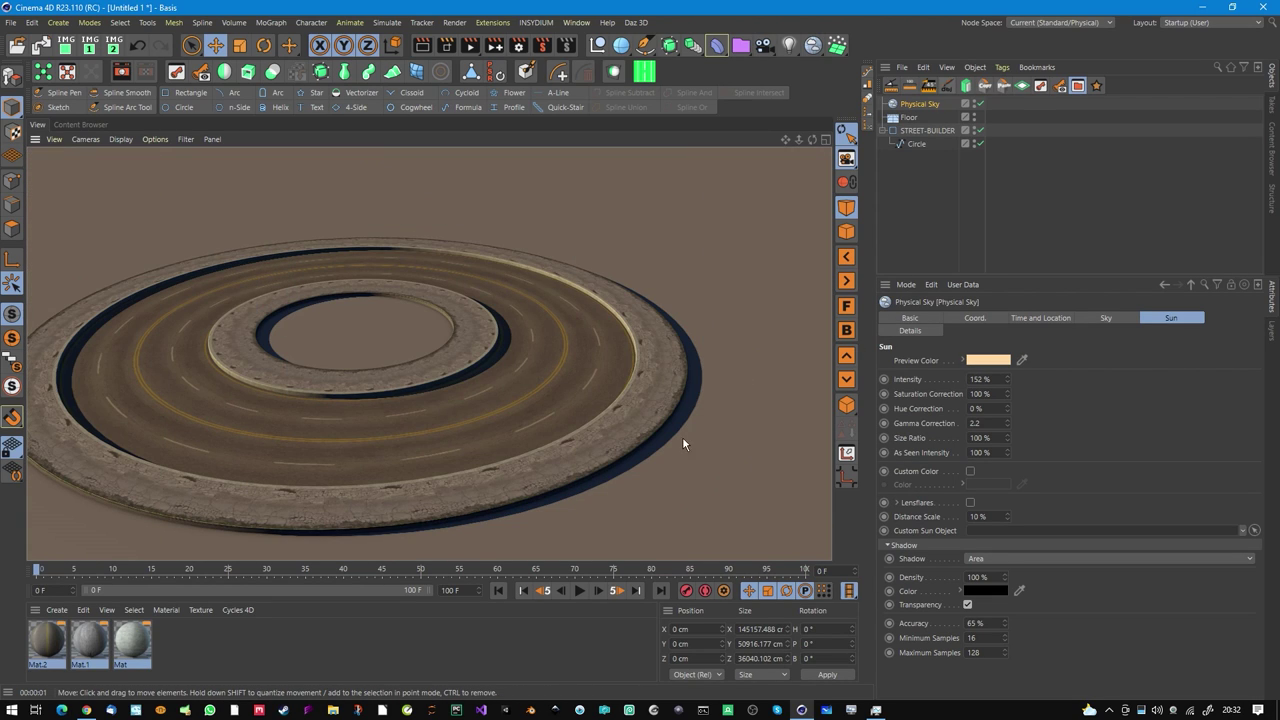
{"action": "left_click_drag", "start_coordinate": [665, 423], "coordinate": [680, 415], "text": "alt"}
Display the Street-Lamps settings of the Street-Builder generator.
{"action": "left_click", "coordinate": [922, 131]}
{"action": "left_click", "coordinate": [926, 131]}
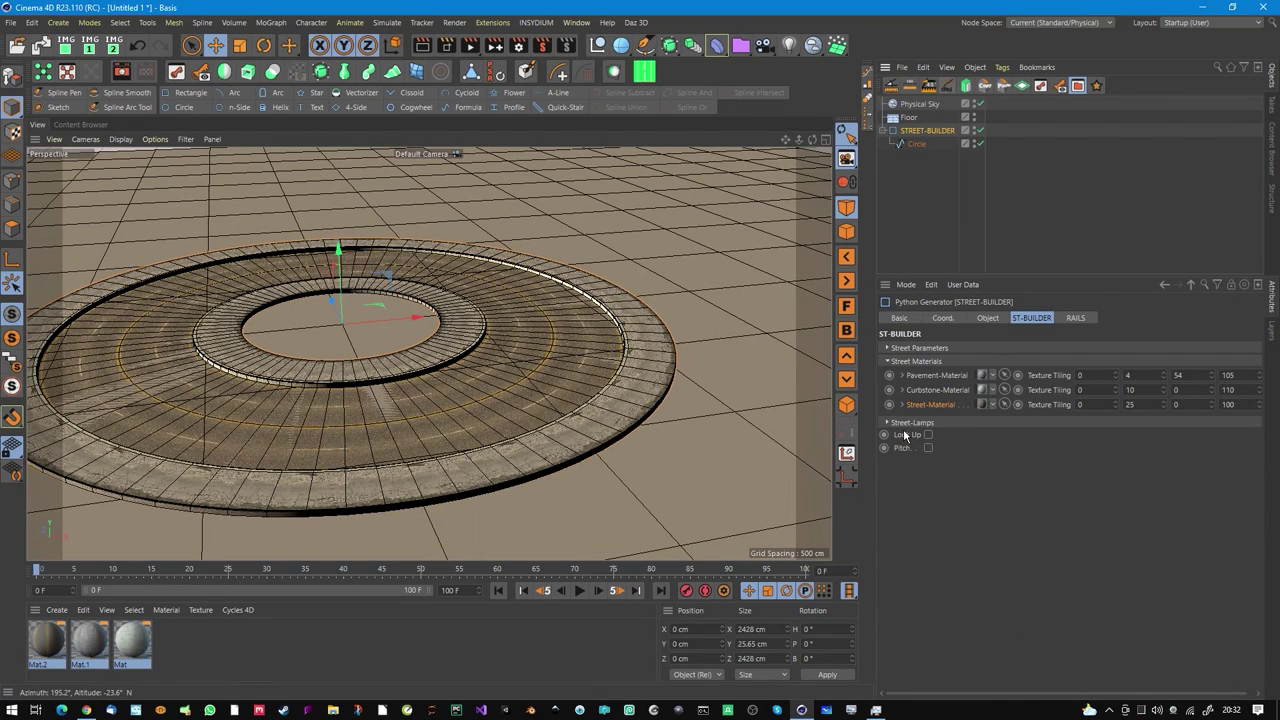
{"action": "left_click", "coordinate": [905, 423]}
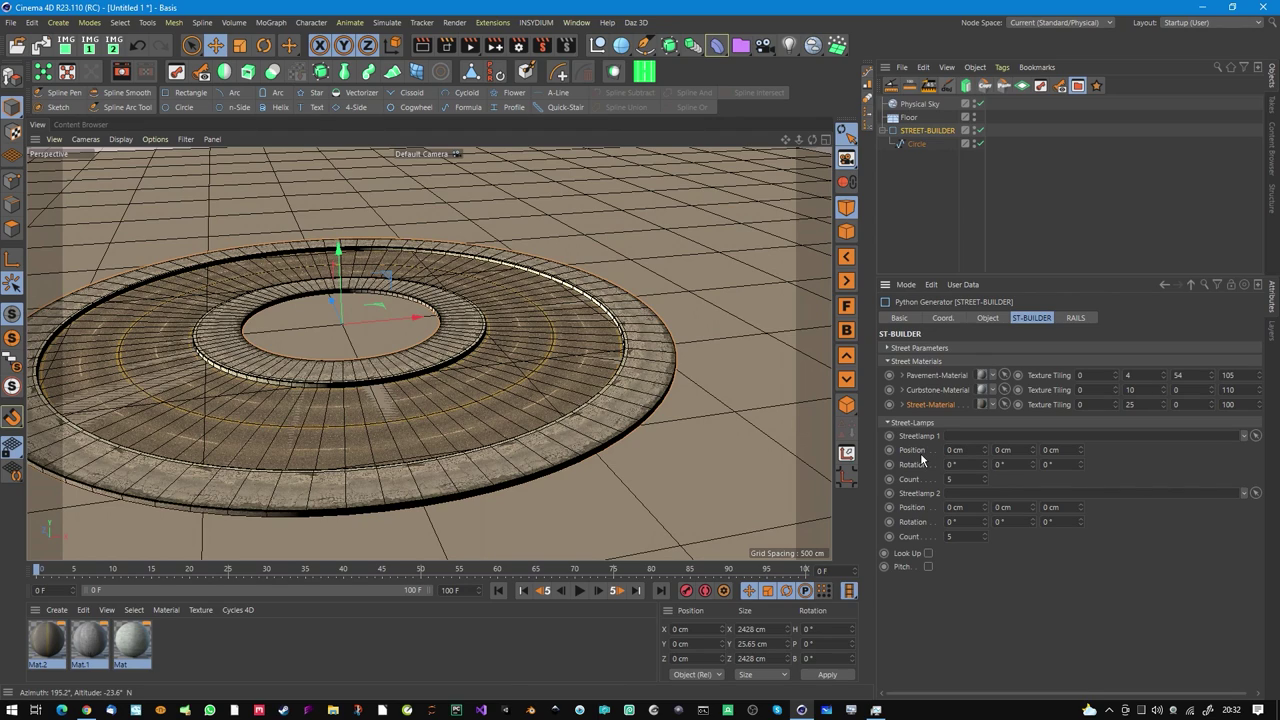
{"action": "middle_click_drag", "start_coordinate": [668, 403], "coordinate": [657, 415], "text": "alt"}
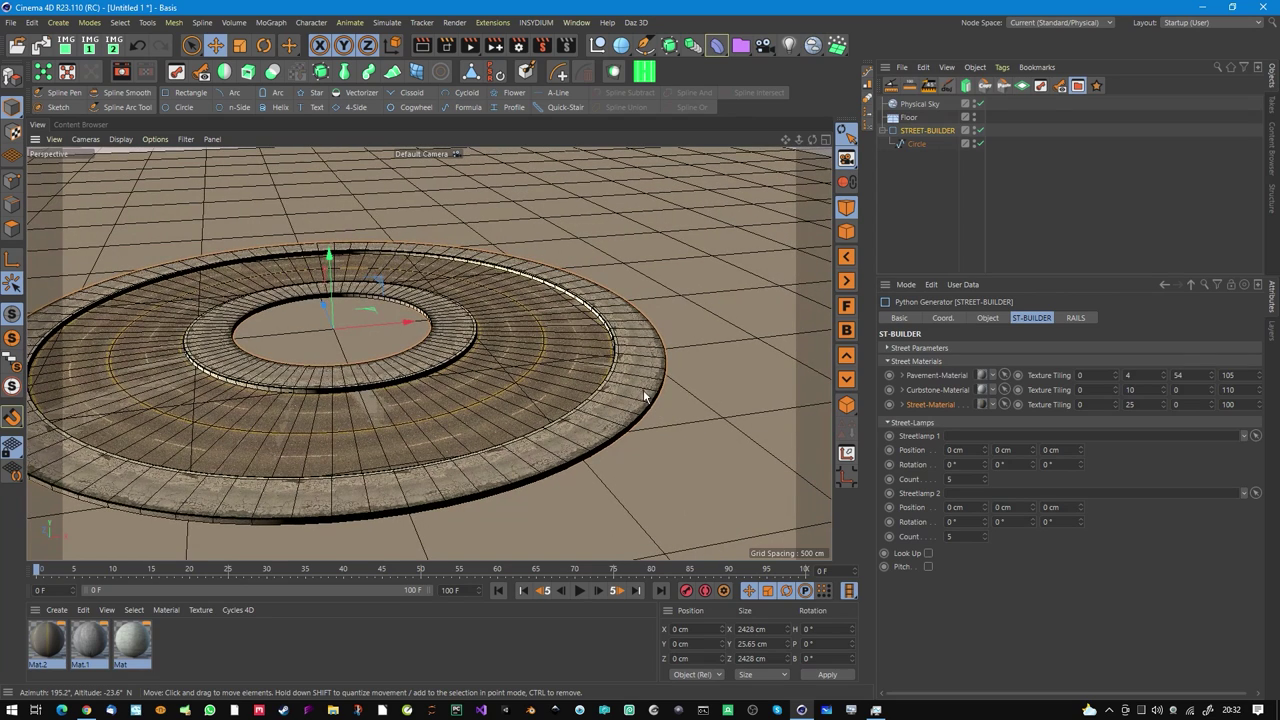
{"action": "scroll", "coordinate": [652, 392], "scroll_direction": "up", "scroll_amount": 2}
{"action": "scroll", "coordinate": [347, 287], "scroll_direction": "down", "scroll_amount": 3}
Load the Street Light 01 model from the Street Lights library folder into the scene.
{"action": "left_click", "coordinate": [86, 129]}
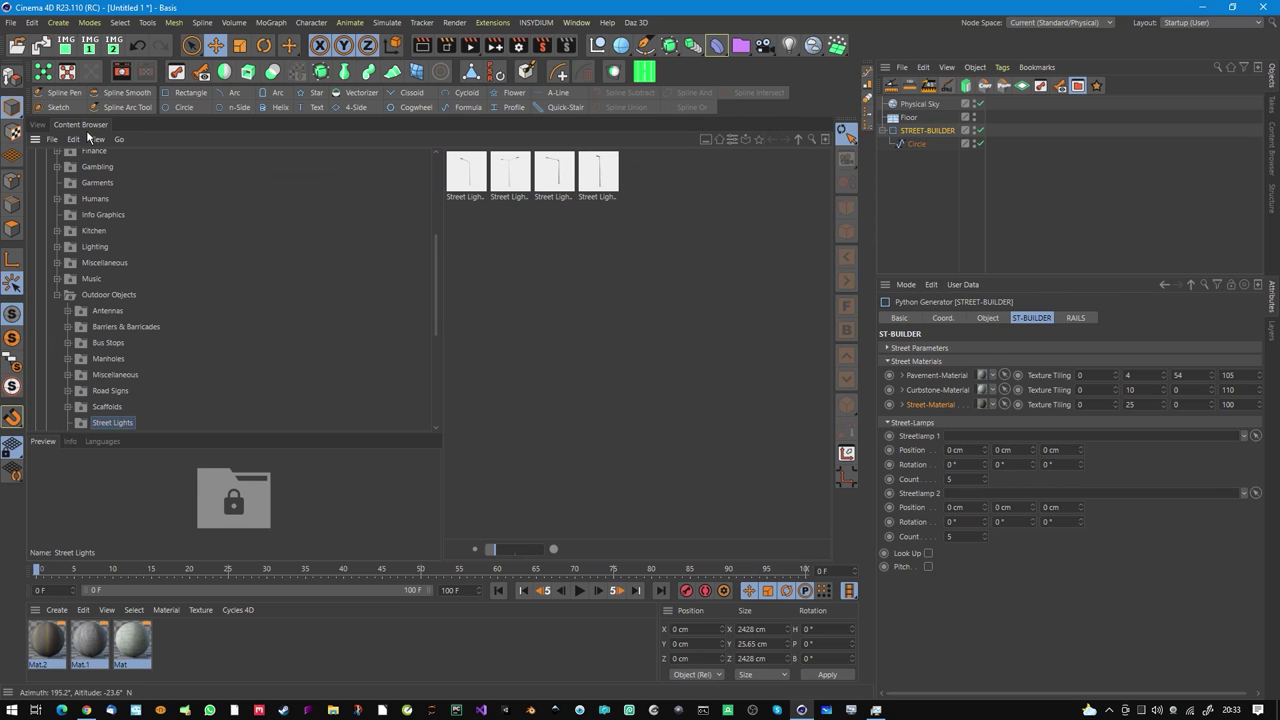
{"action": "double_click", "coordinate": [478, 186]}
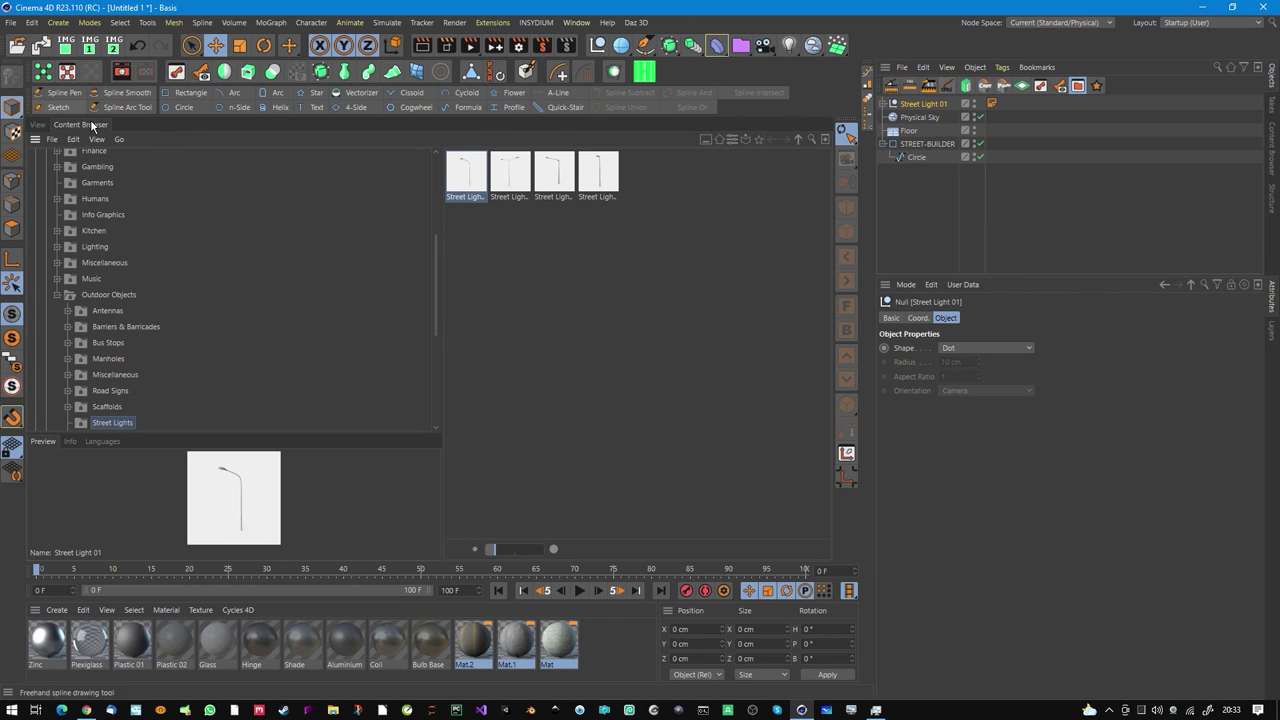
{"action": "left_click", "coordinate": [38, 124]}
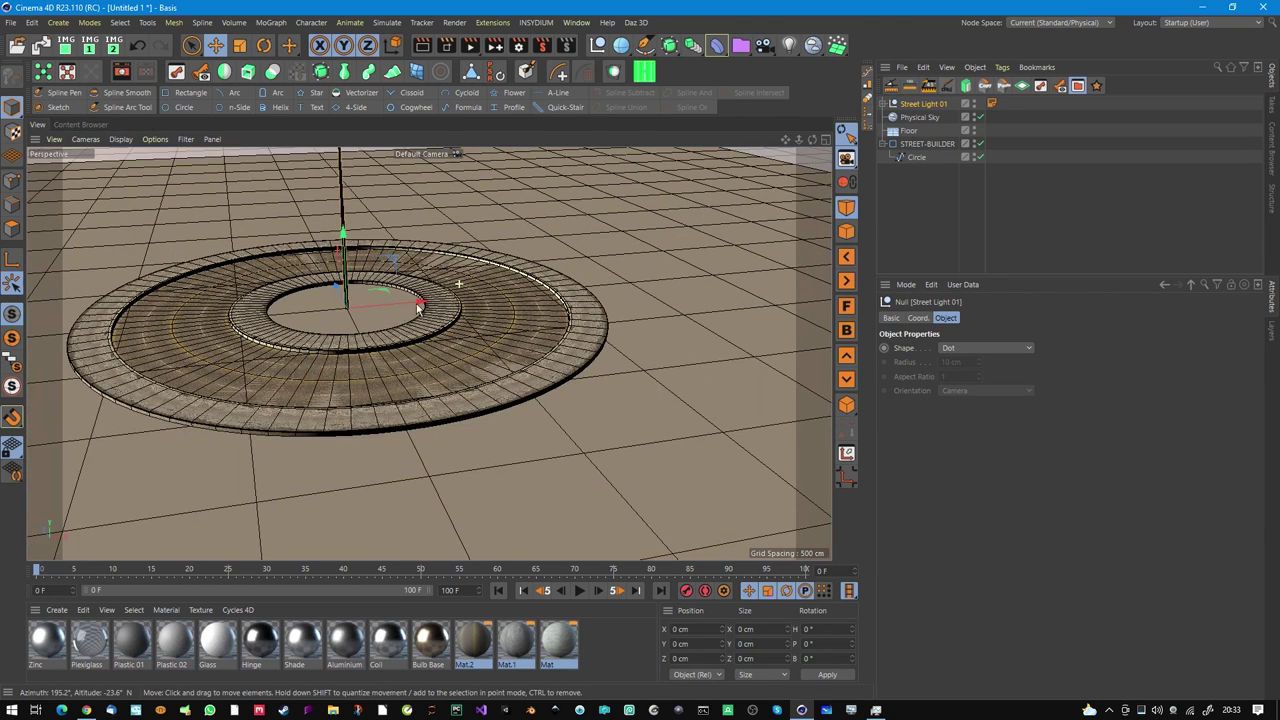
{"action": "scroll", "coordinate": [418, 308], "scroll_direction": "down", "scroll_amount": 2}
{"action": "scroll", "coordinate": [418, 298], "scroll_direction": "up", "scroll_amount": 4}
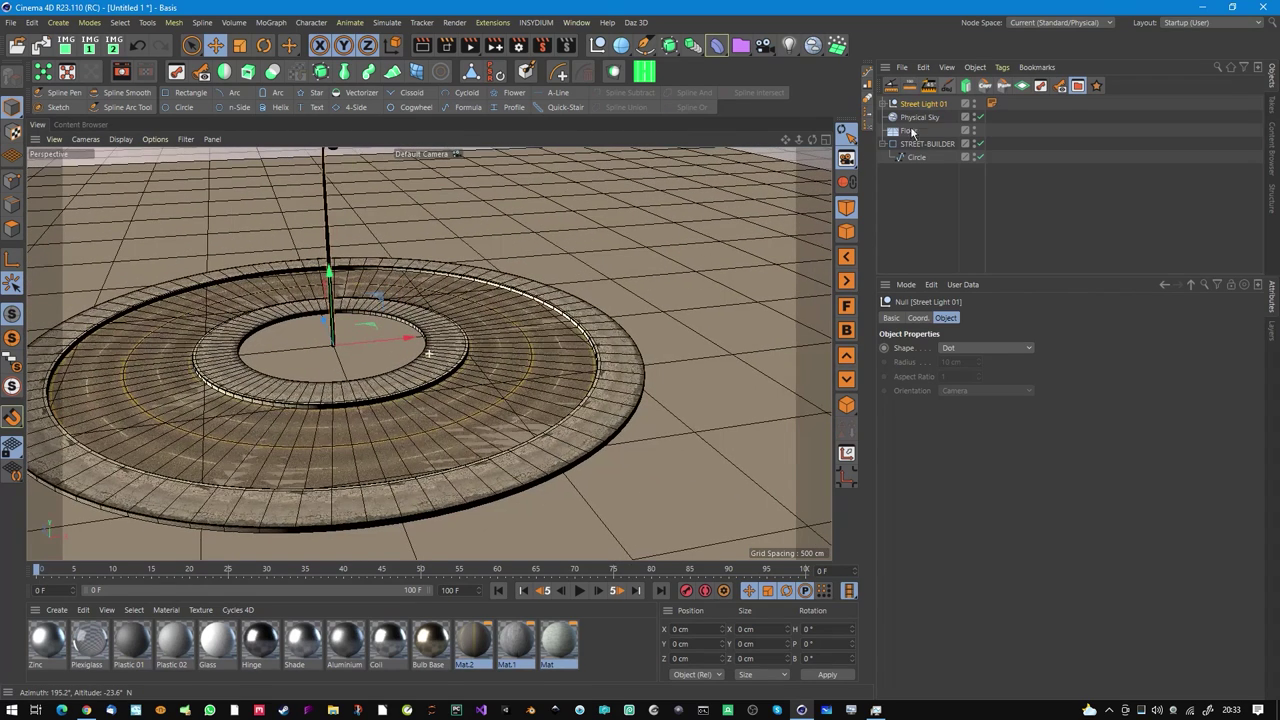
Assign the Street Light 01 object as Streetlamp 1 of the Street-Builder generator.
{"action": "left_click", "coordinate": [927, 144]}
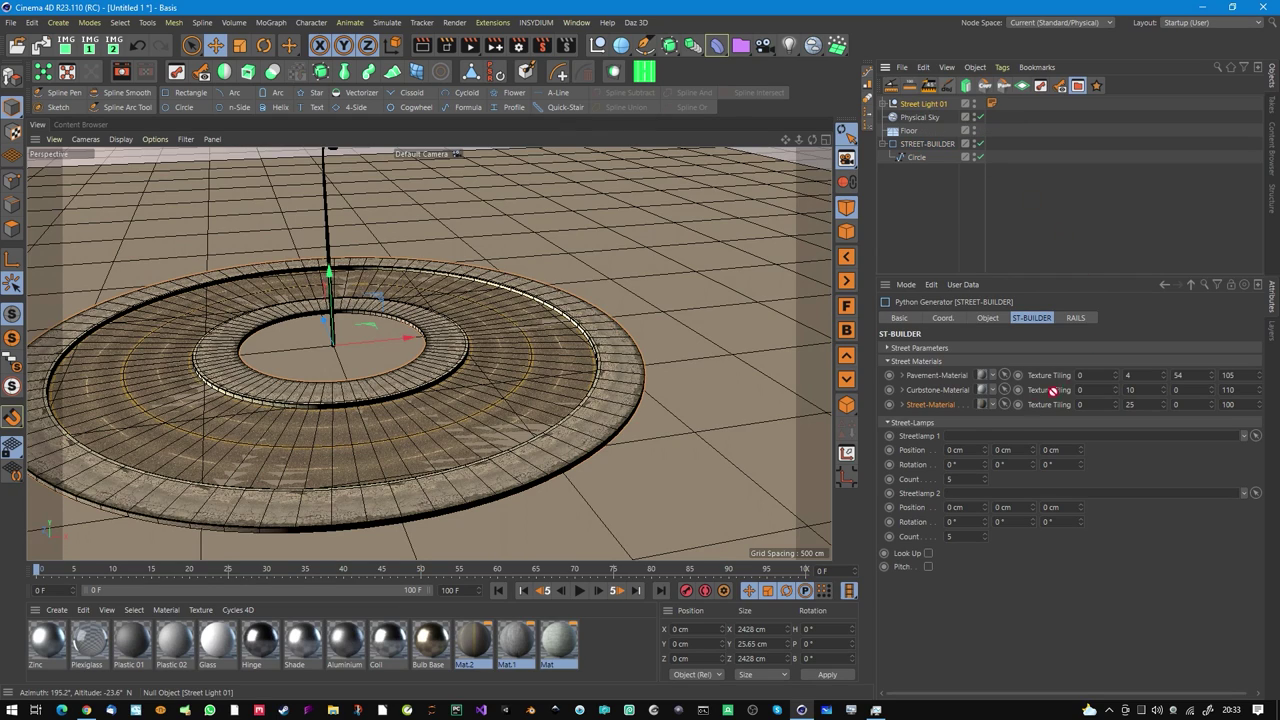
{"action": "left_click_drag", "start_coordinate": [1052, 392], "coordinate": [977, 440]}
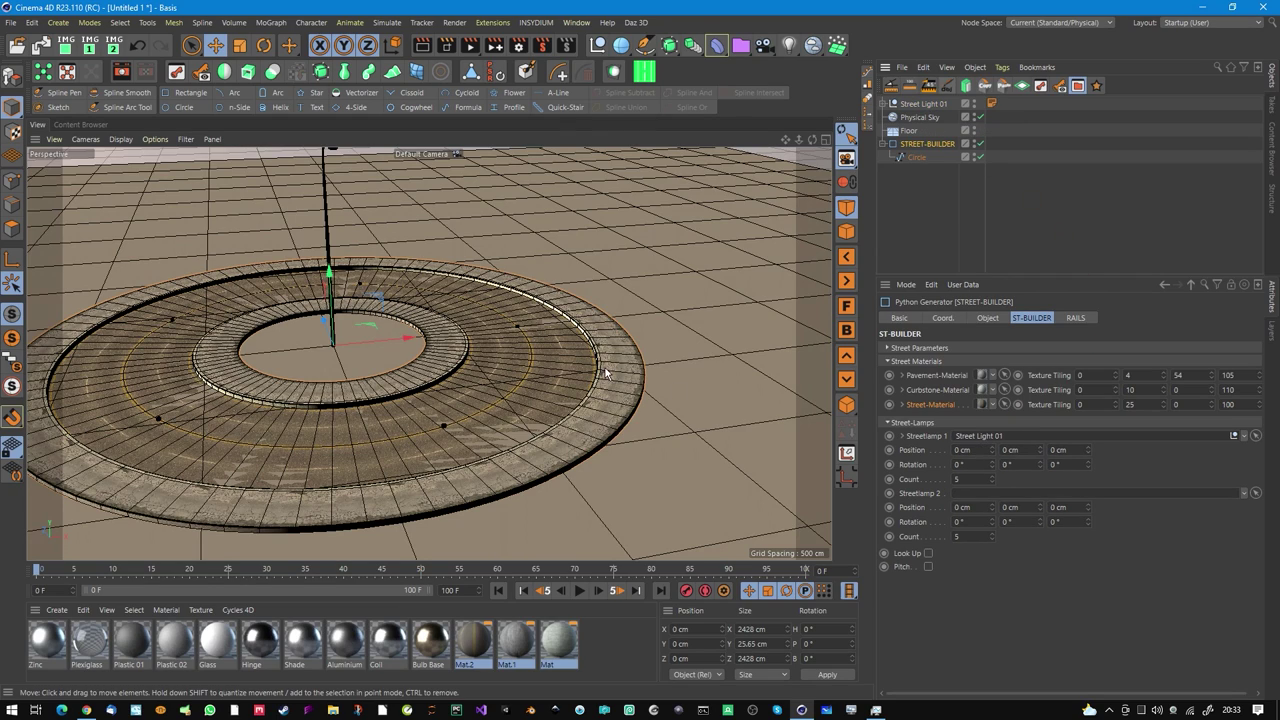
{"action": "left_click_drag", "start_coordinate": [505, 373], "coordinate": [557, 417], "text": "alt"}
Set Streetlamp 1's rotation to 90°, 0° and 180° and its first position value to 267 cm.
{"action": "left_click_drag", "start_coordinate": [1088, 465], "coordinate": [1124, 351]}
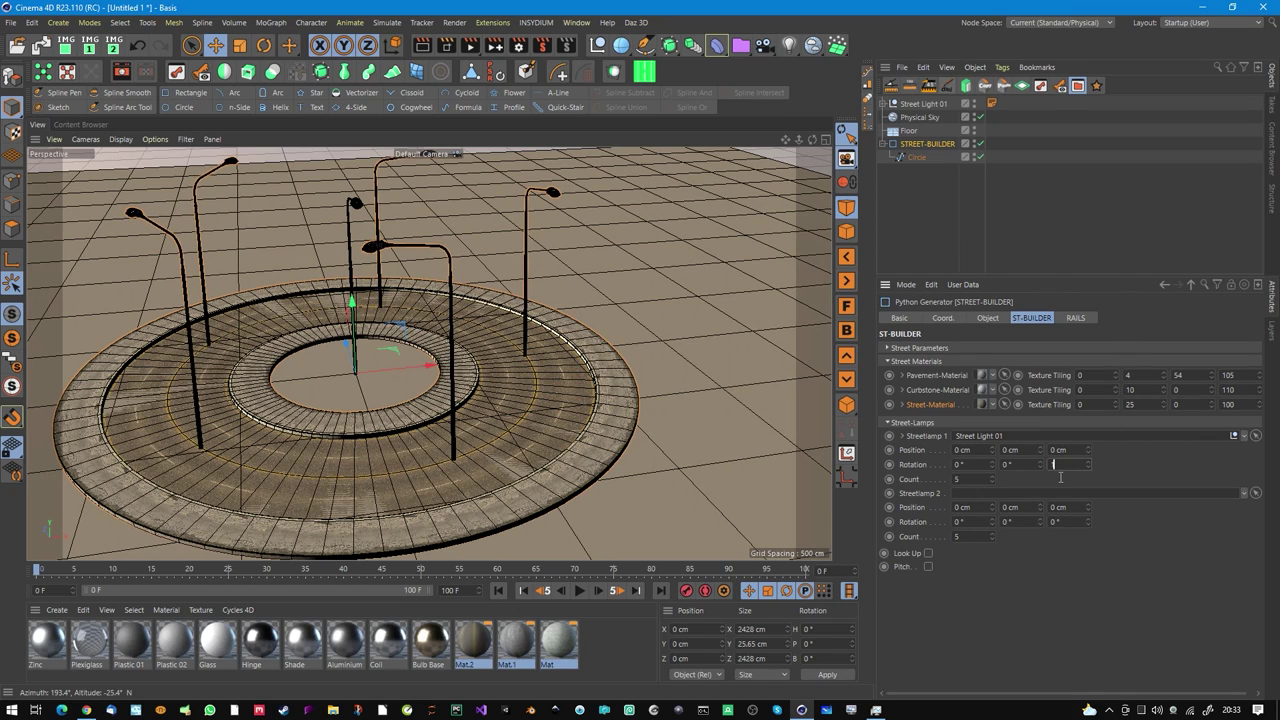
{"action": "key", "text": "Return"}
{"action": "left_click_drag", "start_coordinate": [994, 466], "coordinate": [957, 457]}
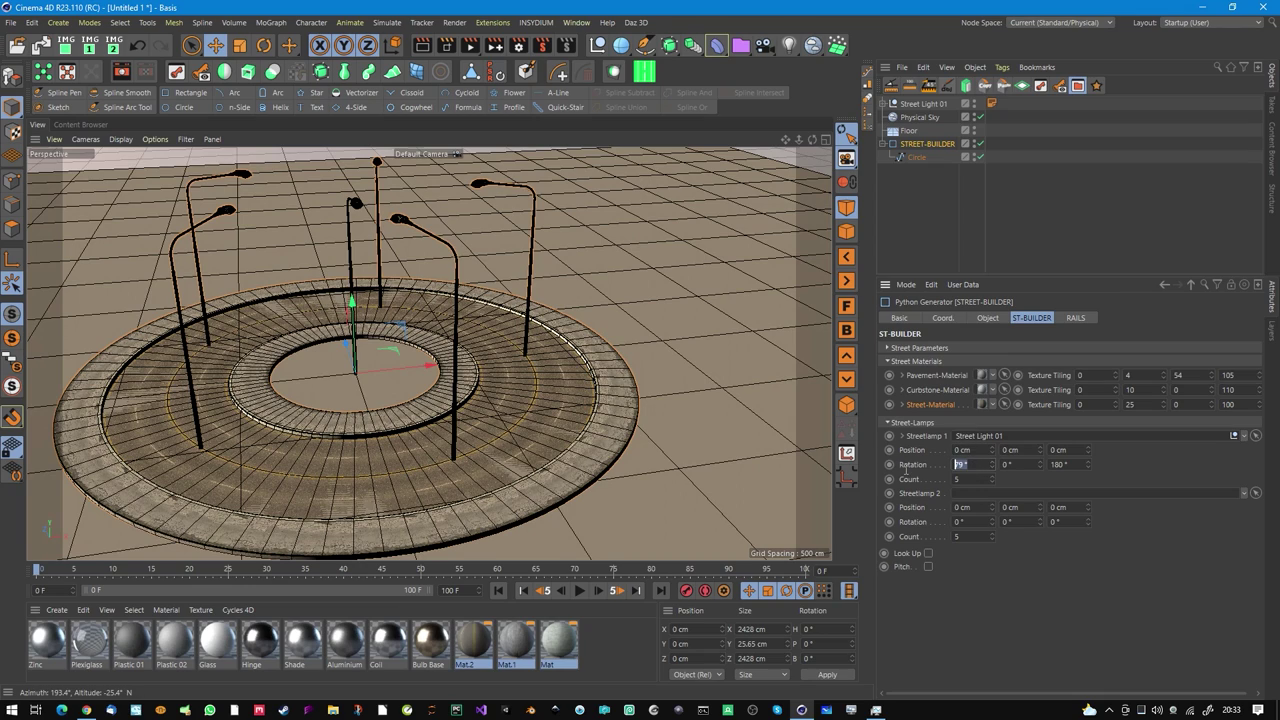
{"action": "key", "text": "Return"}
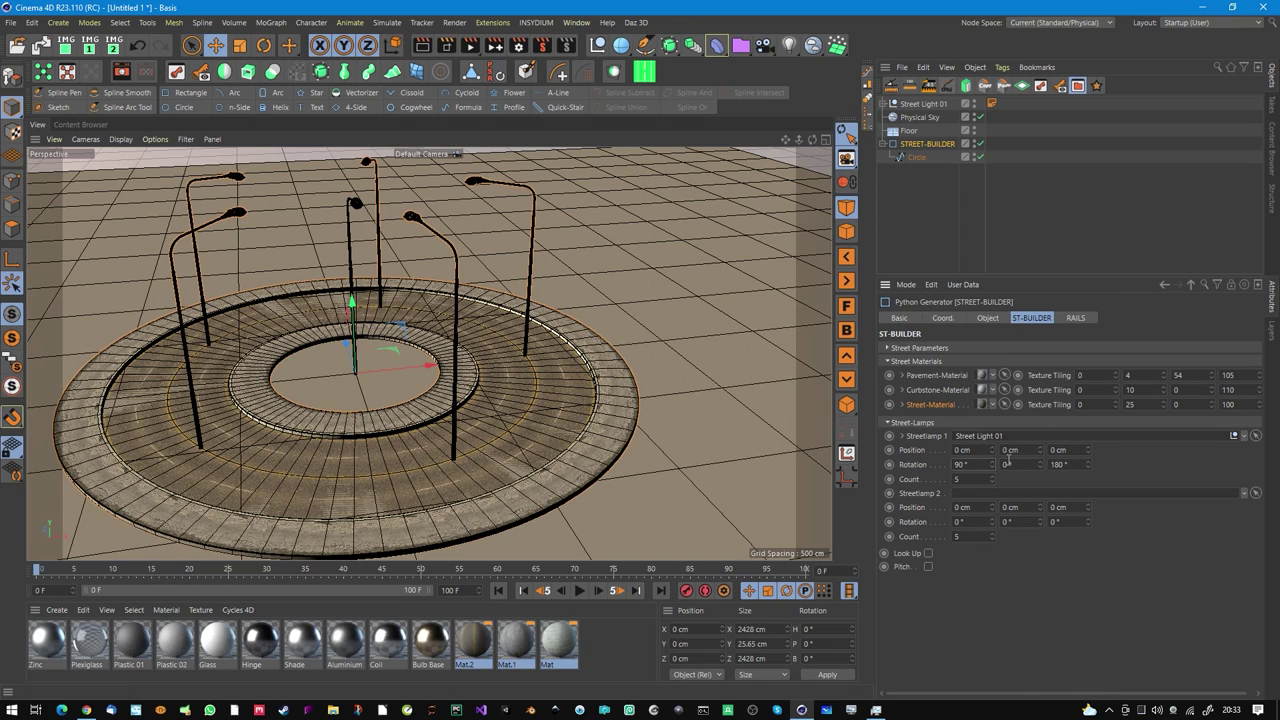
{"action": "left_click_drag", "start_coordinate": [1001, 458], "coordinate": [1026, 281]}
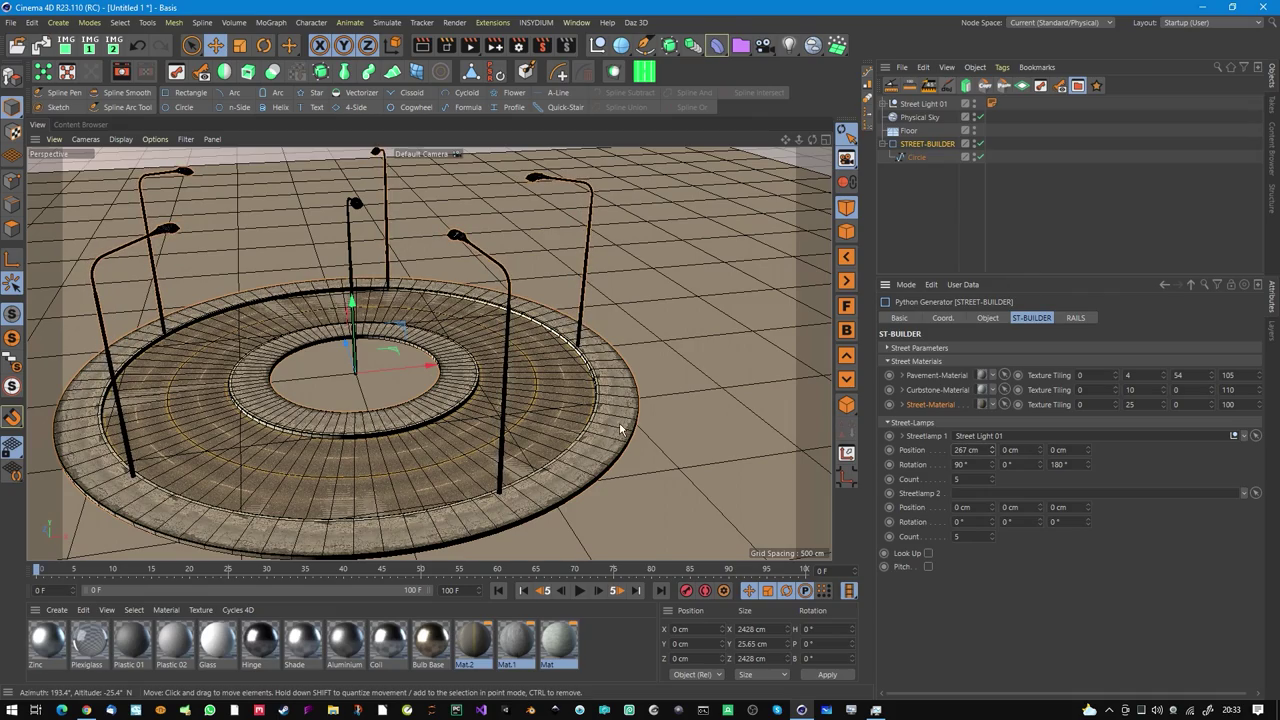
Examine the placement of the street lamps around the circular street from several angles and distances.
{"action": "left_click_drag", "start_coordinate": [620, 428], "coordinate": [594, 400], "text": "alt"}
{"action": "right_click_drag", "start_coordinate": [585, 373], "coordinate": [756, 337], "text": "alt"}
{"action": "left_click_drag", "start_coordinate": [602, 404], "coordinate": [581, 403], "text": "alt"}
{"action": "right_click_drag", "start_coordinate": [581, 403], "coordinate": [343, 462], "text": "alt"}
{"action": "scroll", "coordinate": [343, 462], "scroll_direction": "down", "scroll_amount": 5}
{"action": "right_click_drag", "start_coordinate": [515, 437], "coordinate": [559, 421], "text": "alt"}
{"action": "left_click_drag", "start_coordinate": [515, 426], "coordinate": [525, 440], "text": "alt"}
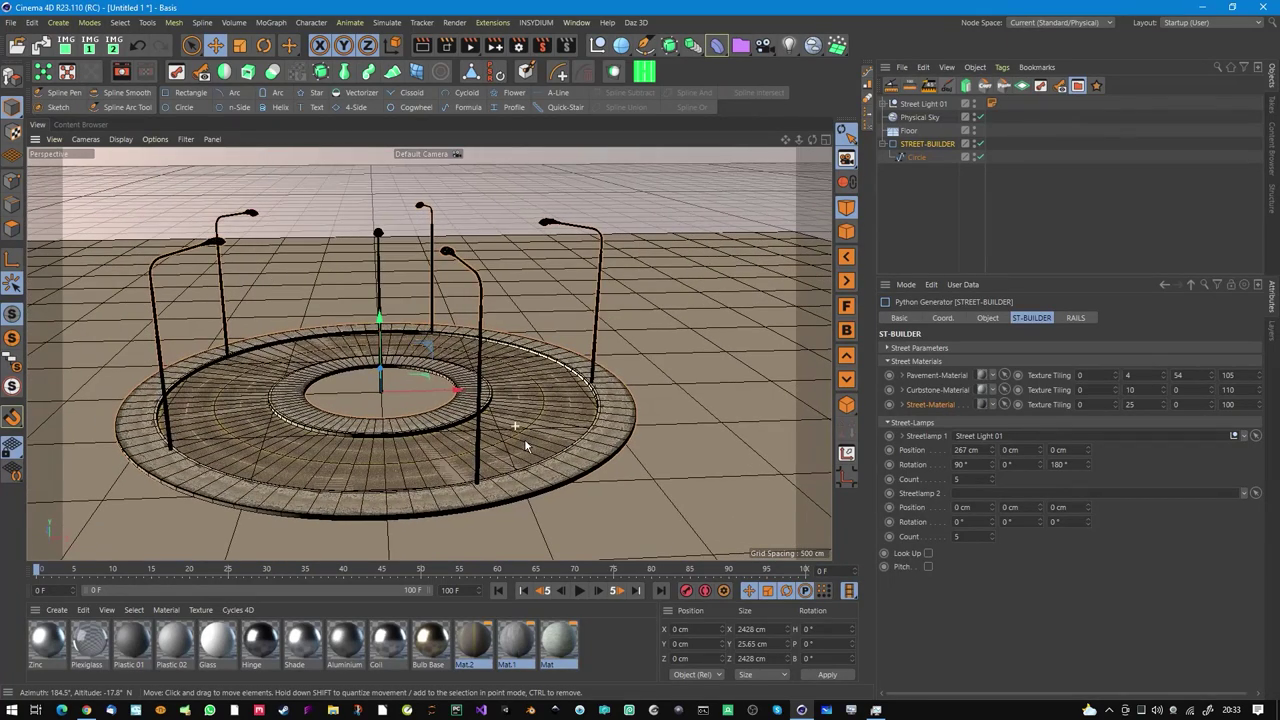
{"action": "scroll", "coordinate": [528, 433], "scroll_direction": "up", "scroll_amount": 3}
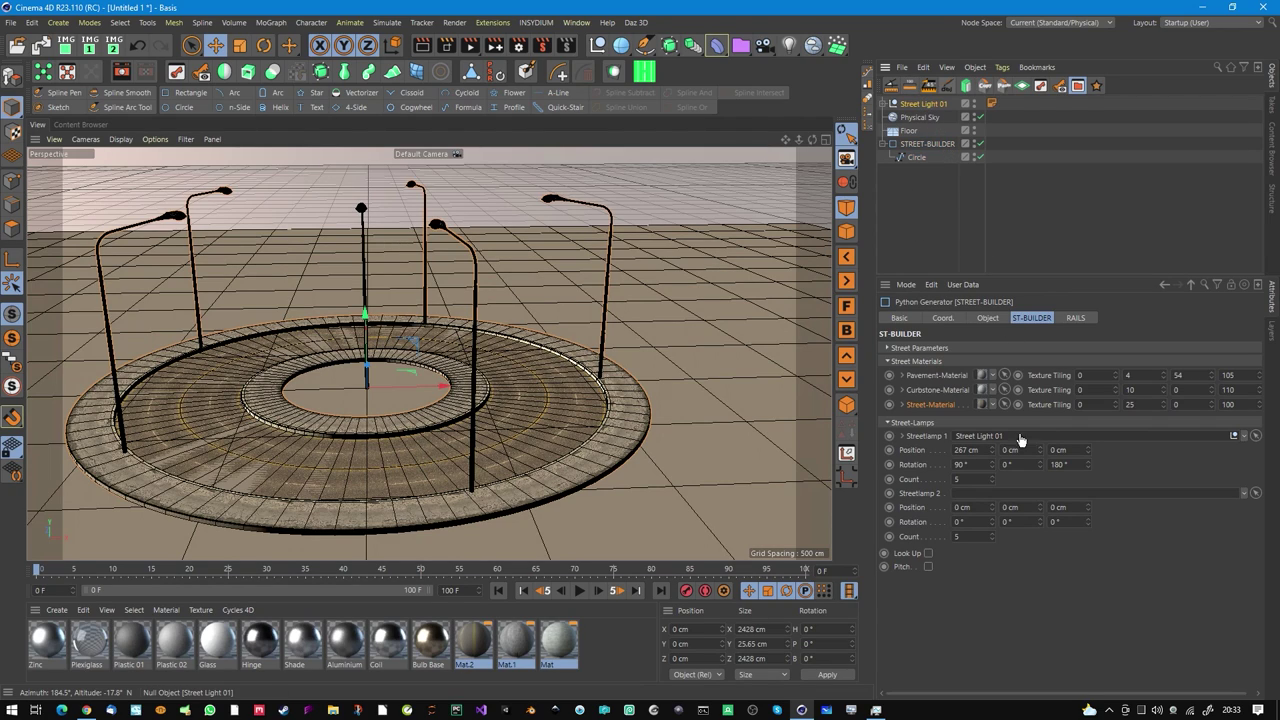
Assign the Street Light 01 object as Streetlamp 2 and copy Streetlamp 1's position, rotation and count values to it.
{"action": "left_click_drag", "start_coordinate": [1002, 491], "coordinate": [1004, 494]}
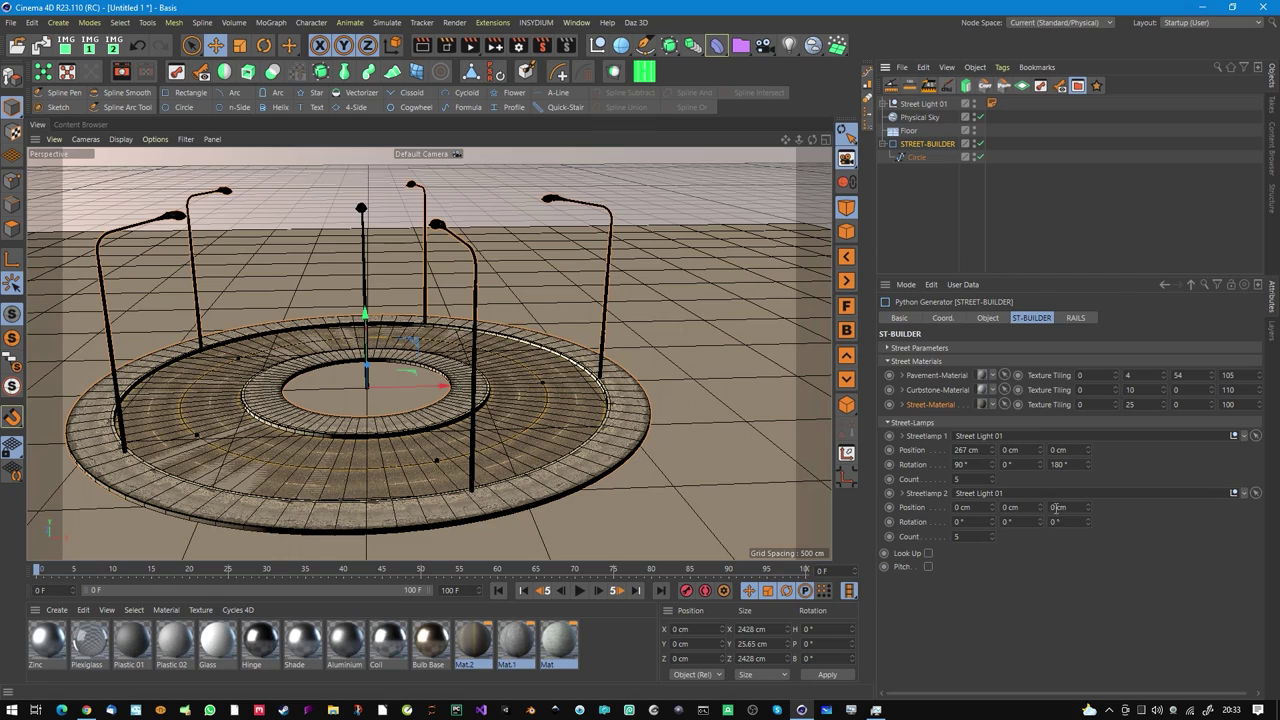
{"action": "left_click", "coordinate": [930, 456]}
{"action": "left_click", "coordinate": [912, 479], "text": "shift"}
{"action": "left_click", "coordinate": [918, 541], "text": "shift"}
{"action": "right_click", "coordinate": [916, 541]}
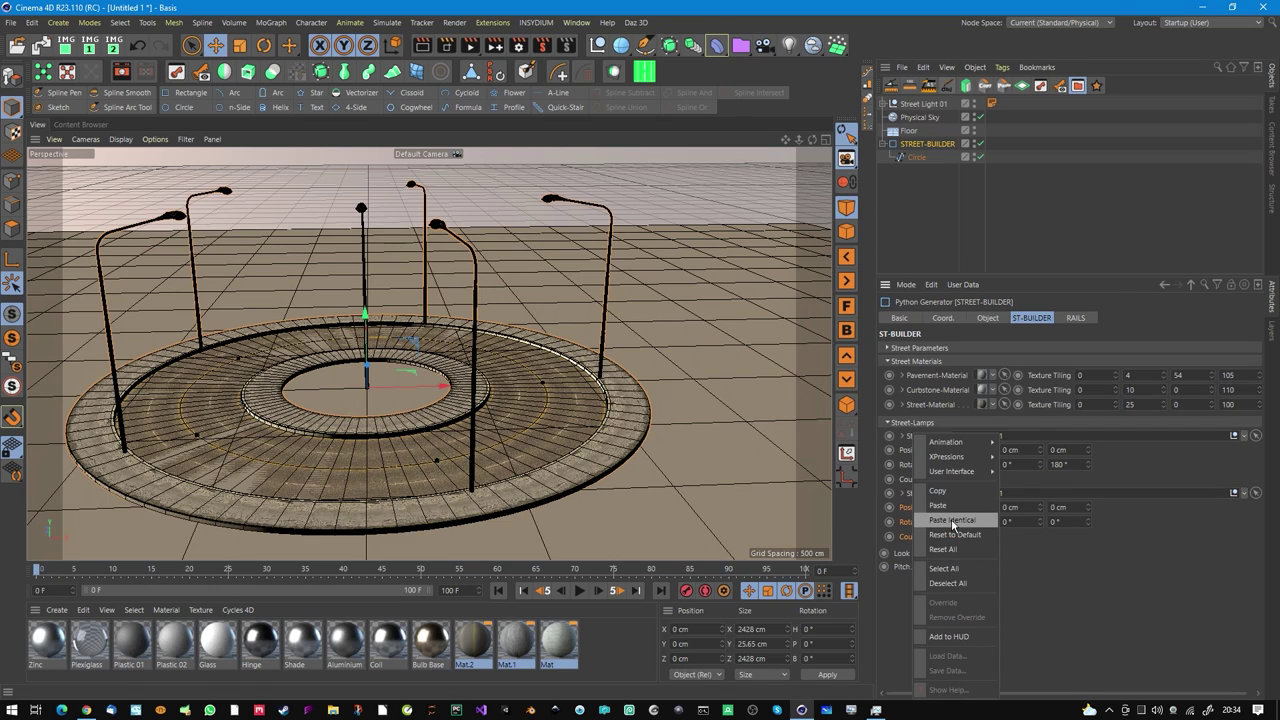
{"action": "left_click", "coordinate": [952, 508]}
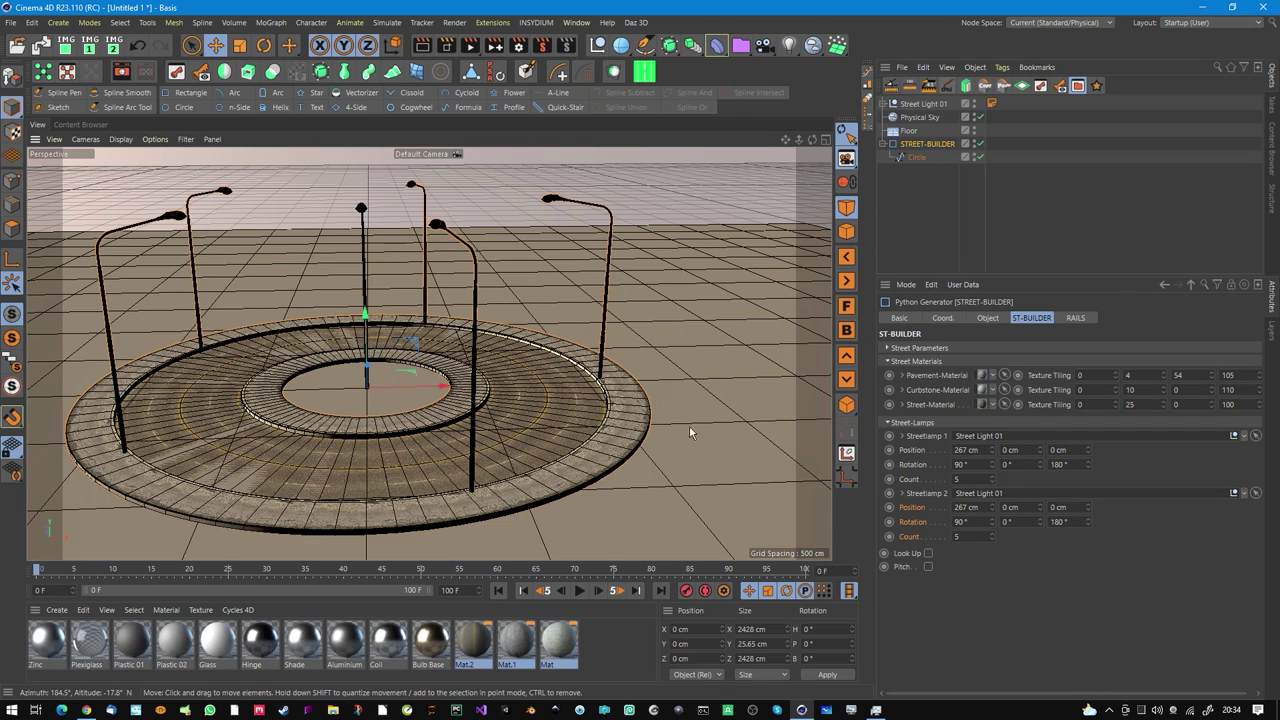
Set Streetlamp 2's first position value to -277 cm and its first rotation value to -90°.
{"action": "left_click_drag", "start_coordinate": [993, 508], "coordinate": [980, 664]}
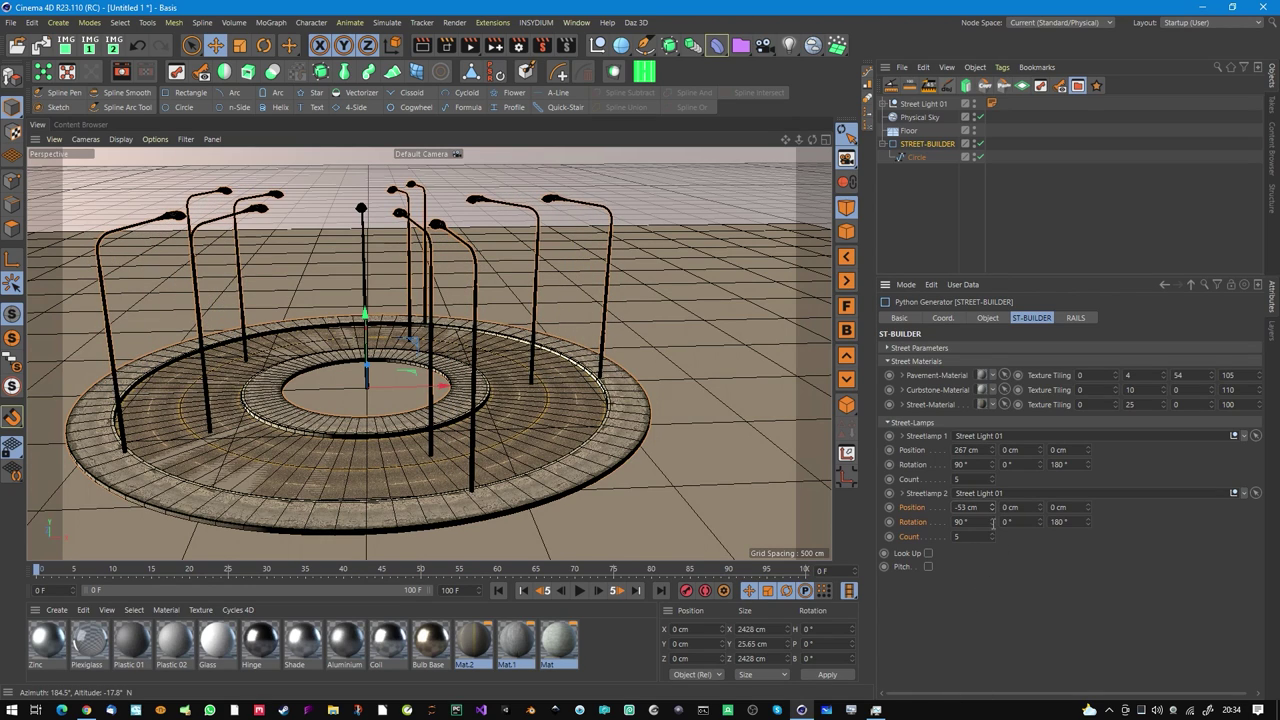
{"action": "left_click_drag", "start_coordinate": [999, 516], "coordinate": [968, 666]}
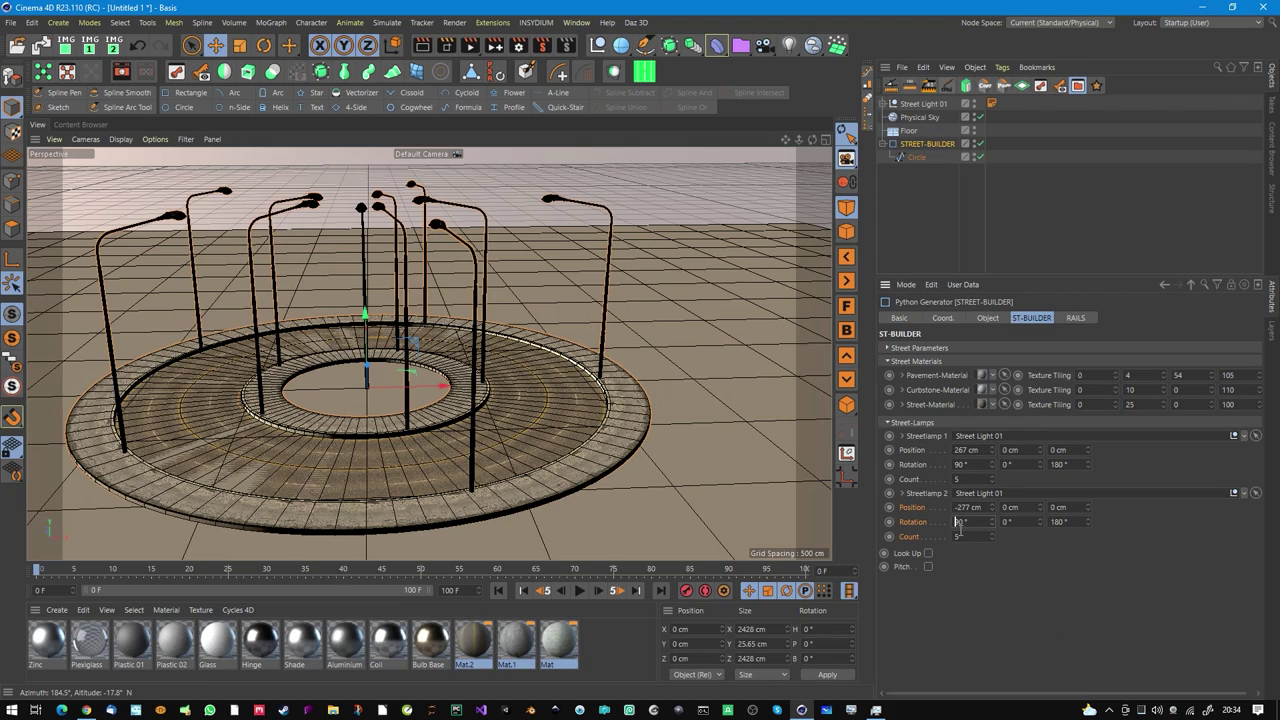
{"action": "type", "text": "-"}
{"action": "key", "text": "Return"}
{"action": "left_click_drag", "start_coordinate": [549, 344], "coordinate": [572, 344], "text": "alt"}
{"action": "scroll", "coordinate": [572, 344], "scroll_direction": "down", "scroll_amount": 3}
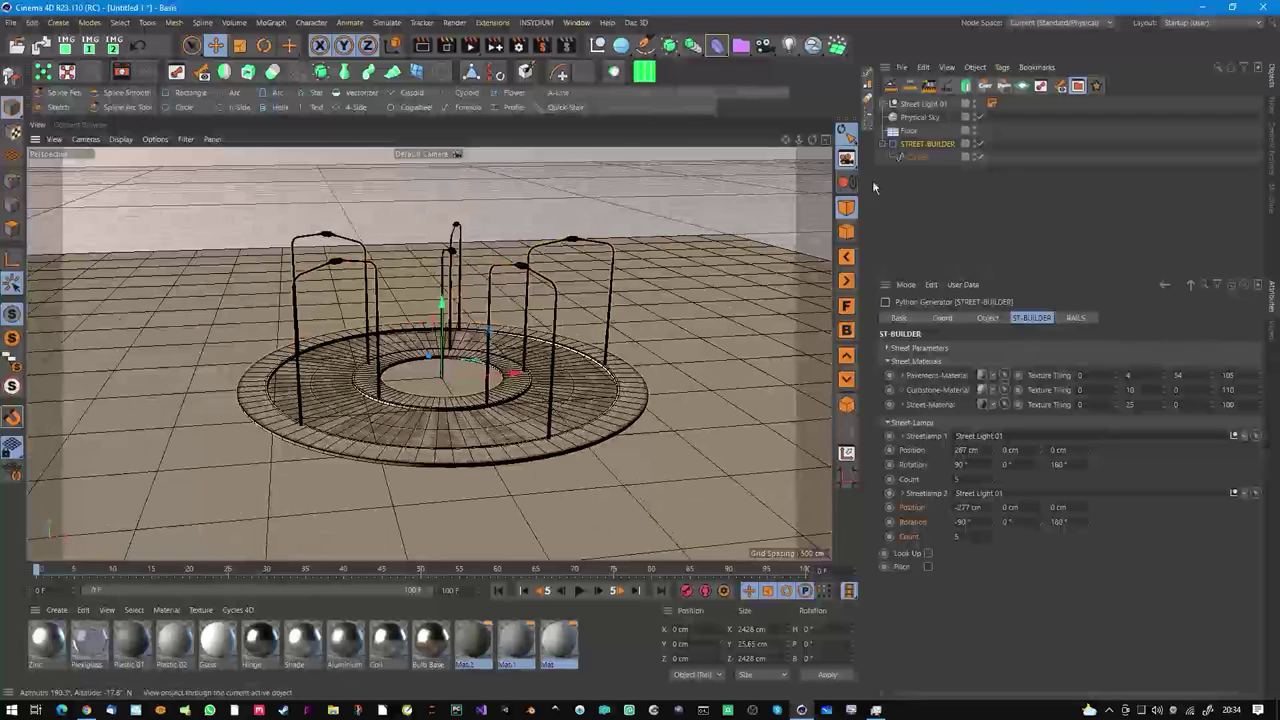
Scale the Circle spline up uniformly to about 2338 cm across.
{"action": "left_click", "coordinate": [916, 157]}
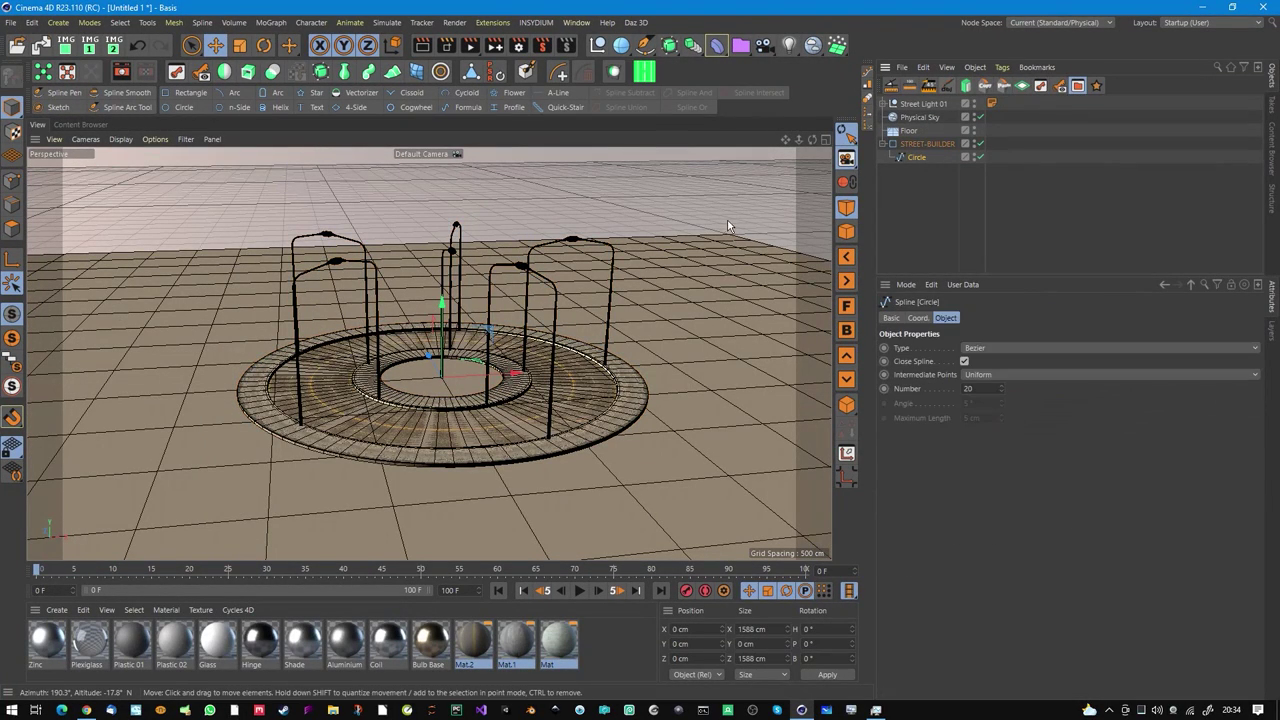
{"action": "key", "text": "t"}
{"action": "left_click_drag", "start_coordinate": [471, 309], "coordinate": [747, 270]}
{"action": "left_click_drag", "start_coordinate": [680, 410], "coordinate": [580, 357], "text": "alt"}
{"action": "right_click_drag", "start_coordinate": [606, 333], "coordinate": [630, 327], "text": "alt"}
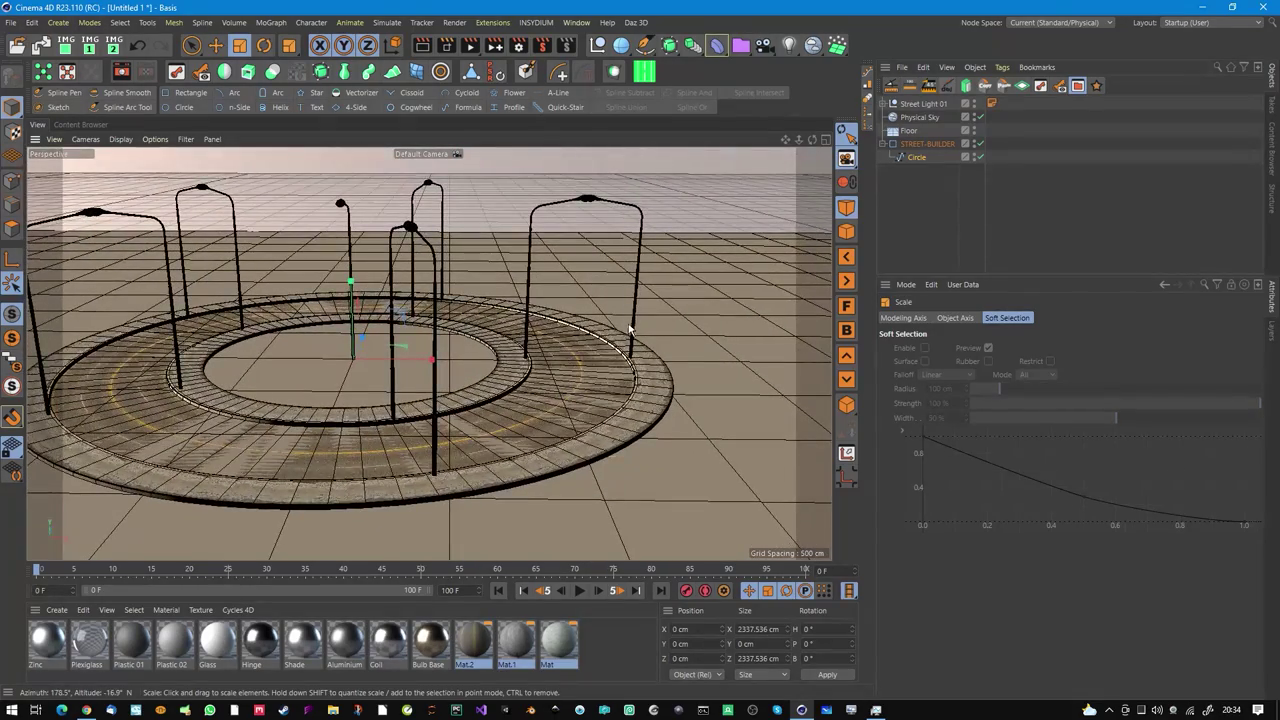
{"action": "left_click_drag", "start_coordinate": [630, 328], "coordinate": [610, 375], "text": "alt"}
Widen the street by setting the STREET-BUILDER generator's Street Width to 995 cm.
{"action": "left_click", "coordinate": [927, 143]}
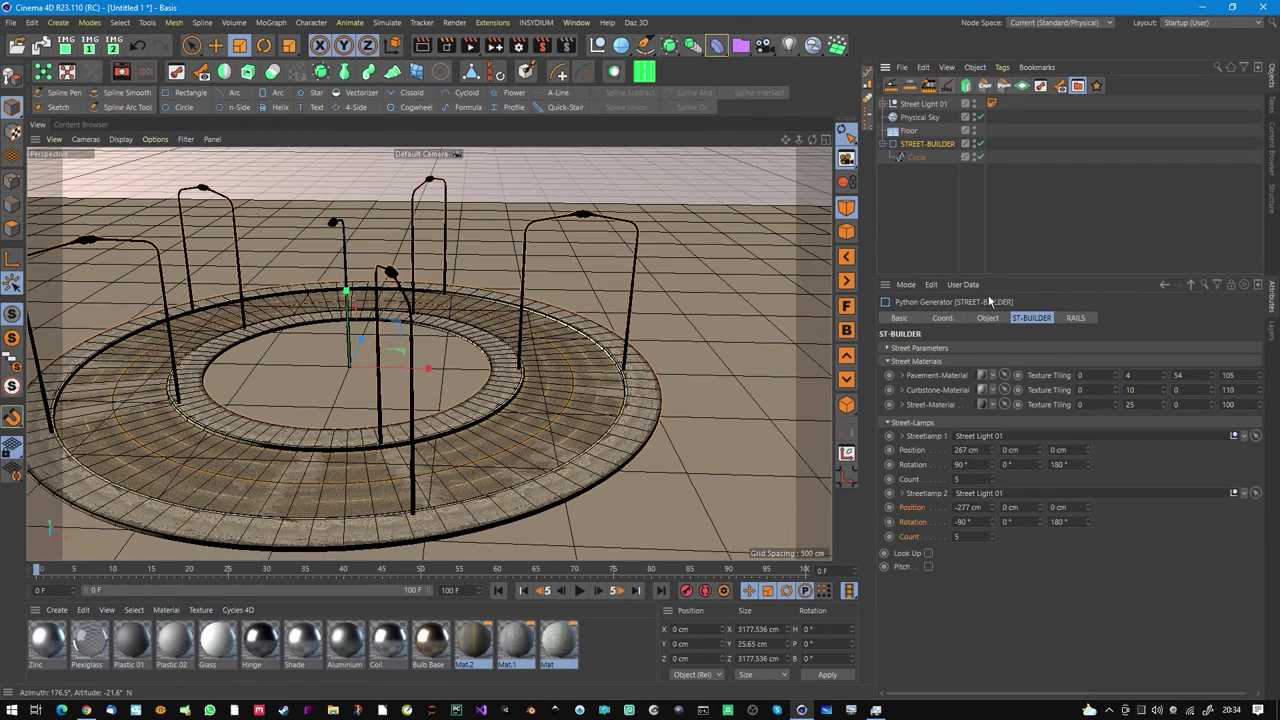
{"action": "left_click", "coordinate": [985, 350]}
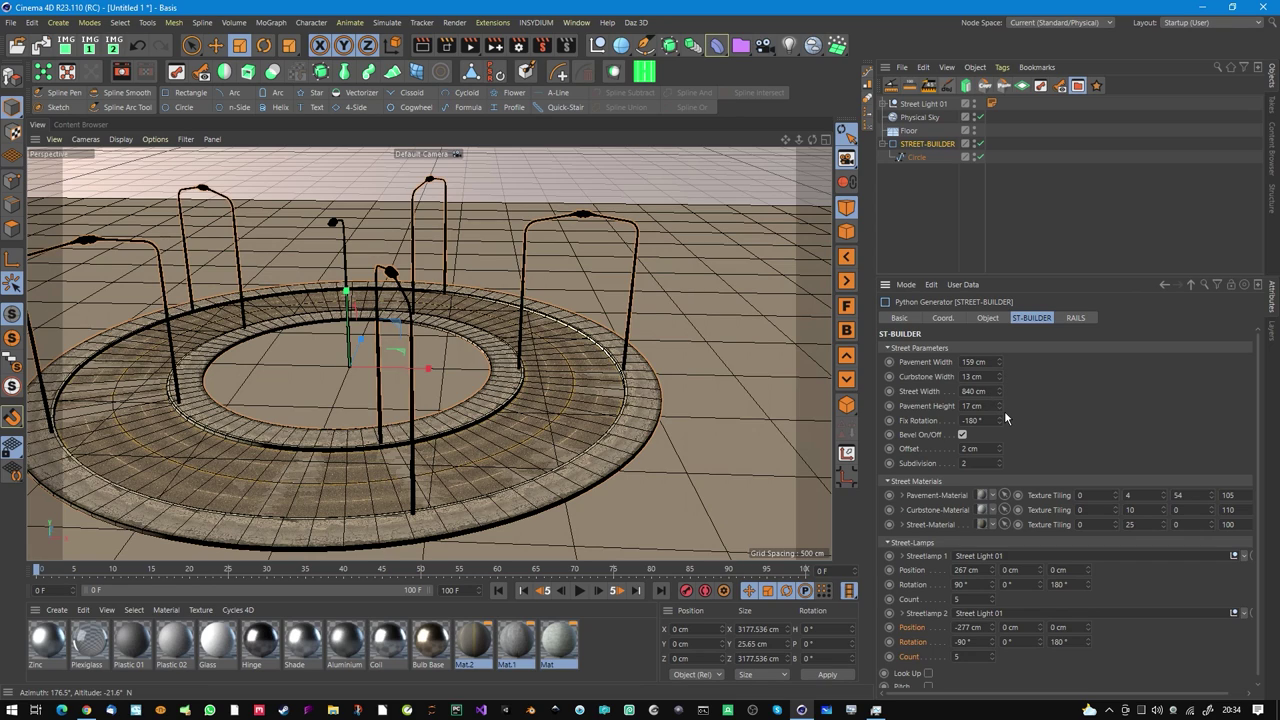
{"action": "left_click_drag", "start_coordinate": [998, 391], "coordinate": [1021, 300]}
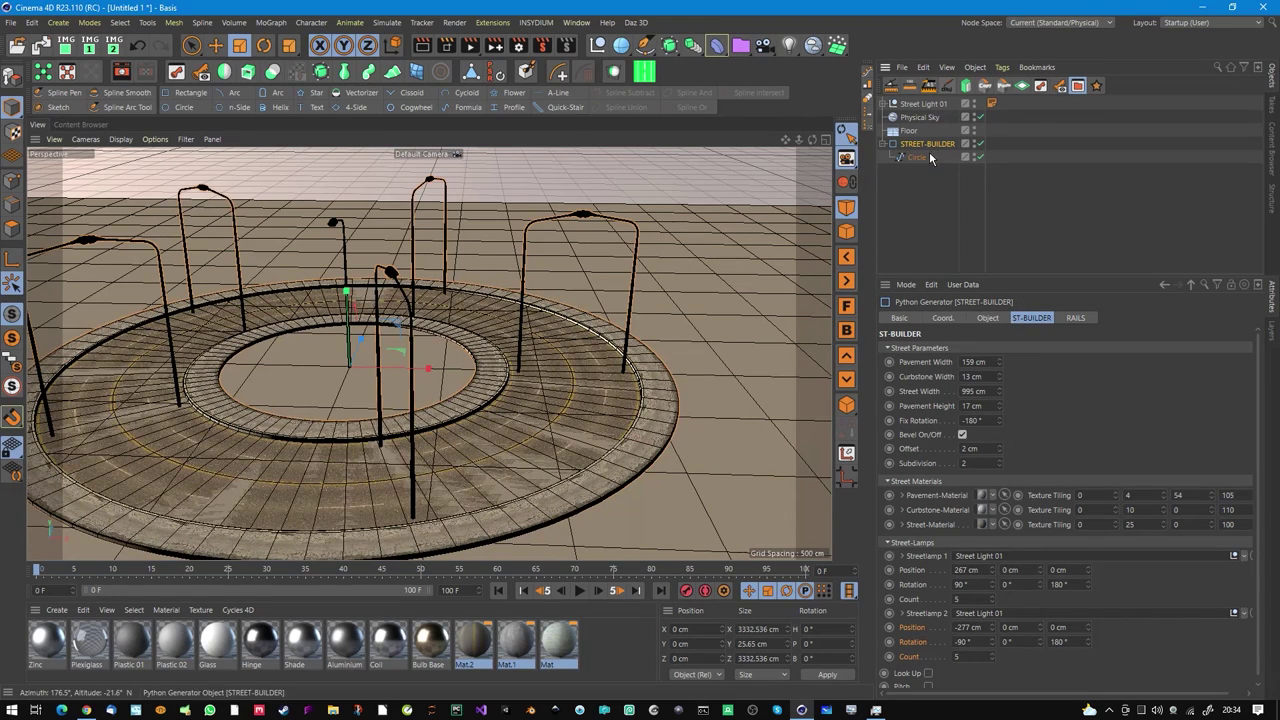
Set the first position value of Streetlamp 1 to 346 cm and of Streetlamp 2 to -357 cm.
{"action": "left_click_drag", "start_coordinate": [993, 577], "coordinate": [1008, 530]}
{"action": "left_click_drag", "start_coordinate": [993, 627], "coordinate": [998, 690]}
{"action": "left_click_drag", "start_coordinate": [612, 478], "coordinate": [748, 556], "text": "alt"}
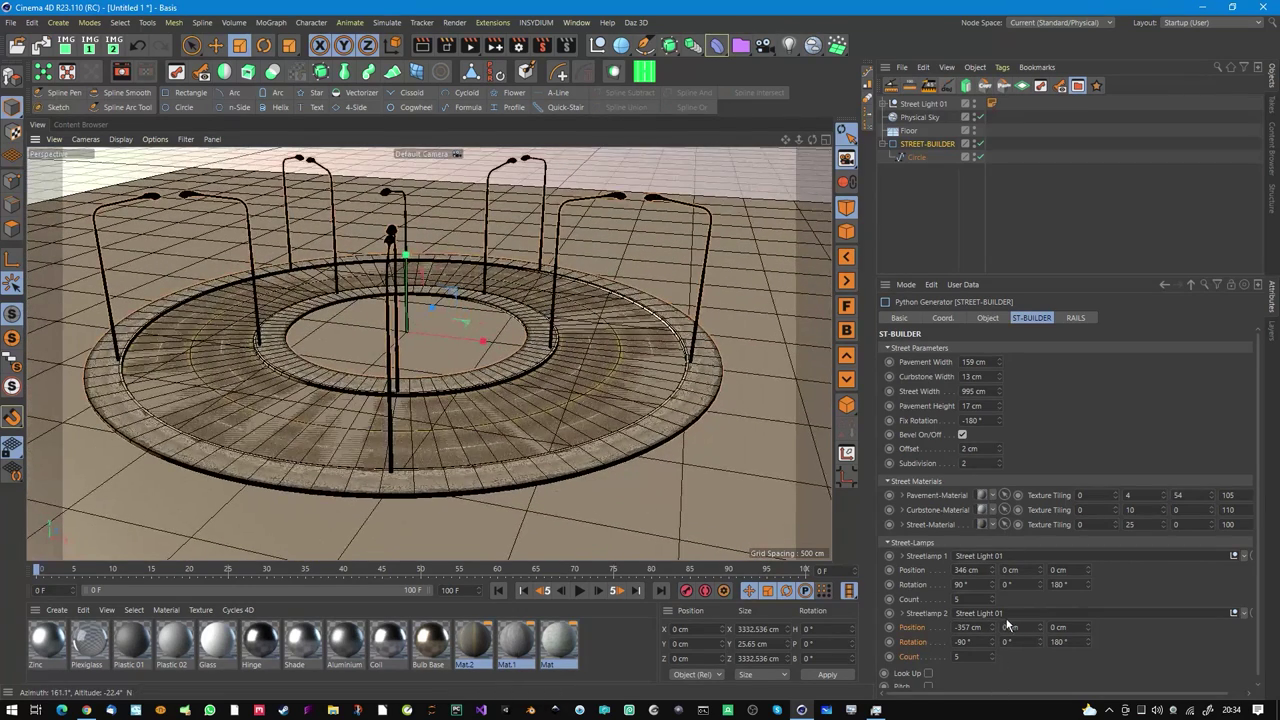
Try shifting Streetlamp 1 with its other position values and reset them to 0 cm.
{"action": "left_click_drag", "start_coordinate": [993, 600], "coordinate": [998, 612]}
{"action": "left_click_drag", "start_coordinate": [1040, 570], "coordinate": [1085, 572]}
{"action": "type", "text": "0"}
{"action": "key", "text": "Return"}
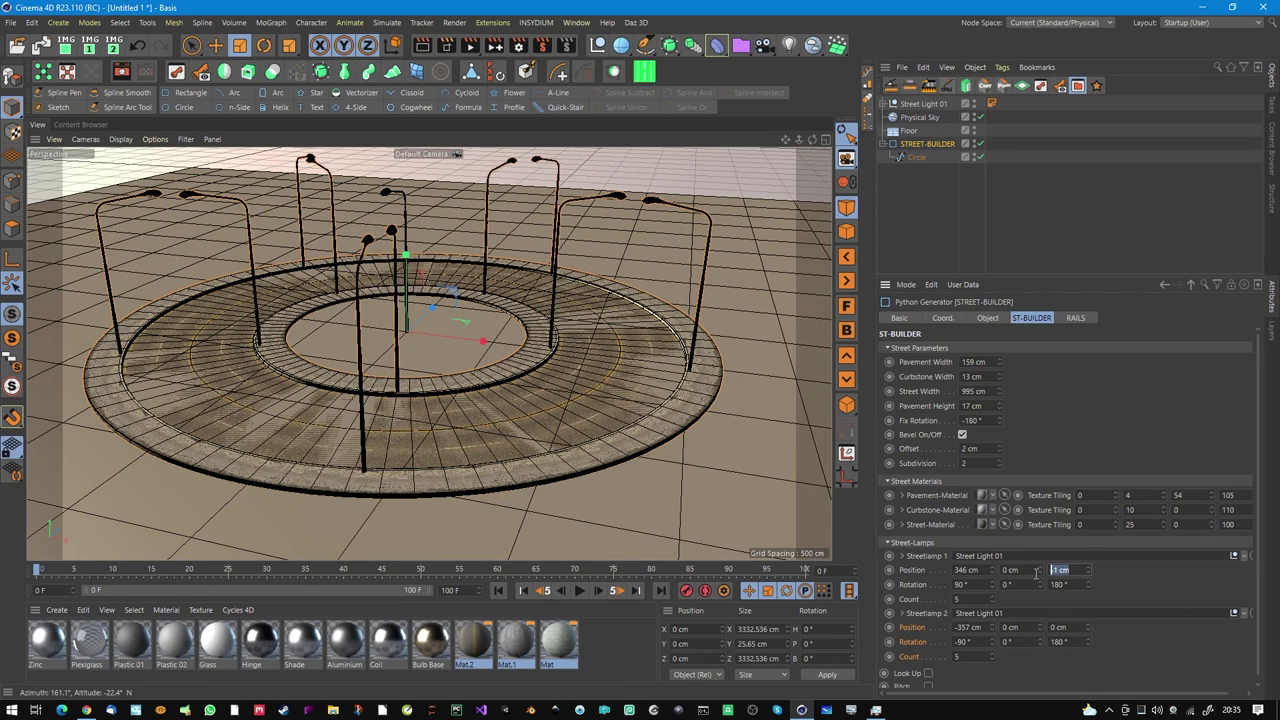
{"action": "key", "text": "Return"}
{"action": "left_click_drag", "start_coordinate": [573, 355], "coordinate": [541, 357], "text": "alt"}
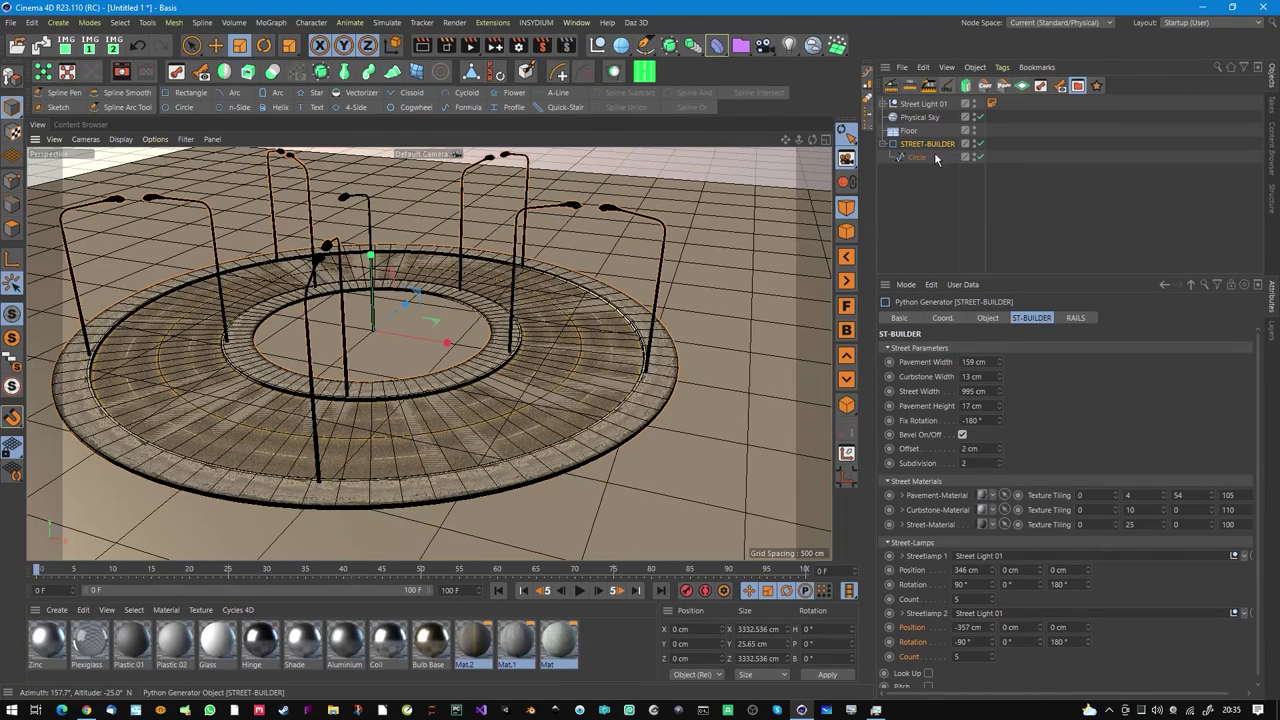
Select one point on the far side of the Circle spline with Live Selection and raise it to about 382 cm in Y.
{"action": "left_click", "coordinate": [191, 45]}
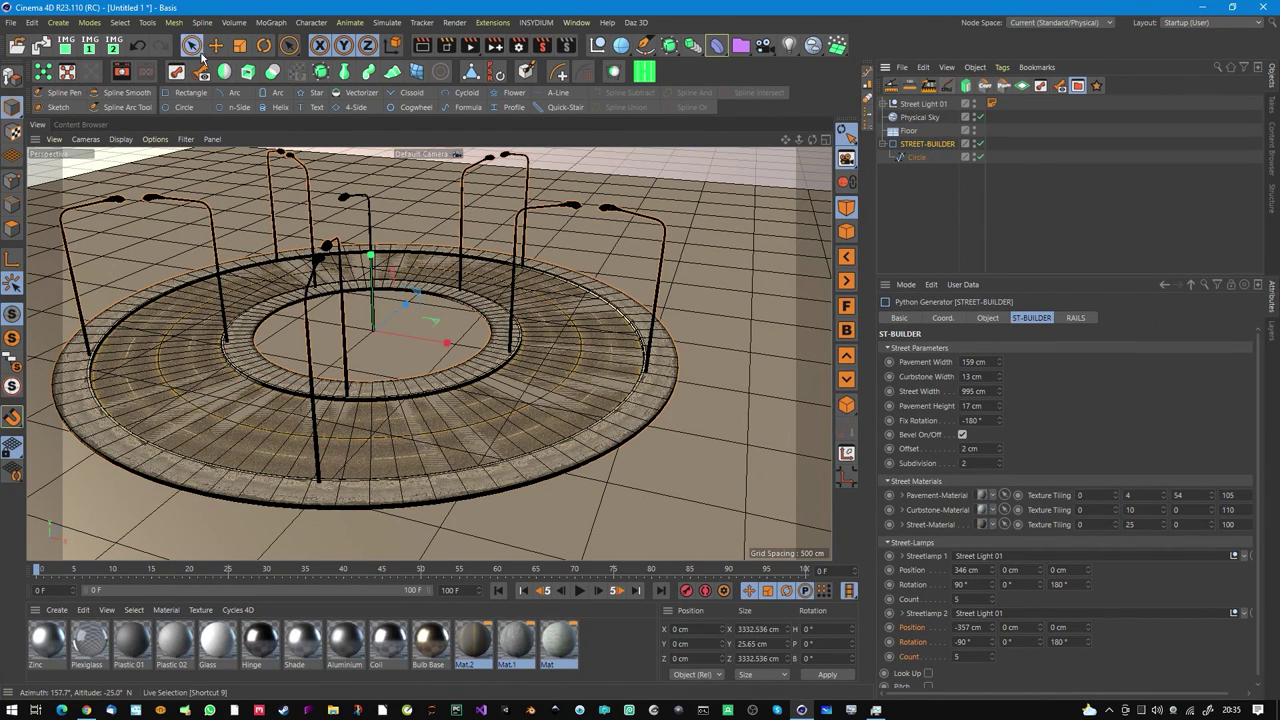
{"action": "left_click", "coordinate": [614, 358]}
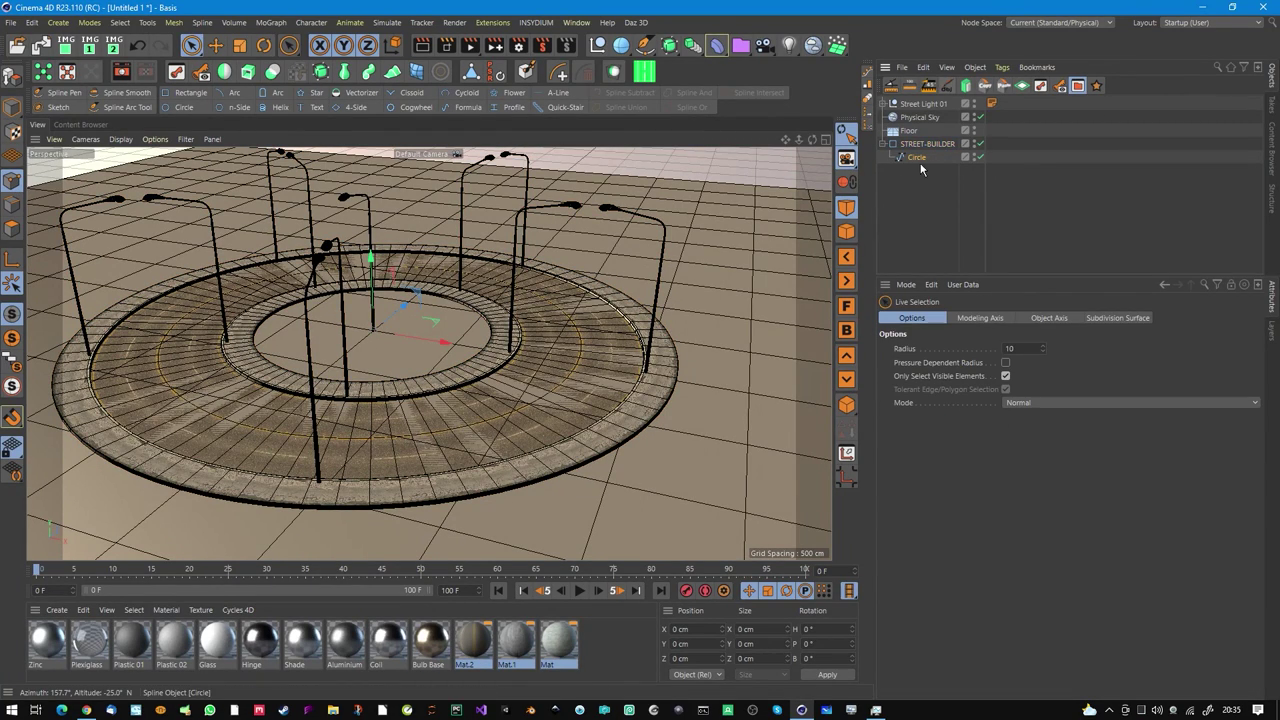
{"action": "left_click", "coordinate": [420, 280]}
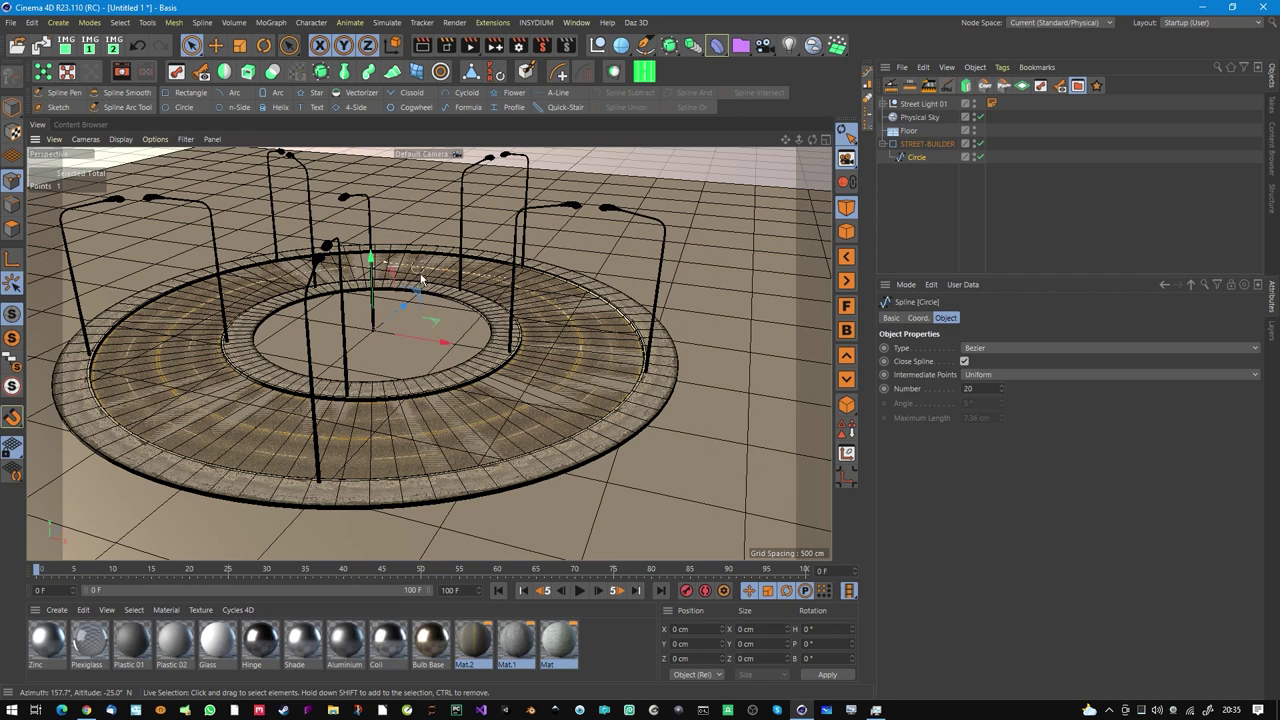
{"action": "left_click_drag", "start_coordinate": [477, 292], "coordinate": [482, 312], "text": "alt"}
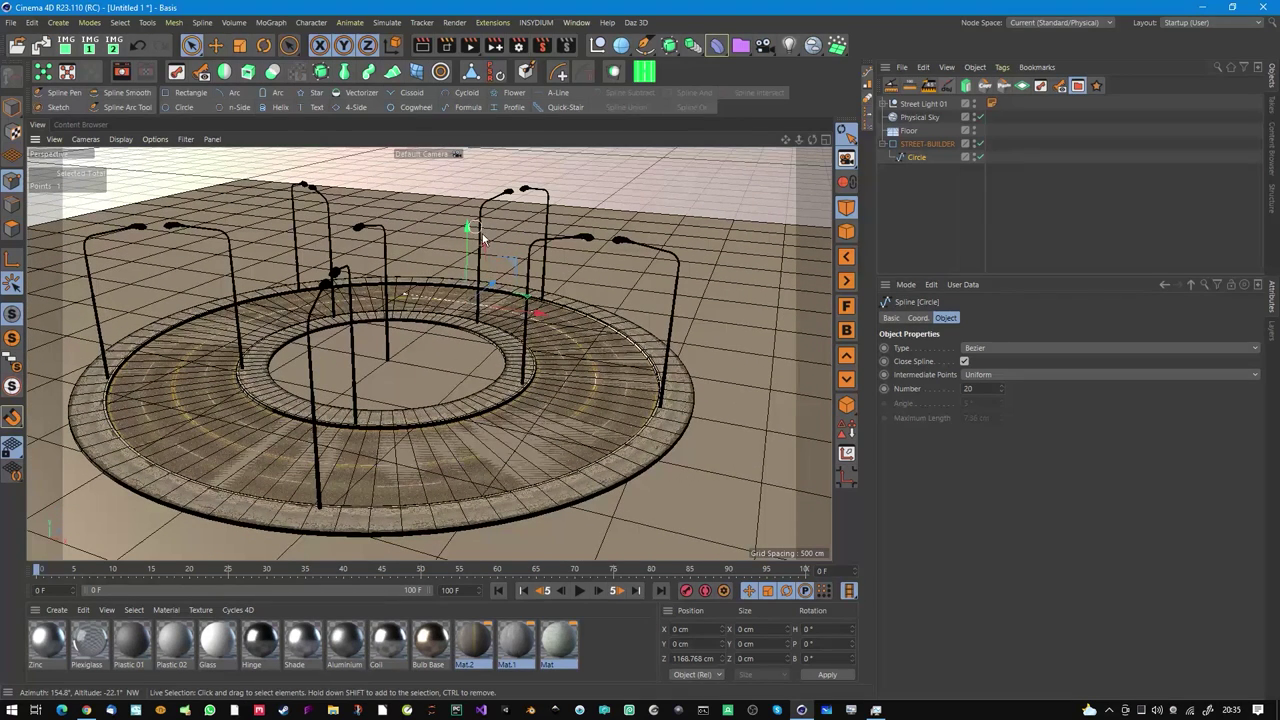
{"action": "left_click_drag", "start_coordinate": [473, 231], "coordinate": [463, 182]}
{"action": "left_click_drag", "start_coordinate": [558, 275], "coordinate": [515, 262], "text": "alt"}
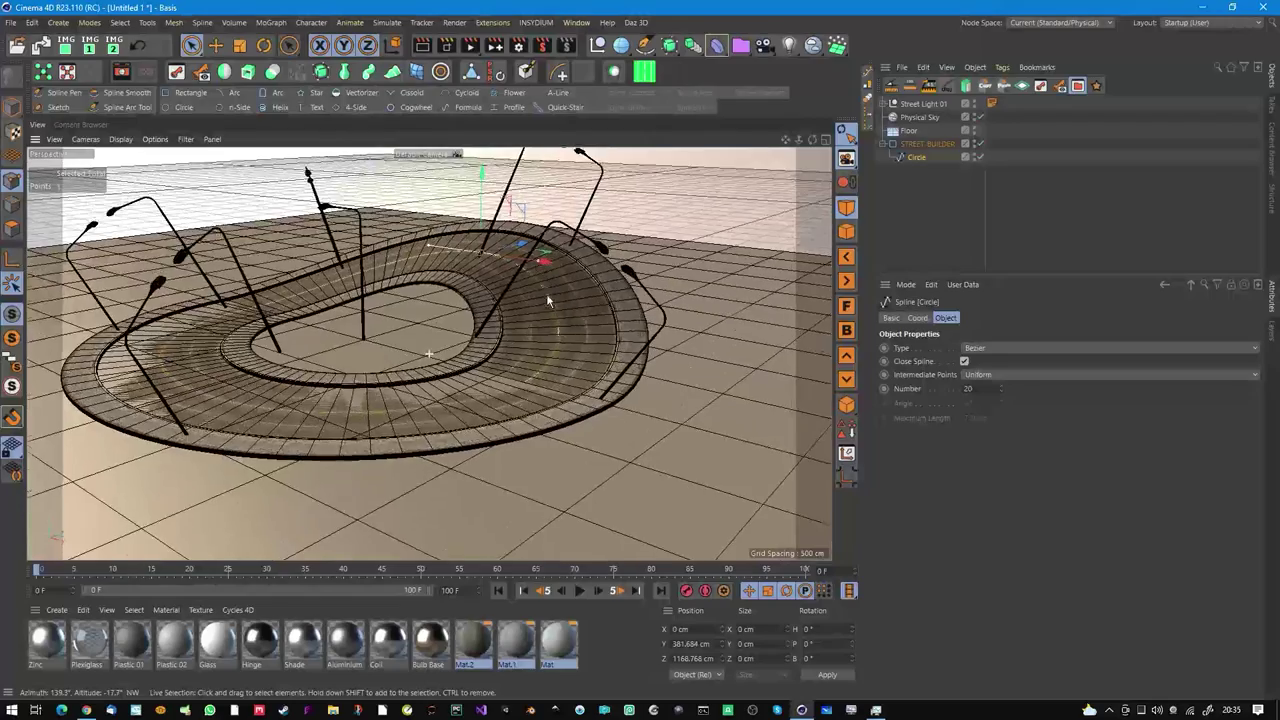
{"action": "left_click_drag", "start_coordinate": [546, 293], "coordinate": [497, 305], "text": "alt"}
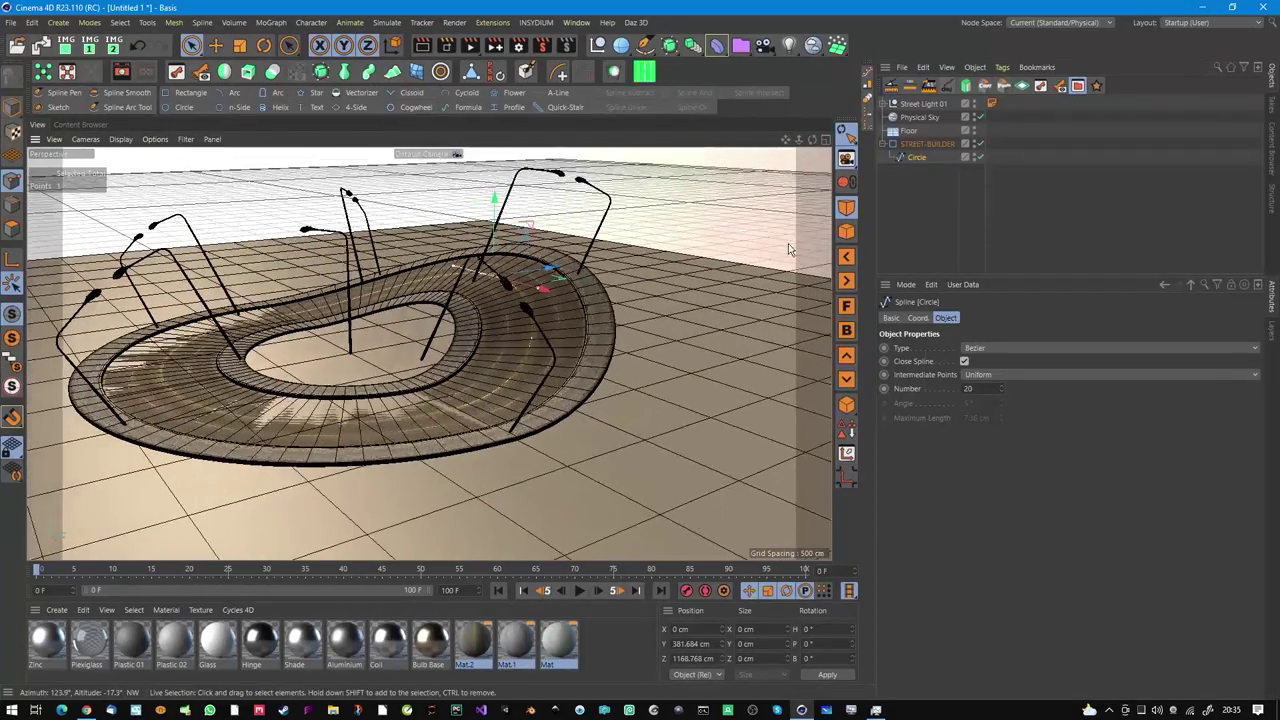
Set Streetlamp 2's second position value in the STREET-BUILDER generator to about 249 cm.
{"action": "left_click", "coordinate": [927, 145]}
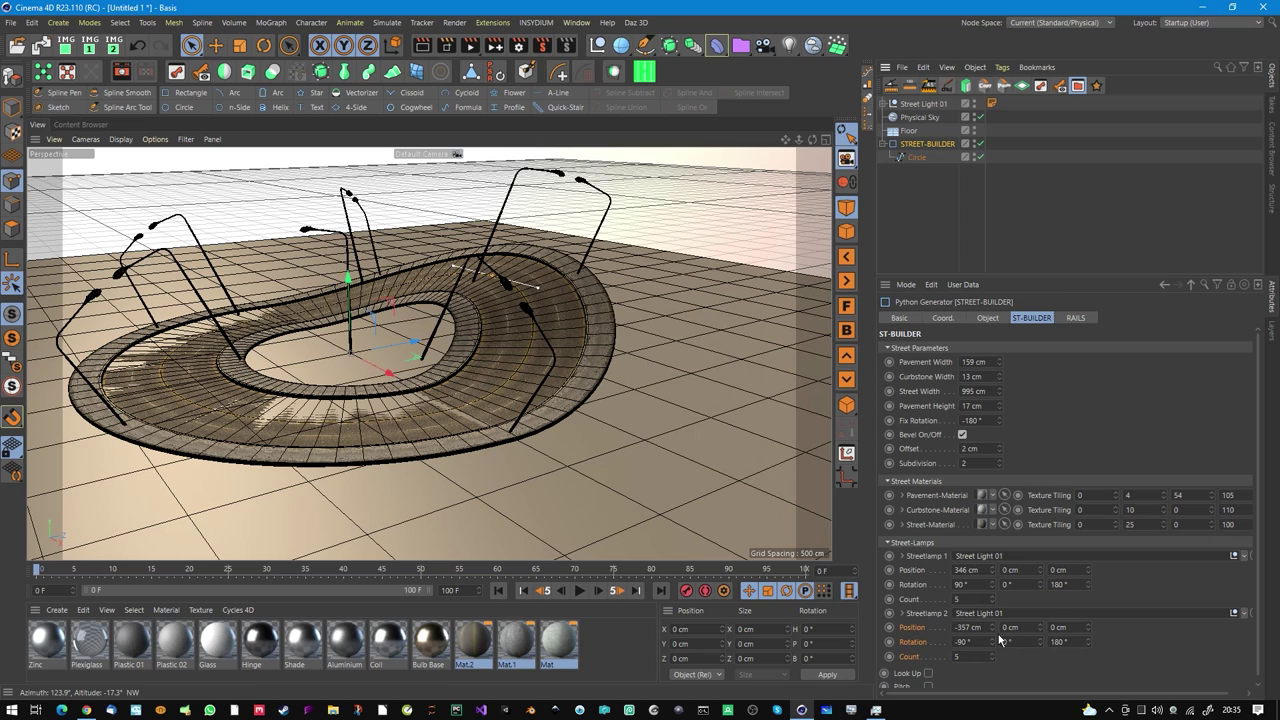
{"action": "left_click_drag", "start_coordinate": [1041, 628], "coordinate": [1035, 464]}
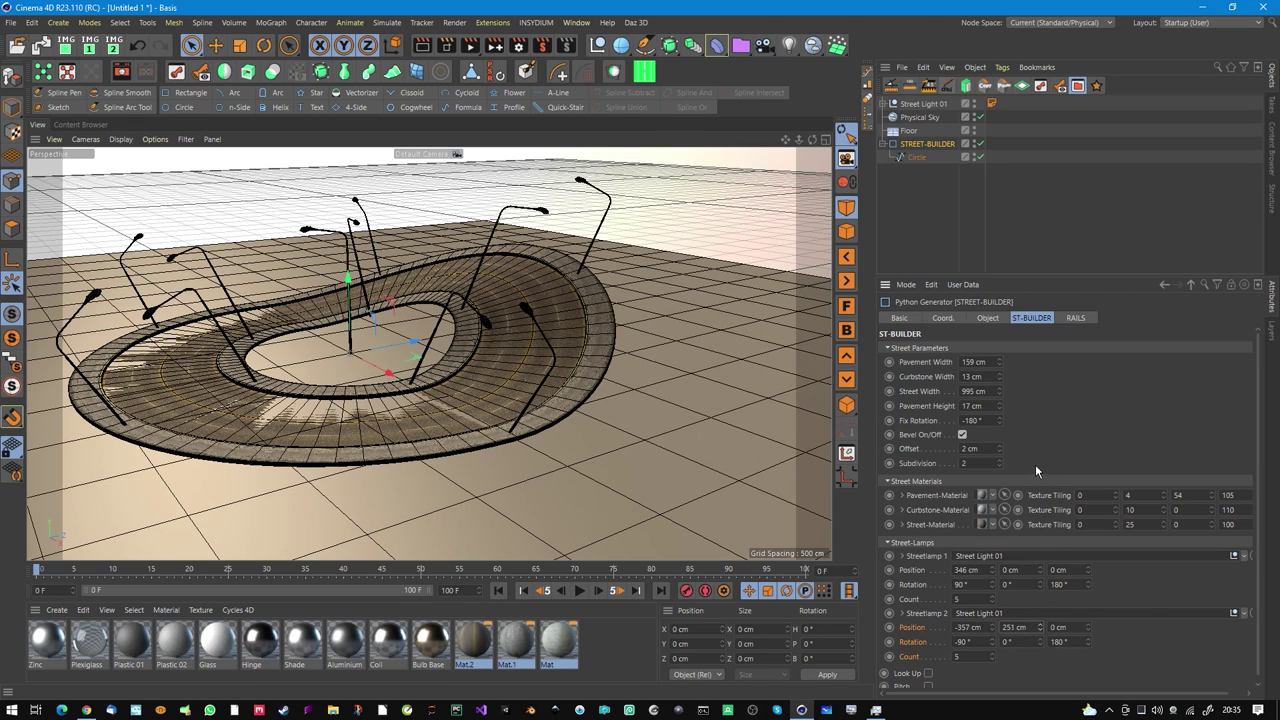
{"action": "left_click_drag", "start_coordinate": [540, 330], "coordinate": [556, 297], "text": "alt"}
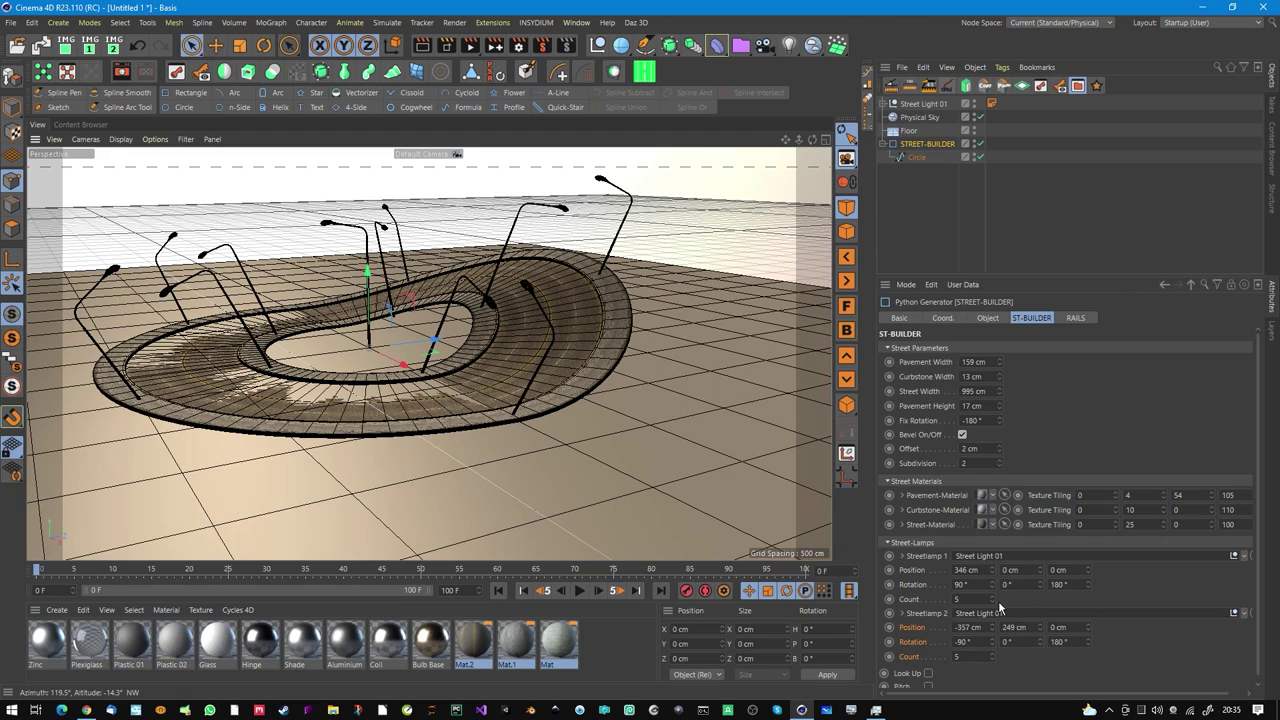
Enable Look Up and set all rotation values of Streetlamp 1 and Streetlamp 2 to 0°.
{"action": "left_click", "coordinate": [928, 673]}
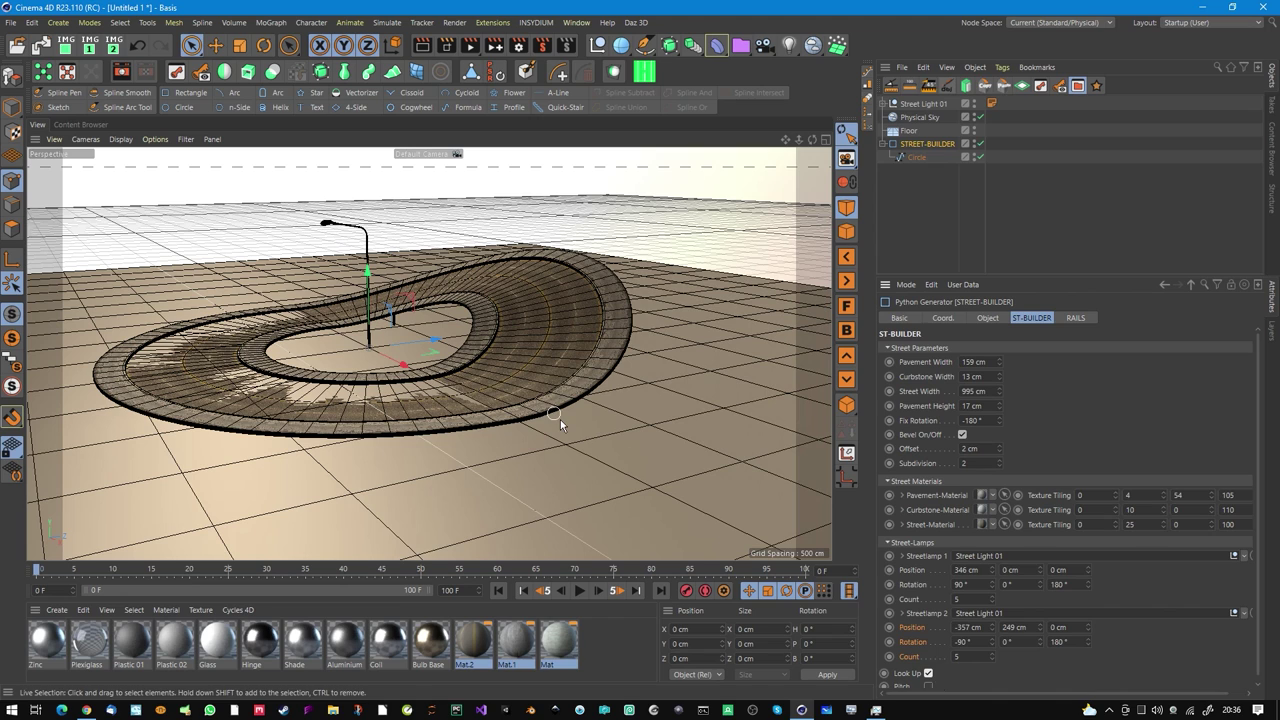
{"action": "left_click_drag", "start_coordinate": [562, 384], "coordinate": [536, 386], "text": "alt"}
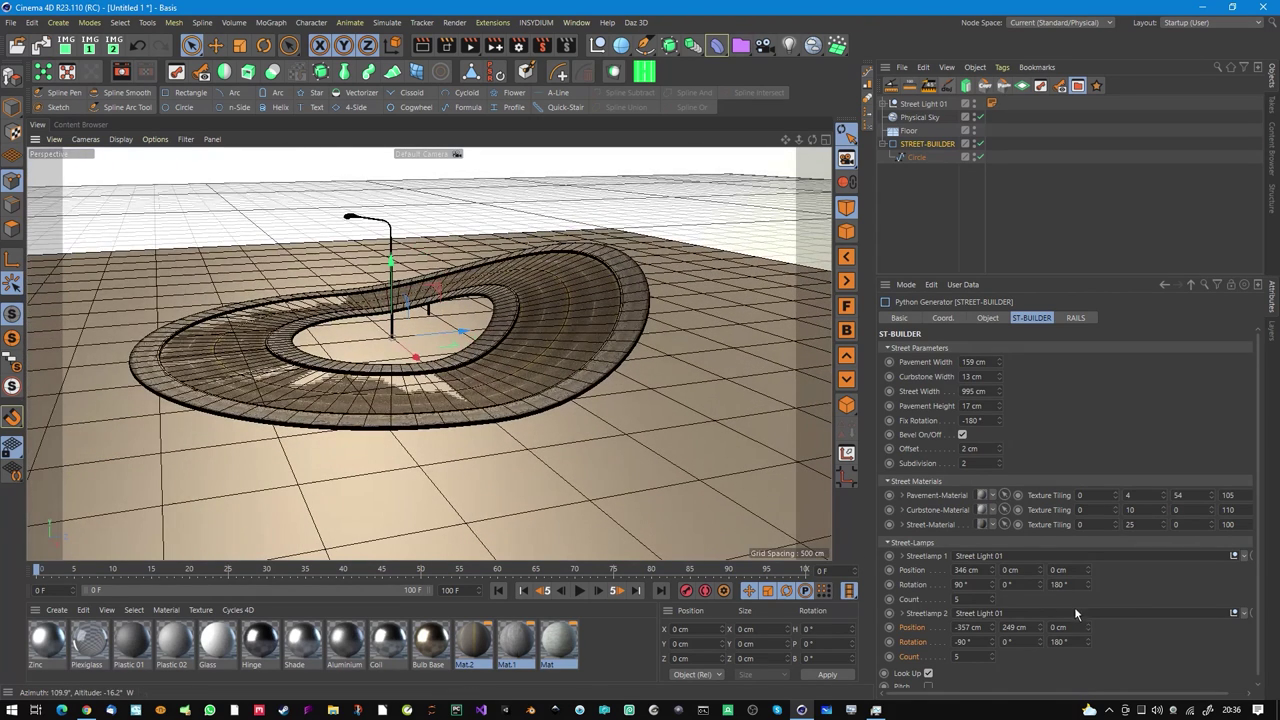
{"action": "left_click_drag", "start_coordinate": [1082, 591], "coordinate": [1035, 587]}
{"action": "key", "text": "Return"}
{"action": "left_click_drag", "start_coordinate": [1076, 643], "coordinate": [1031, 648]}
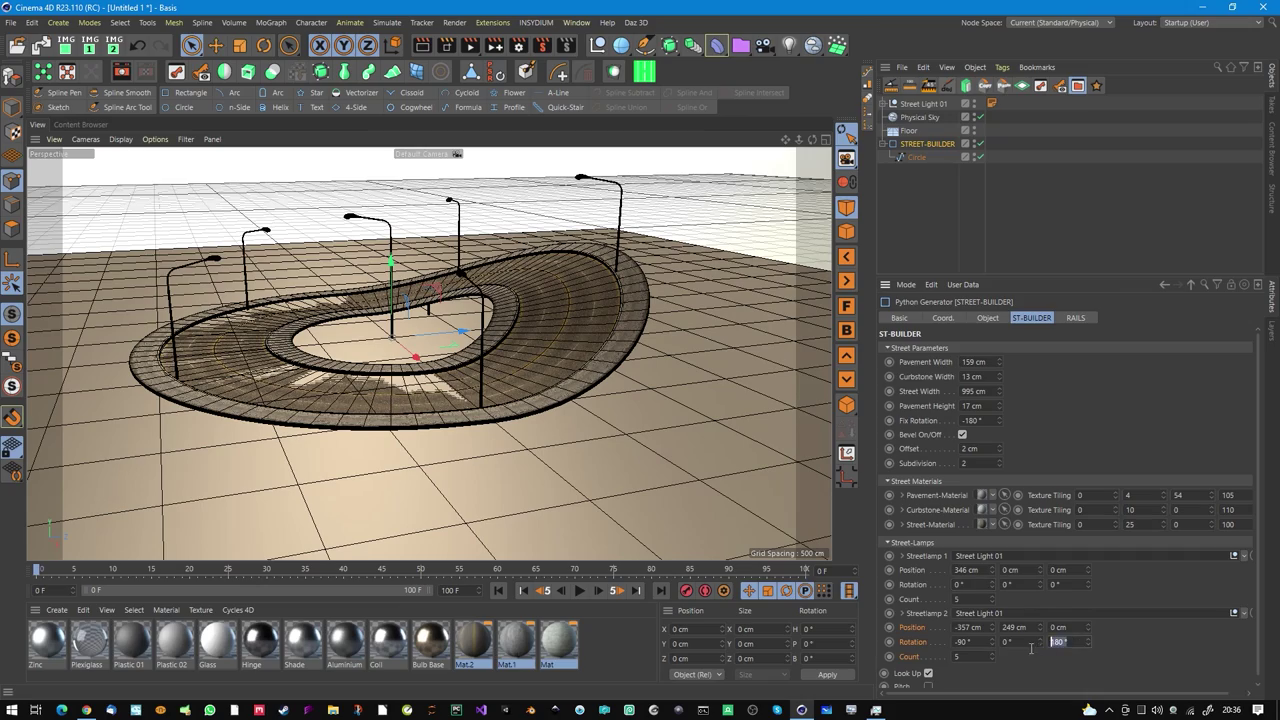
{"action": "type", "text": "0"}
{"action": "key", "text": "Return"}
Set Streetlamp 2's second position value to 228 cm to adjust the lamps along the raised street.
{"action": "mouse_move", "coordinate": [569, 319]}
{"action": "left_mouse_down", "text": "alt"}
{"action": "mouse_move", "coordinate": [667, 262]}
{"action": "mouse_move", "coordinate": [605, 290]}
{"action": "mouse_move", "coordinate": [568, 256]}
{"action": "mouse_move", "coordinate": [585, 330]}
{"action": "mouse_move", "coordinate": [556, 331]}
{"action": "left_mouse_up", "text": "alt"}
{"action": "left_click_drag", "start_coordinate": [435, 345], "coordinate": [625, 316], "text": "alt"}
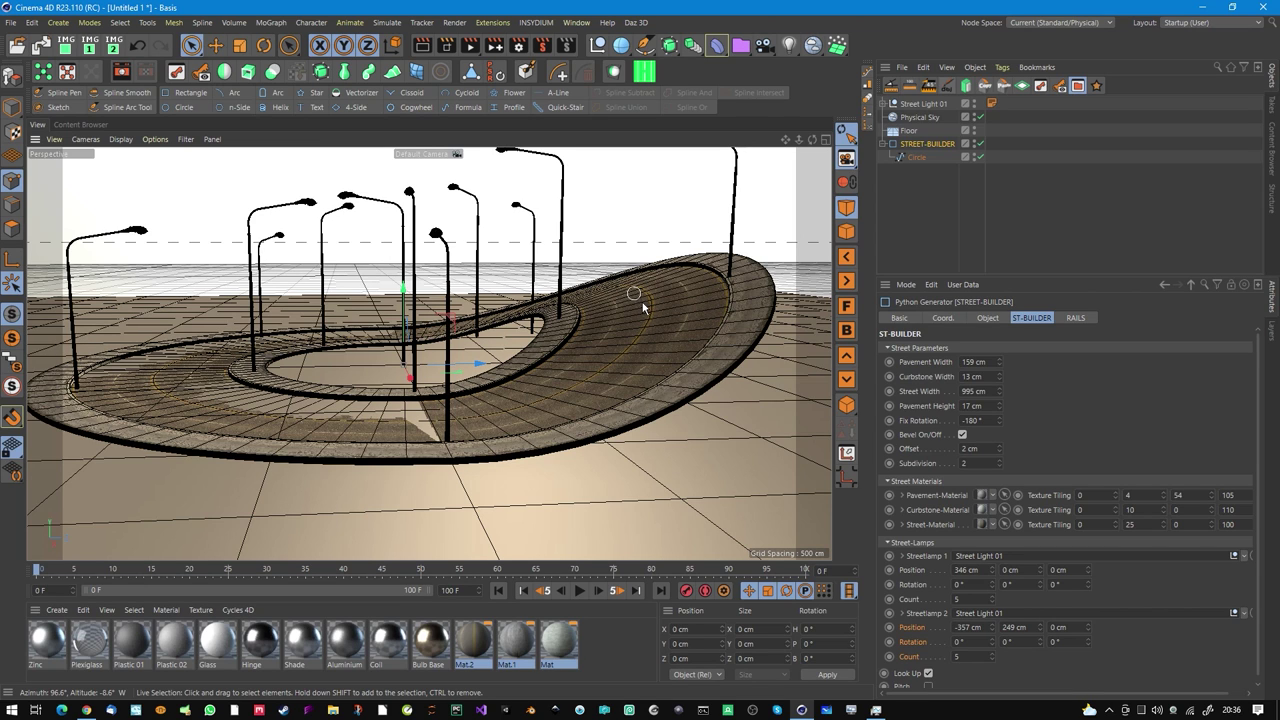
{"action": "left_click_drag", "start_coordinate": [665, 314], "coordinate": [637, 359], "text": "alt"}
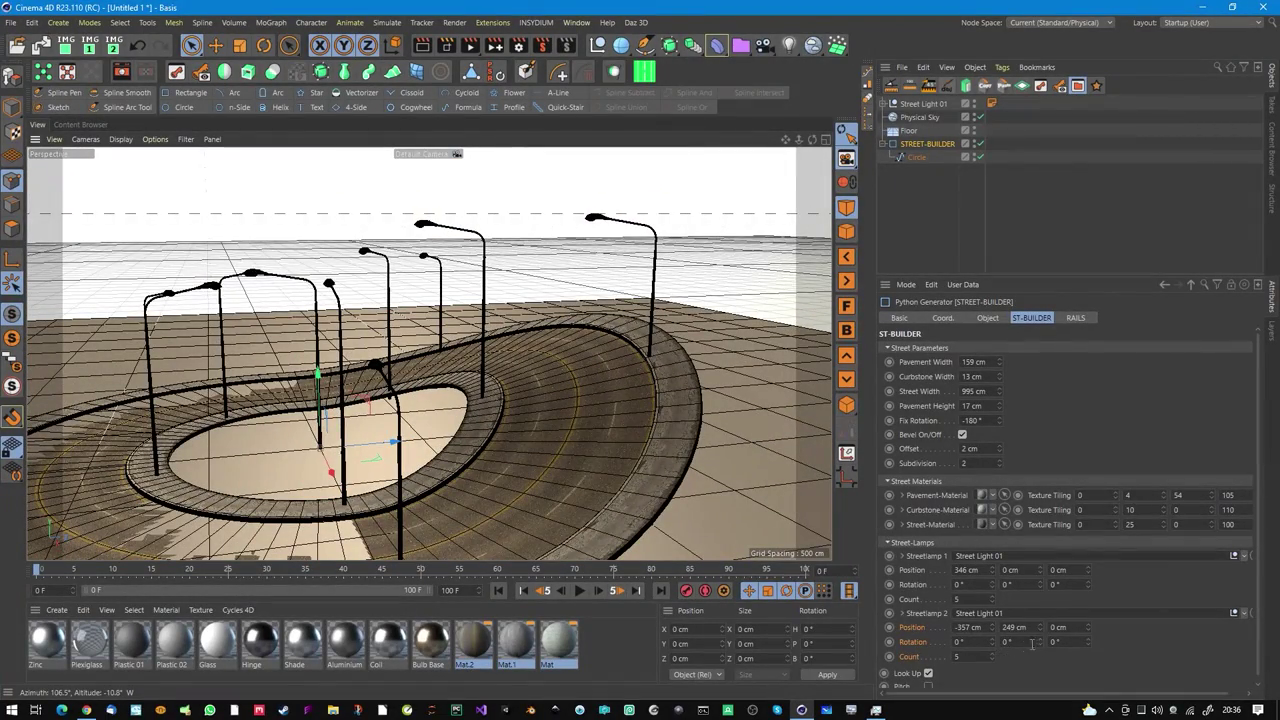
{"action": "left_click_drag", "start_coordinate": [1046, 636], "coordinate": [1049, 645]}
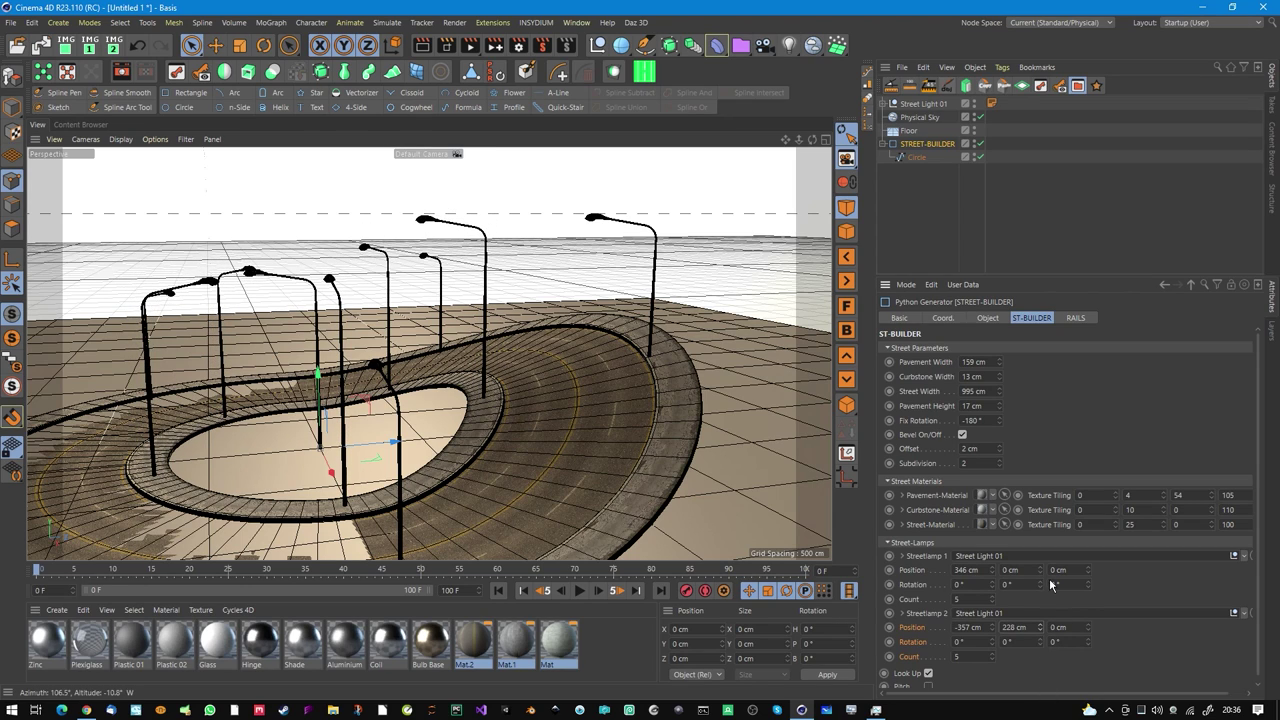
Set Streetlamp 1's first position value to 302 cm and its second position value to -207 cm.
{"action": "left_click_drag", "start_coordinate": [1040, 570], "coordinate": [1034, 619]}
{"action": "mouse_move", "coordinate": [1034, 704]}
{"action": "left_mouse_down"}
{"action": "mouse_move", "coordinate": [1034, 719]}
{"action": "mouse_move", "coordinate": [1031, 686]}
{"action": "left_mouse_up"}
{"action": "left_click_drag", "start_coordinate": [1040, 570], "coordinate": [1050, 607]}
{"action": "left_click_drag", "start_coordinate": [992, 570], "coordinate": [1008, 612]}
{"action": "left_click_drag", "start_coordinate": [812, 508], "coordinate": [655, 334], "text": "alt"}
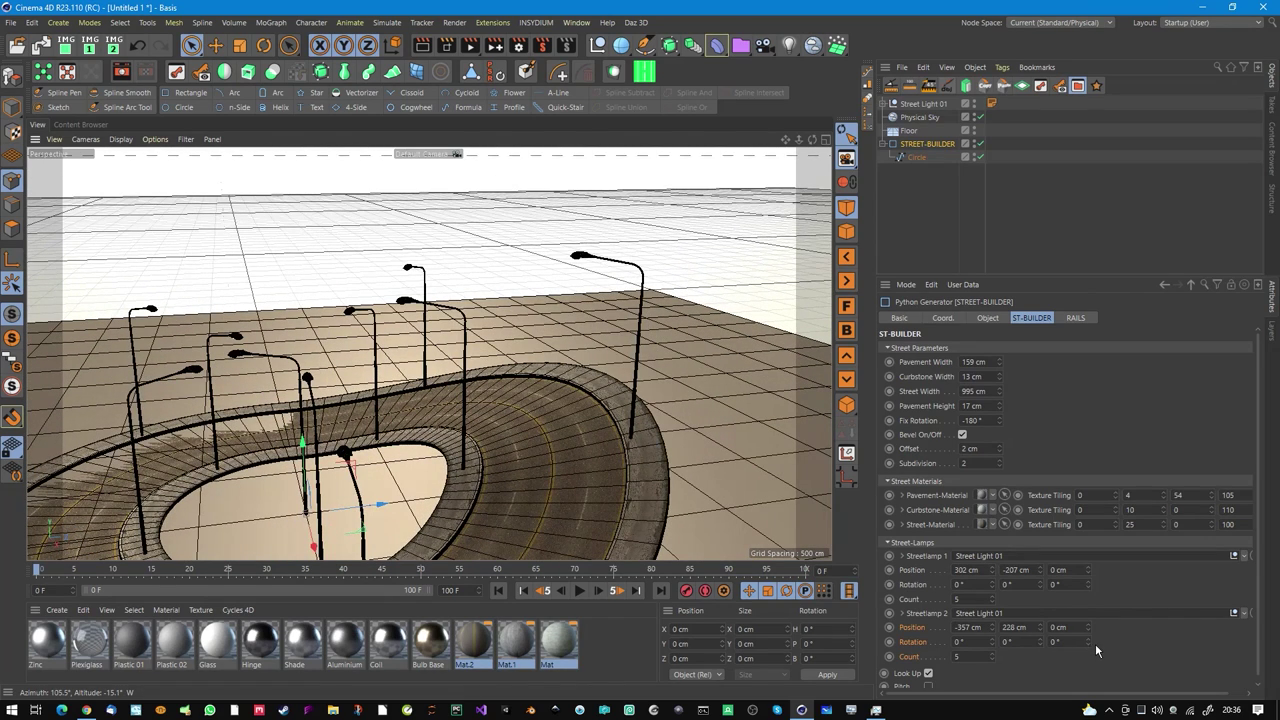
Set Streetlamp 2's first rotation value to -180° and return Streetlamp 1's first rotation value to 0°.
{"action": "left_click", "coordinate": [993, 646]}
{"action": "mouse_move", "coordinate": [993, 643]}
{"action": "left_mouse_down"}
{"action": "mouse_move", "coordinate": [1005, 510]}
{"action": "mouse_move", "coordinate": [997, 694]}
{"action": "mouse_move", "coordinate": [999, 650]}
{"action": "left_mouse_up"}
{"action": "left_click_drag", "start_coordinate": [993, 586], "coordinate": [1000, 580]}
{"action": "left_click_drag", "start_coordinate": [582, 341], "coordinate": [601, 427], "text": "alt"}
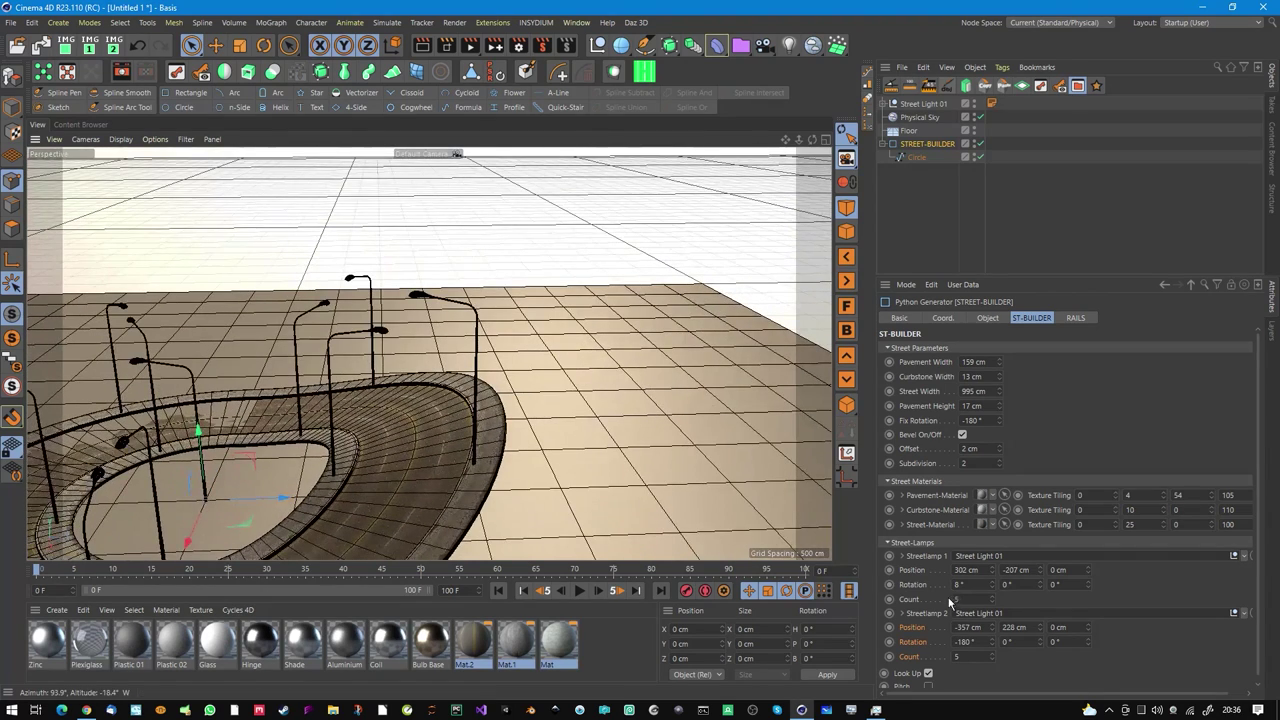
{"action": "left_click_drag", "start_coordinate": [995, 592], "coordinate": [998, 598]}
{"action": "left_click_drag", "start_coordinate": [400, 480], "coordinate": [590, 328], "text": "alt"}
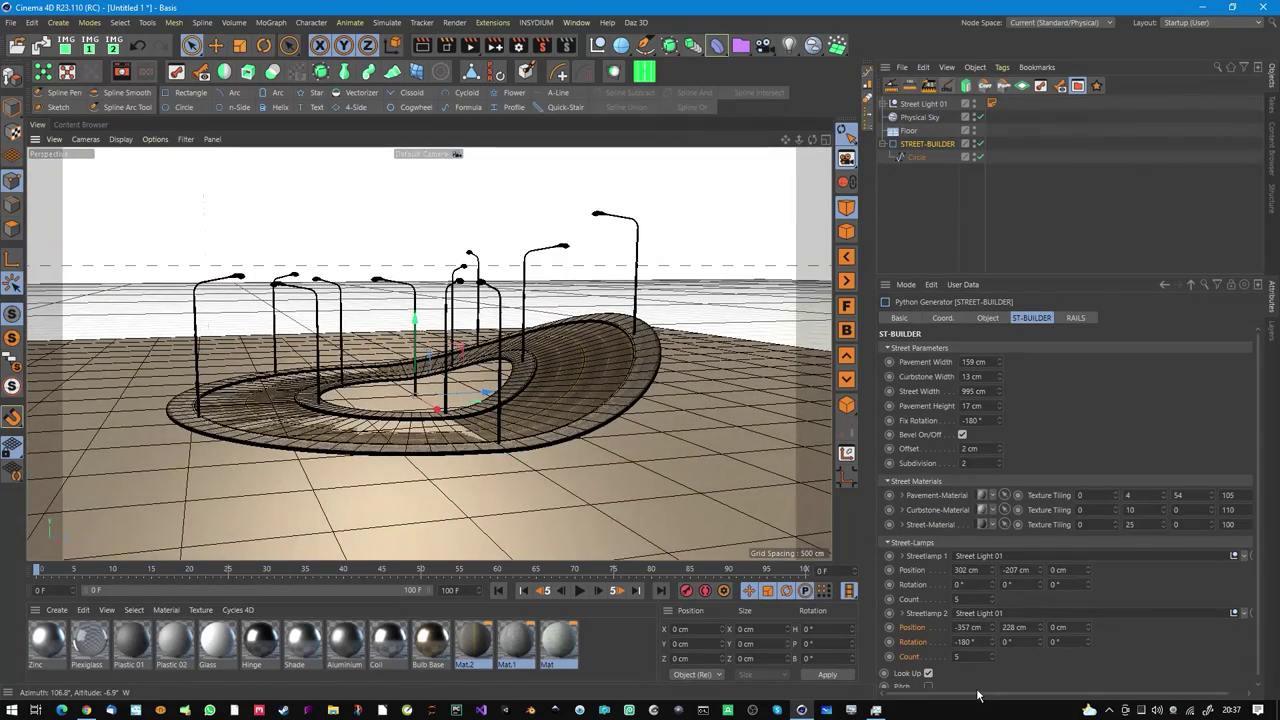
{"action": "scroll", "coordinate": [978, 694], "scroll_direction": "down", "scroll_amount": 1}
{"action": "scroll", "coordinate": [603, 388], "scroll_direction": "up", "scroll_amount": 3}
{"action": "left_click_drag", "start_coordinate": [563, 351], "coordinate": [645, 406], "text": "alt"}
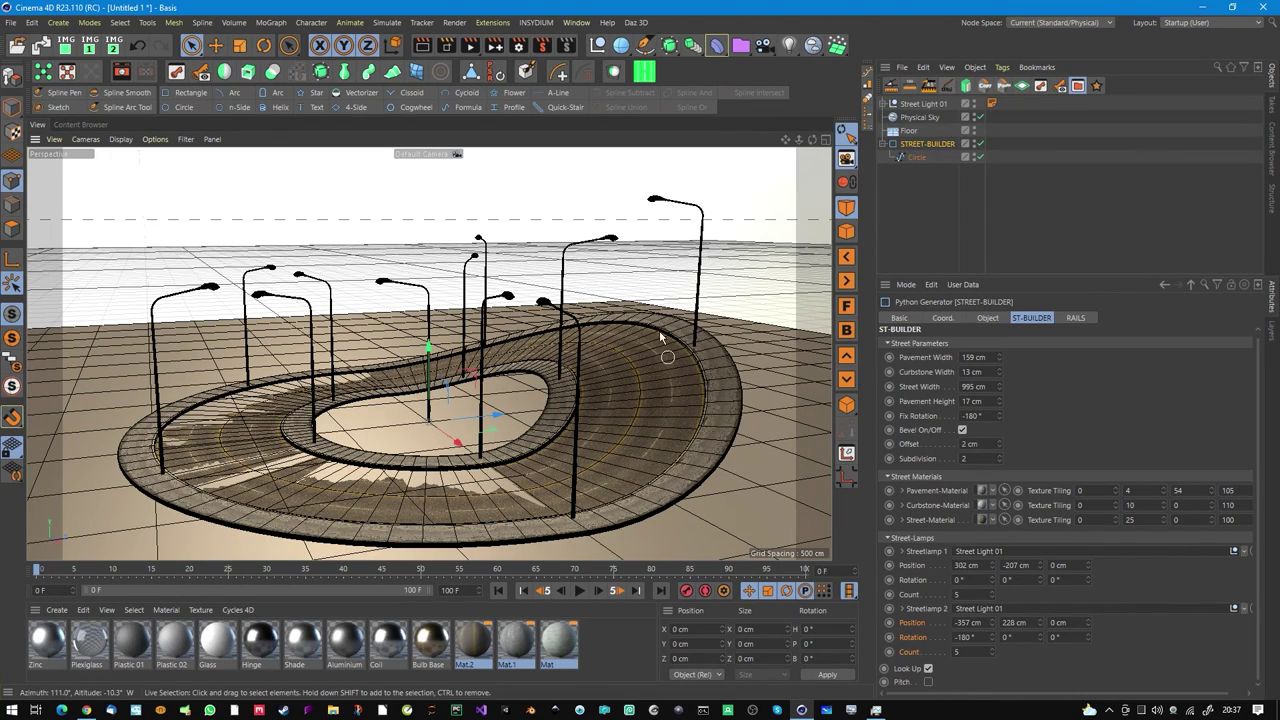
Enable Pitch for the street lamps and set Streetlamp 2's second position value to 183 cm.
{"action": "left_click", "coordinate": [928, 682]}
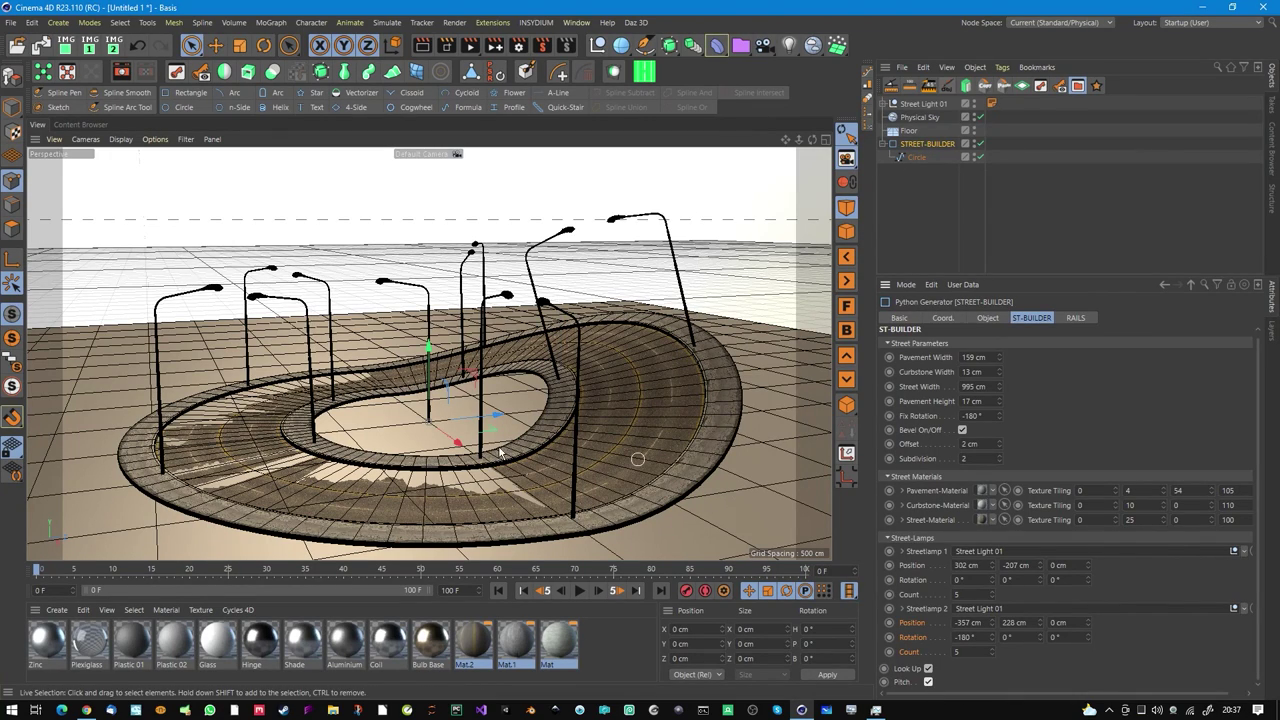
{"action": "left_click_drag", "start_coordinate": [248, 372], "coordinate": [185, 350], "text": "alt"}
{"action": "middle_click_drag", "start_coordinate": [268, 349], "coordinate": [362, 366], "text": "alt"}
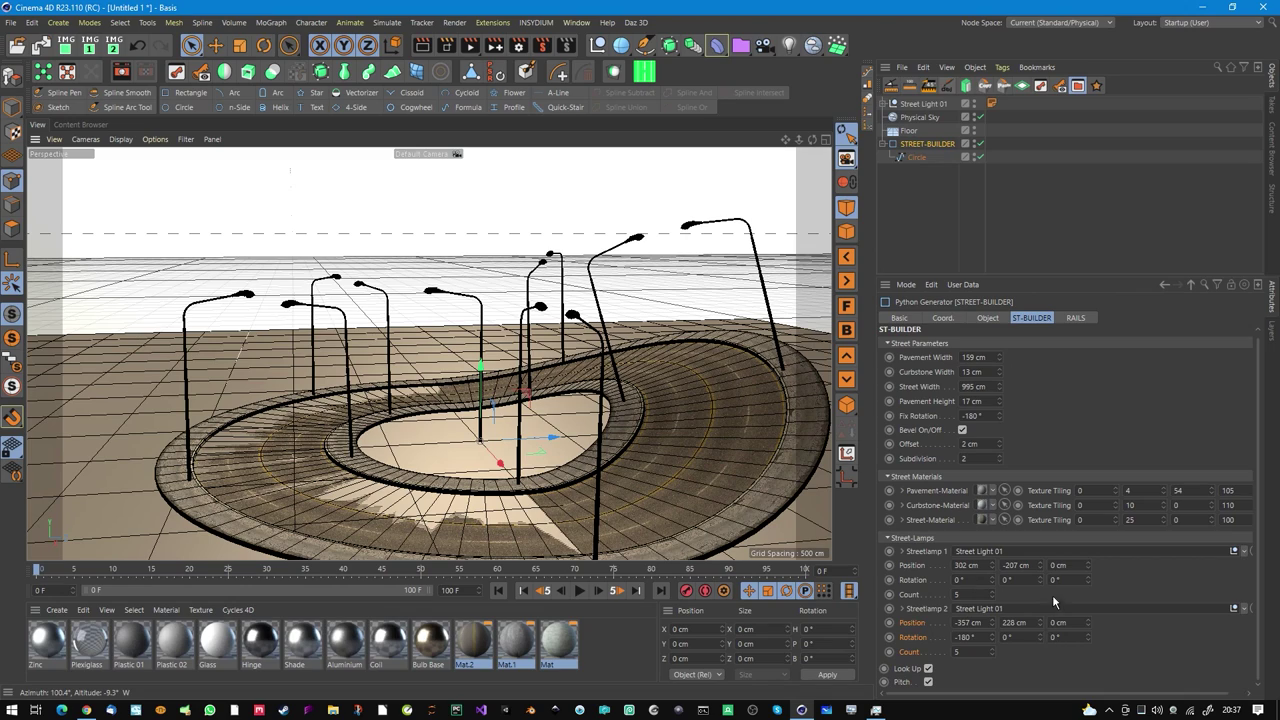
{"action": "left_click_drag", "start_coordinate": [1042, 630], "coordinate": [1054, 657]}
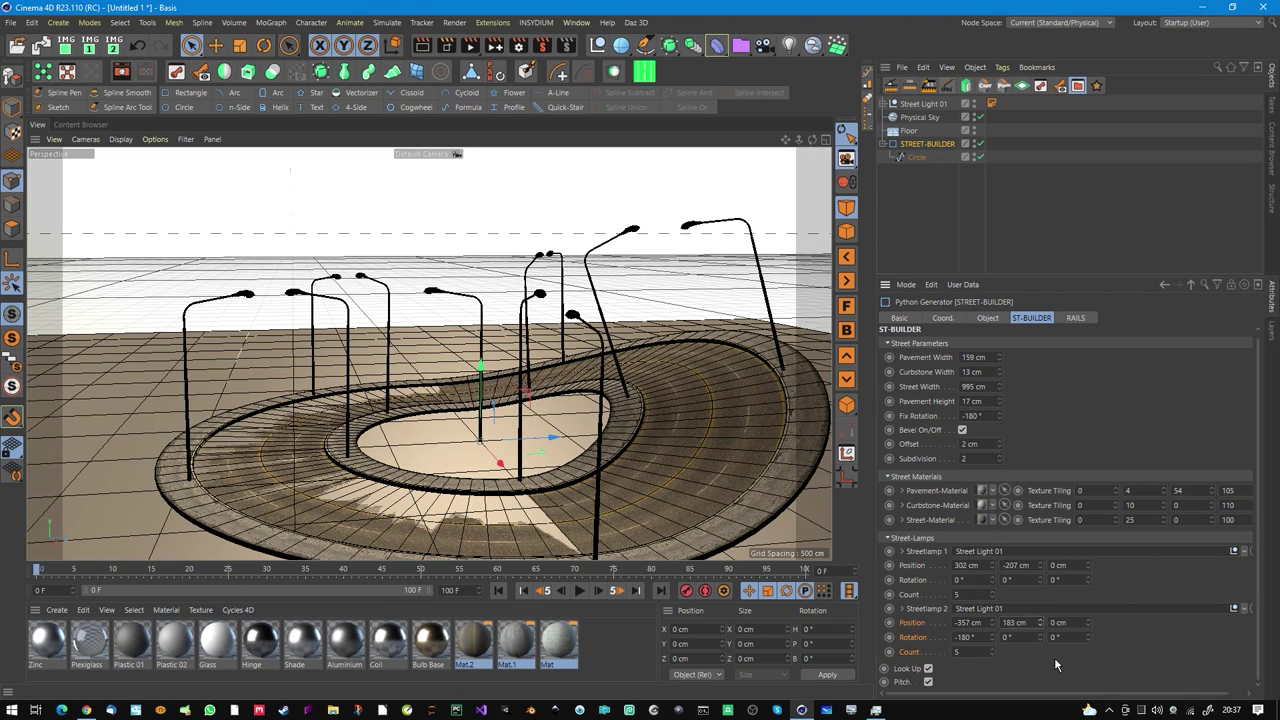
{"action": "left_click_drag", "start_coordinate": [612, 402], "coordinate": [460, 380], "text": "alt"}
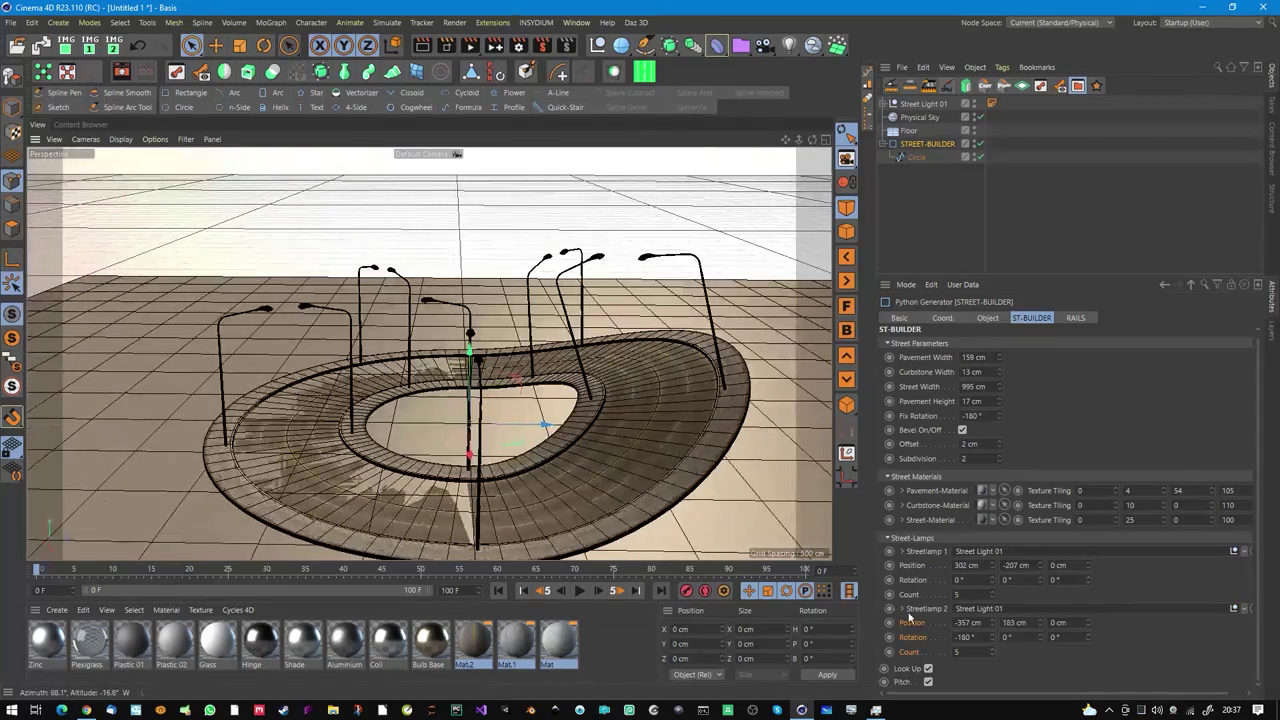
Turn Look Up and Pitch off and back on to compare the lamps' alignment along the raised street.
{"action": "left_click", "coordinate": [928, 669]}
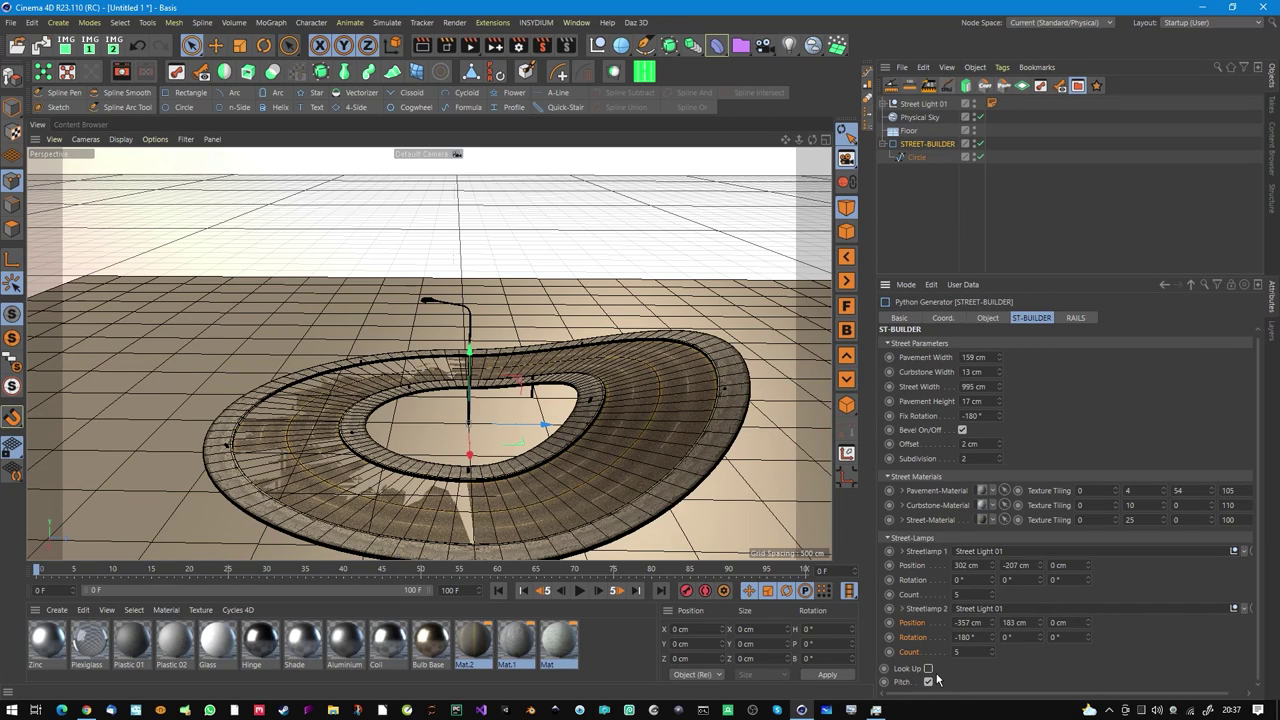
{"action": "left_click", "coordinate": [929, 669]}
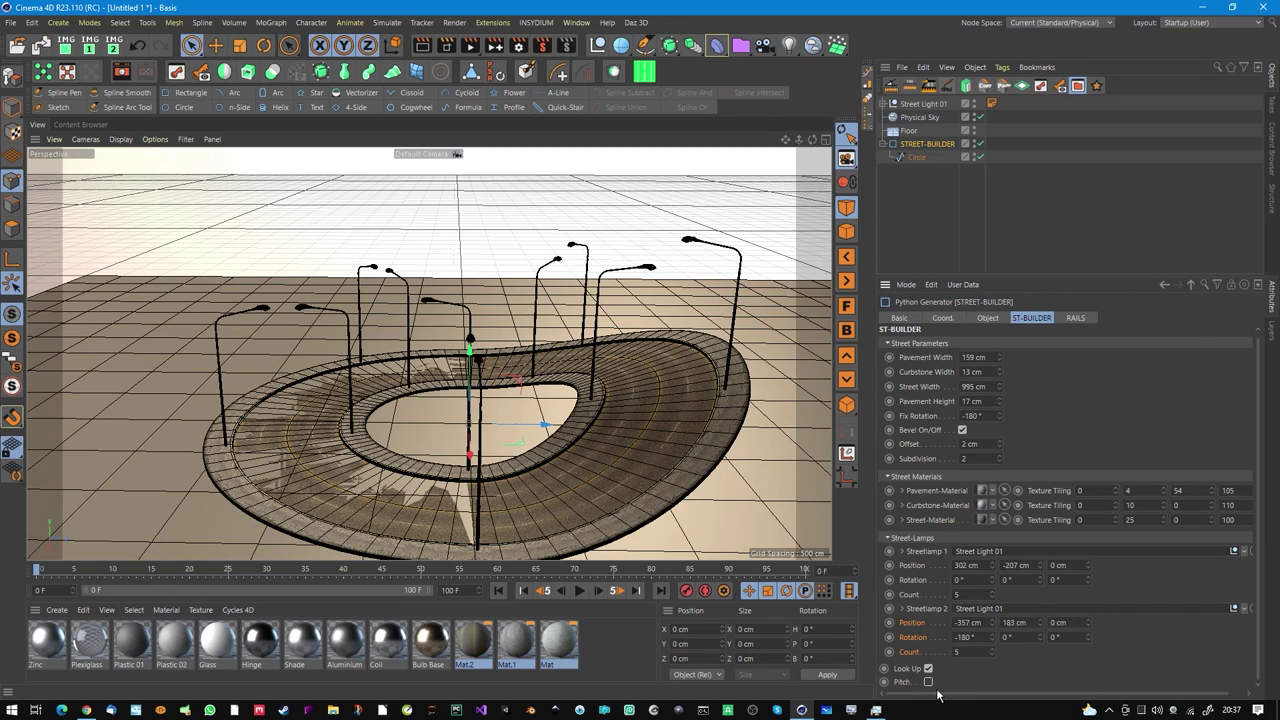
{"action": "left_click", "coordinate": [928, 682]}
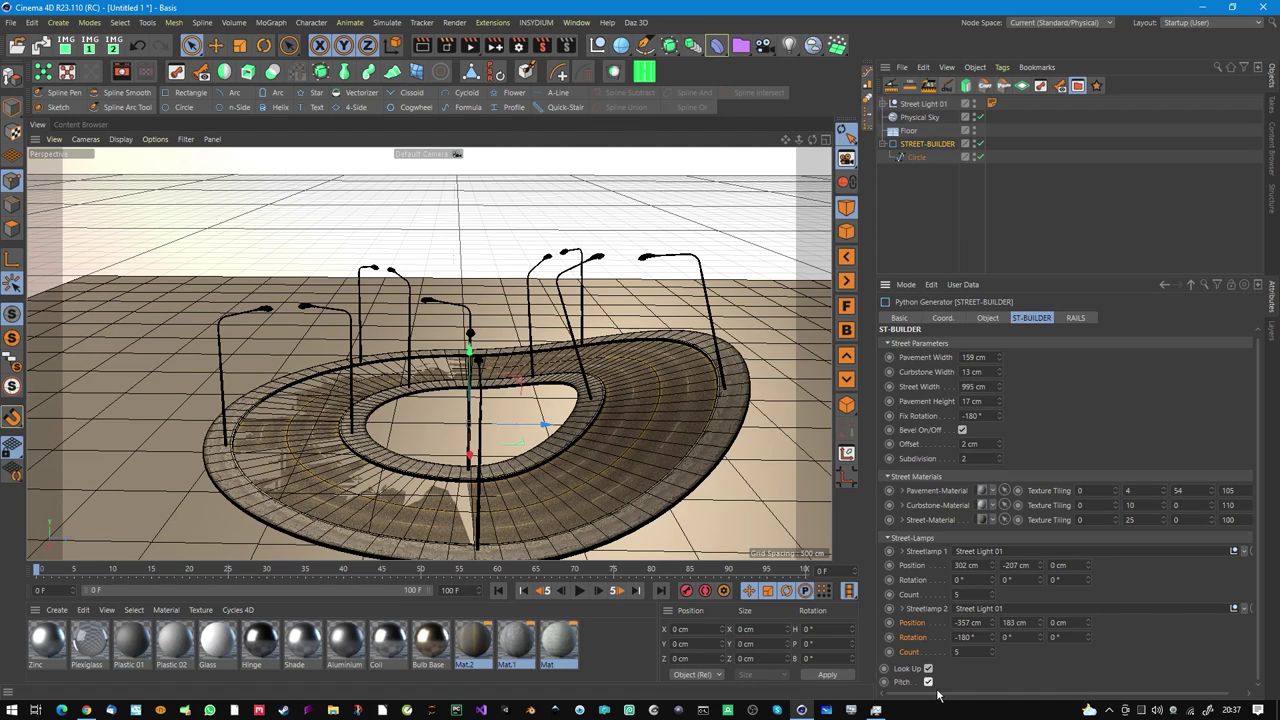
{"action": "left_click_drag", "start_coordinate": [625, 462], "coordinate": [668, 390], "text": "alt"}
{"action": "mouse_move", "coordinate": [558, 346]}
{"action": "left_mouse_down", "text": "alt"}
{"action": "mouse_move", "coordinate": [629, 356]}
{"action": "mouse_move", "coordinate": [555, 350]}
{"action": "left_mouse_up", "text": "alt"}
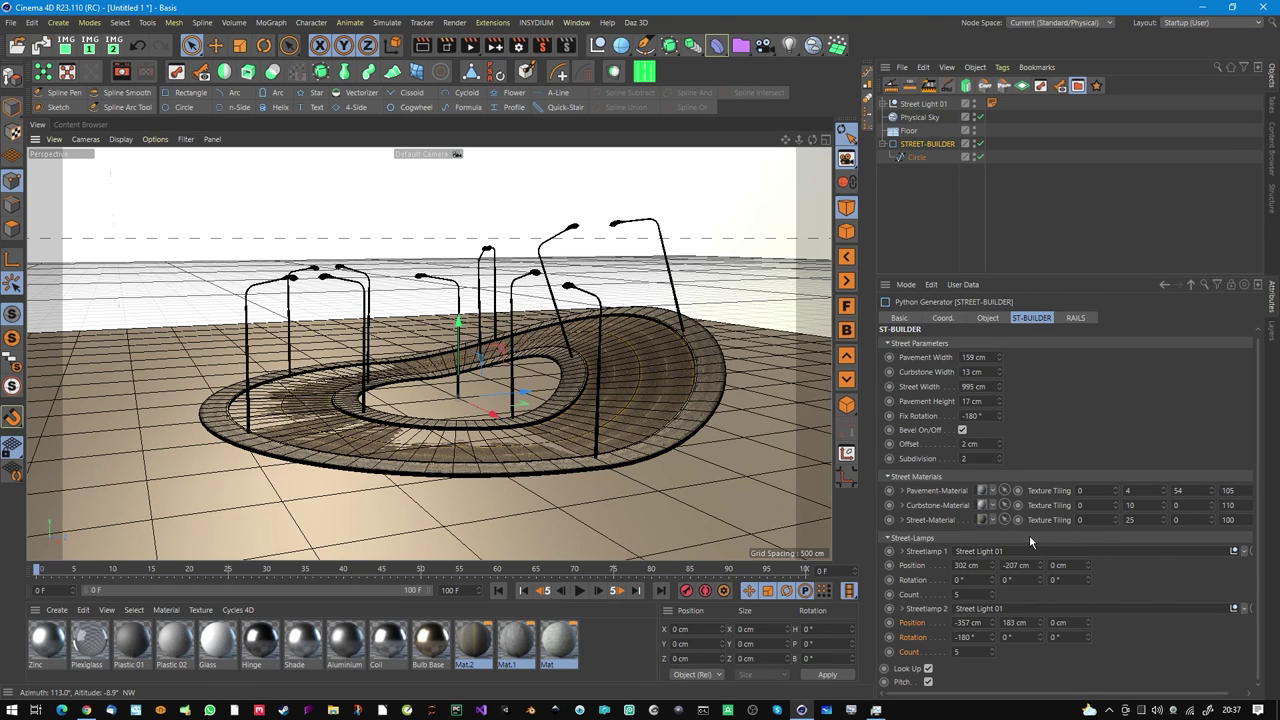
Render the street in the viewport and raise the STREET-BUILDER object slightly so the road surface clears the floor.
{"action": "left_click", "coordinate": [1077, 320]}
{"action": "right_click_drag", "start_coordinate": [650, 343], "coordinate": [728, 343], "text": "alt"}
{"action": "left_click_drag", "start_coordinate": [728, 343], "coordinate": [578, 368], "text": "alt"}
{"action": "scroll", "coordinate": [578, 368], "scroll_direction": "down", "scroll_amount": 8}
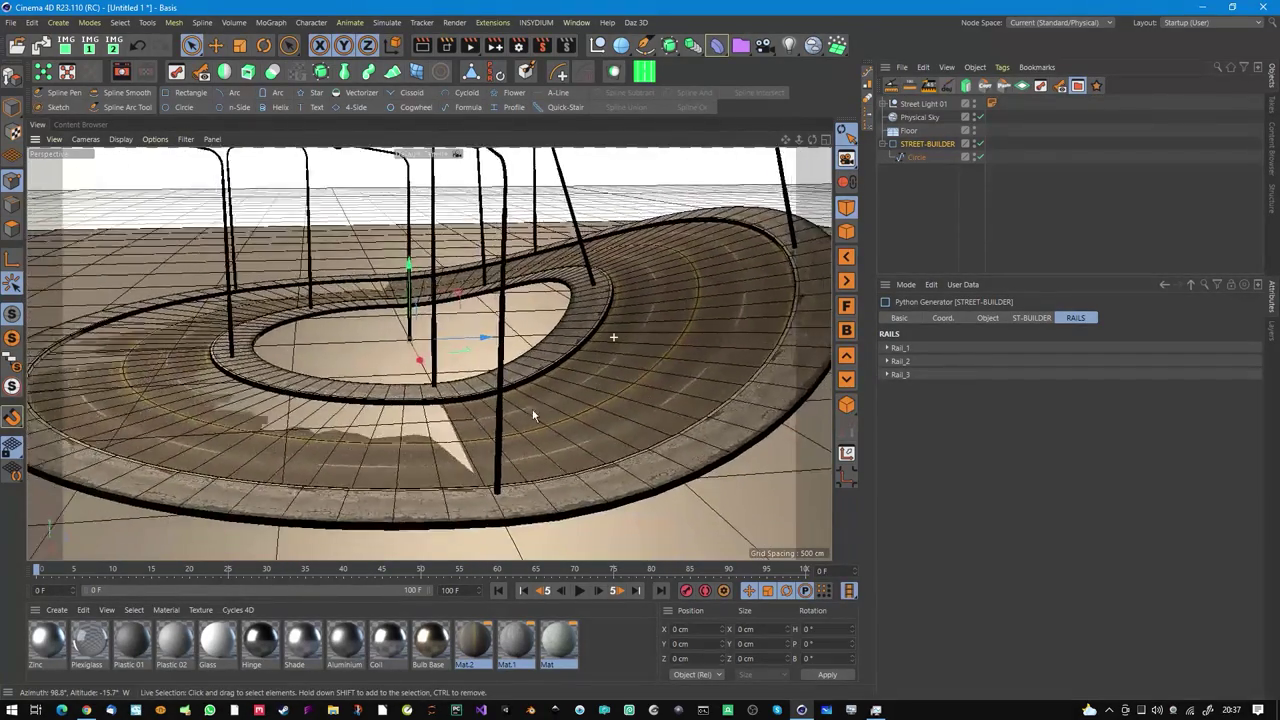
{"action": "left_click", "coordinate": [424, 50]}
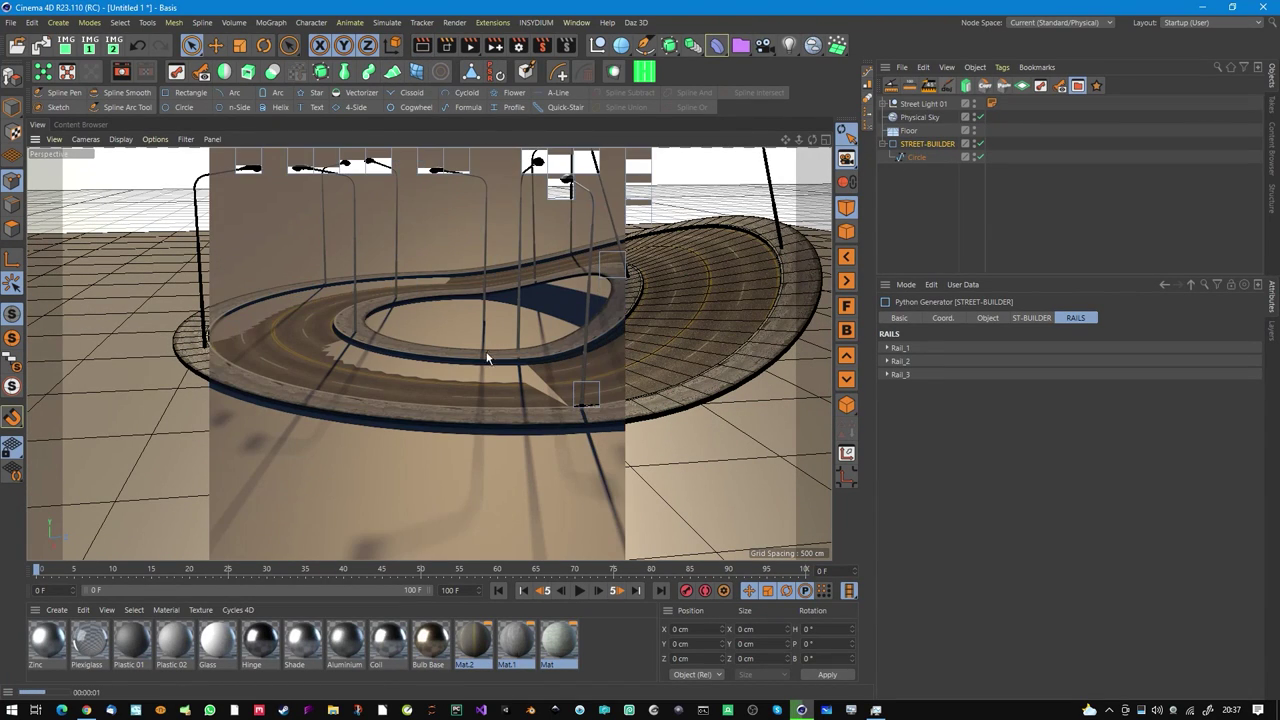
{"action": "left_click_drag", "start_coordinate": [529, 390], "coordinate": [590, 355], "text": "alt"}
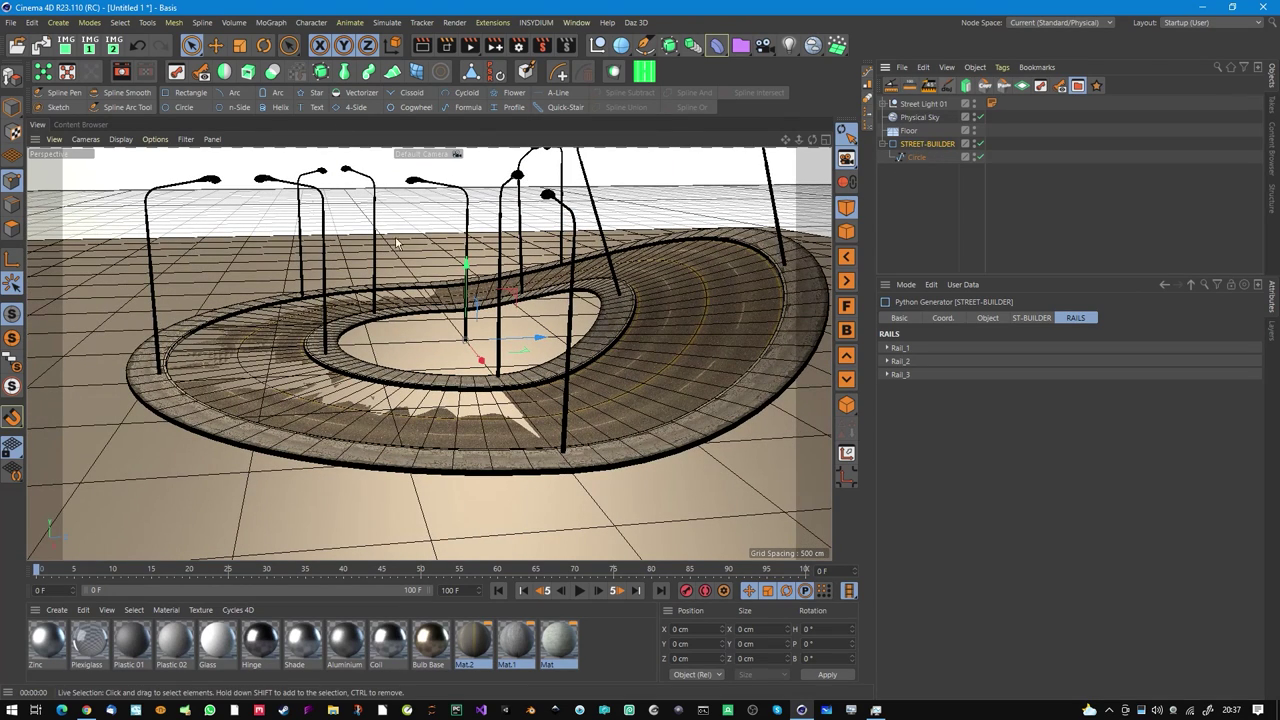
{"action": "left_click_drag", "start_coordinate": [470, 270], "coordinate": [471, 271]}
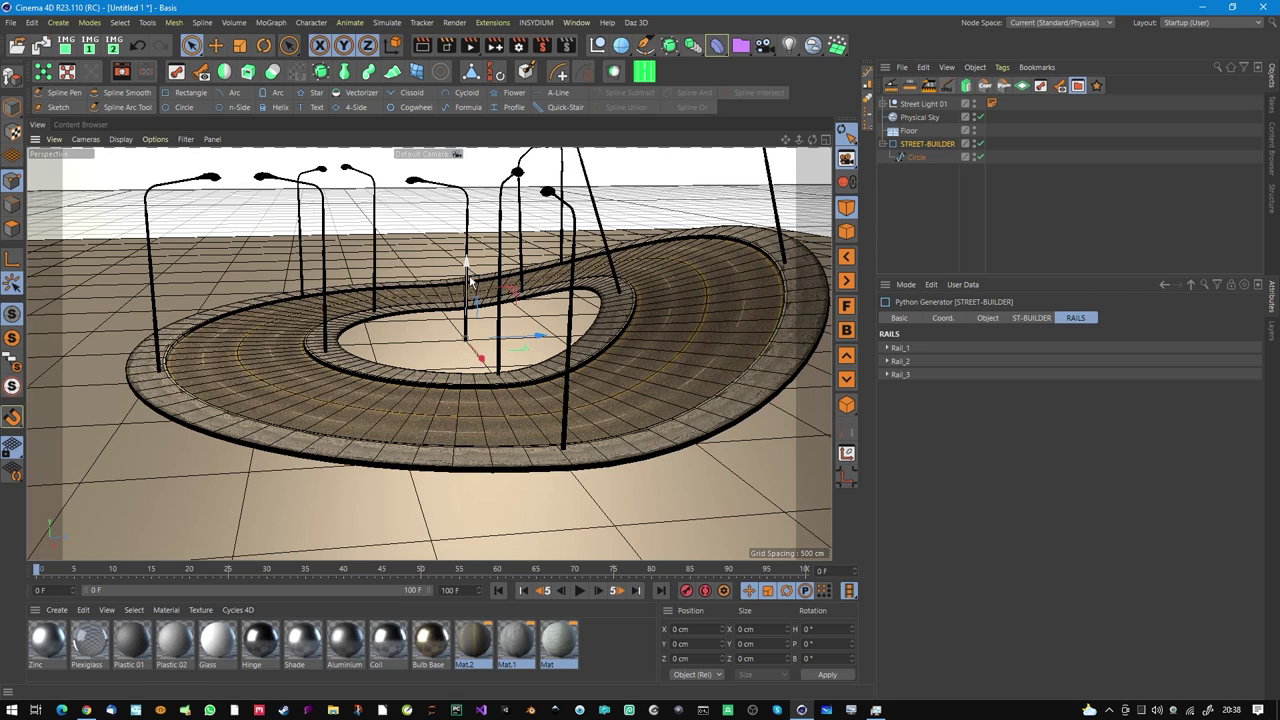
{"action": "mouse_move", "coordinate": [586, 389]}
{"action": "left_mouse_down", "text": "alt"}
{"action": "mouse_move", "coordinate": [613, 407]}
{"action": "mouse_move", "coordinate": [579, 404]}
{"action": "left_mouse_up", "text": "alt"}
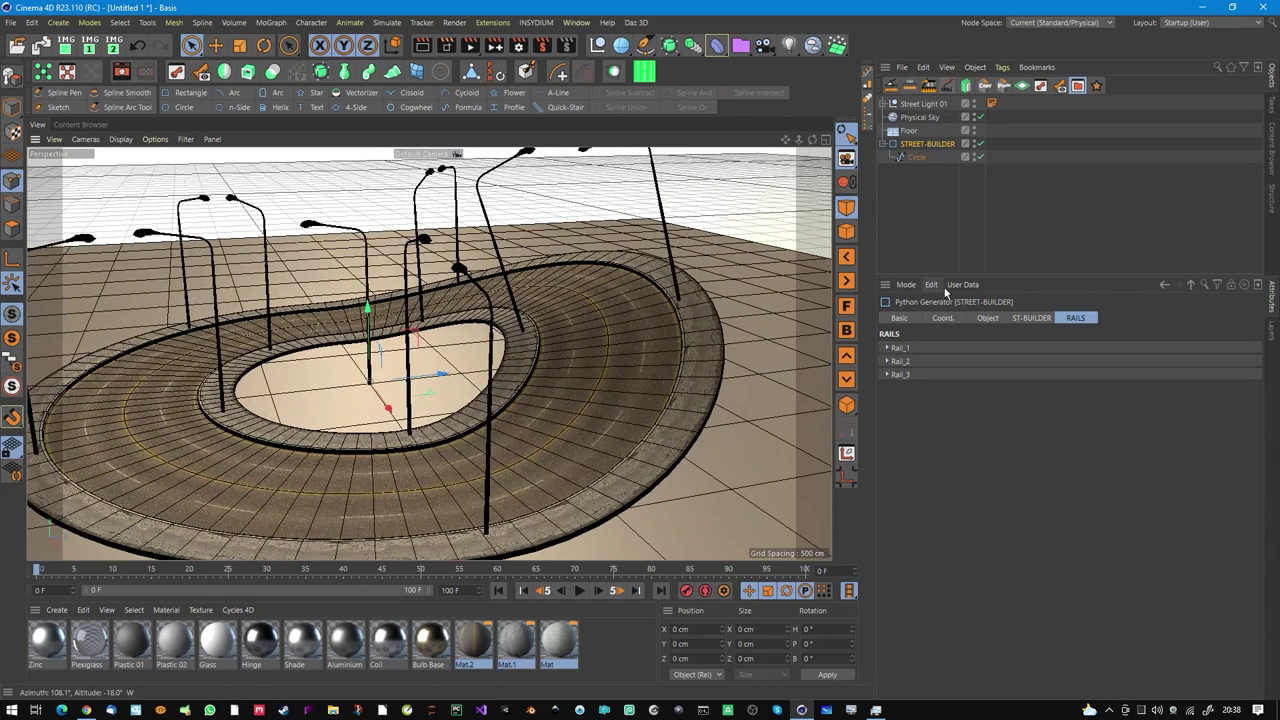
Open the Rail_1 settings, switch the rail on and disable the Physical Sky.
{"action": "left_click", "coordinate": [928, 348]}
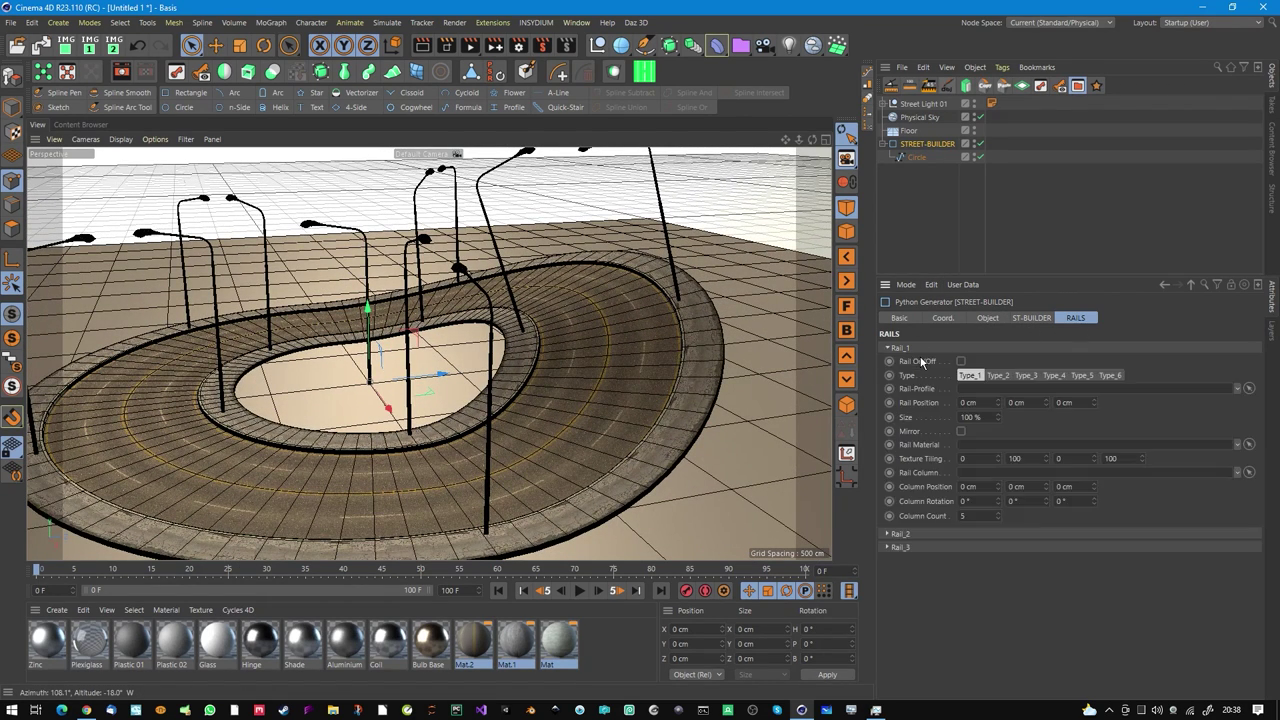
{"action": "right_click_drag", "start_coordinate": [630, 332], "coordinate": [677, 309], "text": "alt"}
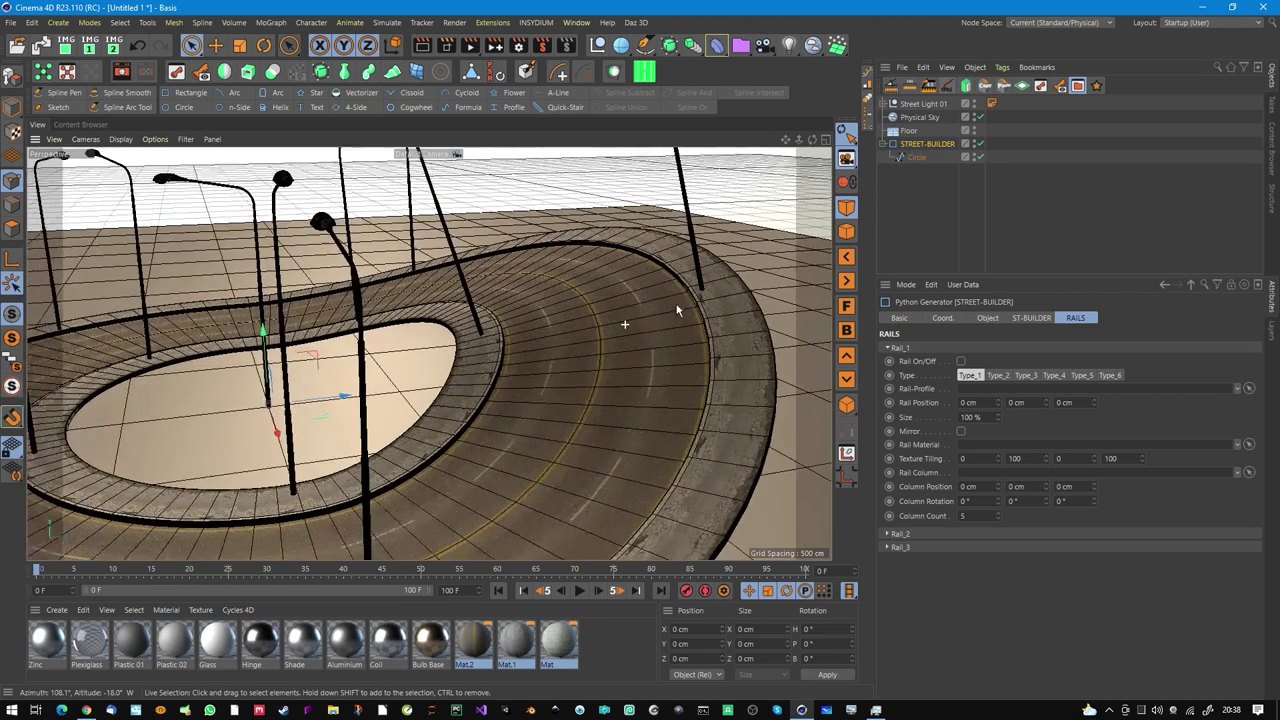
{"action": "left_click_drag", "start_coordinate": [626, 340], "coordinate": [670, 342], "text": "alt"}
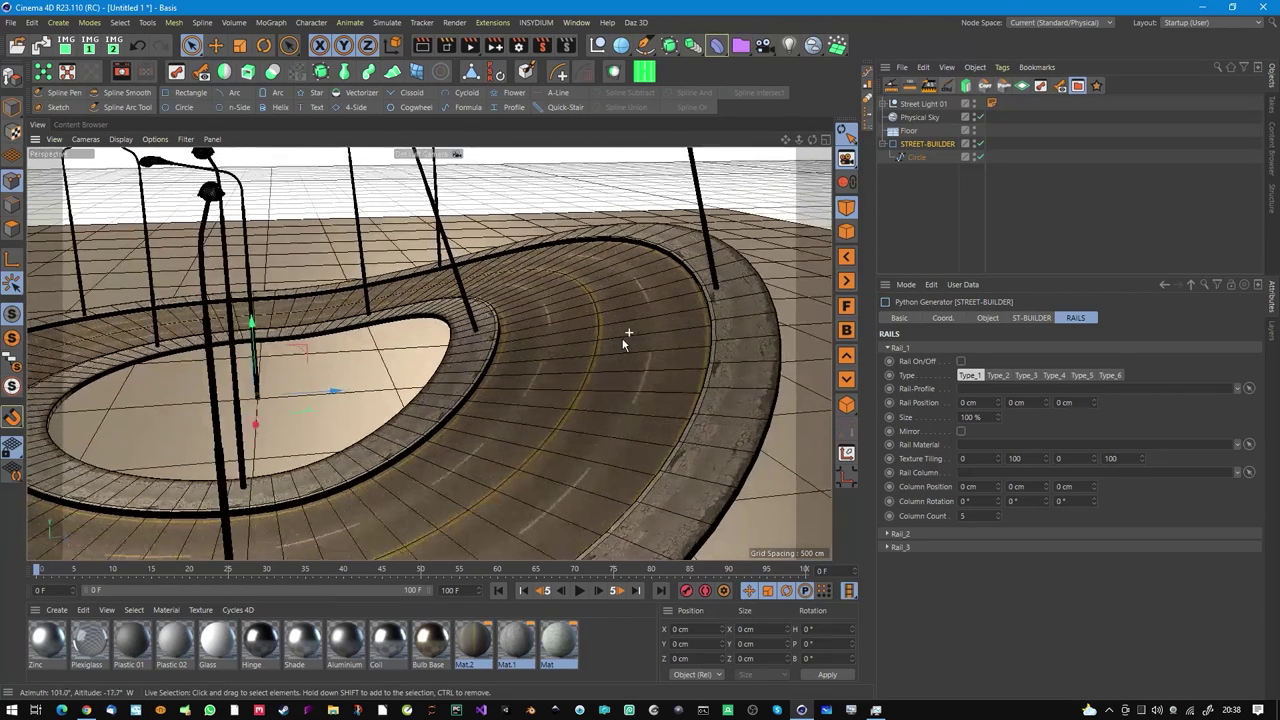
{"action": "left_click", "coordinate": [961, 361]}
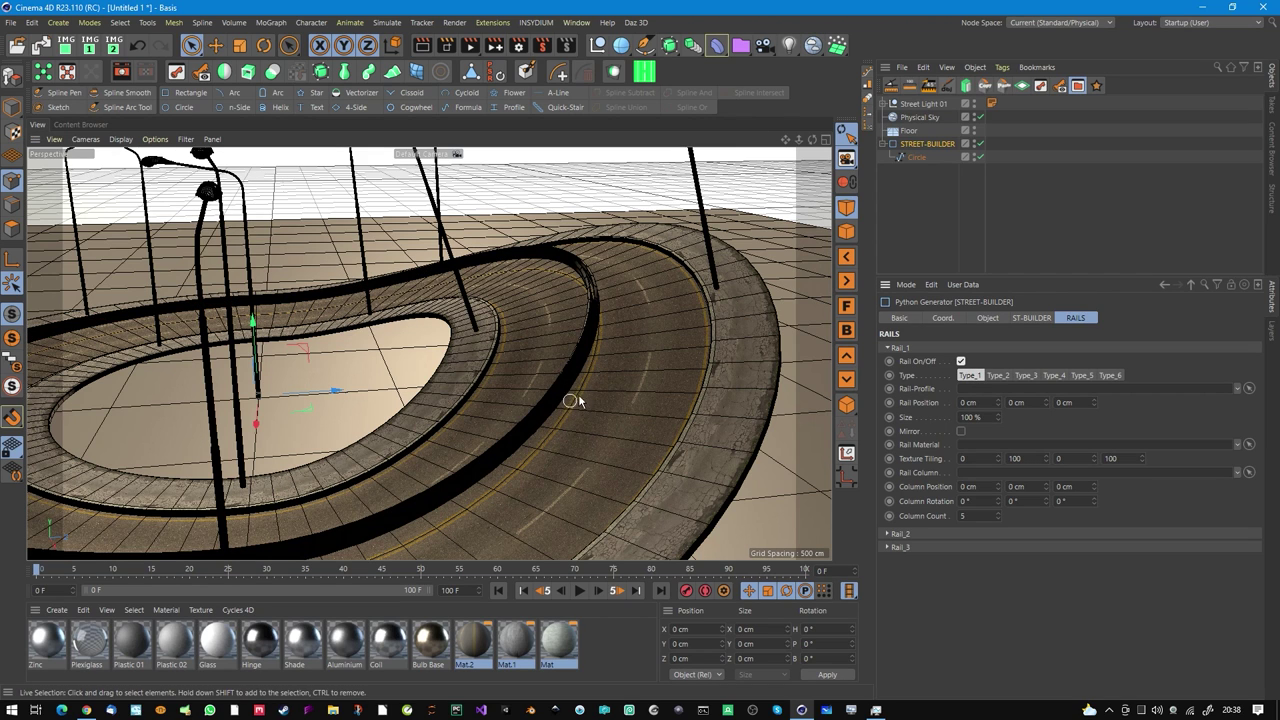
{"action": "left_click_drag", "start_coordinate": [606, 327], "coordinate": [505, 298], "text": "alt"}
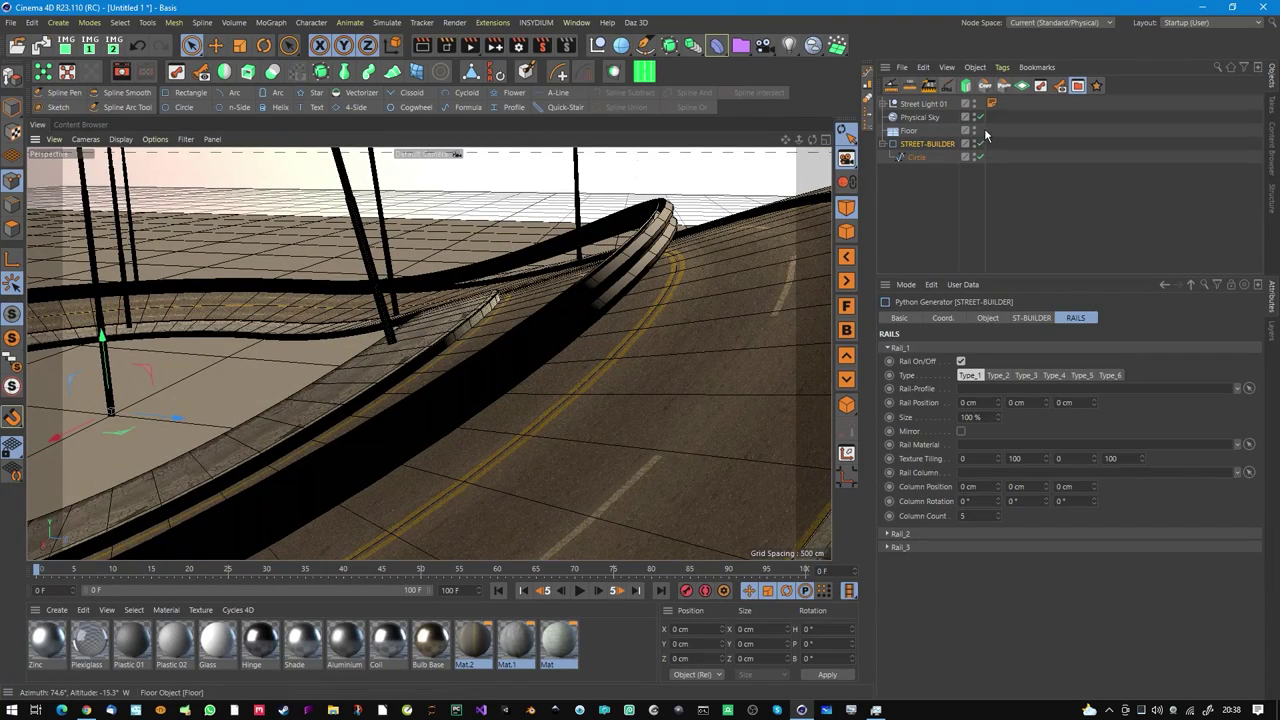
{"action": "left_click", "coordinate": [980, 117]}
{"action": "left_click_drag", "start_coordinate": [623, 306], "coordinate": [838, 398], "text": "alt"}
{"action": "left_click_drag", "start_coordinate": [598, 313], "coordinate": [823, 327], "text": "alt"}
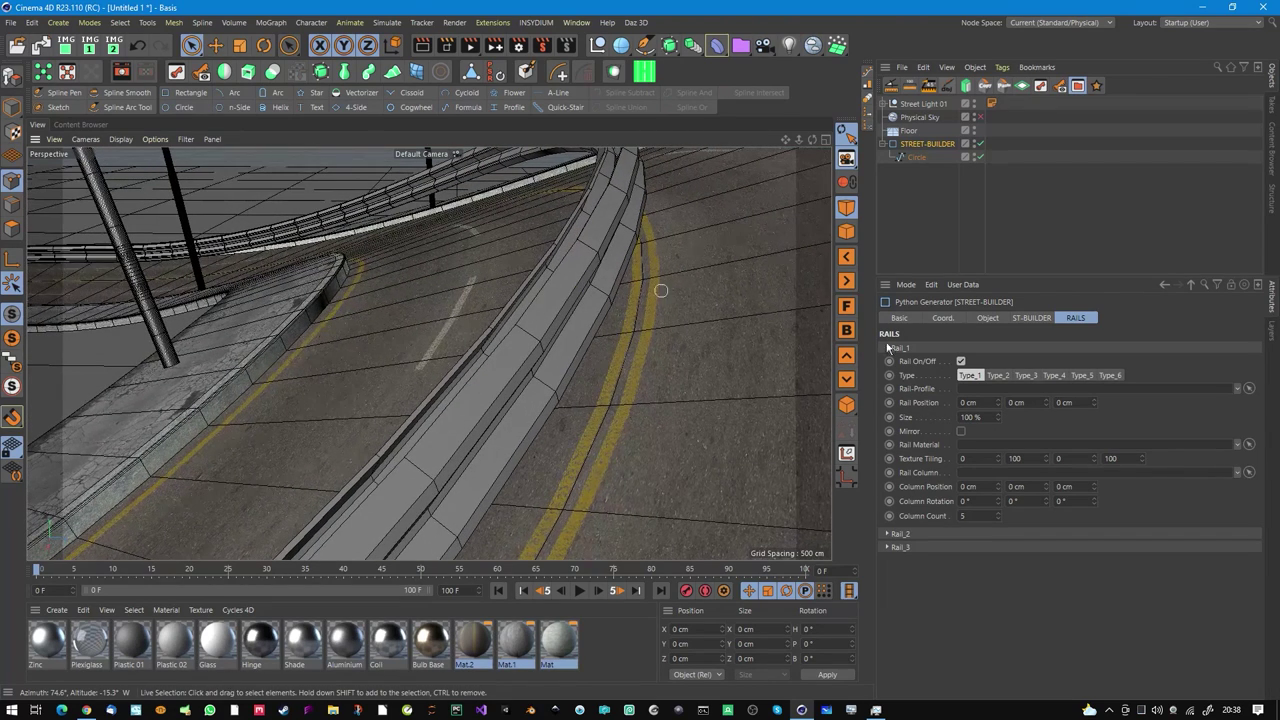
Try Type_2, Type_3 and Type_4 as the Rail_1 shape and inspect each along the street.
{"action": "left_click", "coordinate": [998, 375]}
{"action": "left_click_drag", "start_coordinate": [591, 356], "coordinate": [560, 305], "text": "alt"}
{"action": "left_click", "coordinate": [1030, 376]}
{"action": "left_click_drag", "start_coordinate": [715, 307], "coordinate": [697, 261], "text": "alt"}
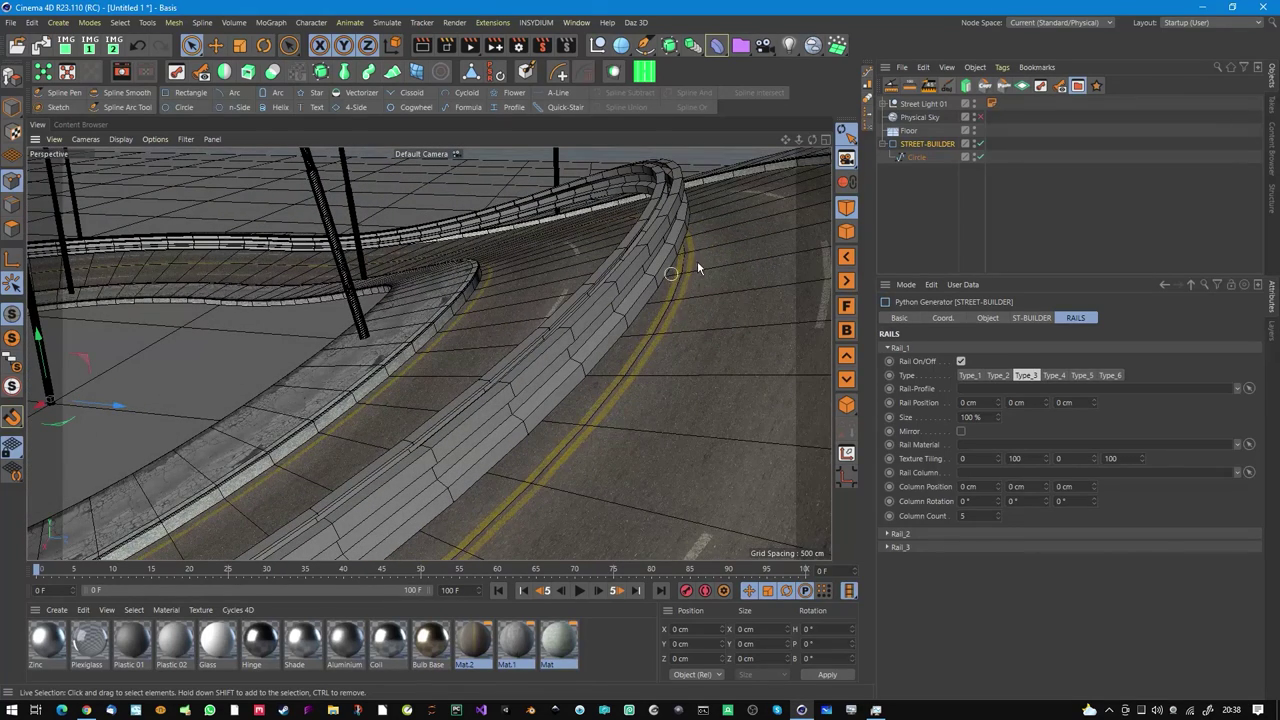
{"action": "left_click", "coordinate": [1062, 382]}
{"action": "left_click_drag", "start_coordinate": [600, 280], "coordinate": [657, 271], "text": "alt"}
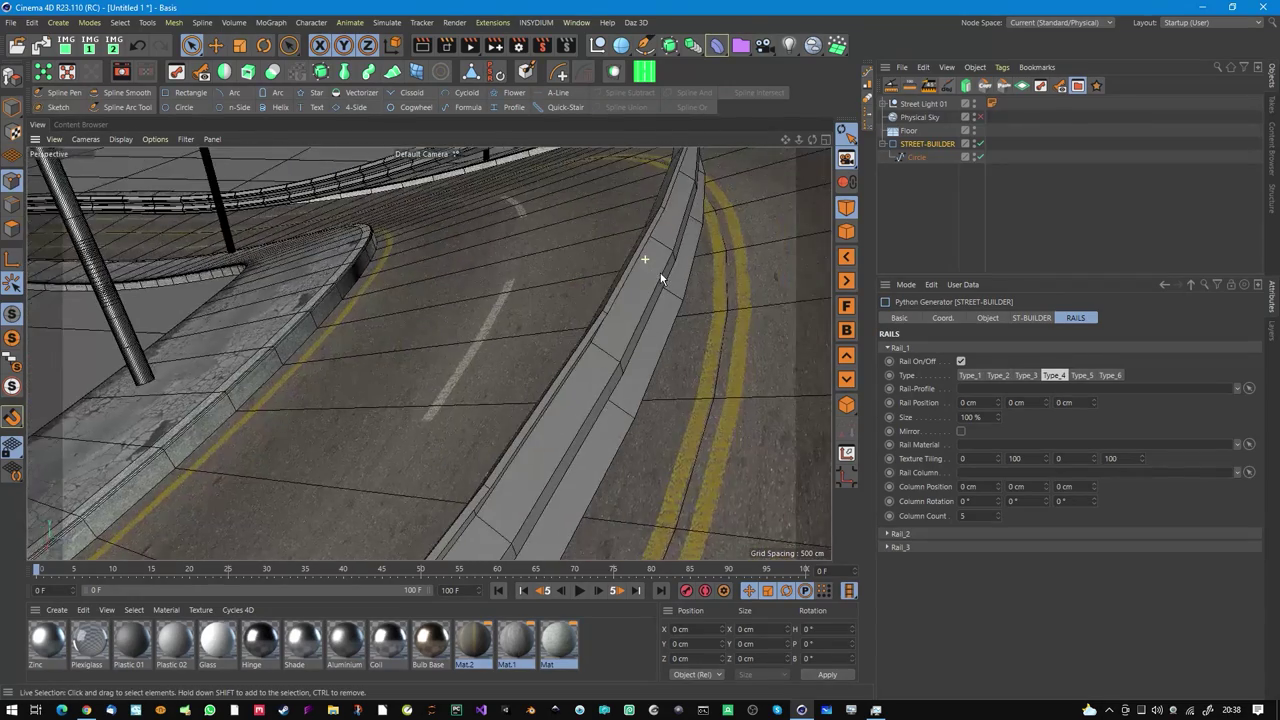
Mirror Rail_1, try Type_5 and Type_6, and return the rail to Type_1.
{"action": "left_click", "coordinate": [962, 432]}
{"action": "left_click_drag", "start_coordinate": [680, 302], "coordinate": [441, 361], "text": "alt"}
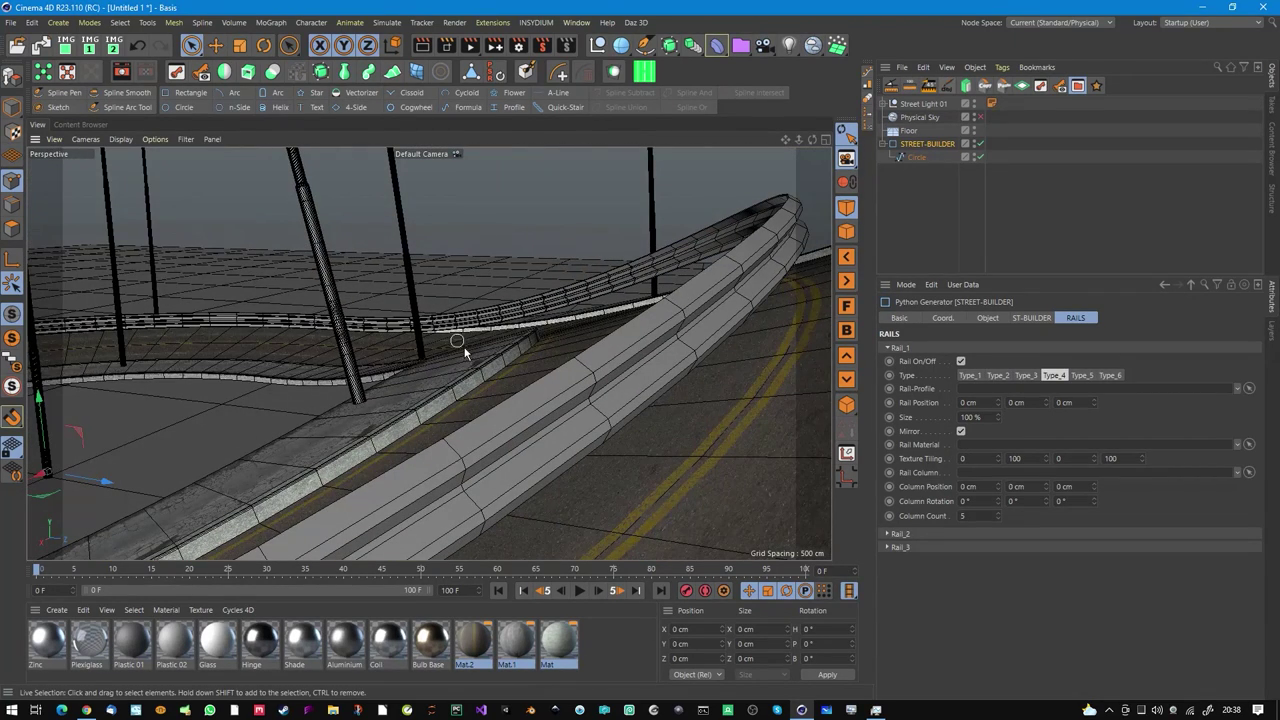
{"action": "left_click", "coordinate": [1082, 376]}
{"action": "left_click", "coordinate": [1110, 376]}
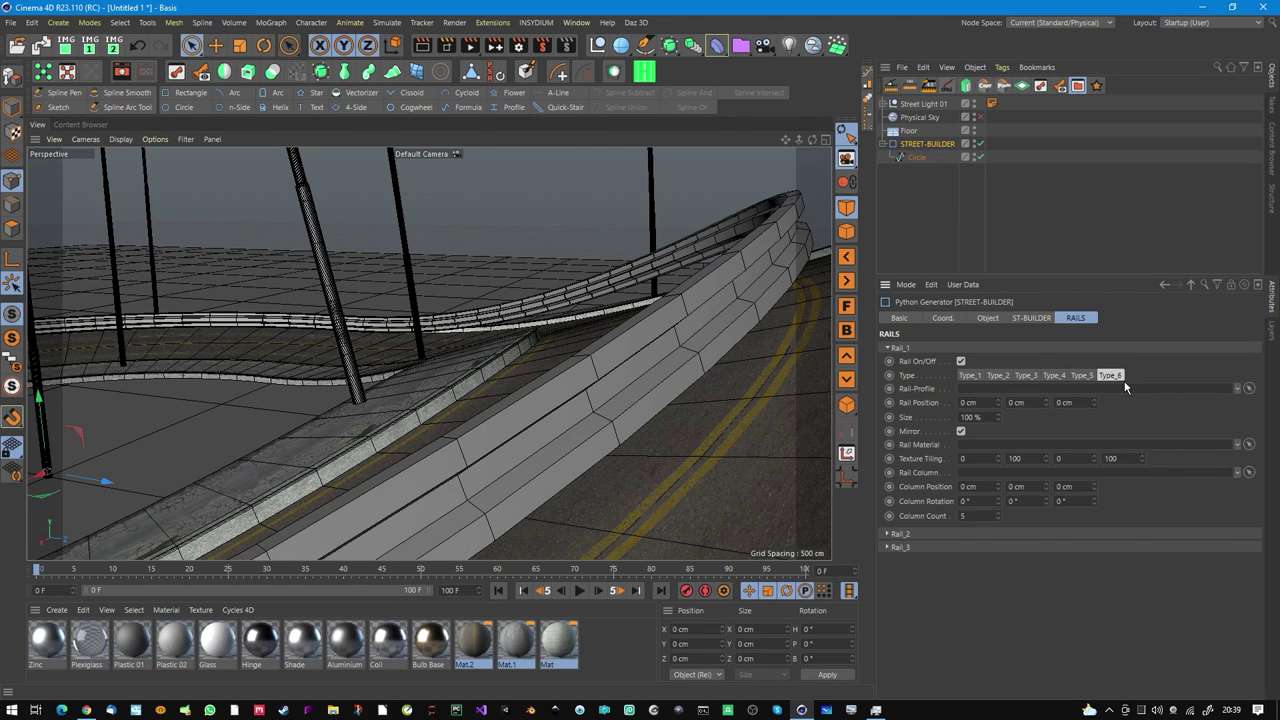
{"action": "left_click", "coordinate": [975, 378]}
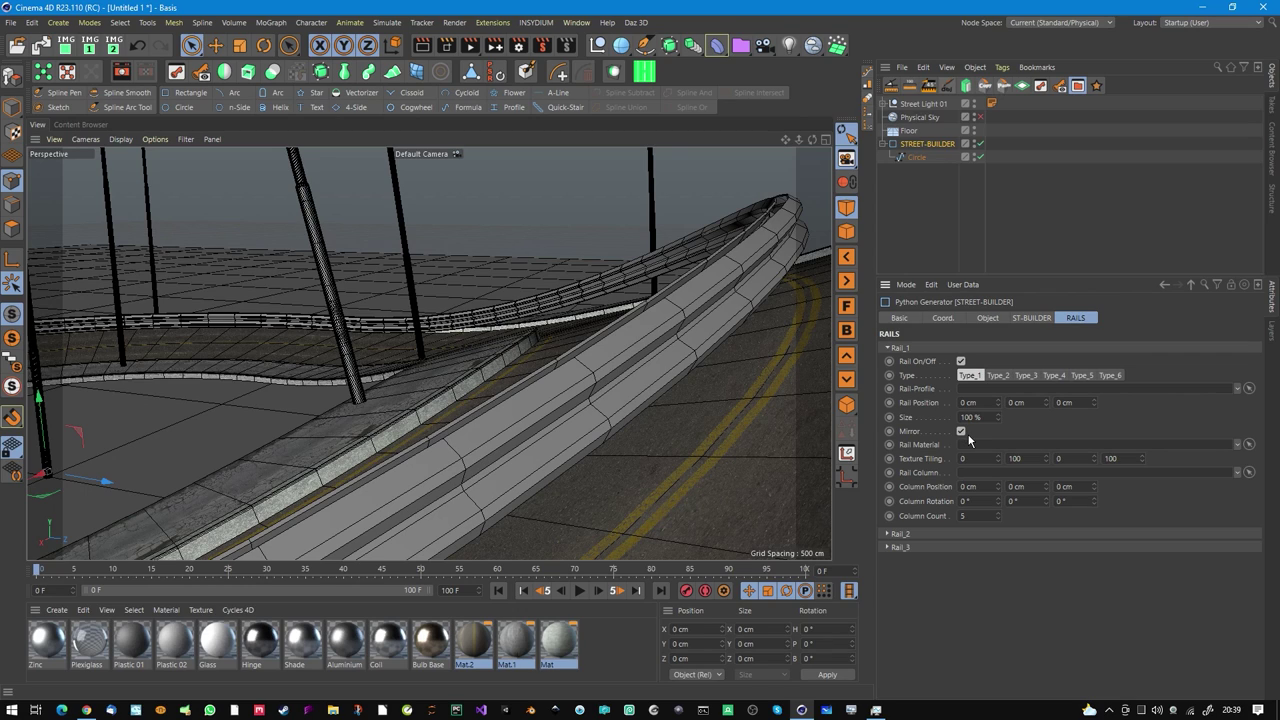
Create a rectangle spline 71 cm wide and 161 cm high with Rounding enabled, and make it editable.
{"action": "left_click", "coordinate": [189, 93]}
{"action": "scroll", "coordinate": [560, 315], "scroll_direction": "down", "scroll_amount": 3}
{"action": "left_click_drag", "start_coordinate": [1000, 349], "coordinate": [1007, 600]}
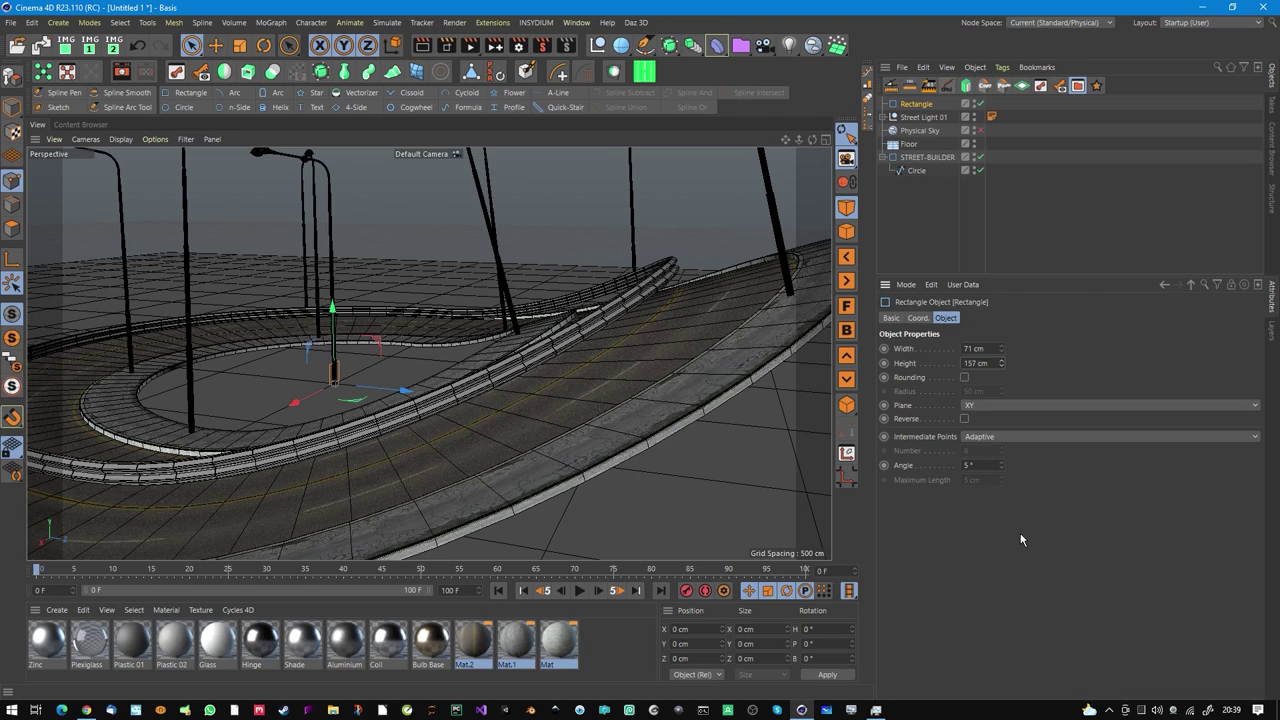
{"action": "left_click", "coordinate": [965, 378]}
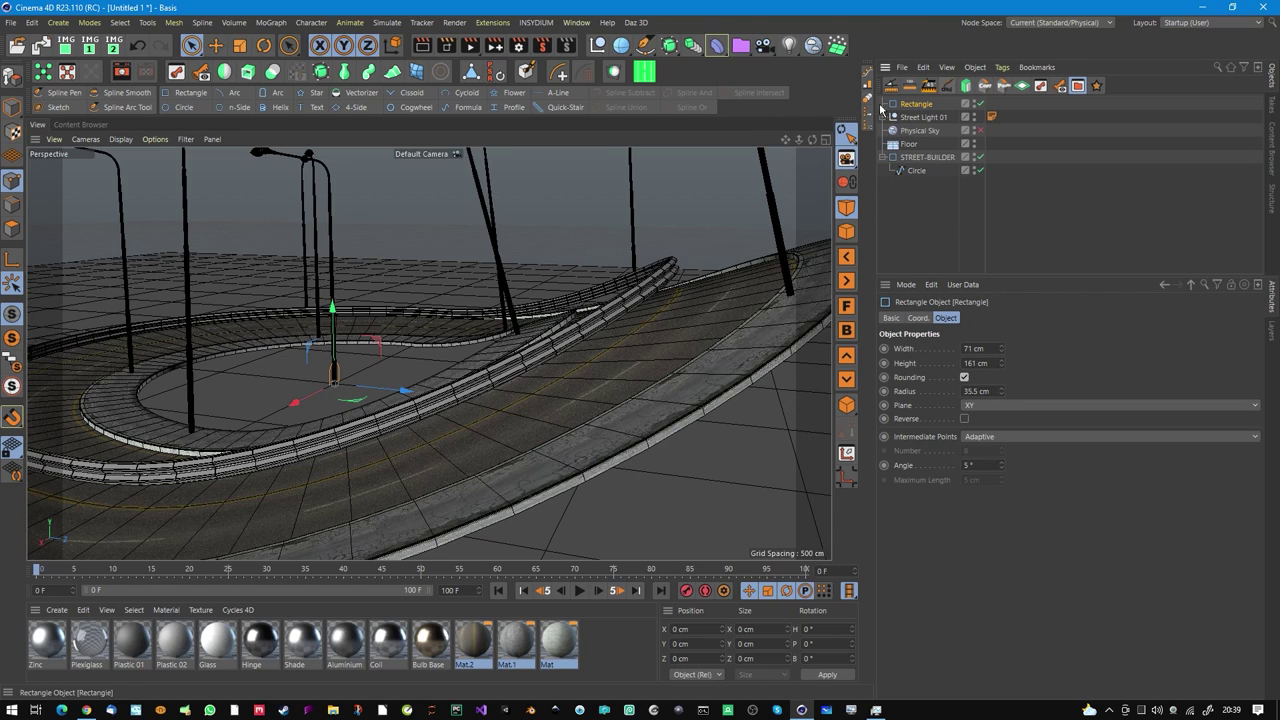
{"action": "left_click", "coordinate": [14, 79]}
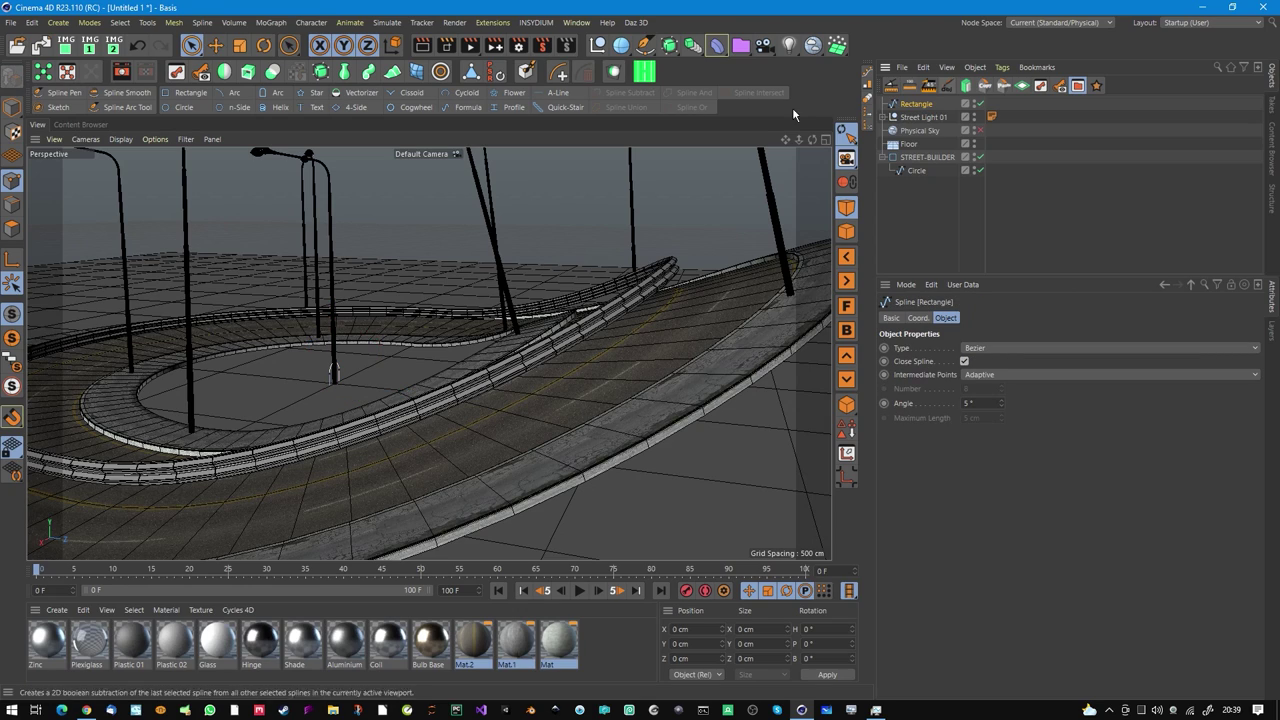
Assign the Rectangle spline as the Rail-Profile of Rail_1 in the STREET-BUILDER object.
{"action": "left_click", "coordinate": [935, 158]}
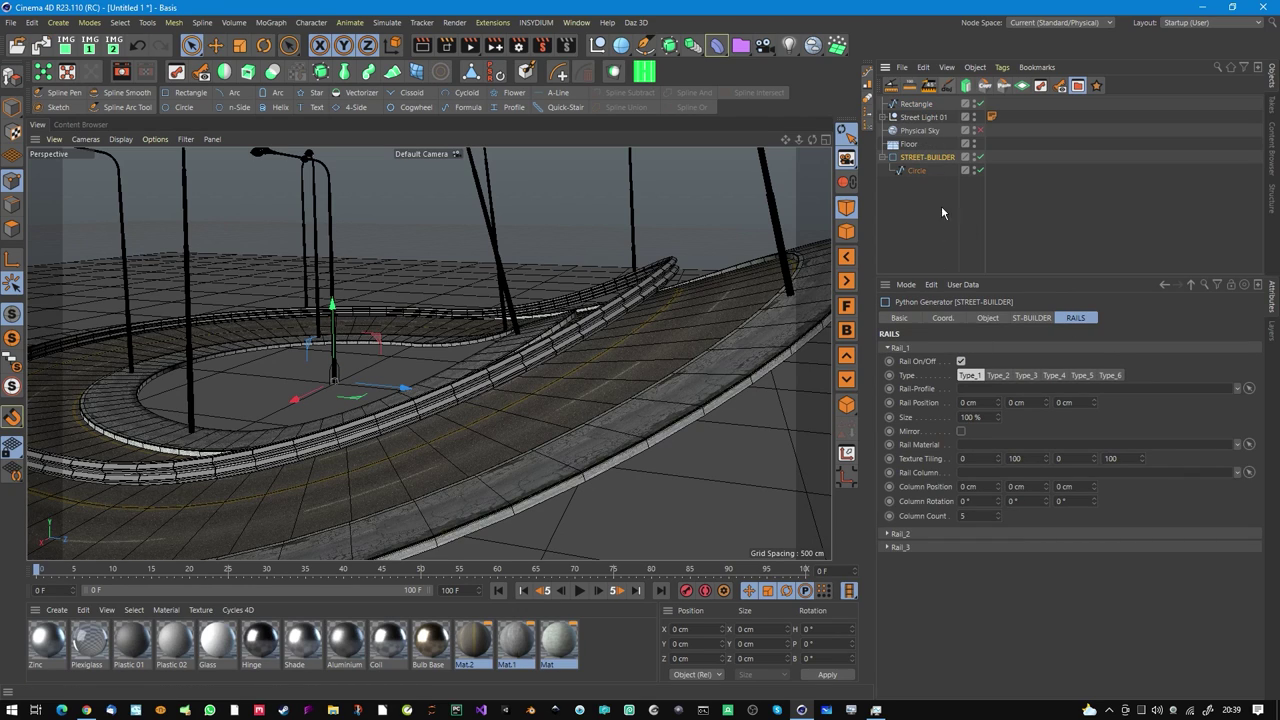
{"action": "left_click_drag", "start_coordinate": [917, 105], "coordinate": [979, 393]}
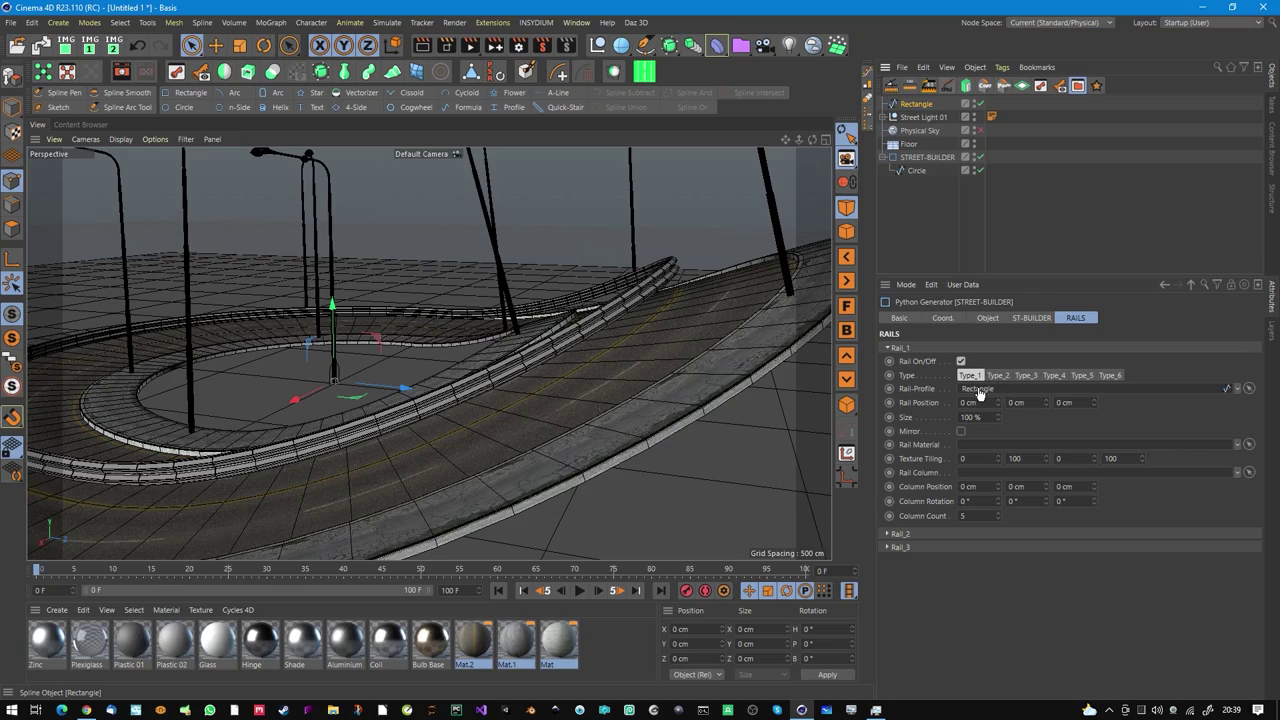
{"action": "left_click_drag", "start_coordinate": [651, 315], "coordinate": [700, 303], "text": "alt"}
Start timeline playback and shift Rail_1 across the street, setting its first Rail Position value to 1 cm.
{"action": "left_click_drag", "start_coordinate": [997, 403], "coordinate": [1002, 350]}
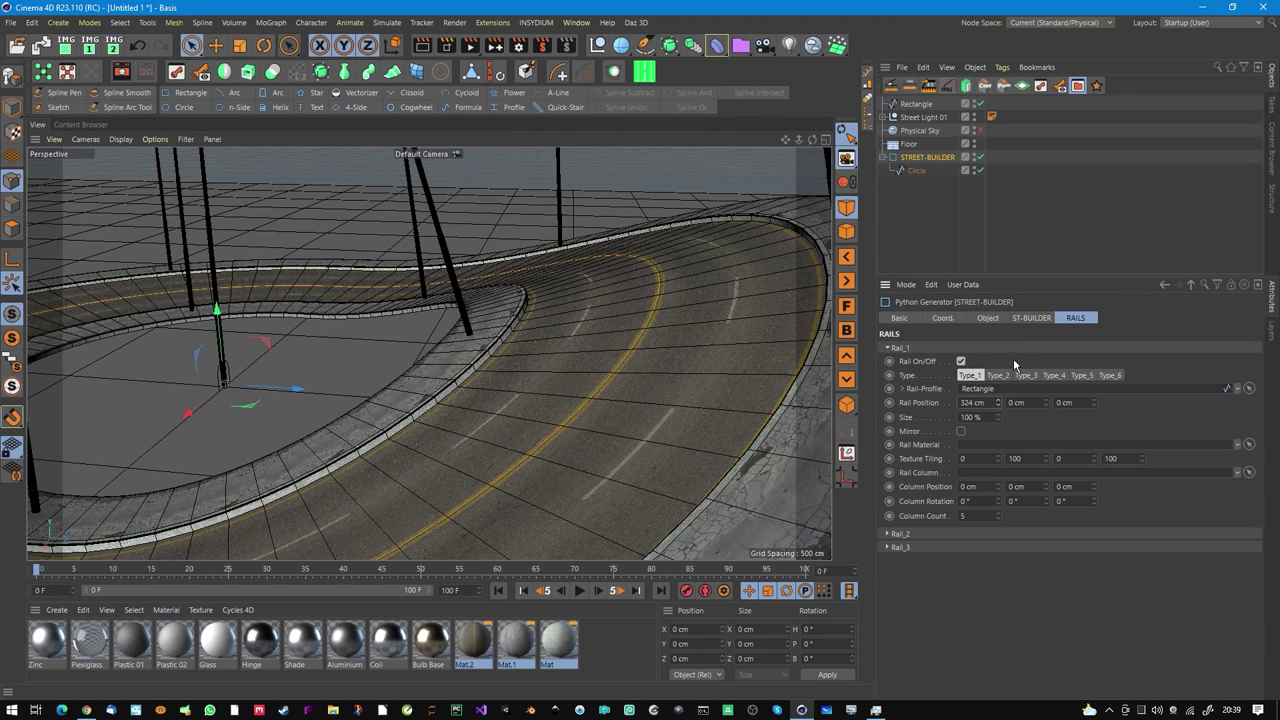
{"action": "left_click_drag", "start_coordinate": [1008, 414], "coordinate": [1001, 376]}
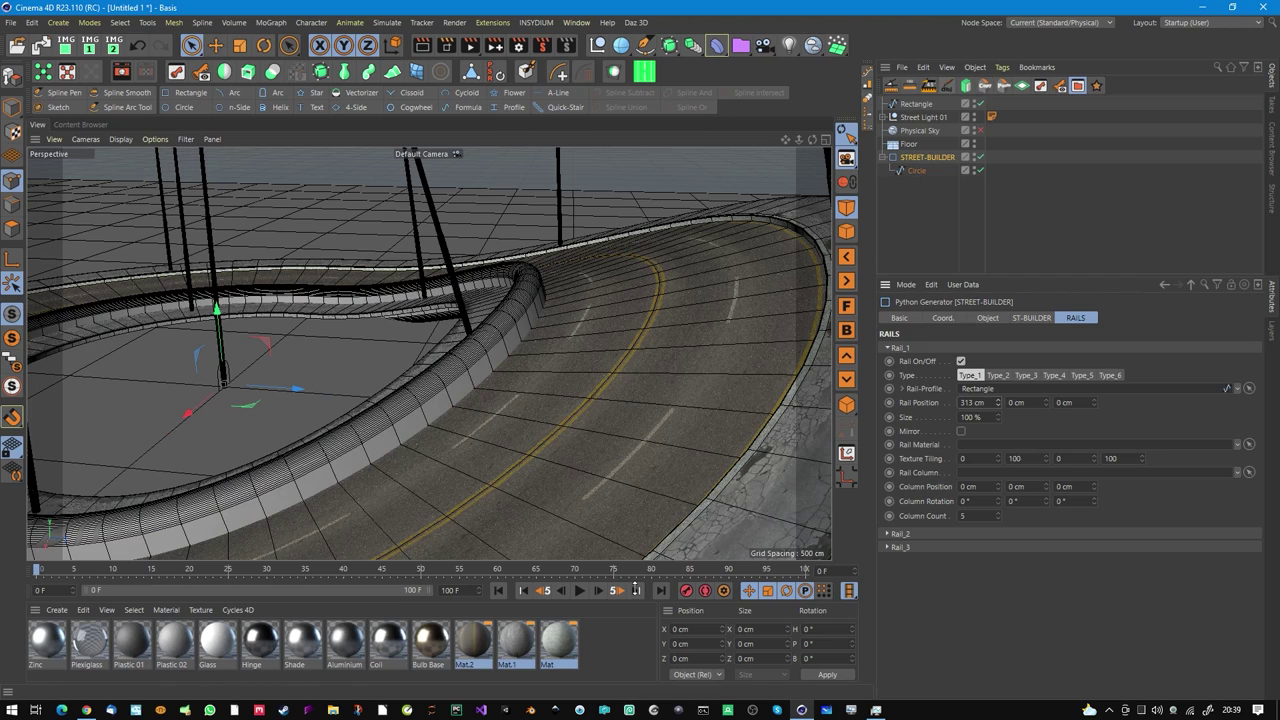
{"action": "left_click", "coordinate": [579, 590]}
{"action": "left_click_drag", "start_coordinate": [1008, 413], "coordinate": [1012, 479]}
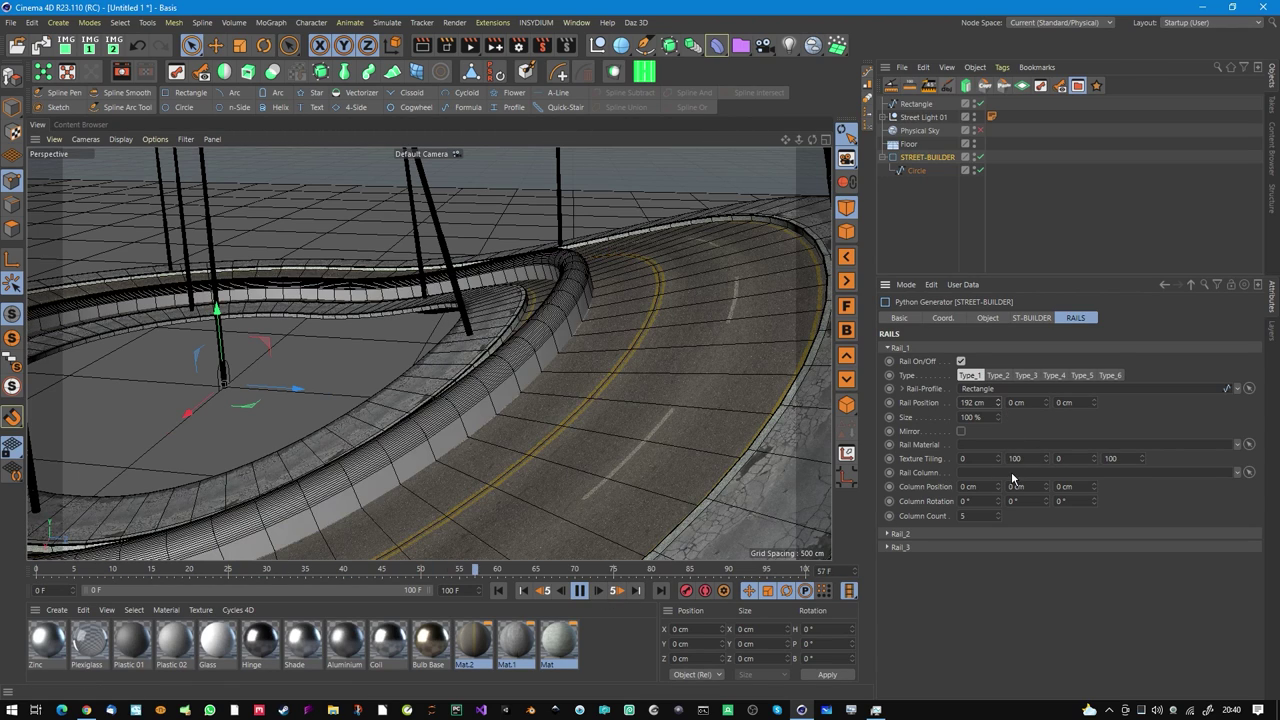
{"action": "left_click_drag", "start_coordinate": [1008, 416], "coordinate": [1007, 492]}
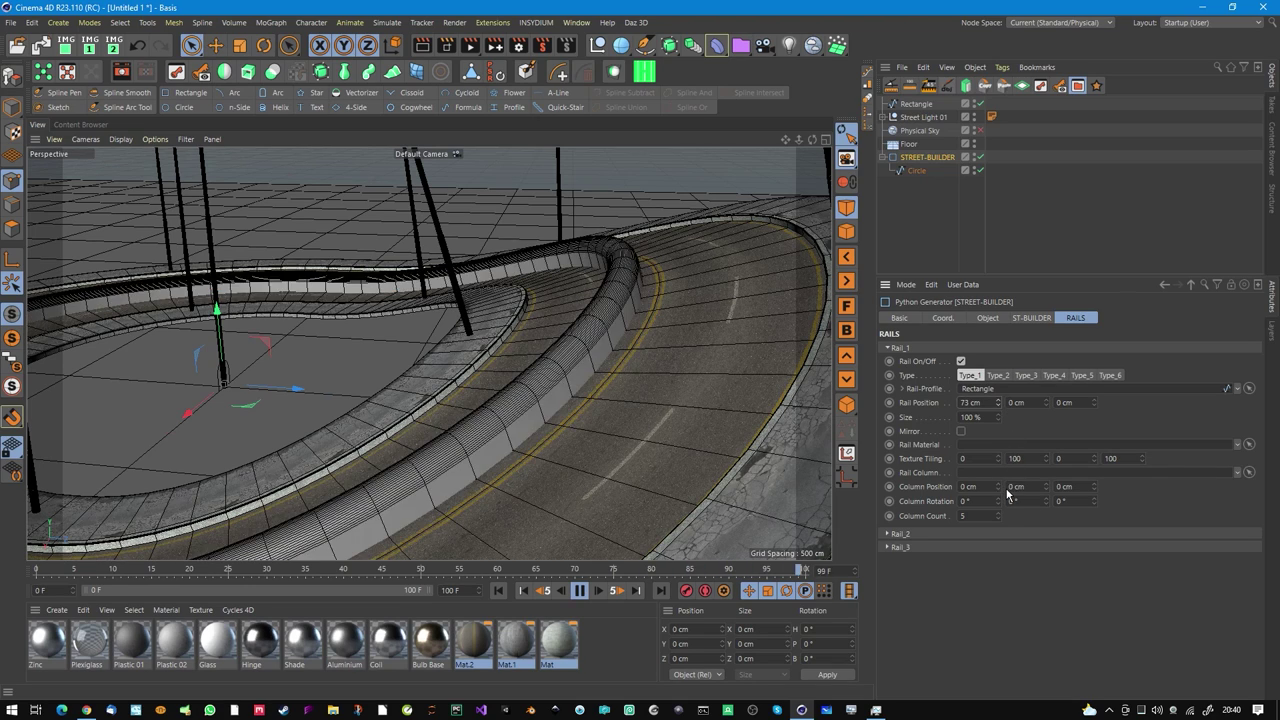
{"action": "left_click_drag", "start_coordinate": [1006, 413], "coordinate": [1007, 432]}
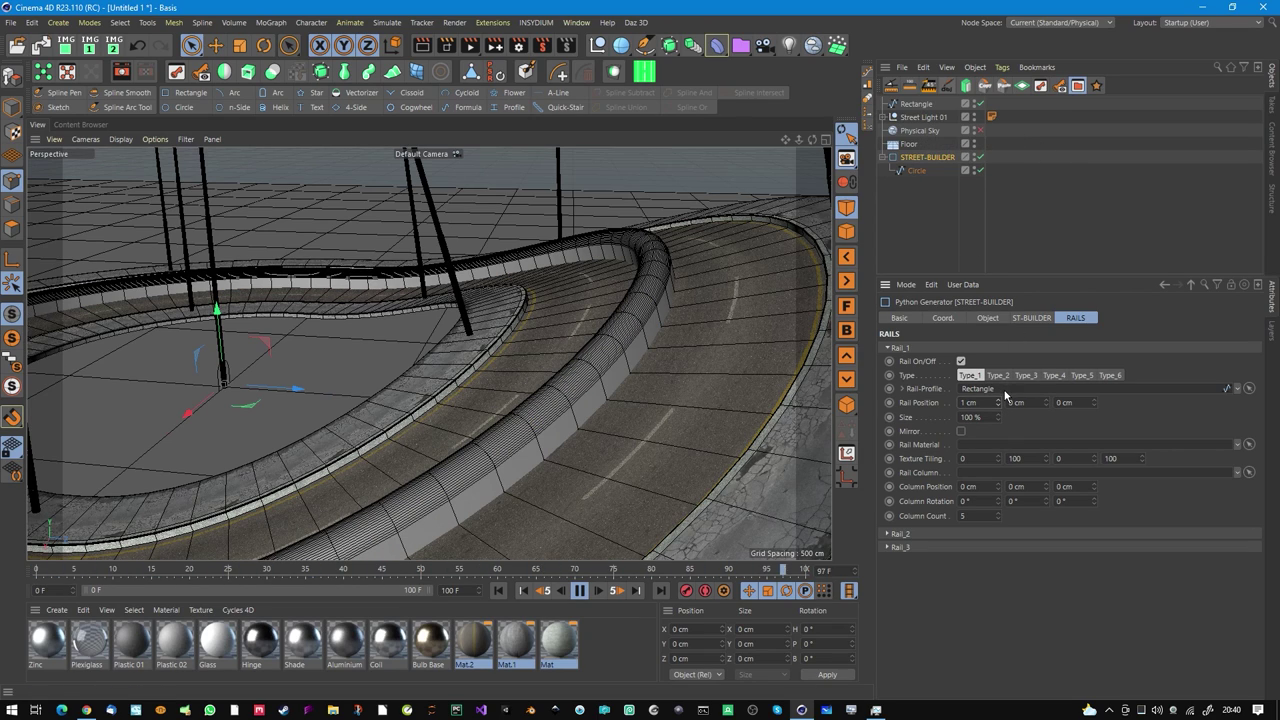
Clear the Rectangle spline from Rail_1's Rail-Profile and stop the timeline playback.
{"action": "left_click", "coordinate": [1237, 388]}
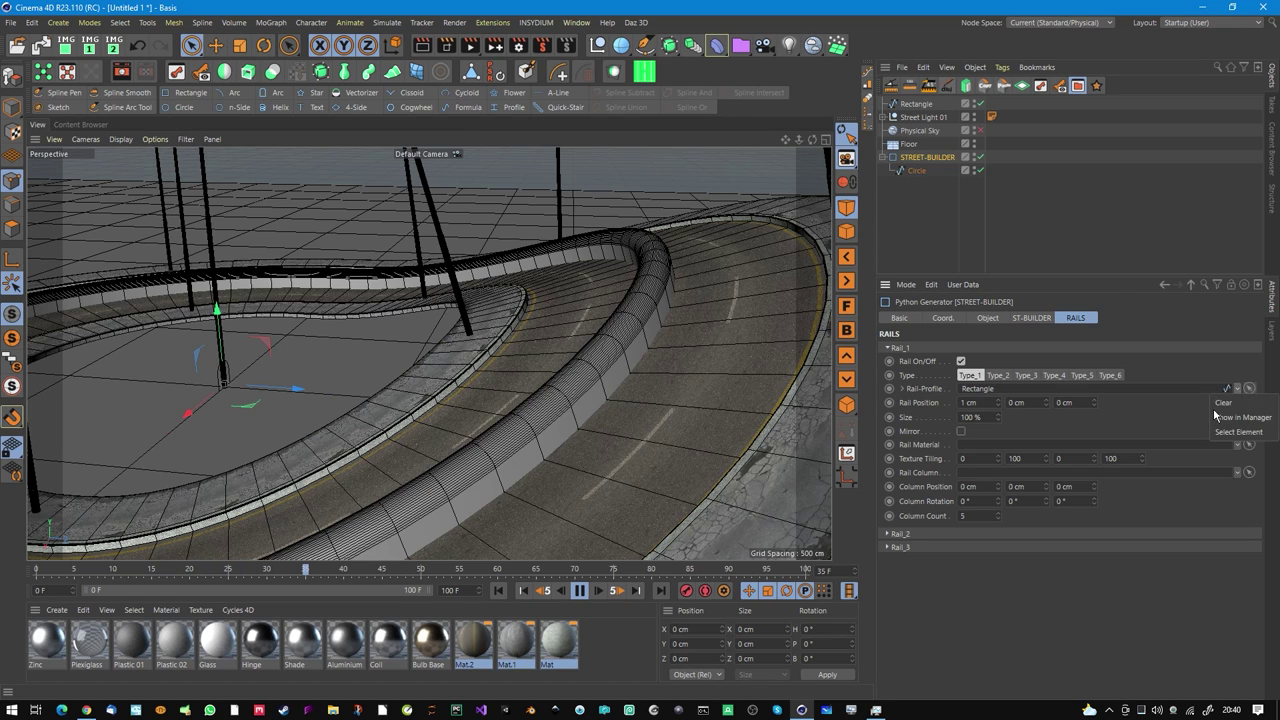
{"action": "left_click", "coordinate": [1226, 403]}
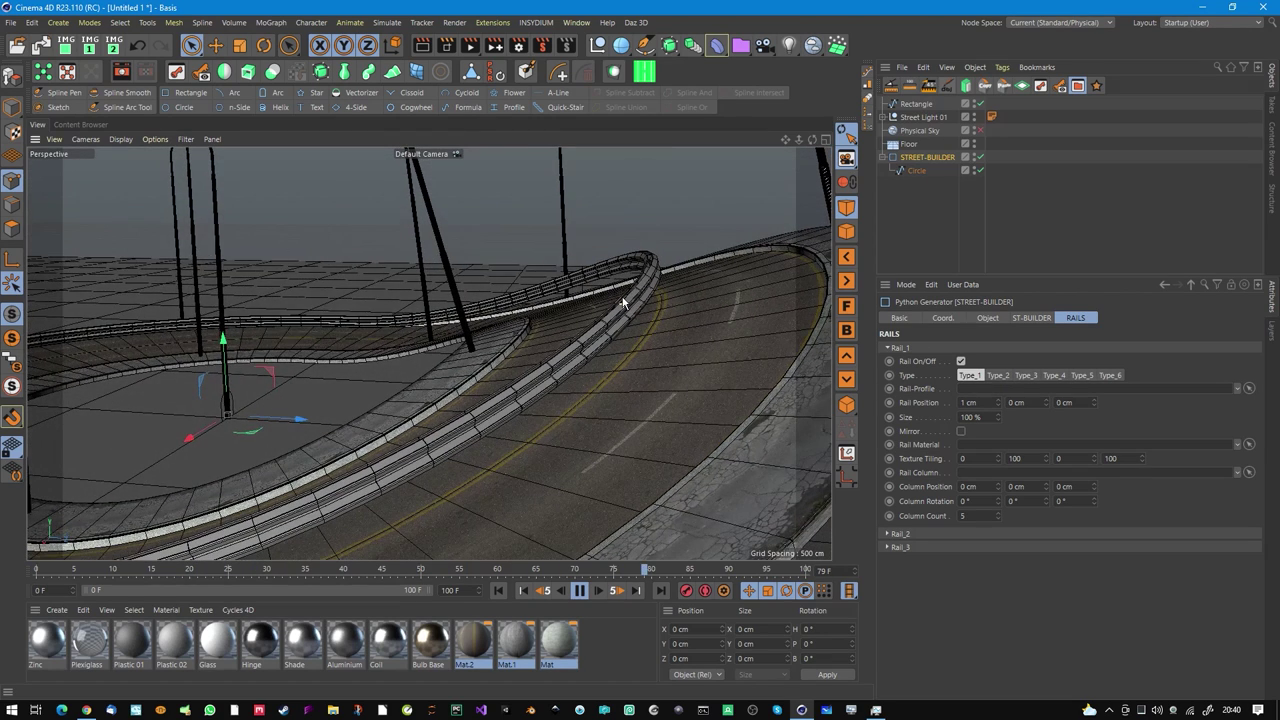
{"action": "left_click", "coordinate": [582, 591]}
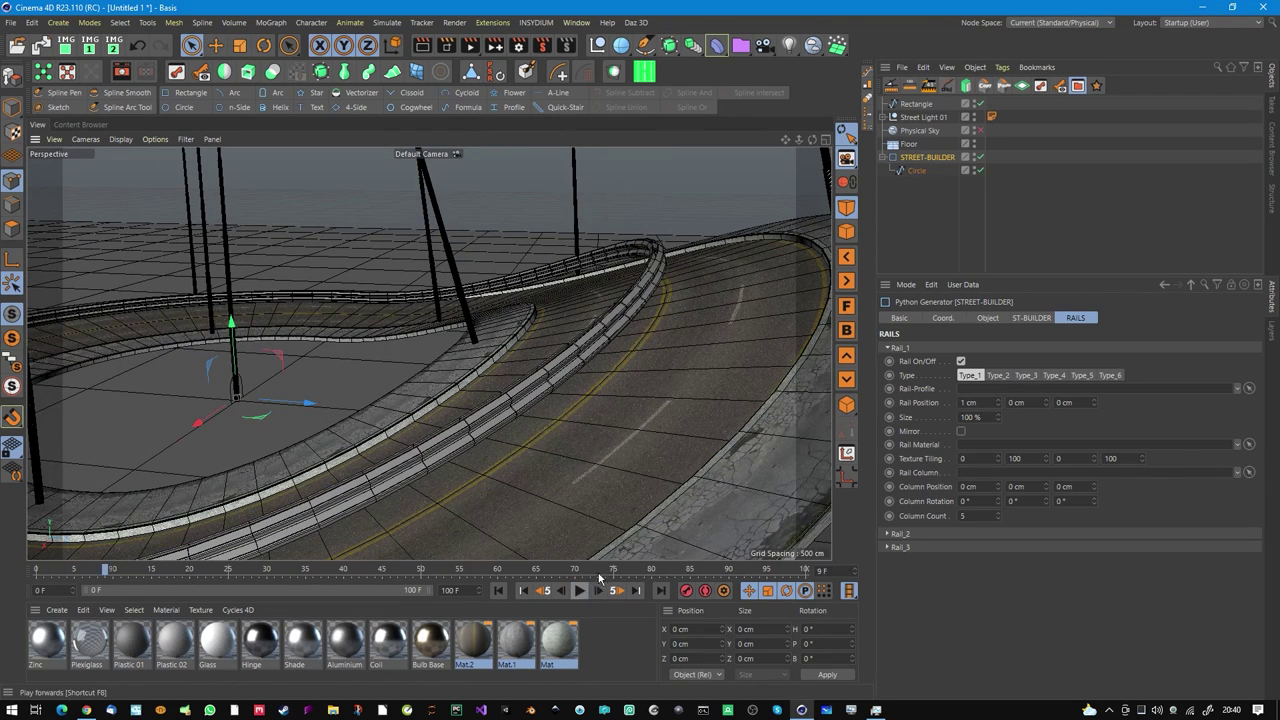
Create a cube and scale it down to a small column of 55.8 by 137.772 by 55.8 cm.
{"action": "left_click", "coordinate": [621, 45]}
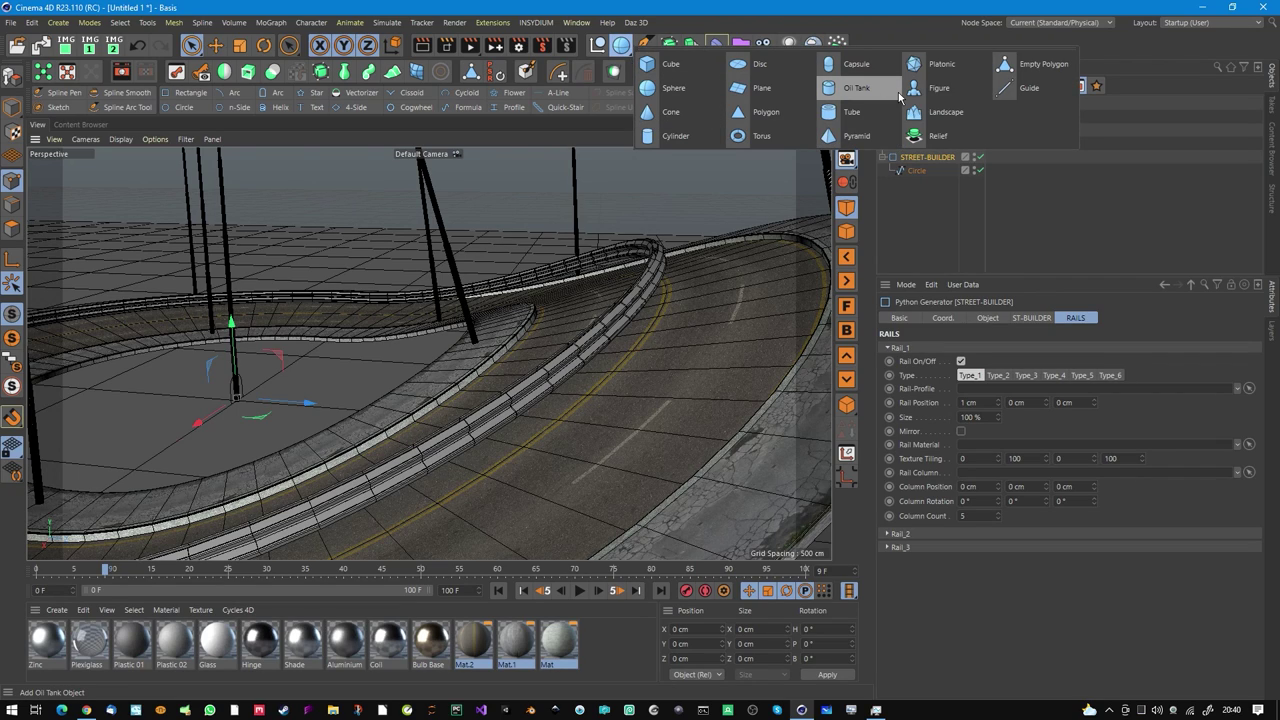
{"action": "left_click", "coordinate": [671, 66]}
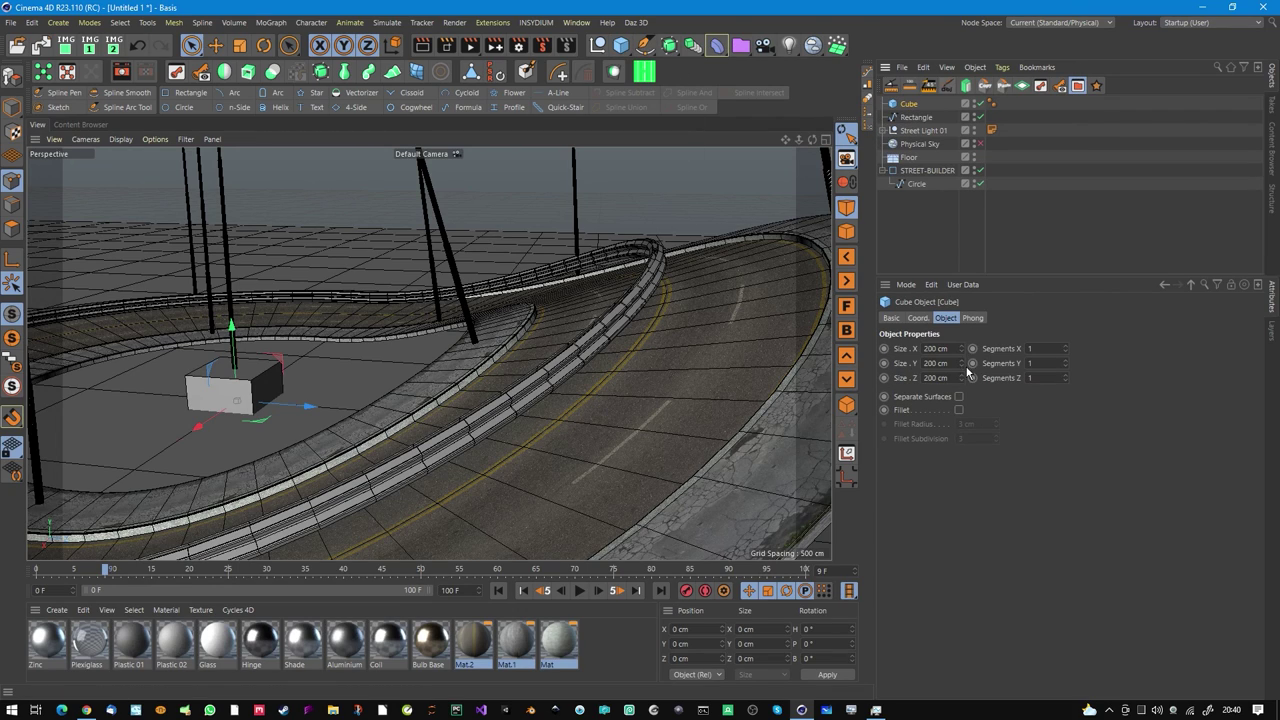
{"action": "left_click_drag", "start_coordinate": [962, 365], "coordinate": [965, 333]}
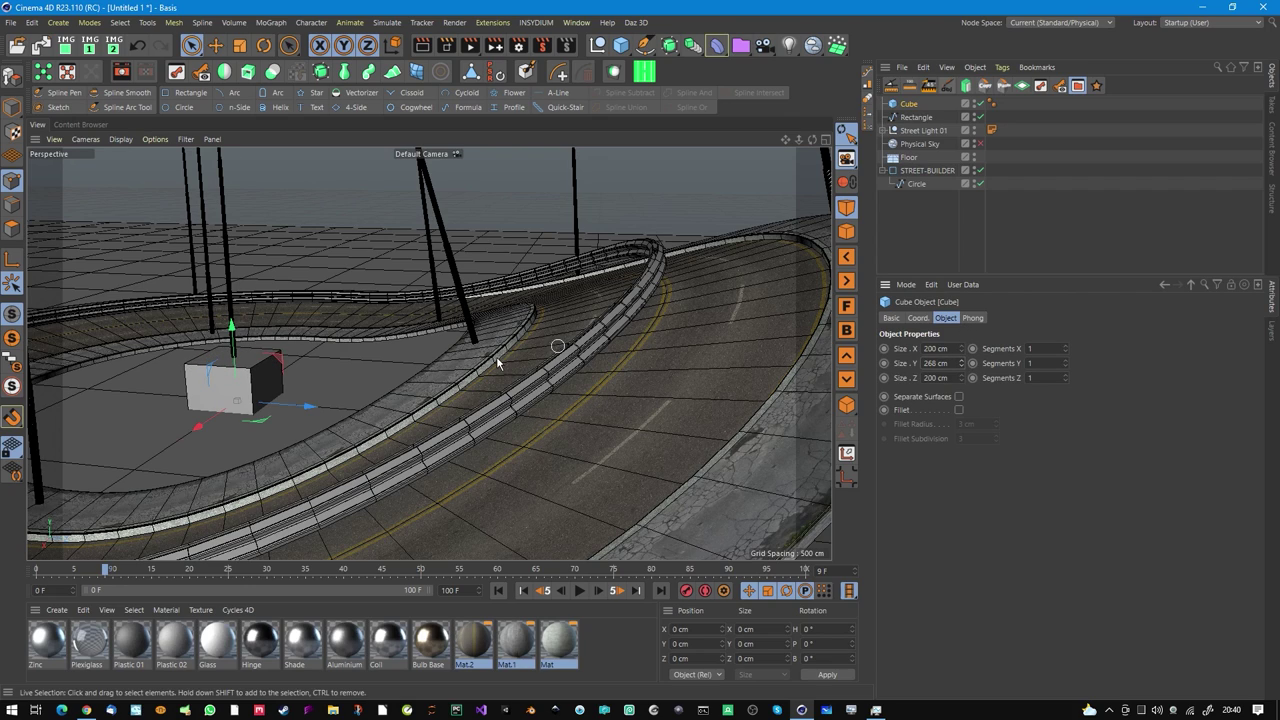
{"action": "key", "text": "t"}
{"action": "left_click_drag", "start_coordinate": [506, 359], "coordinate": [10, 352]}
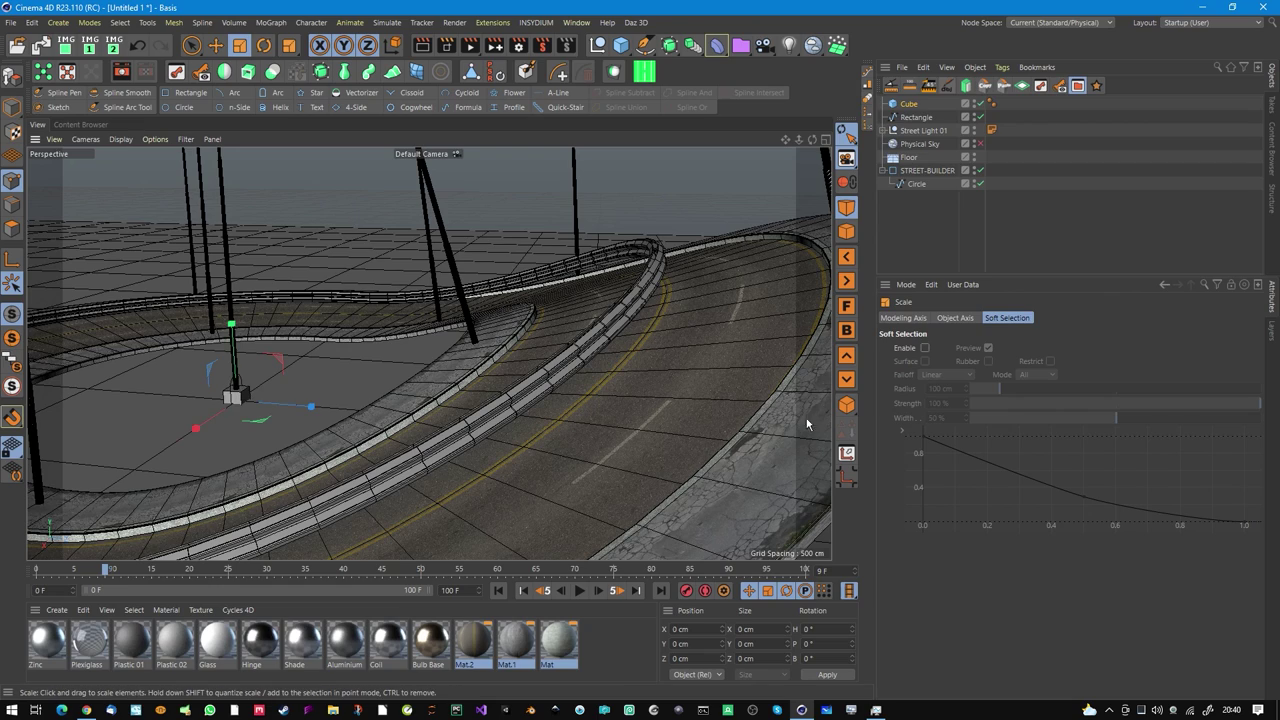
{"action": "left_click", "coordinate": [908, 104]}
{"action": "left_click_drag", "start_coordinate": [964, 366], "coordinate": [973, 330]}
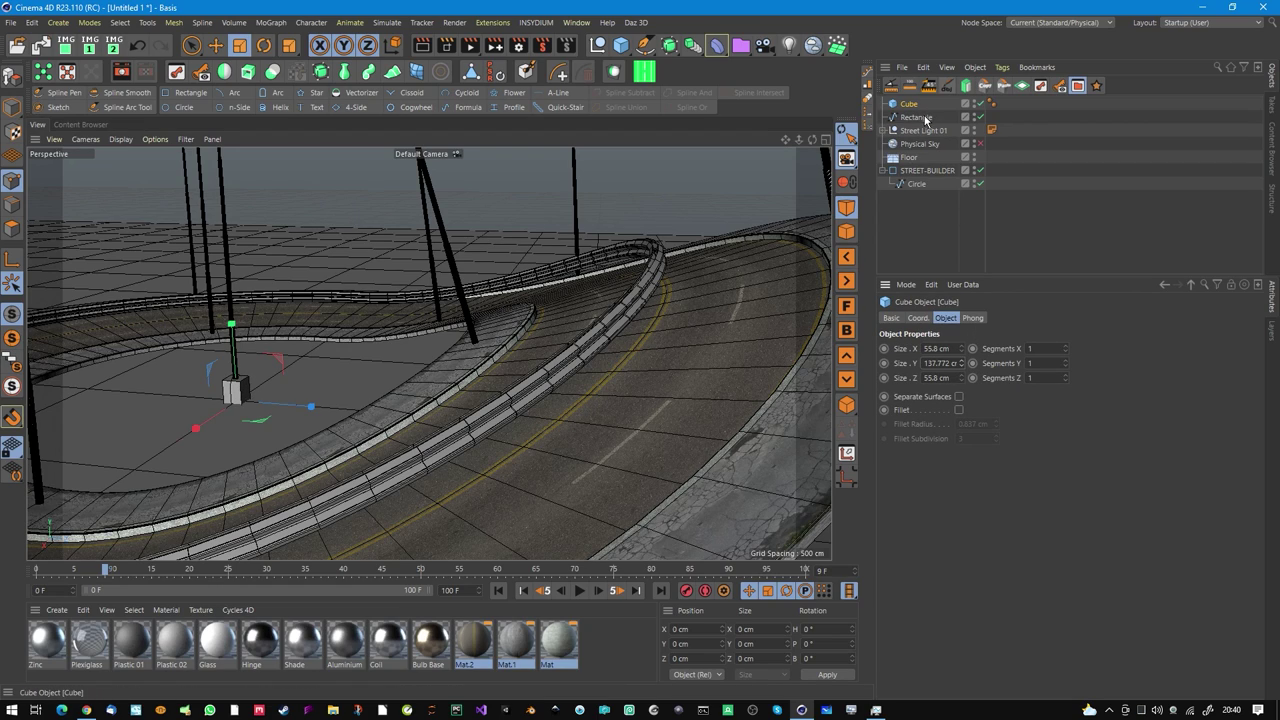
Assign the Cube as the Rail Column of Rail_1 in the STREET-BUILDER object.
{"action": "left_click", "coordinate": [925, 171]}
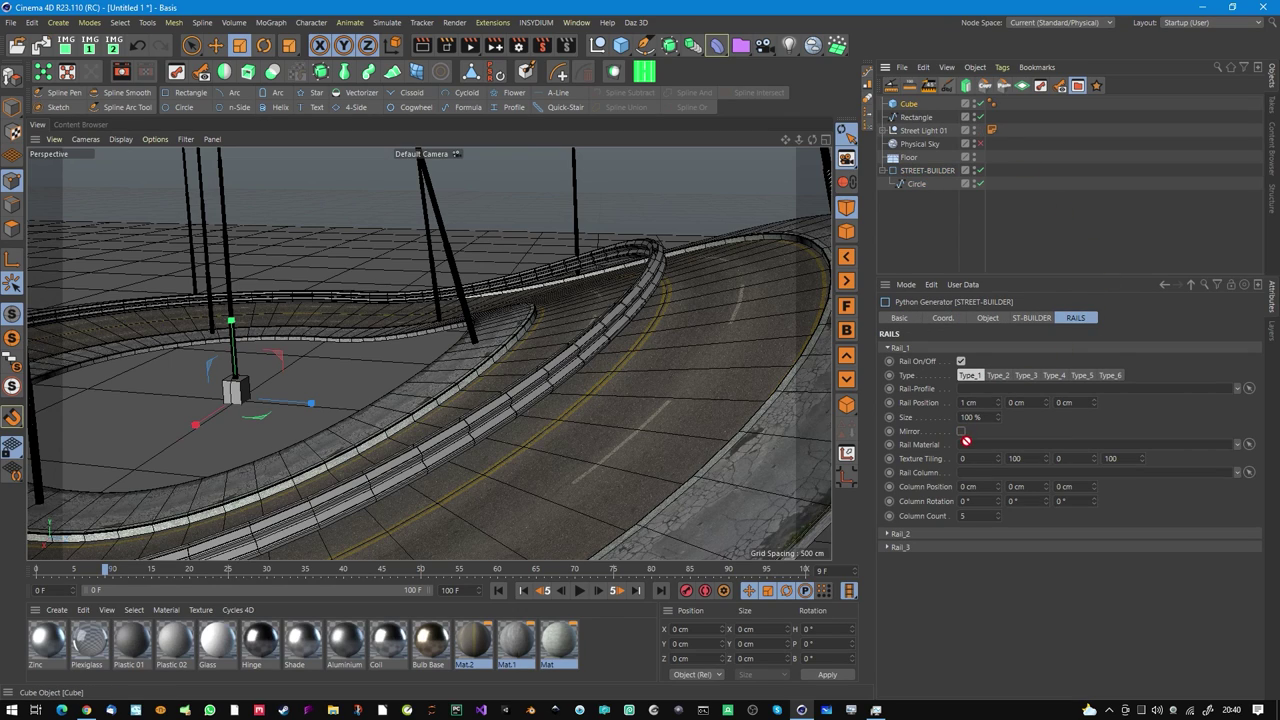
{"action": "left_click_drag", "start_coordinate": [977, 402], "coordinate": [983, 473]}
{"action": "left_click_drag", "start_coordinate": [646, 316], "coordinate": [815, 305], "text": "alt"}
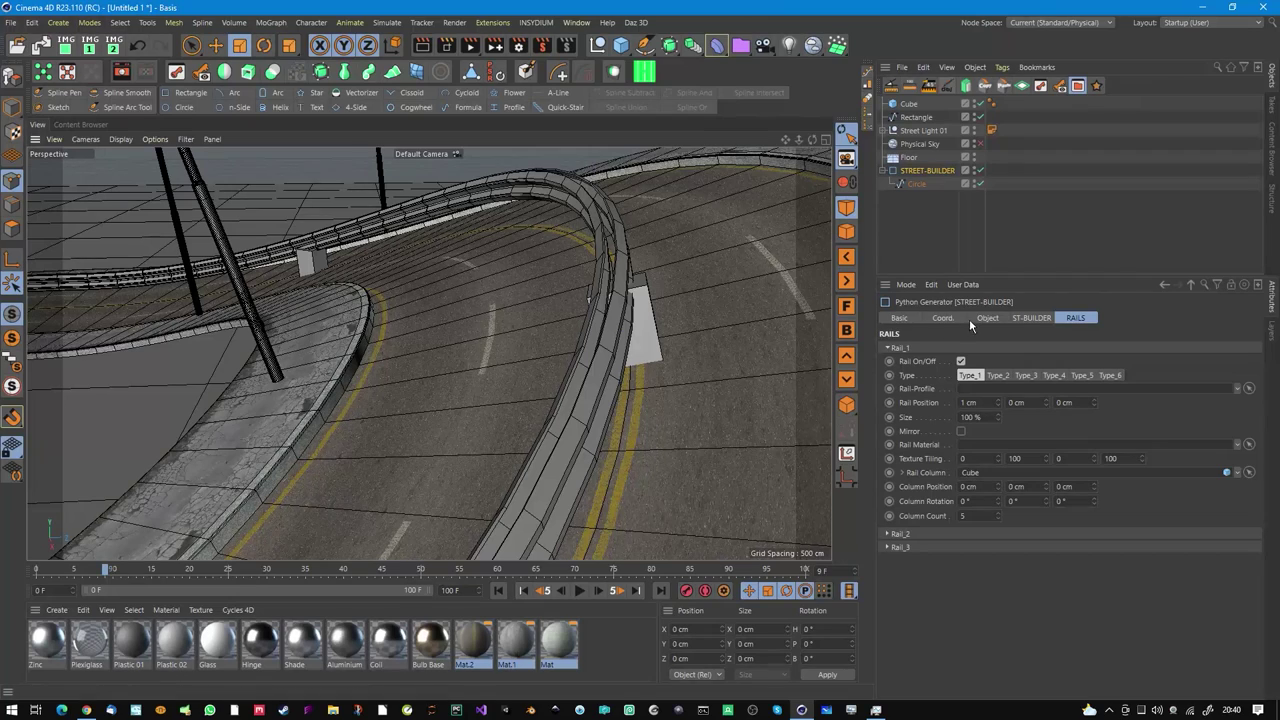
Turn off the Pitch option for the street lamps in the STREET-BUILDER object.
{"action": "left_click", "coordinate": [1028, 318]}
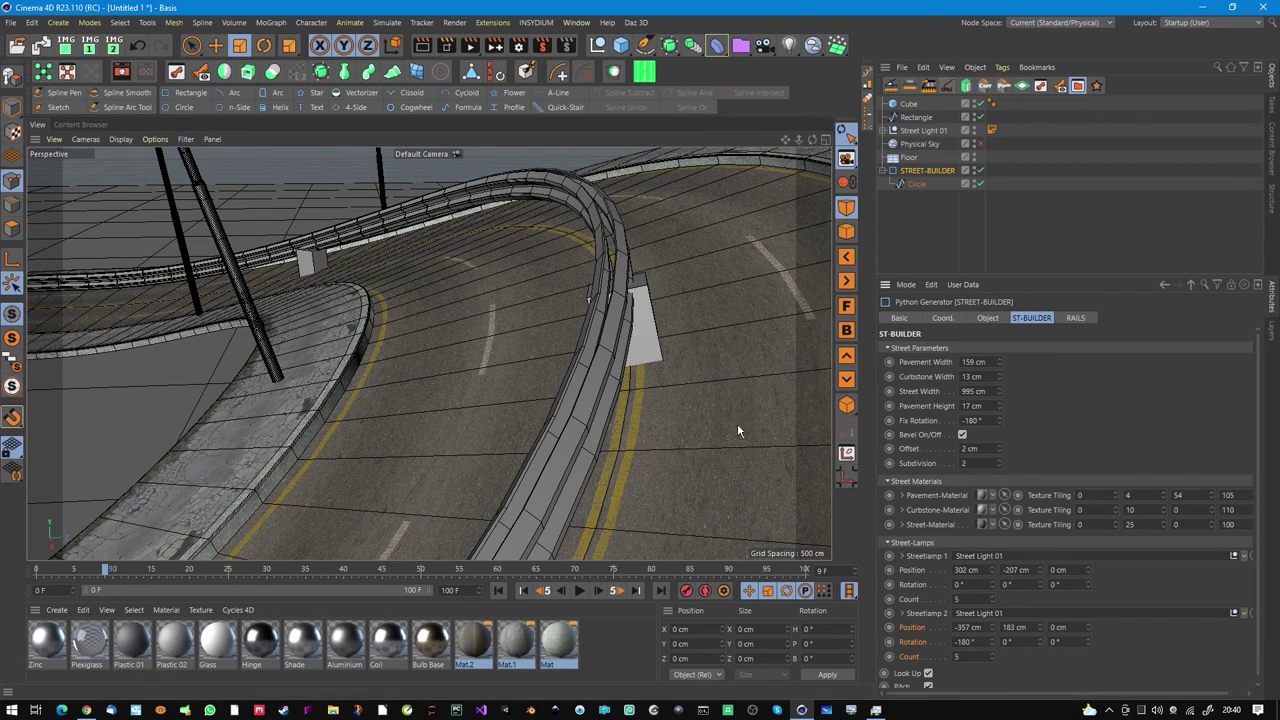
{"action": "left_click_drag", "start_coordinate": [638, 316], "coordinate": [570, 320], "text": "alt"}
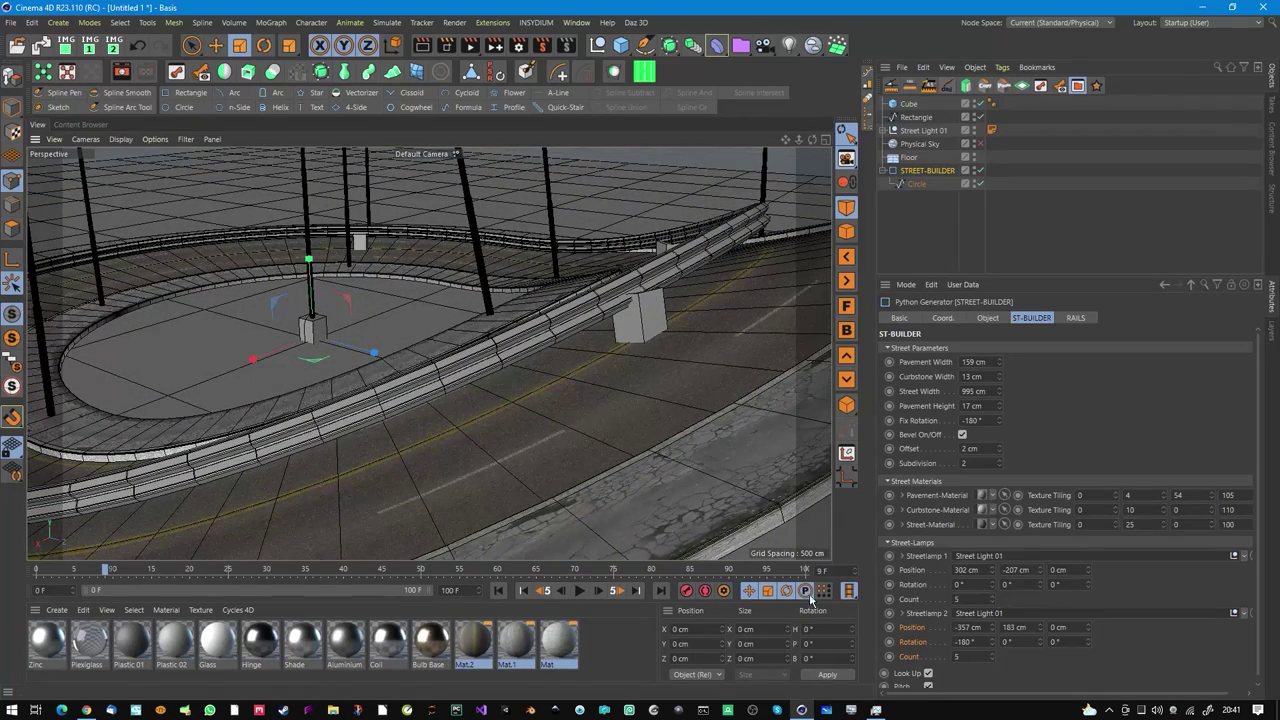
{"action": "left_click", "coordinate": [929, 687]}
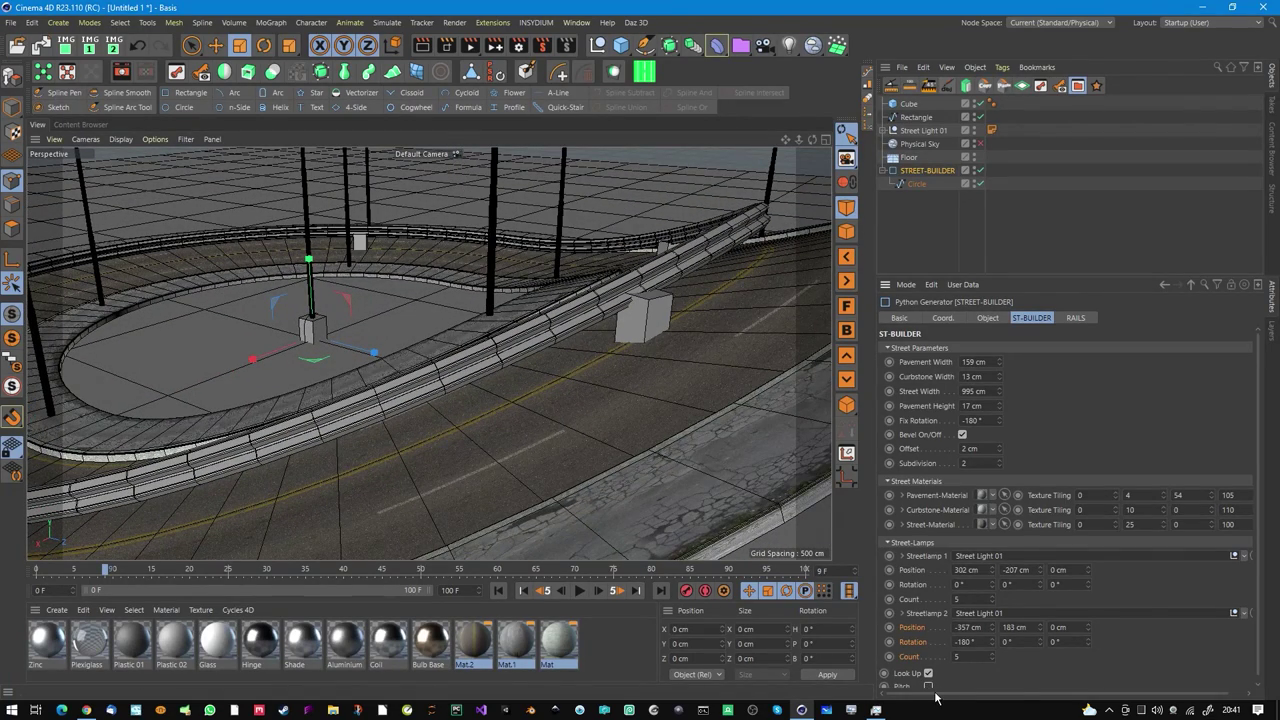
{"action": "left_click_drag", "start_coordinate": [647, 302], "coordinate": [712, 312], "text": "alt"}
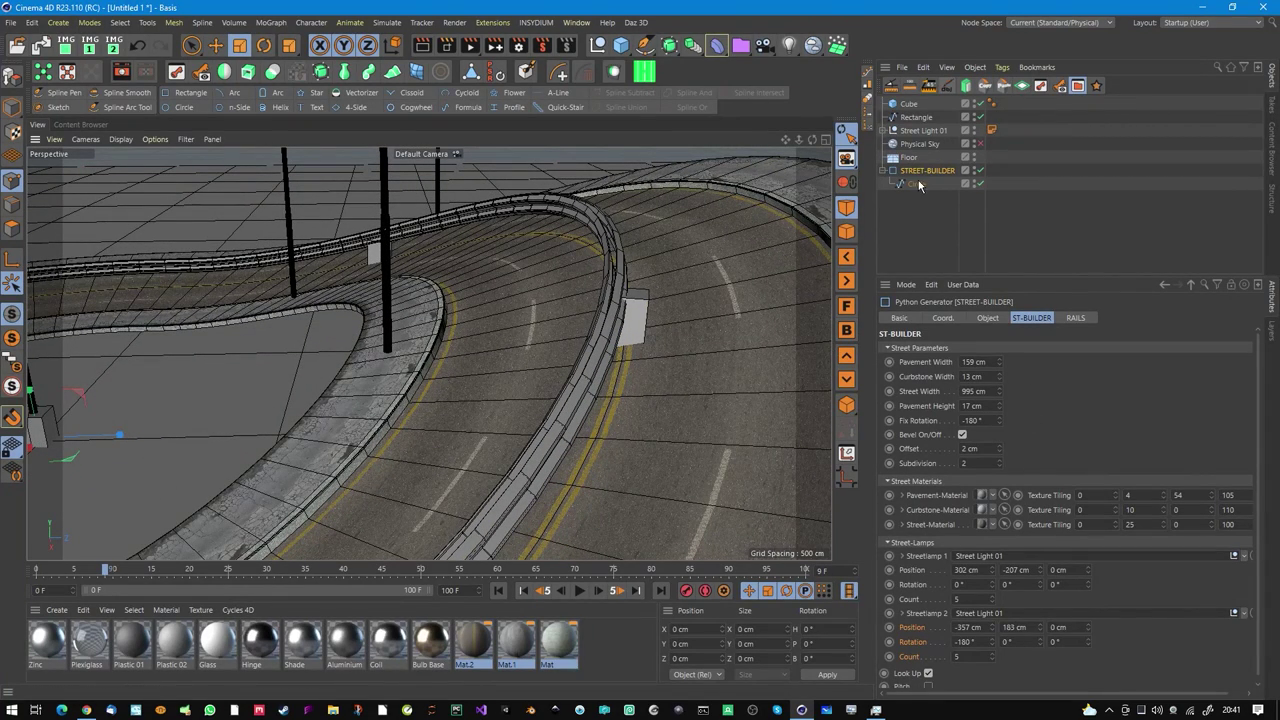
Shift Rail_1's columns under the rail by setting the first Column Position value to -24 cm.
{"action": "left_click", "coordinate": [1075, 318]}
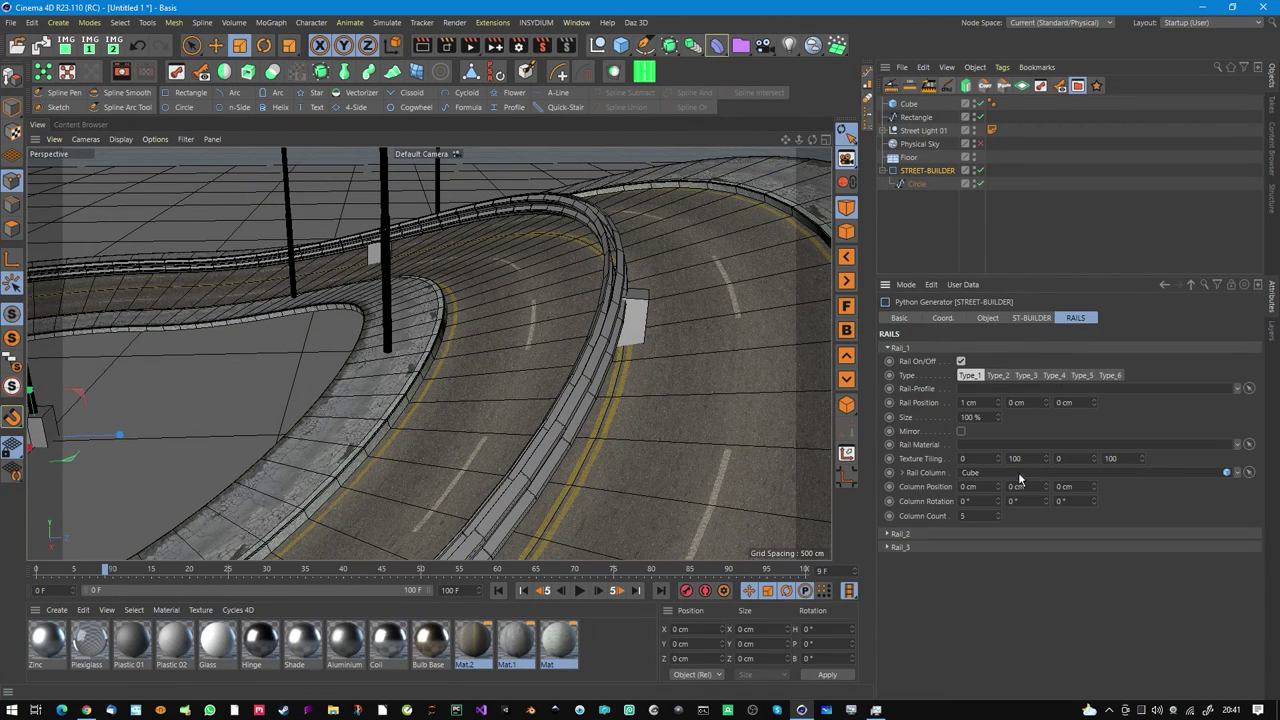
{"action": "left_click_drag", "start_coordinate": [1005, 498], "coordinate": [1005, 512]}
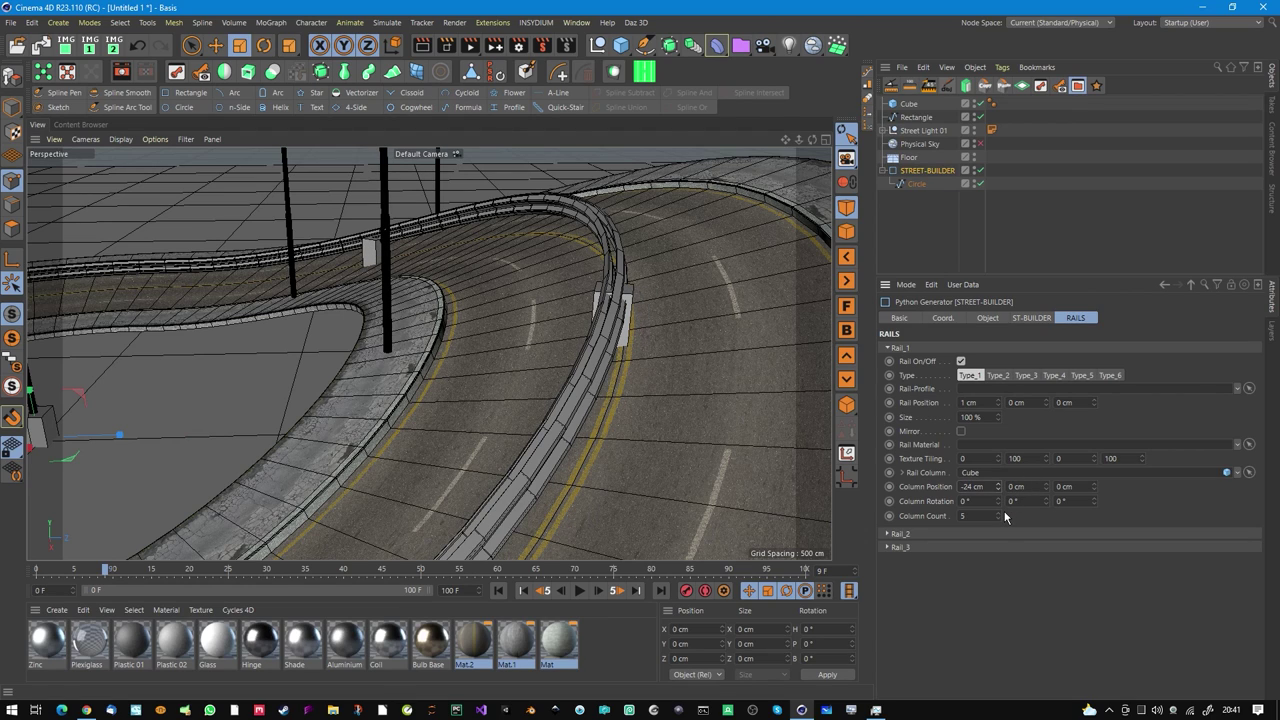
{"action": "mouse_move", "coordinate": [630, 317]}
{"action": "left_mouse_down", "text": "alt"}
{"action": "mouse_move", "coordinate": [650, 296]}
{"action": "mouse_move", "coordinate": [581, 279]}
{"action": "mouse_move", "coordinate": [606, 316]}
{"action": "left_mouse_up", "text": "alt"}
Set the Column Count of Rail_1 to 15.
{"action": "right_click_drag", "start_coordinate": [676, 298], "coordinate": [557, 349], "text": "alt"}
{"action": "scroll", "coordinate": [708, 300], "scroll_direction": "up", "scroll_amount": 8}
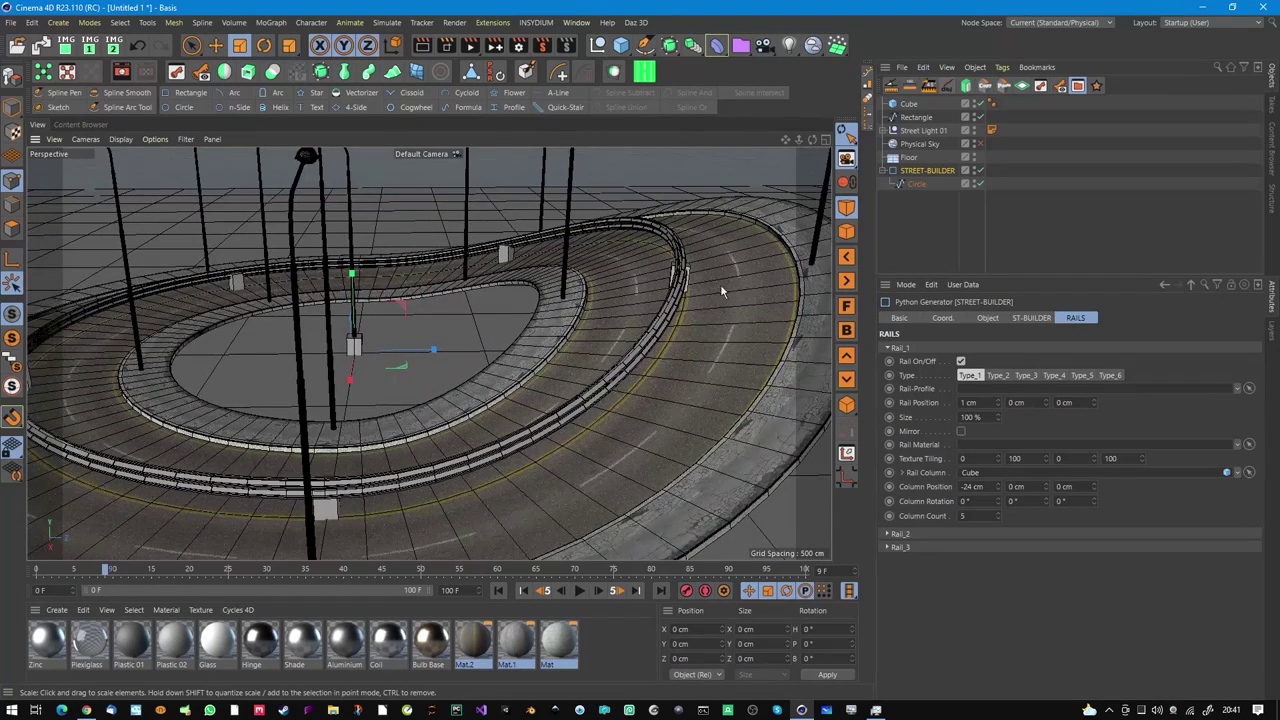
{"action": "left_click_drag", "start_coordinate": [1003, 519], "coordinate": [1005, 517]}
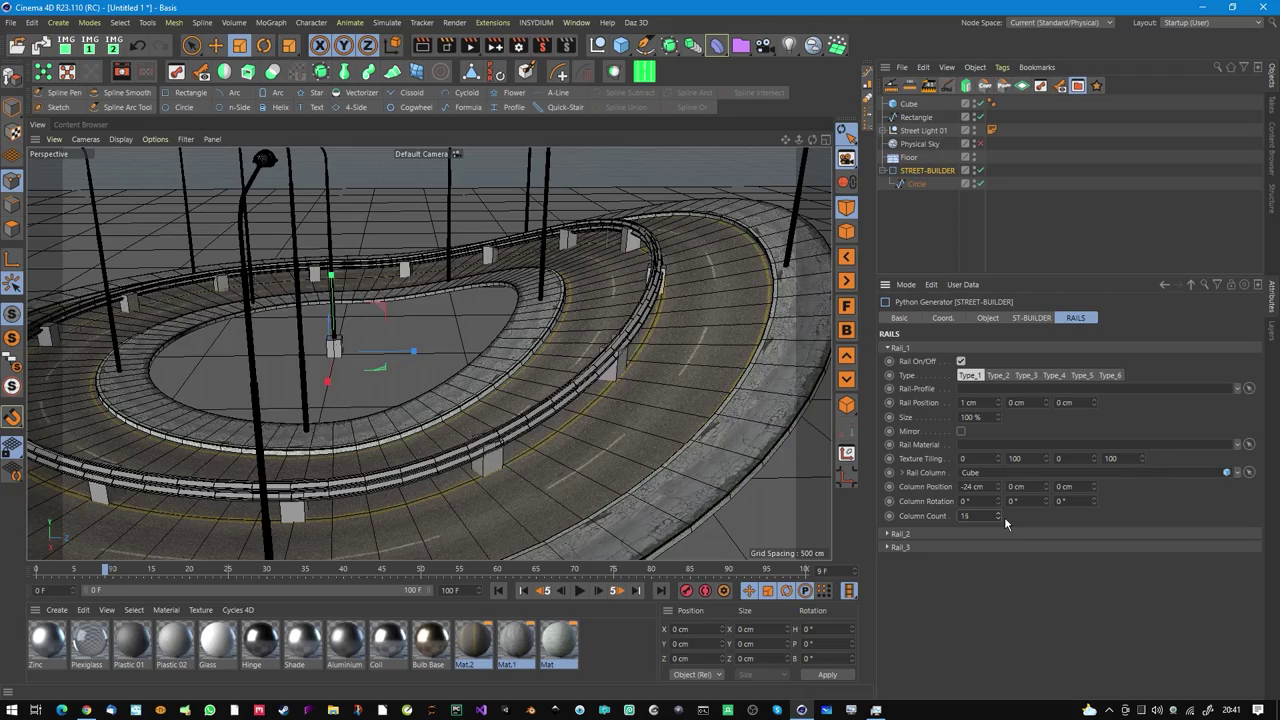
{"action": "mouse_move", "coordinate": [649, 329]}
{"action": "left_mouse_down", "text": "alt"}
{"action": "mouse_move", "coordinate": [567, 335]}
{"action": "mouse_move", "coordinate": [757, 314]}
{"action": "mouse_move", "coordinate": [601, 325]}
{"action": "mouse_move", "coordinate": [659, 336]}
{"action": "left_mouse_up", "text": "alt"}
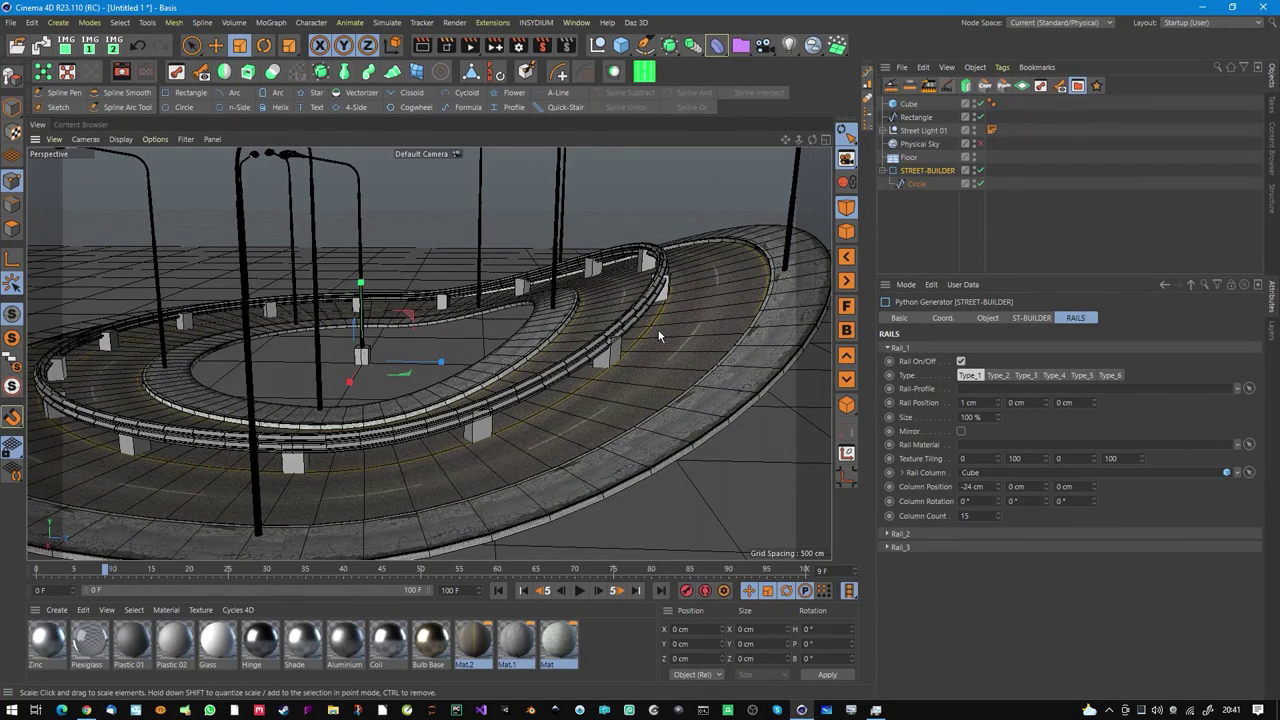
Enable Rail_2 and move it onto the inner pavement with a first Rail Position value of 354 cm.
{"action": "left_click", "coordinate": [932, 348]}
{"action": "left_click", "coordinate": [924, 362]}
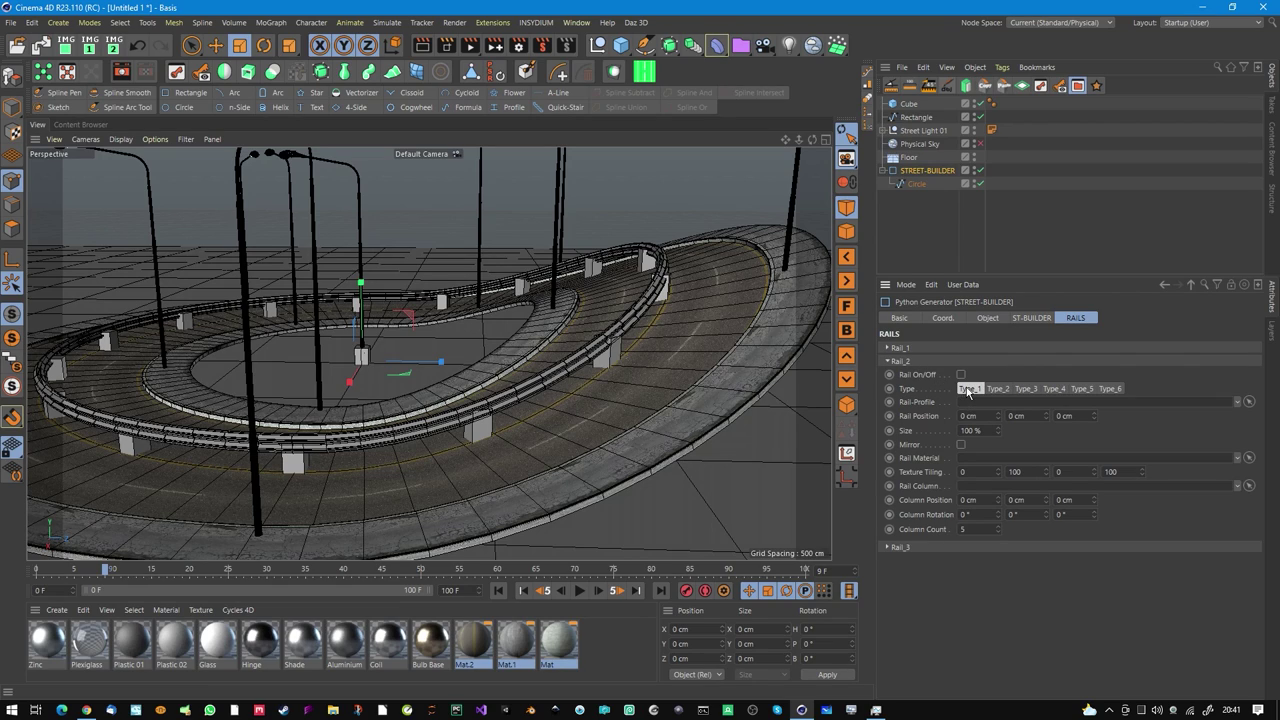
{"action": "left_click", "coordinate": [962, 376]}
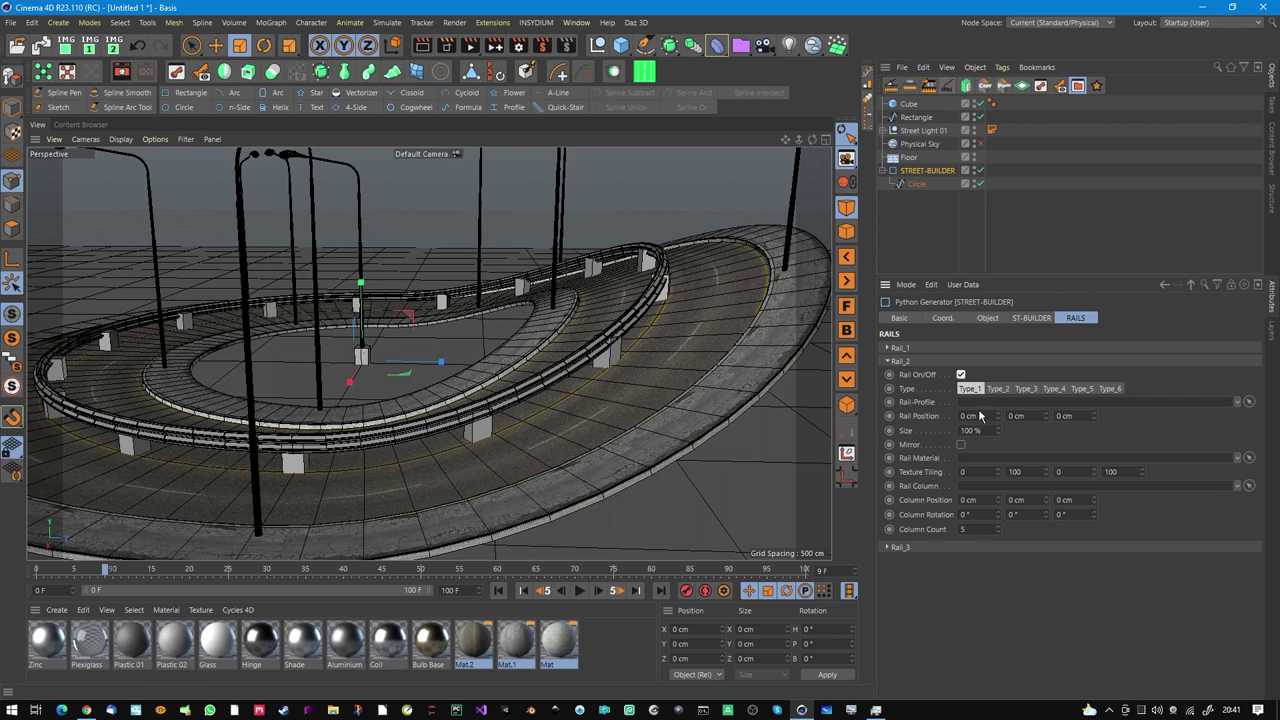
{"action": "left_click_drag", "start_coordinate": [997, 416], "coordinate": [963, 182]}
{"action": "right_click_drag", "start_coordinate": [563, 292], "coordinate": [611, 314], "text": "alt"}
{"action": "scroll", "coordinate": [623, 345], "scroll_direction": "up", "scroll_amount": 2}
{"action": "scroll", "coordinate": [566, 344], "scroll_direction": "down", "scroll_amount": 2}
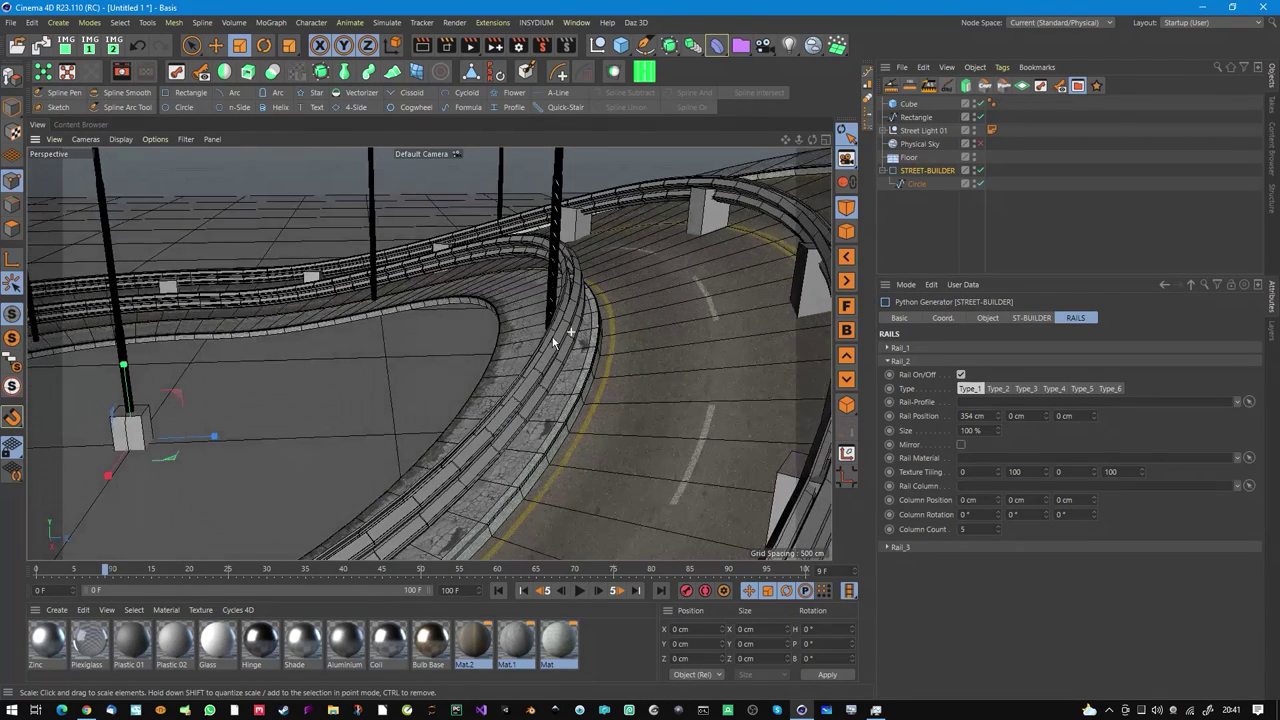
Change Rail_2 to Type_4 and mirror it.
{"action": "left_click", "coordinate": [1057, 393]}
{"action": "left_click_drag", "start_coordinate": [549, 378], "coordinate": [600, 315], "text": "alt"}
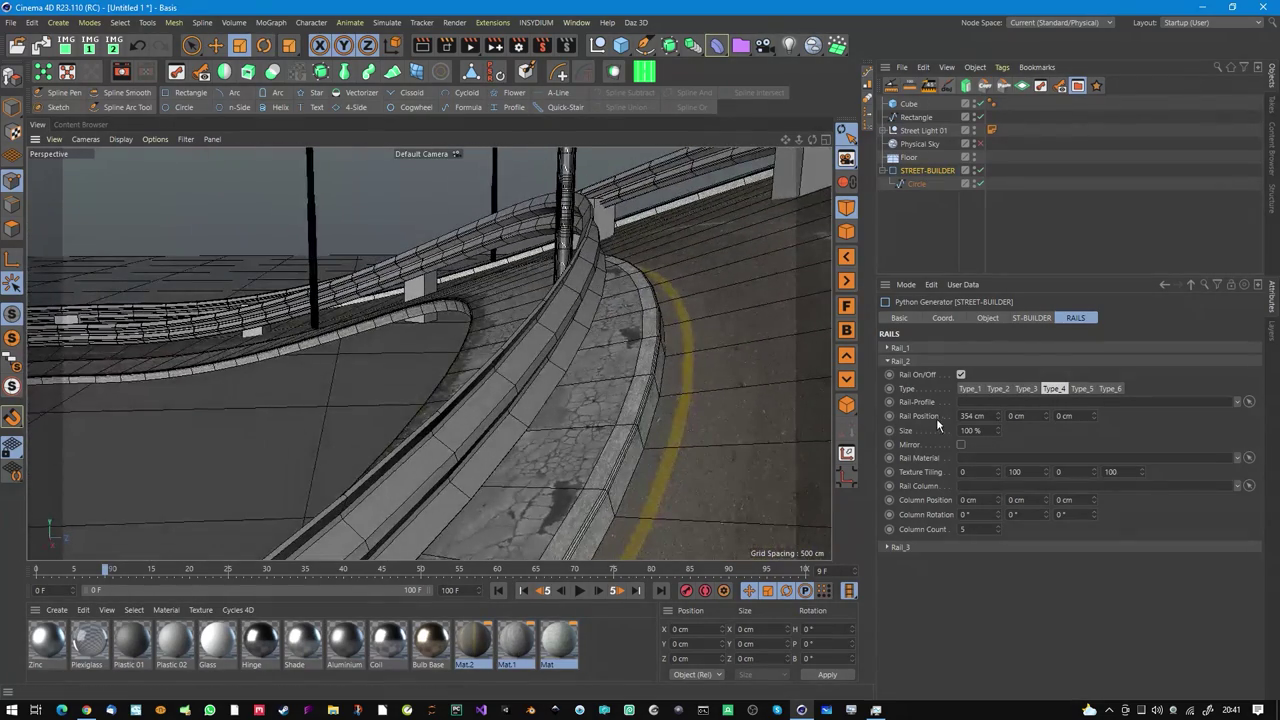
{"action": "left_click", "coordinate": [961, 444]}
{"action": "left_click_drag", "start_coordinate": [623, 334], "coordinate": [554, 334], "text": "alt"}
{"action": "scroll", "coordinate": [556, 331], "scroll_direction": "down", "scroll_amount": 4}
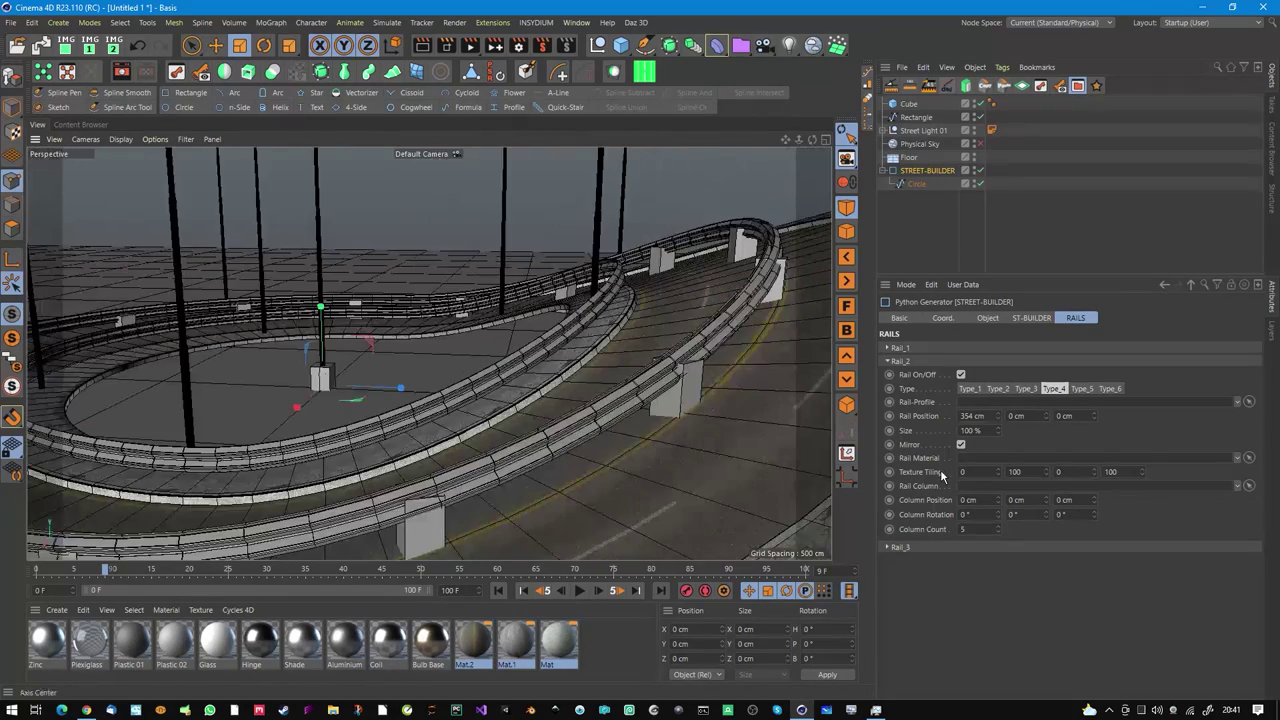
Enable Rail_3 and assign the Rectangle spline as its Rail-Profile.
{"action": "left_click", "coordinate": [920, 553]}
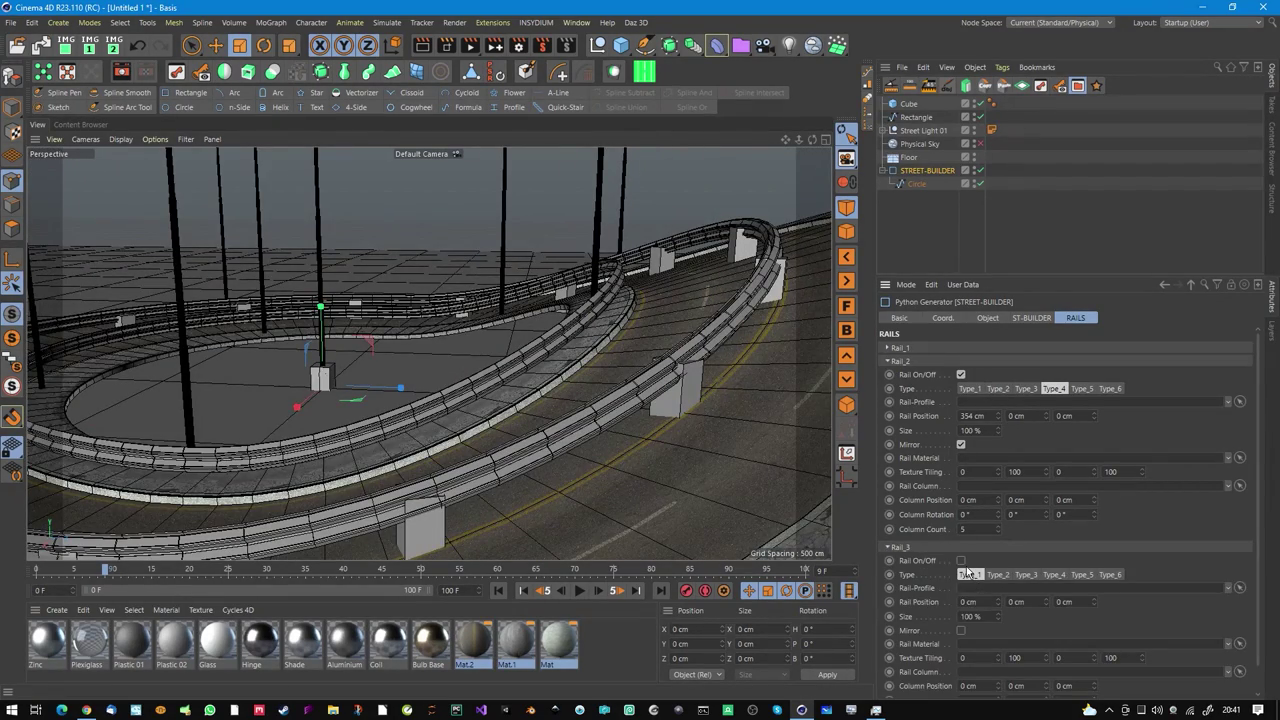
{"action": "left_click_drag", "start_coordinate": [640, 372], "coordinate": [620, 337], "text": "alt"}
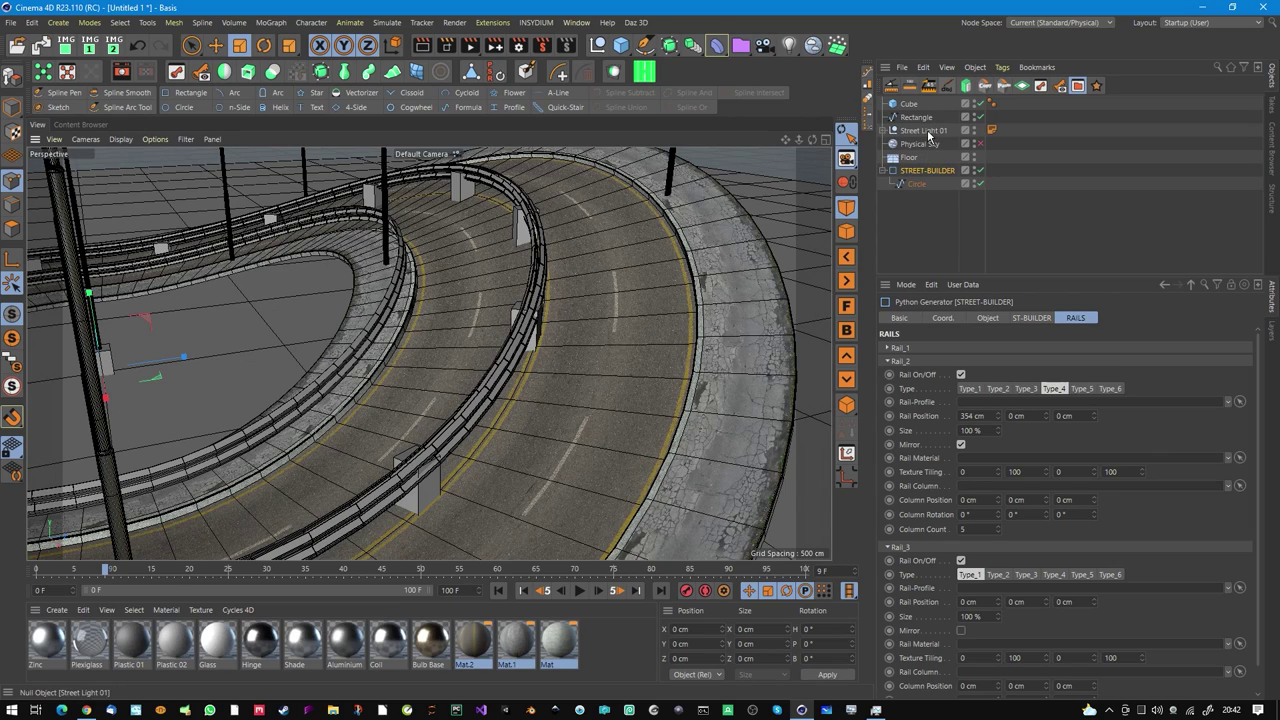
{"action": "left_click_drag", "start_coordinate": [928, 122], "coordinate": [990, 602]}
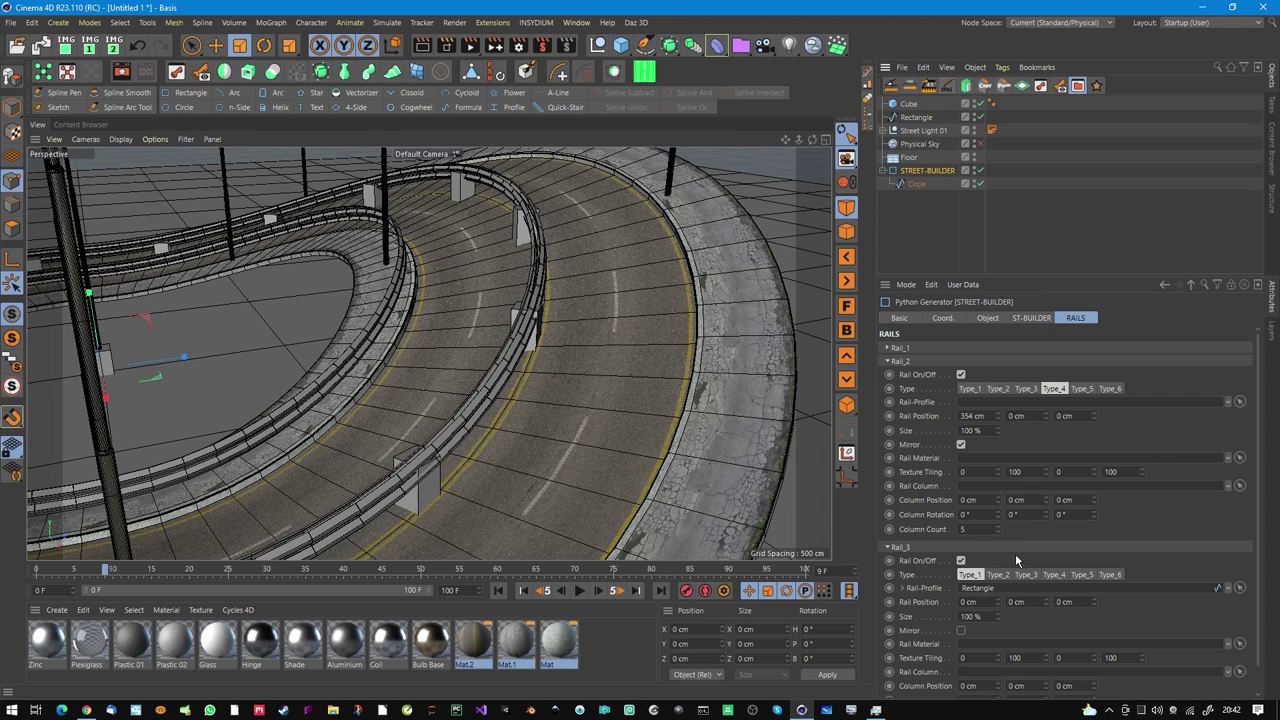
{"action": "left_click_drag", "start_coordinate": [576, 445], "coordinate": [548, 356], "text": "alt"}
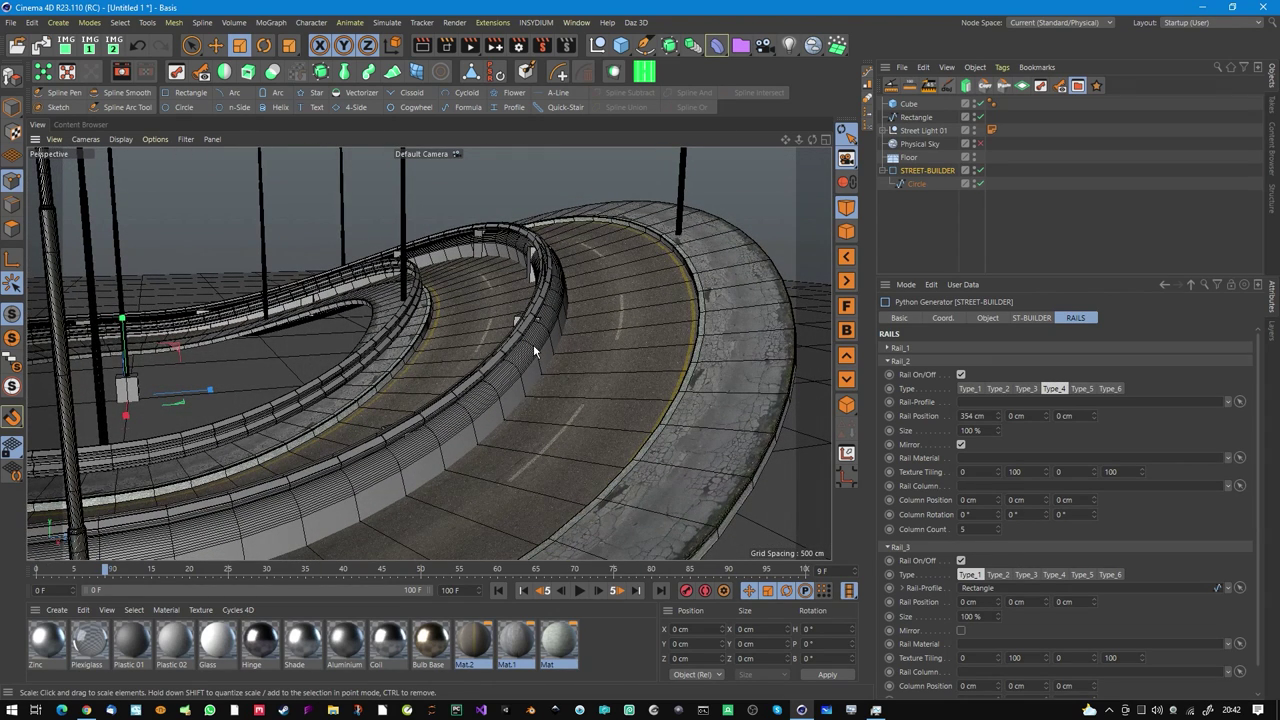
Move Rail_3 to the street's outer edge, setting its first two Rail Position values to -476 cm and -107 cm.
{"action": "left_click_drag", "start_coordinate": [997, 601], "coordinate": [1002, 653]}
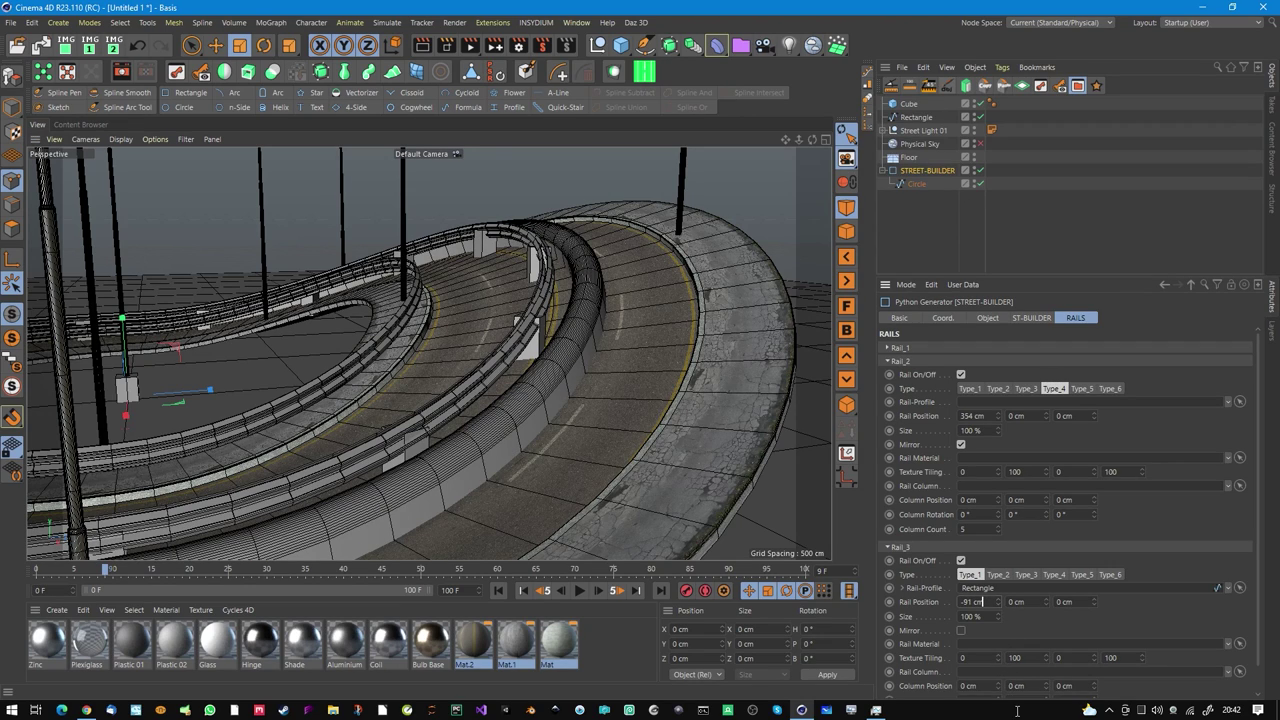
{"action": "left_click_drag", "start_coordinate": [1000, 601], "coordinate": [1034, 698]}
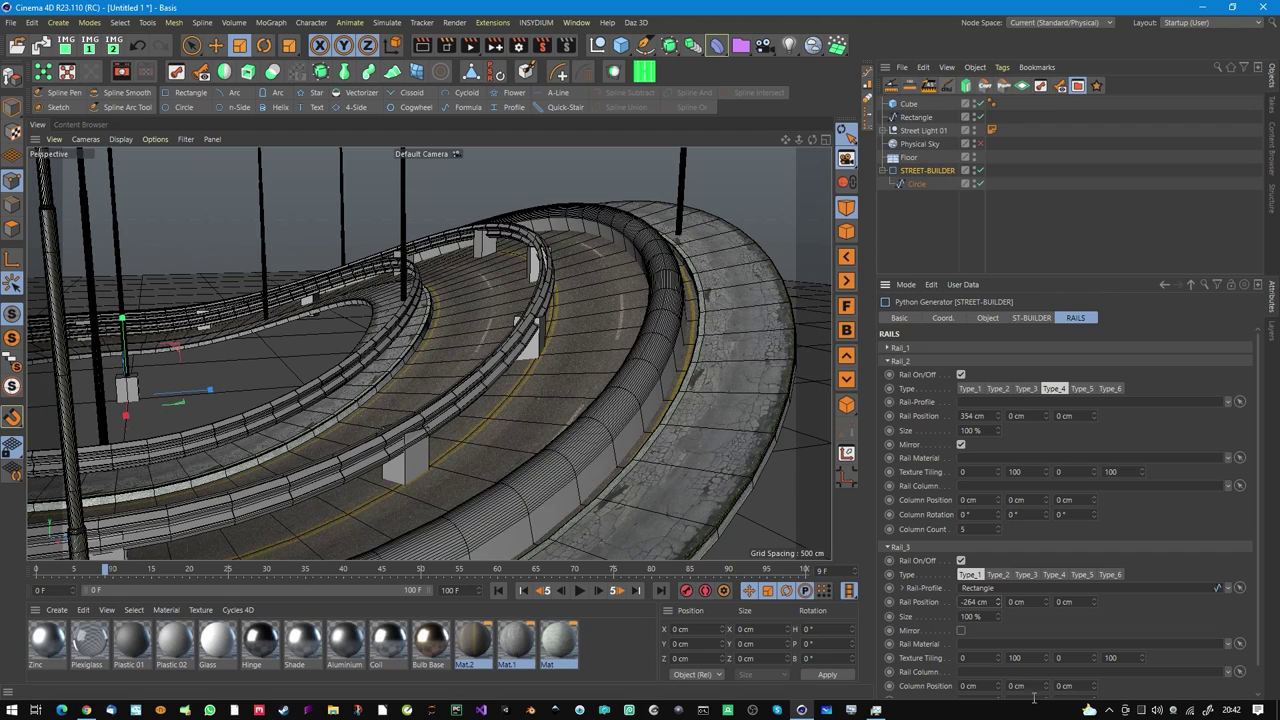
{"action": "left_click_drag", "start_coordinate": [999, 602], "coordinate": [1014, 697]}
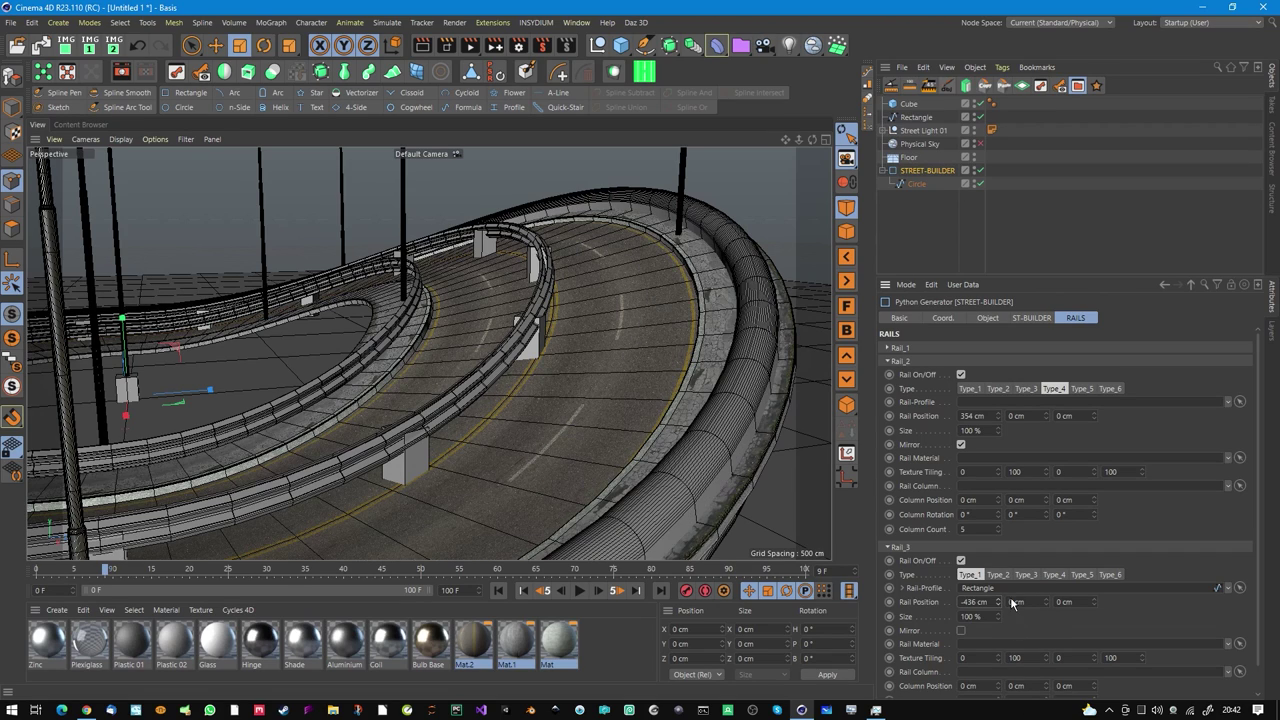
{"action": "left_click_drag", "start_coordinate": [1007, 611], "coordinate": [1008, 620]}
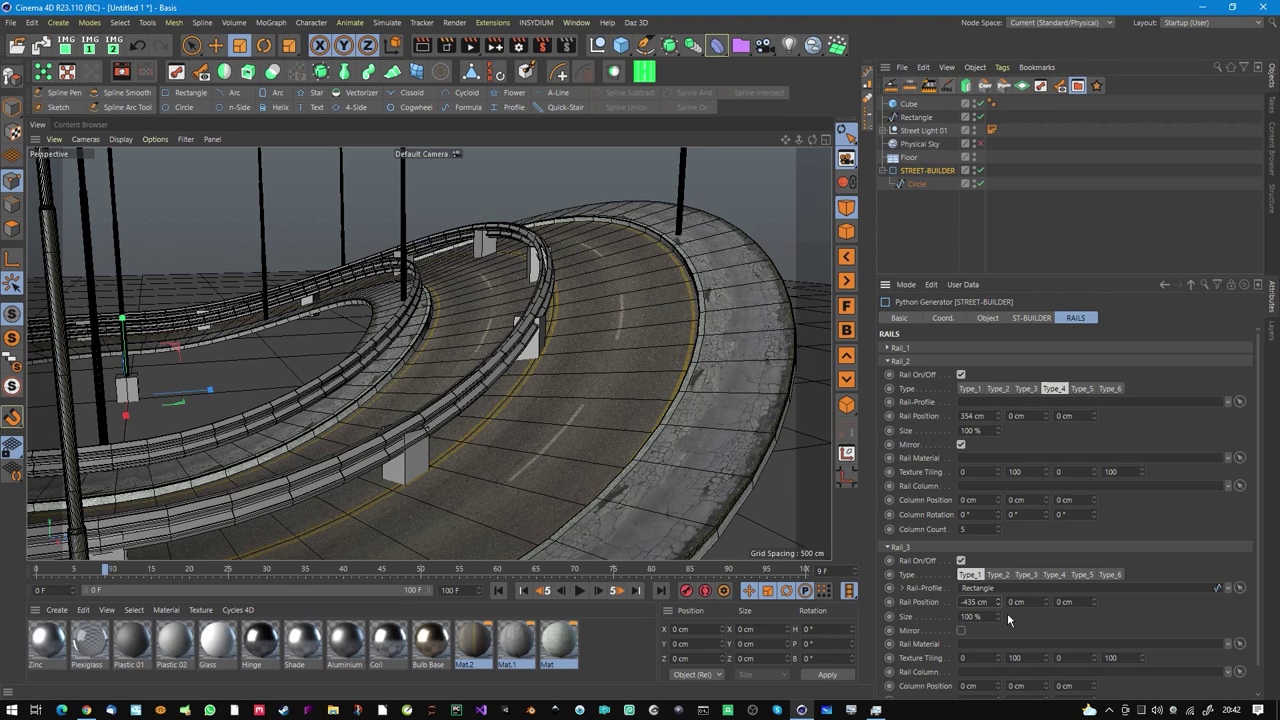
{"action": "left_click_drag", "start_coordinate": [691, 414], "coordinate": [800, 363], "text": "alt"}
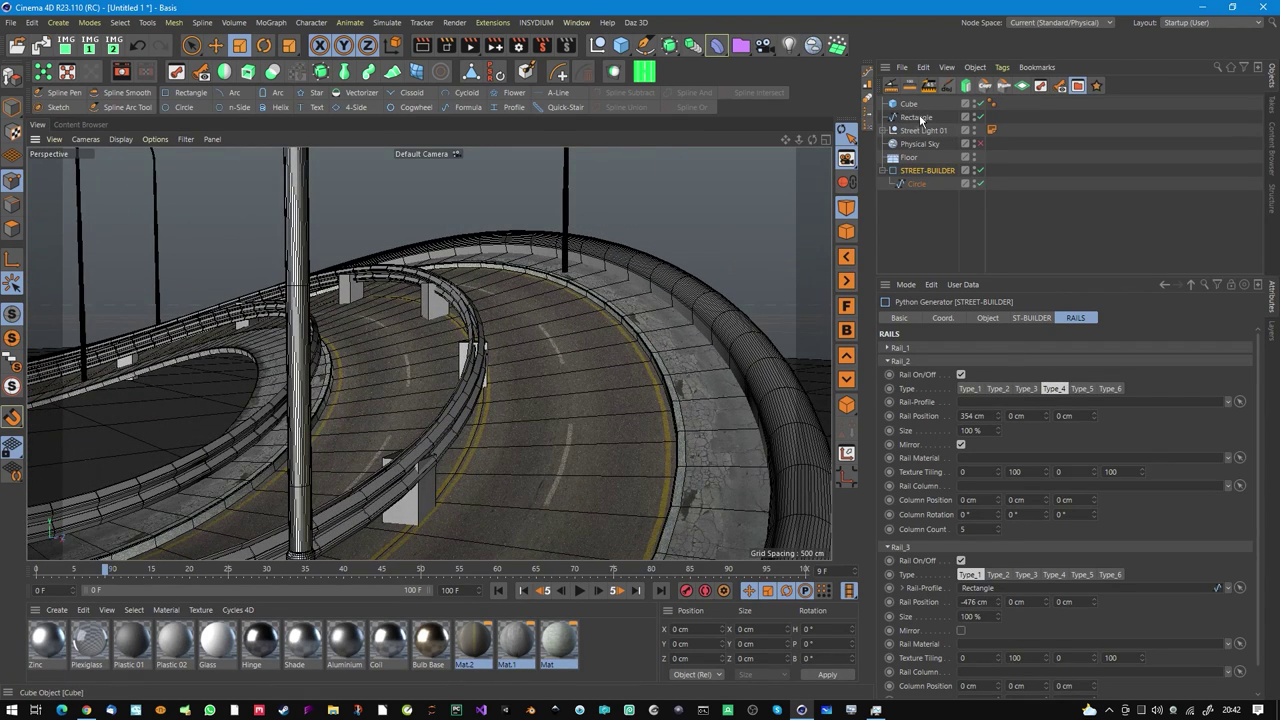
{"action": "mouse_move", "coordinate": [1052, 603]}
{"action": "left_mouse_down"}
{"action": "mouse_move", "coordinate": [1059, 639]}
{"action": "mouse_move", "coordinate": [1054, 627]}
{"action": "left_mouse_up"}
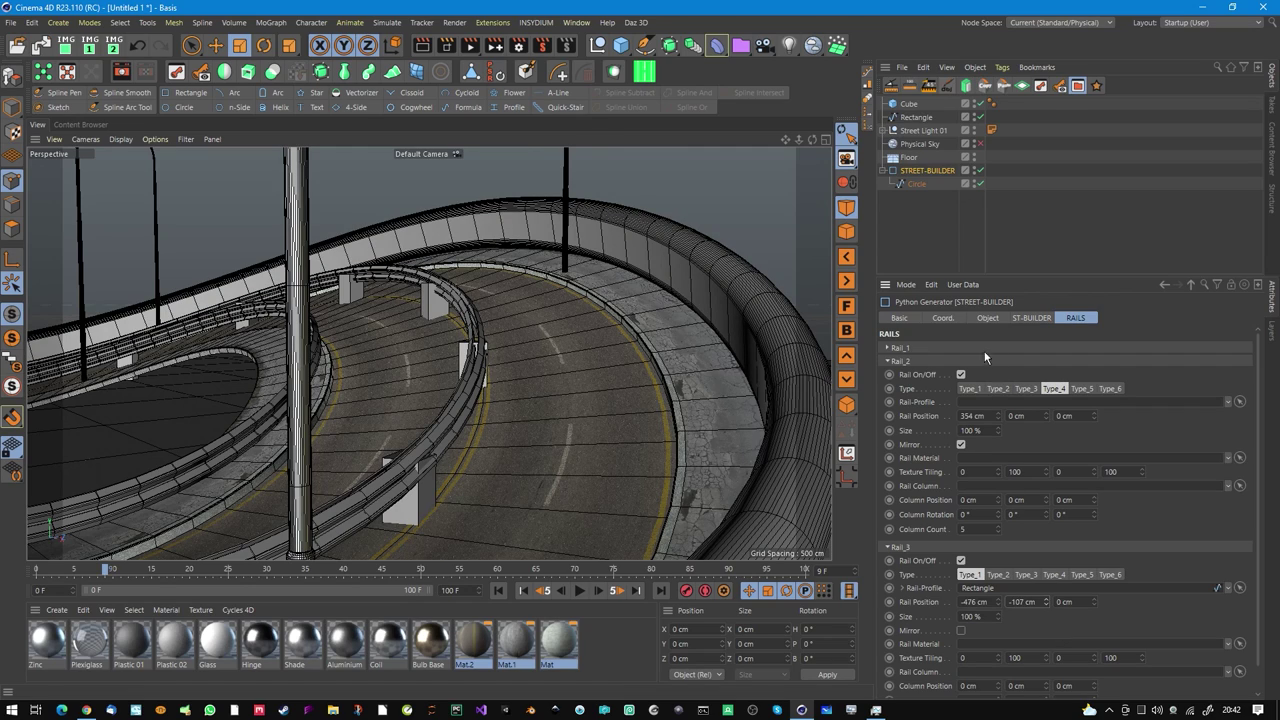
Scale the Rectangle profile spline to about 42.7 cm wide and 255 cm high to make the outer wall thinner and taller.
{"action": "left_click", "coordinate": [916, 117]}
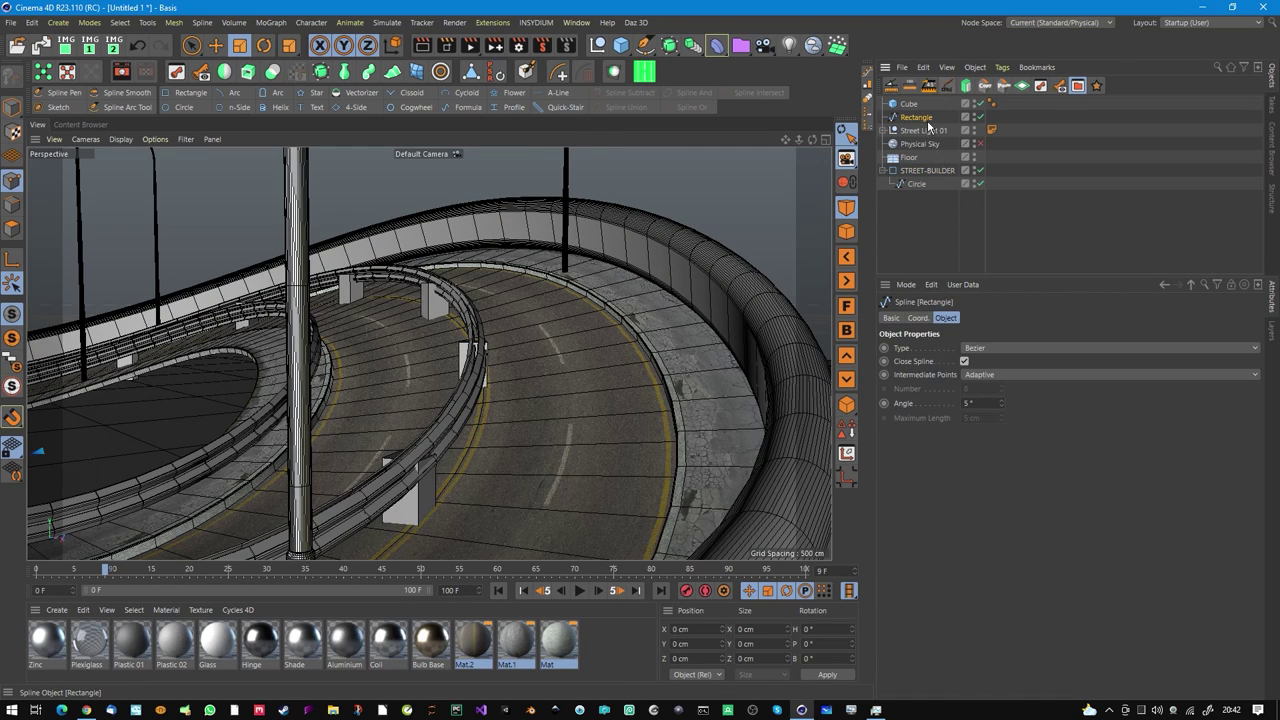
{"action": "key", "text": "t"}
{"action": "right_click_drag", "start_coordinate": [511, 338], "coordinate": [383, 360], "text": "alt"}
{"action": "left_click_drag", "start_coordinate": [383, 360], "coordinate": [278, 455], "text": "alt"}
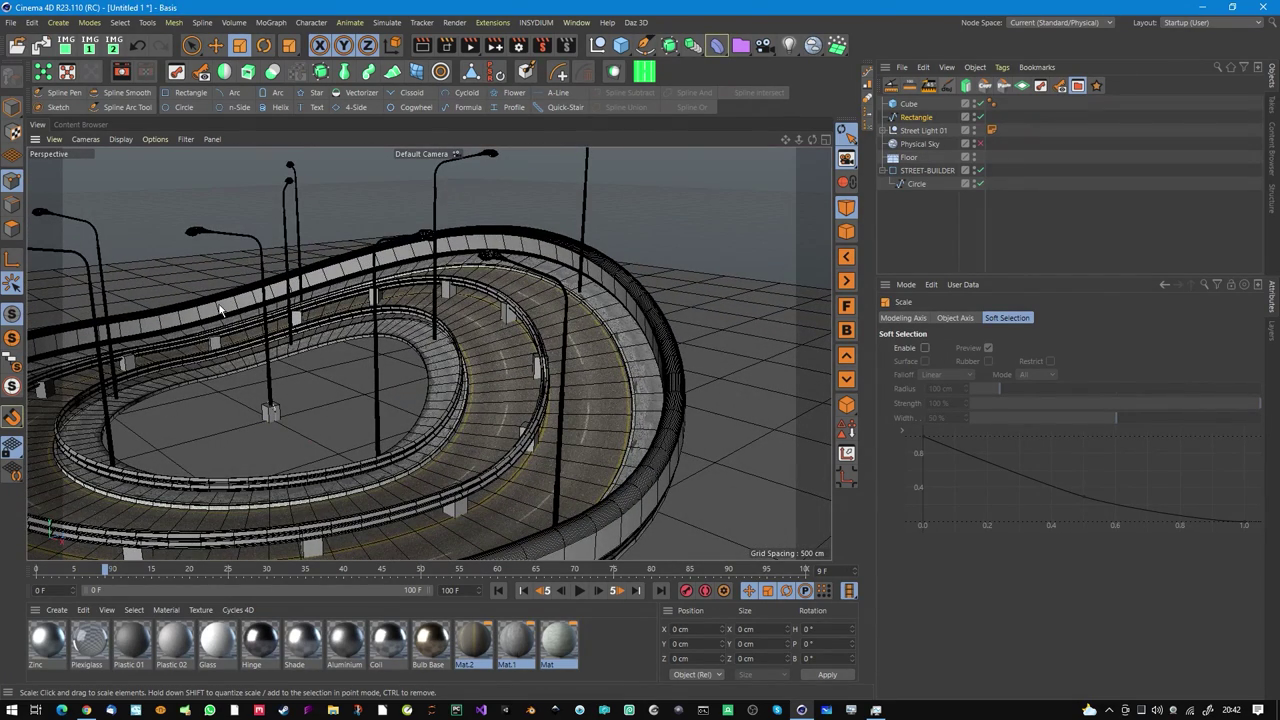
{"action": "left_click", "coordinate": [12, 106]}
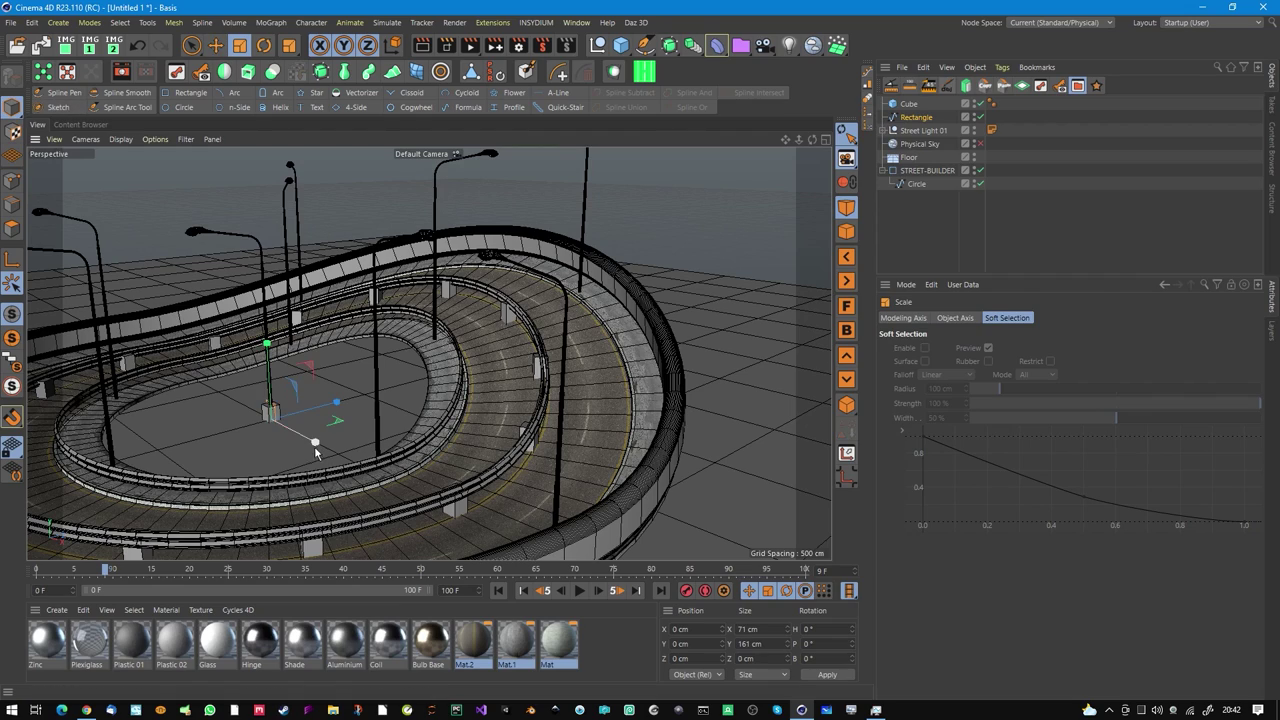
{"action": "left_click_drag", "start_coordinate": [325, 449], "coordinate": [307, 444]}
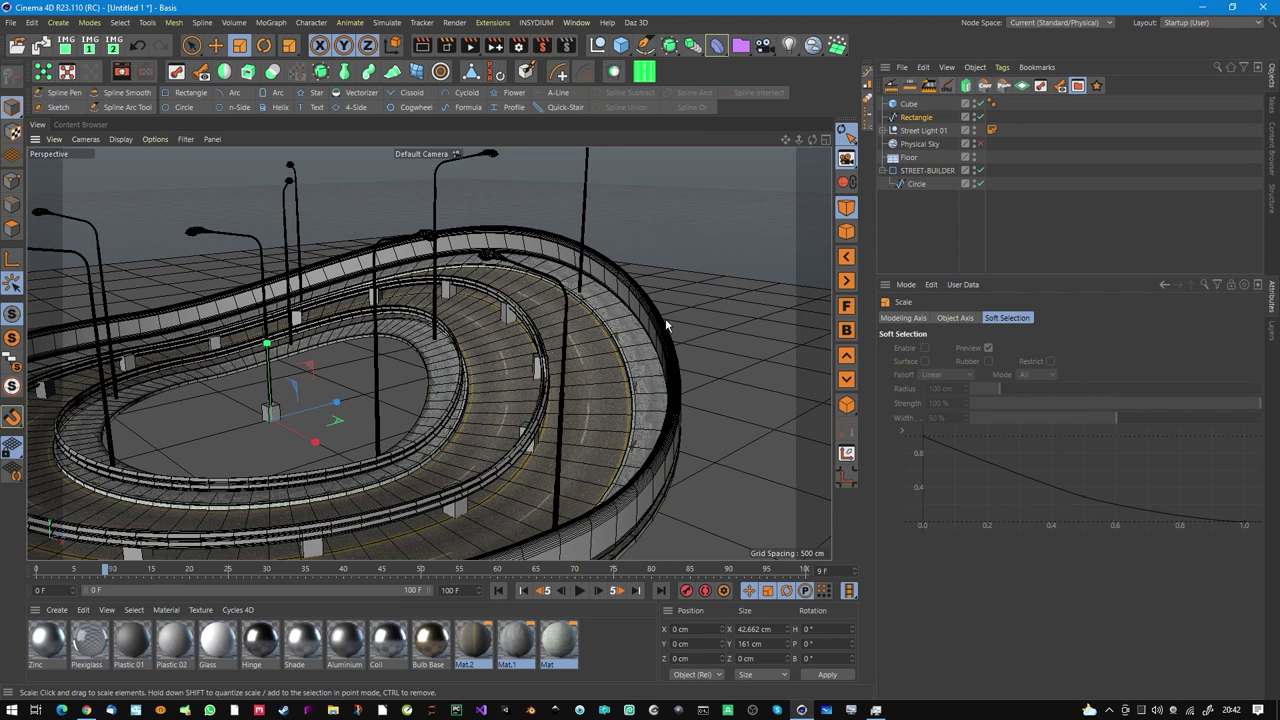
{"action": "scroll", "coordinate": [731, 306], "scroll_direction": "up", "scroll_amount": 4}
{"action": "scroll", "coordinate": [498, 383], "scroll_direction": "down", "scroll_amount": 3}
{"action": "left_click_drag", "start_coordinate": [160, 395], "coordinate": [150, 342]}
{"action": "left_click_drag", "start_coordinate": [577, 327], "coordinate": [620, 312], "text": "alt"}
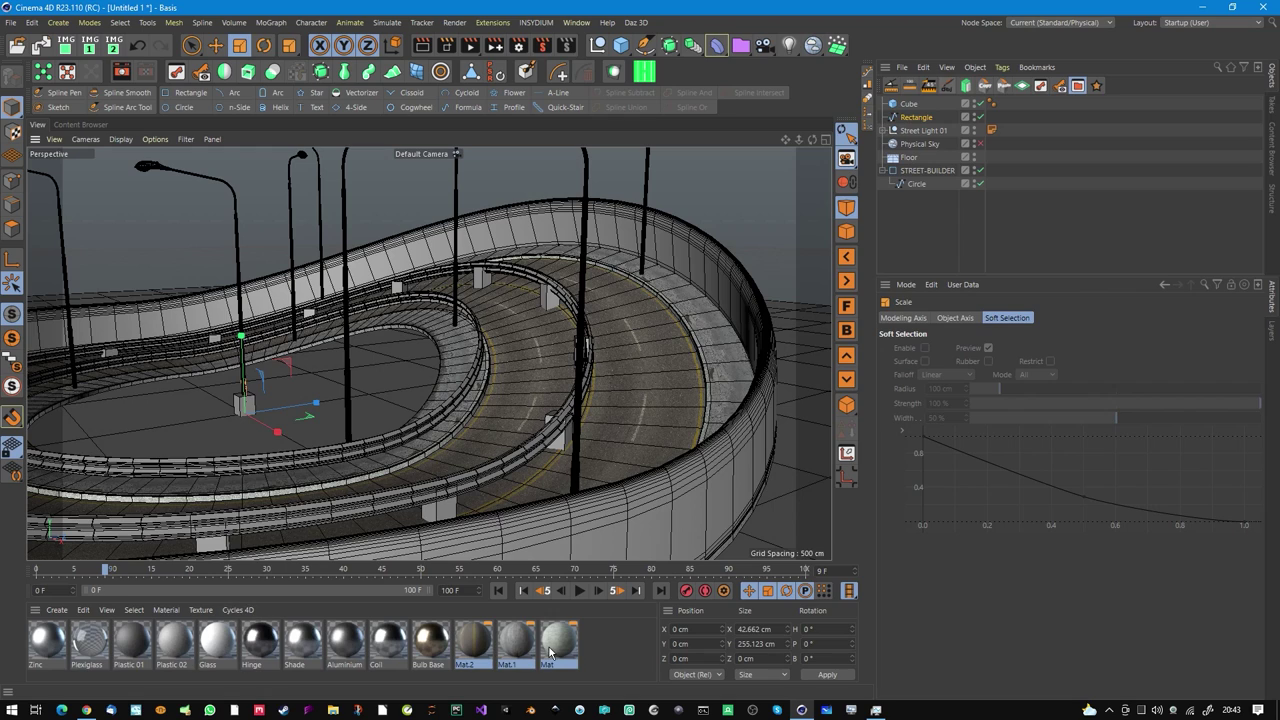
Create a new material with Metal_0015.png from the Metals texture folder as its color texture, declining the copy to the project location.
{"action": "double_click", "coordinate": [622, 654]}
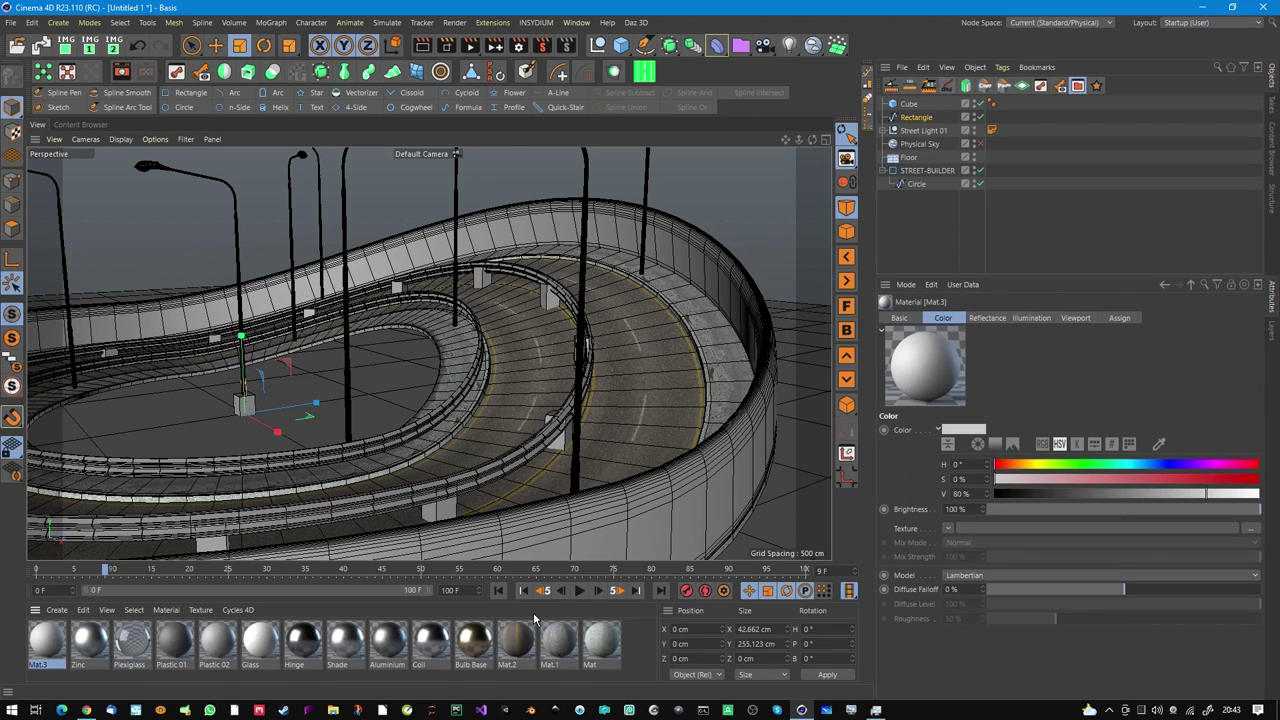
{"action": "double_click", "coordinate": [64, 649]}
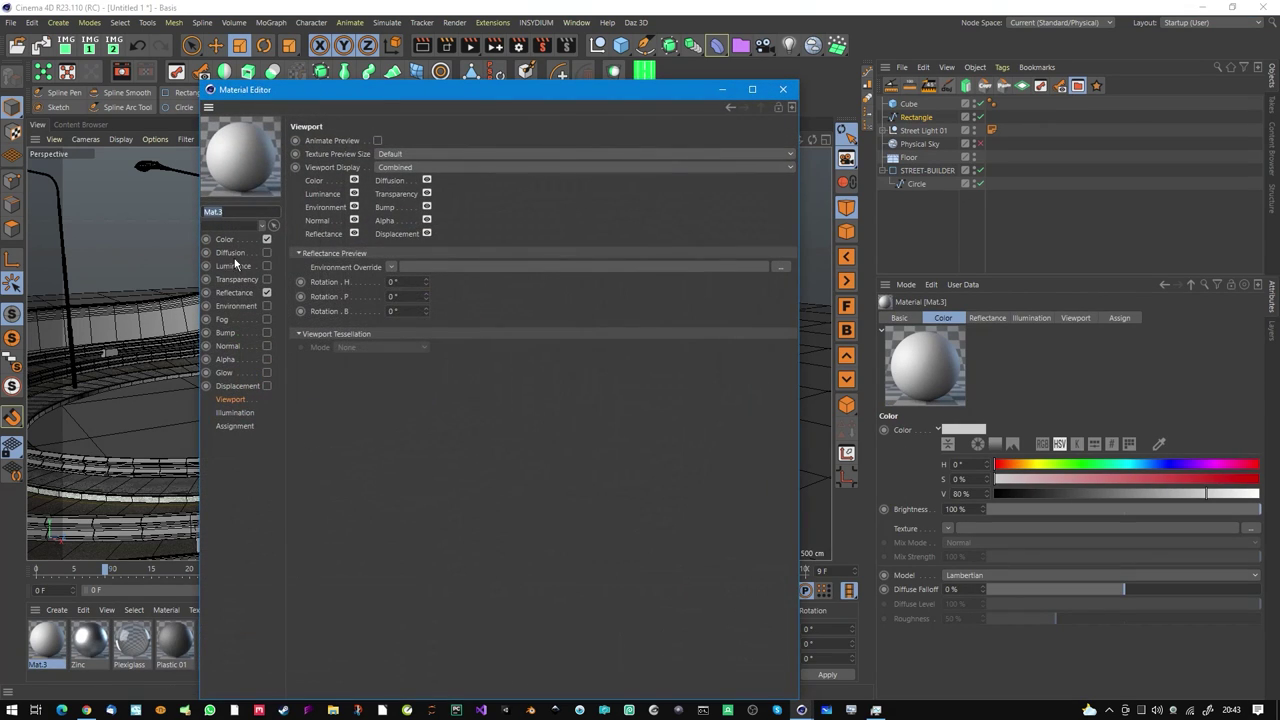
{"action": "left_click", "coordinate": [786, 240]}
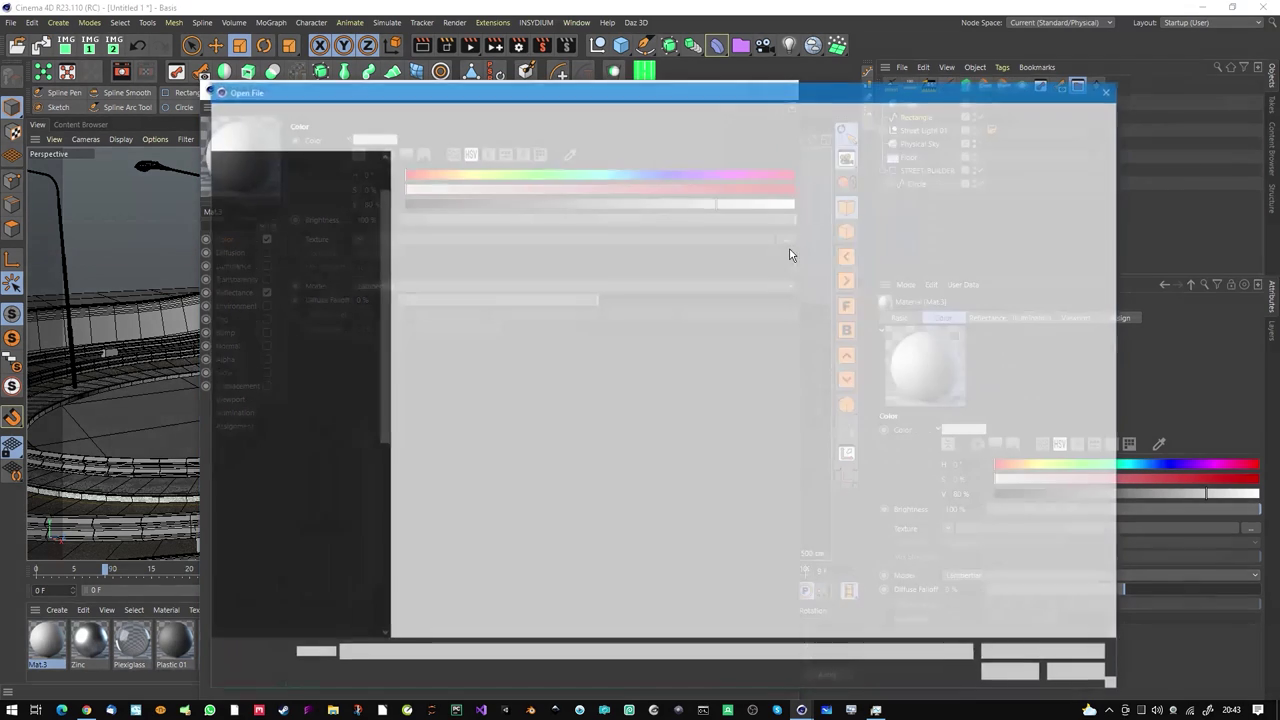
{"action": "left_click", "coordinate": [295, 270]}
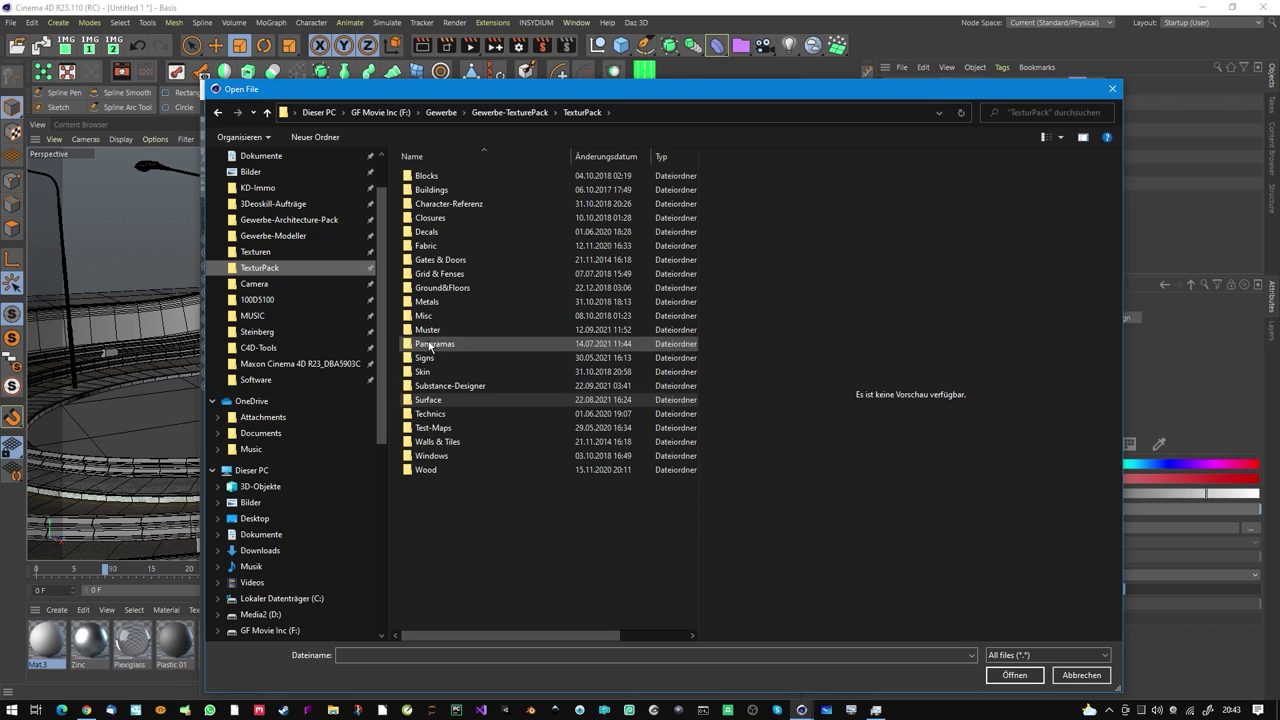
{"action": "double_click", "coordinate": [428, 302]}
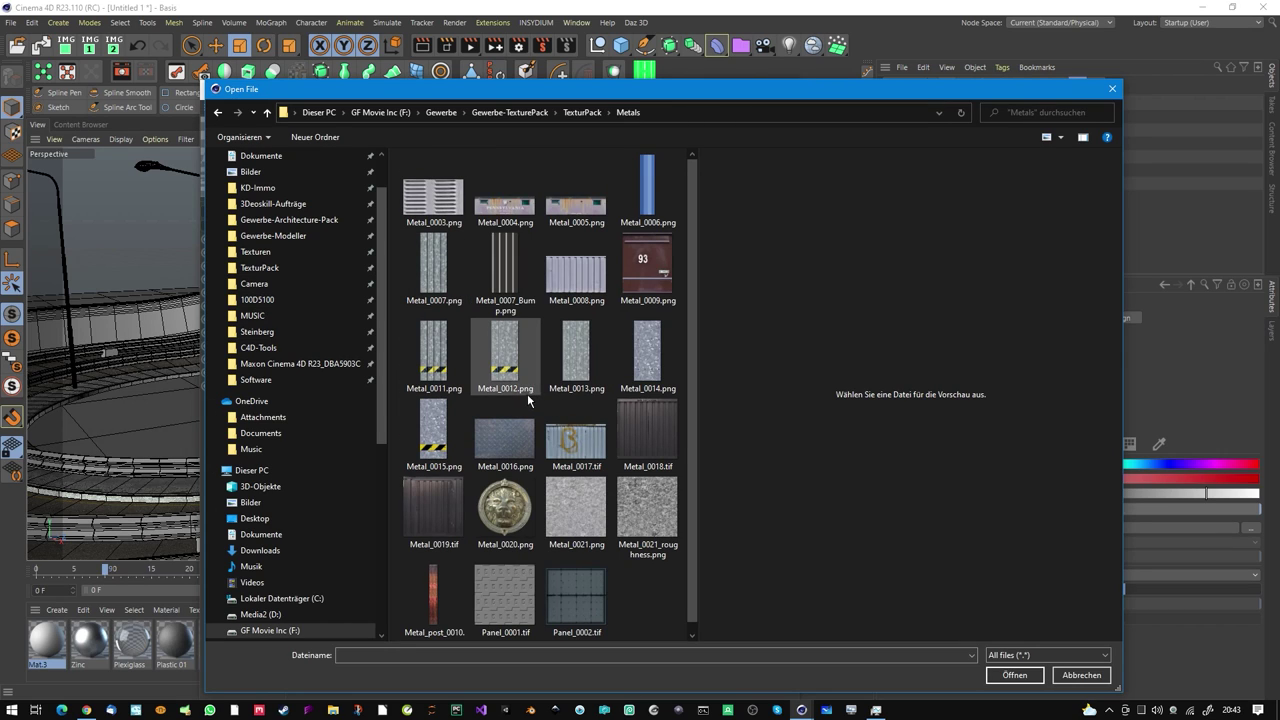
{"action": "double_click", "coordinate": [437, 437]}
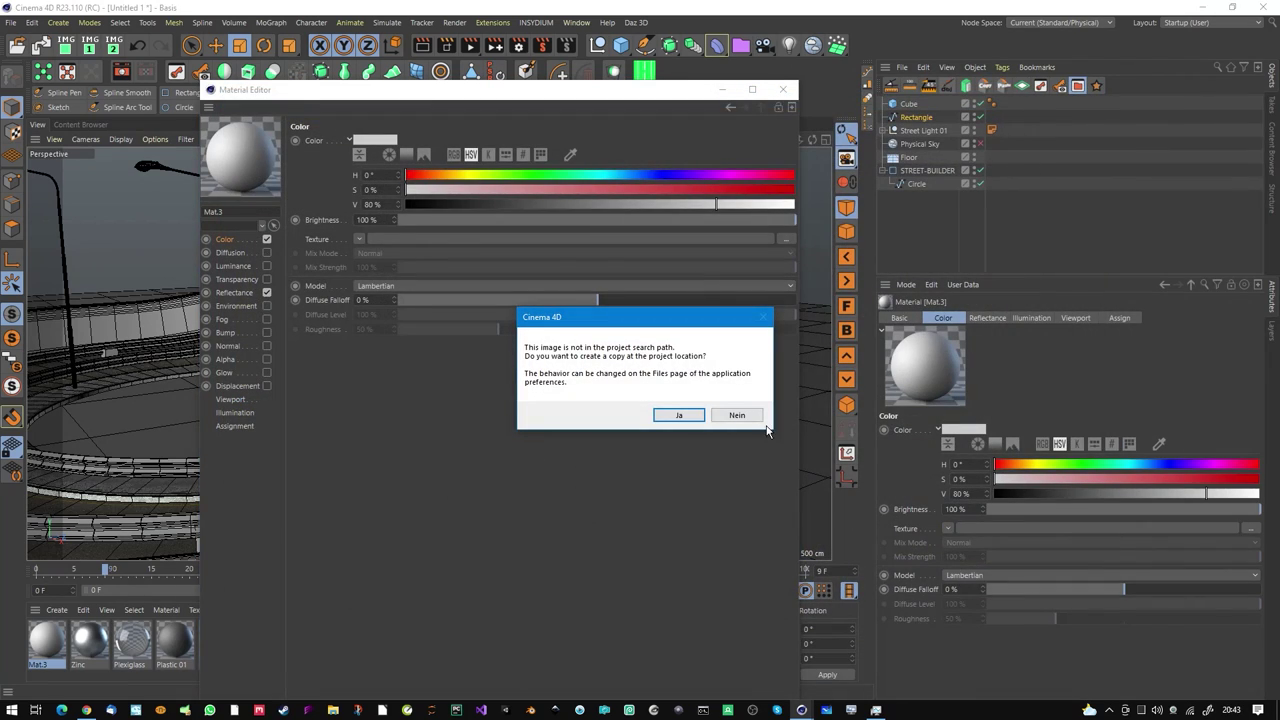
{"action": "left_click", "coordinate": [745, 415]}
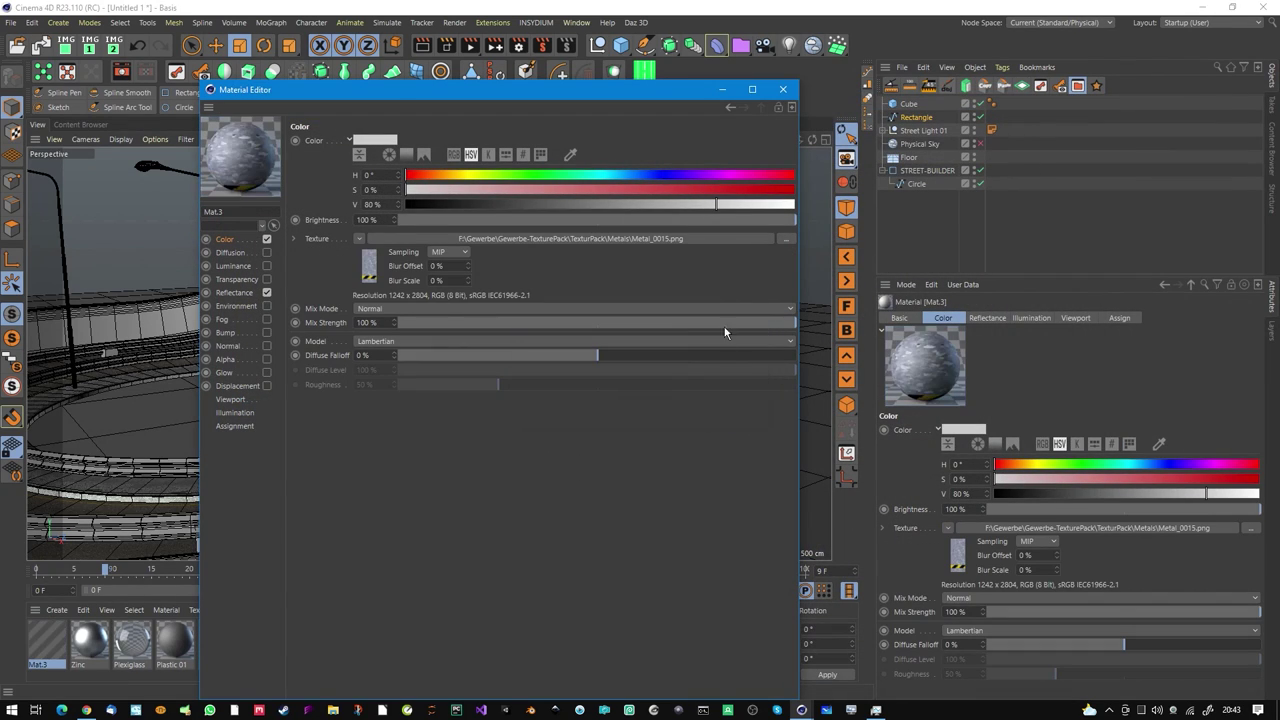
{"action": "left_click", "coordinate": [790, 94]}
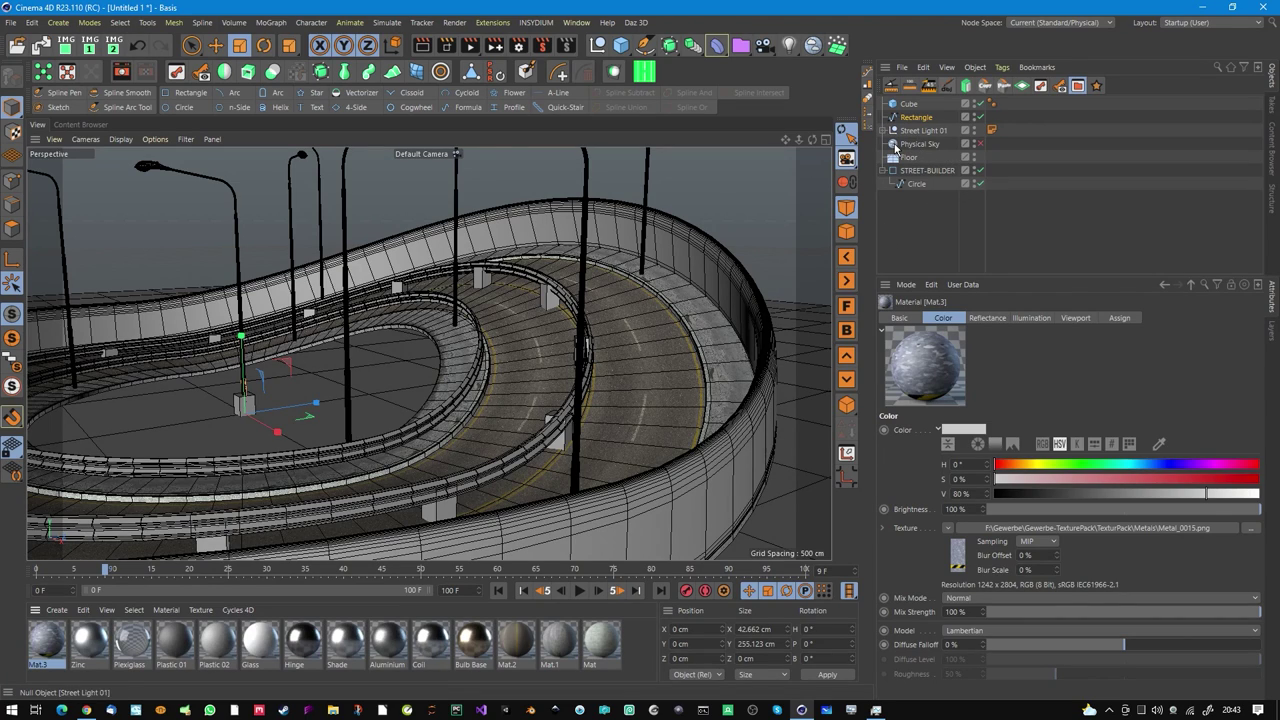
Assign Mat.3 as the Rail Material of Rail_1 on the STREET-BUILDER generator.
{"action": "left_click", "coordinate": [938, 174]}
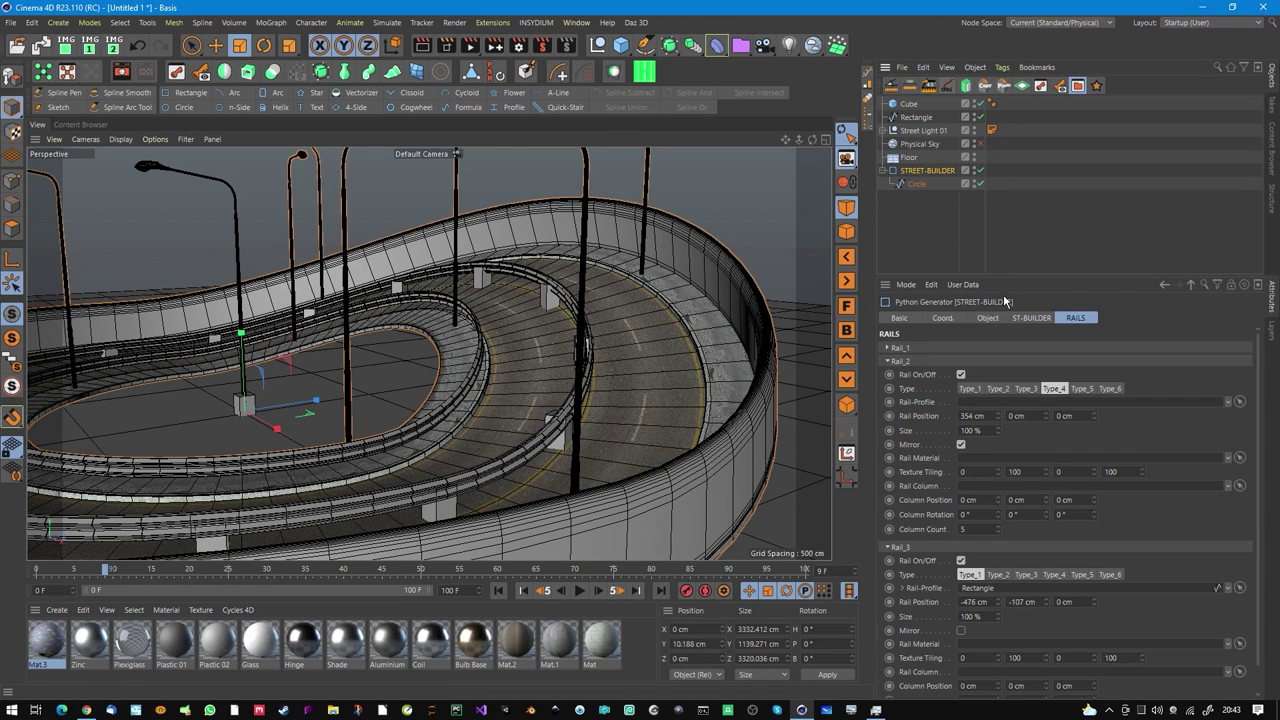
{"action": "left_click", "coordinate": [897, 360]}
{"action": "left_click", "coordinate": [899, 347]}
{"action": "left_click_drag", "start_coordinate": [72, 662], "coordinate": [1012, 446]}
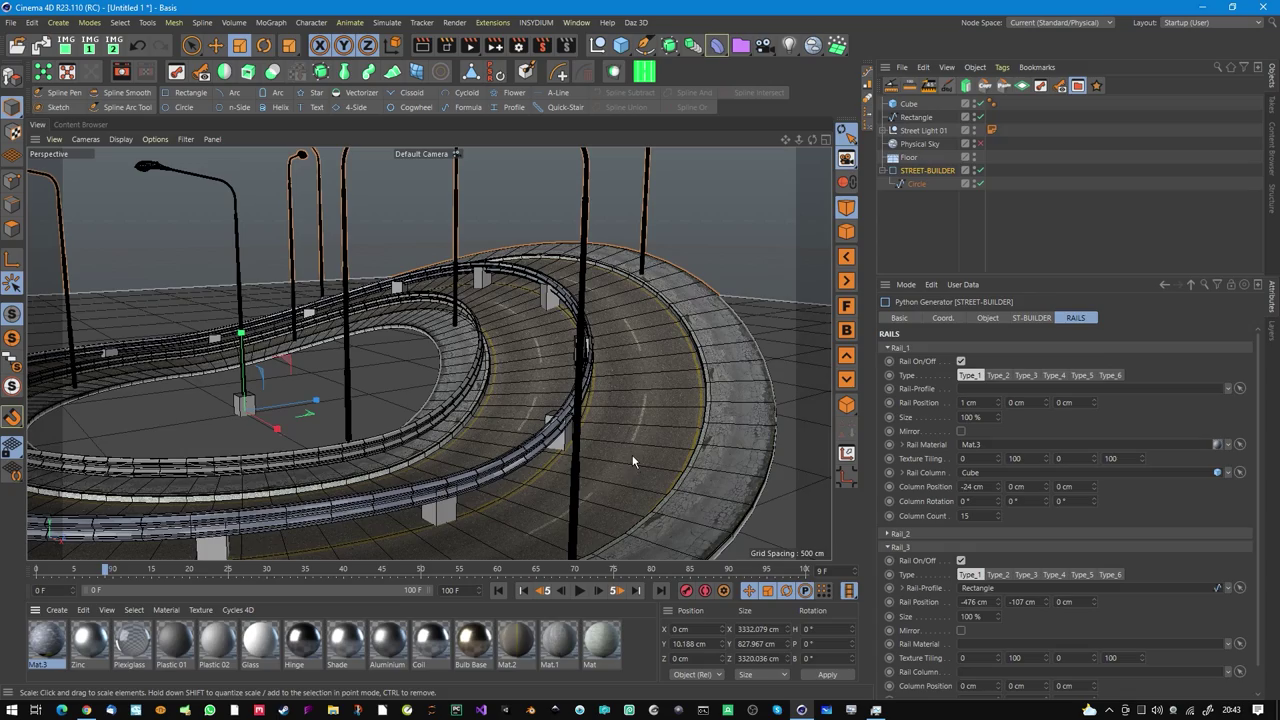
Set the first Rail Position value of Rail_3 to -473 cm.
{"action": "left_click_drag", "start_coordinate": [602, 401], "coordinate": [601, 407], "text": "alt"}
{"action": "right_click_drag", "start_coordinate": [596, 380], "coordinate": [686, 330], "text": "alt"}
{"action": "mouse_move", "coordinate": [577, 308]}
{"action": "left_mouse_down", "text": "alt"}
{"action": "mouse_move", "coordinate": [548, 286]}
{"action": "mouse_move", "coordinate": [606, 305]}
{"action": "mouse_move", "coordinate": [679, 288]}
{"action": "mouse_move", "coordinate": [538, 303]}
{"action": "mouse_move", "coordinate": [580, 325]}
{"action": "left_mouse_up", "text": "alt"}
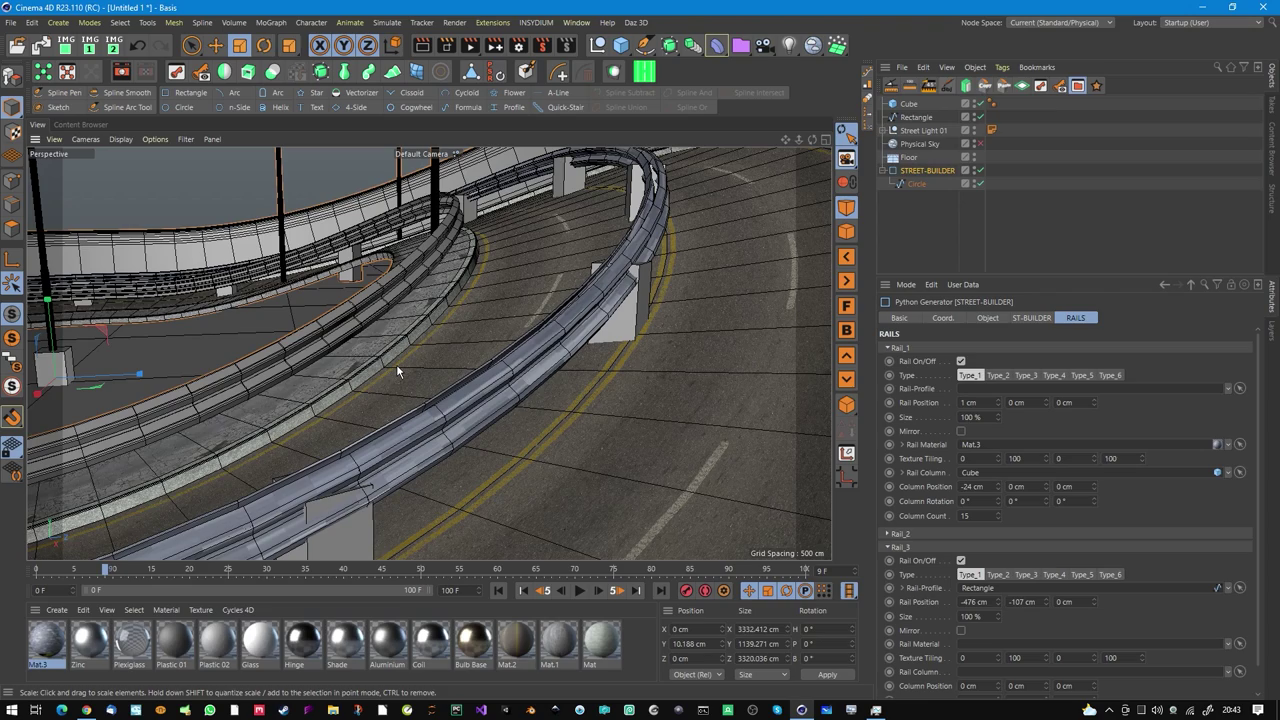
{"action": "scroll", "coordinate": [551, 378], "scroll_direction": "down", "scroll_amount": 6}
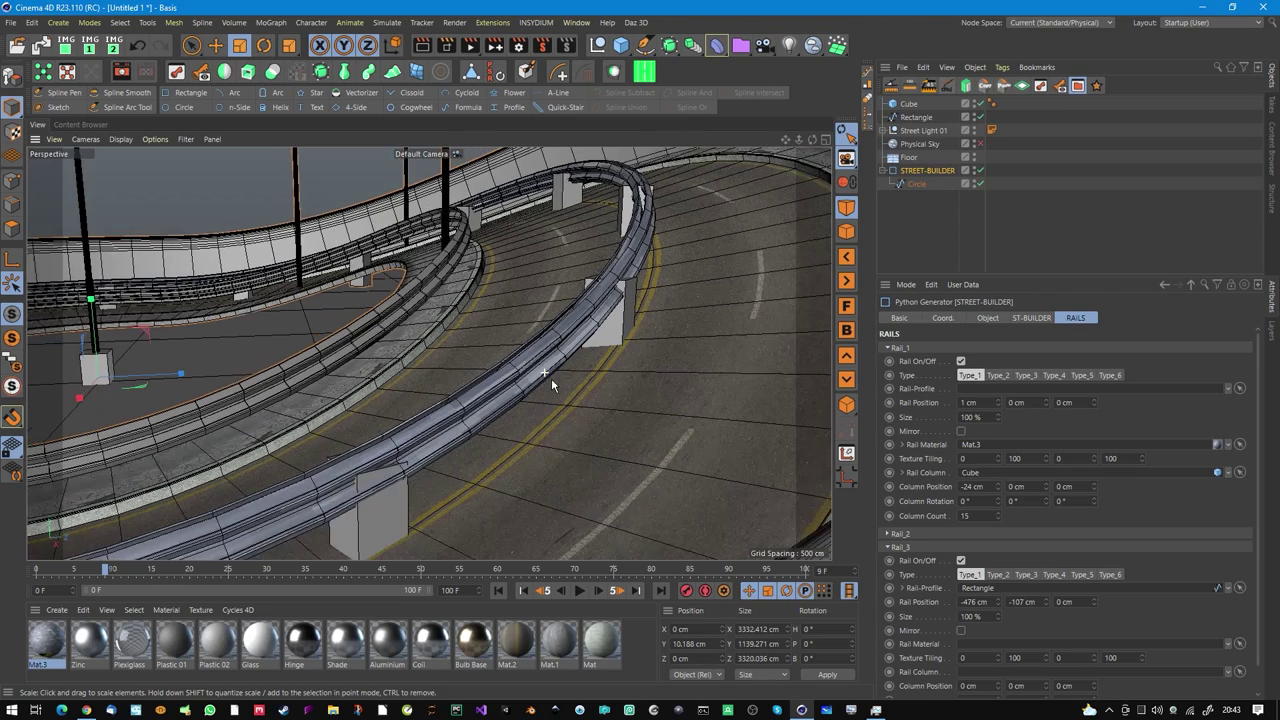
{"action": "left_click_drag", "start_coordinate": [582, 291], "coordinate": [758, 340], "text": "alt"}
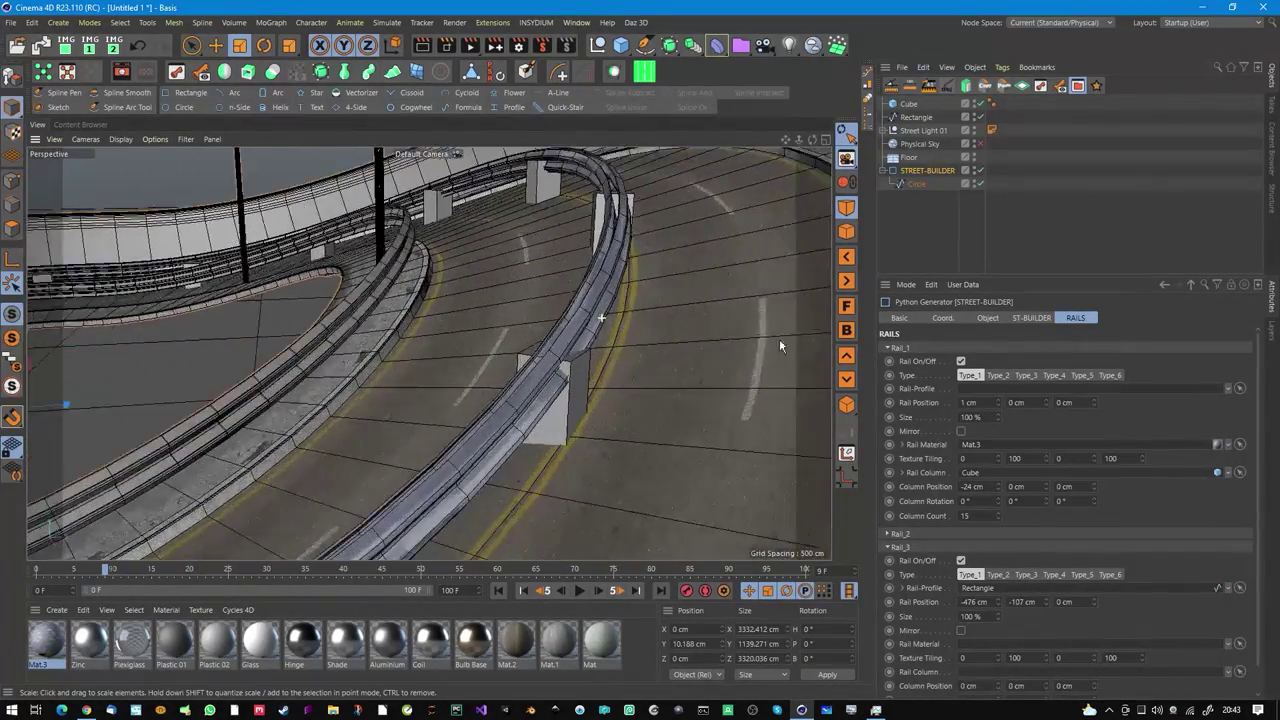
{"action": "left_click_drag", "start_coordinate": [591, 349], "coordinate": [570, 342], "text": "alt"}
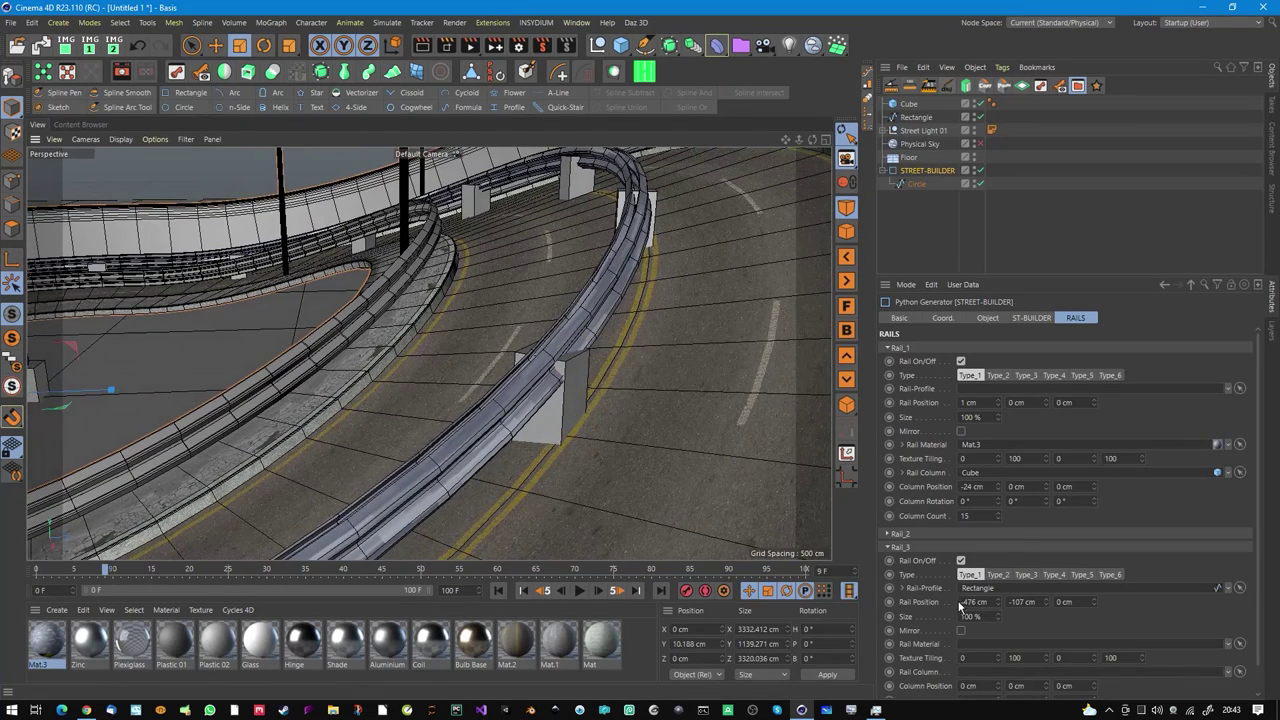
{"action": "left_click_drag", "start_coordinate": [1003, 610], "coordinate": [1008, 614]}
Set Rail_1's Texture Tiling to 7 in the second value and 33 in the fourth.
{"action": "left_click_drag", "start_coordinate": [1046, 460], "coordinate": [1054, 526]}
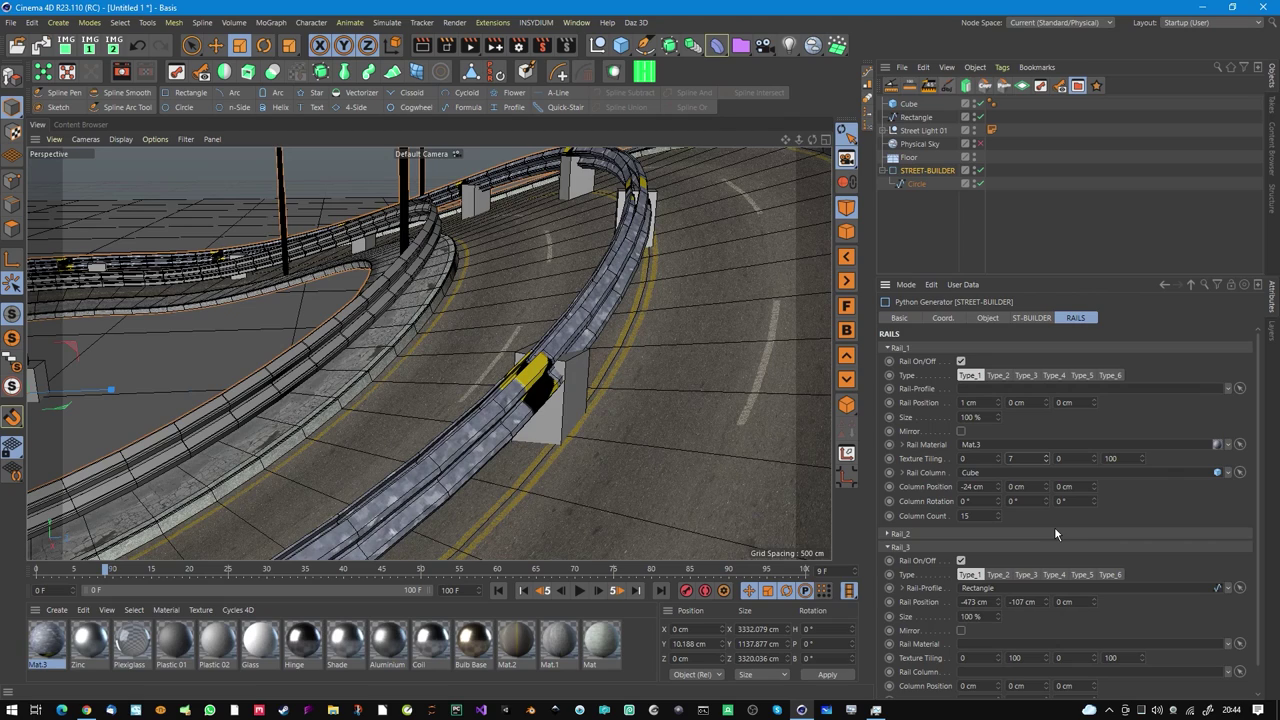
{"action": "left_click_drag", "start_coordinate": [1148, 458], "coordinate": [1144, 521]}
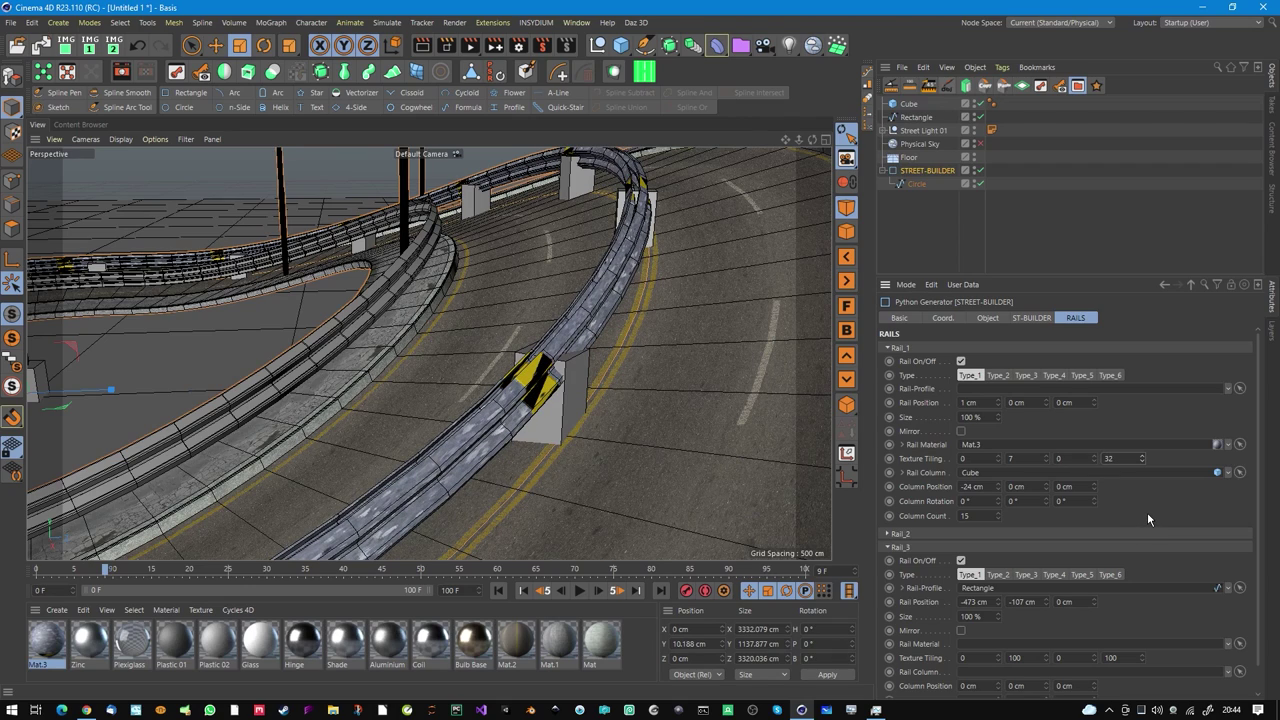
{"action": "left_click_drag", "start_coordinate": [1149, 519], "coordinate": [1149, 516]}
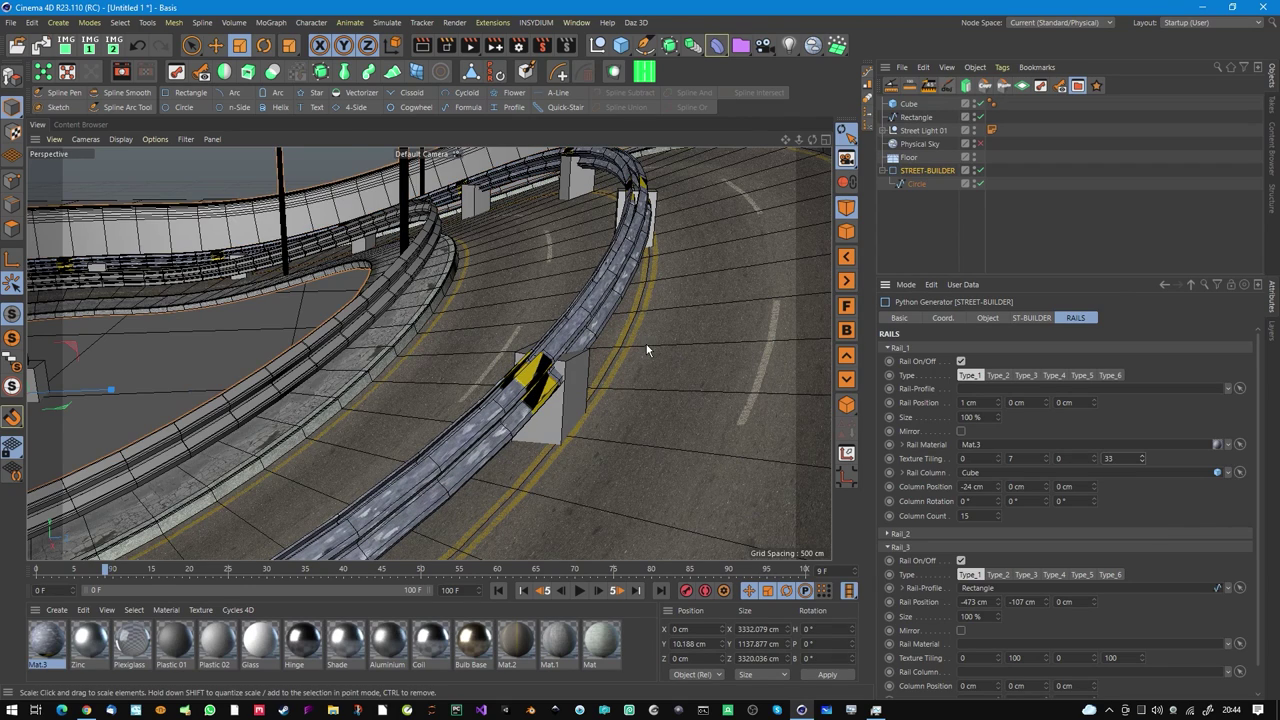
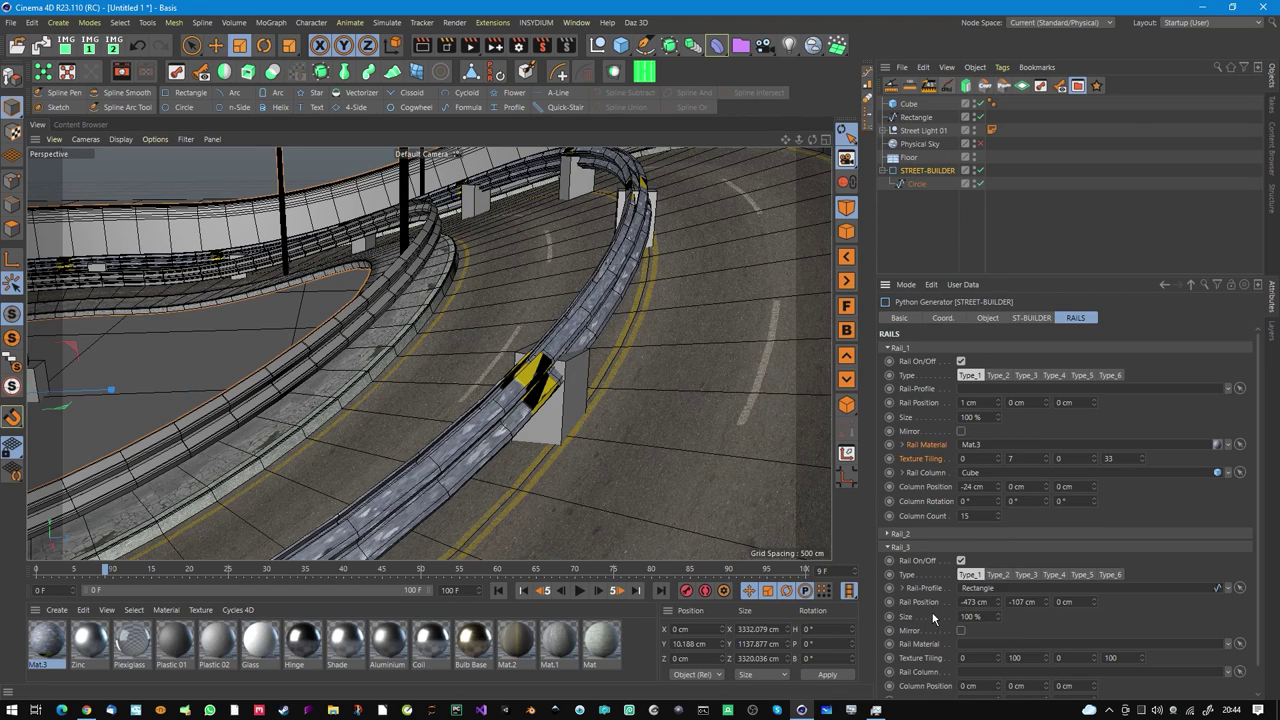
Copy Rail_1's Rail Material and Texture Tiling settings, Mat.3 with 7 and 33, onto Rail_2.
{"action": "left_click", "coordinate": [927, 646]}
{"action": "left_click", "coordinate": [911, 547]}
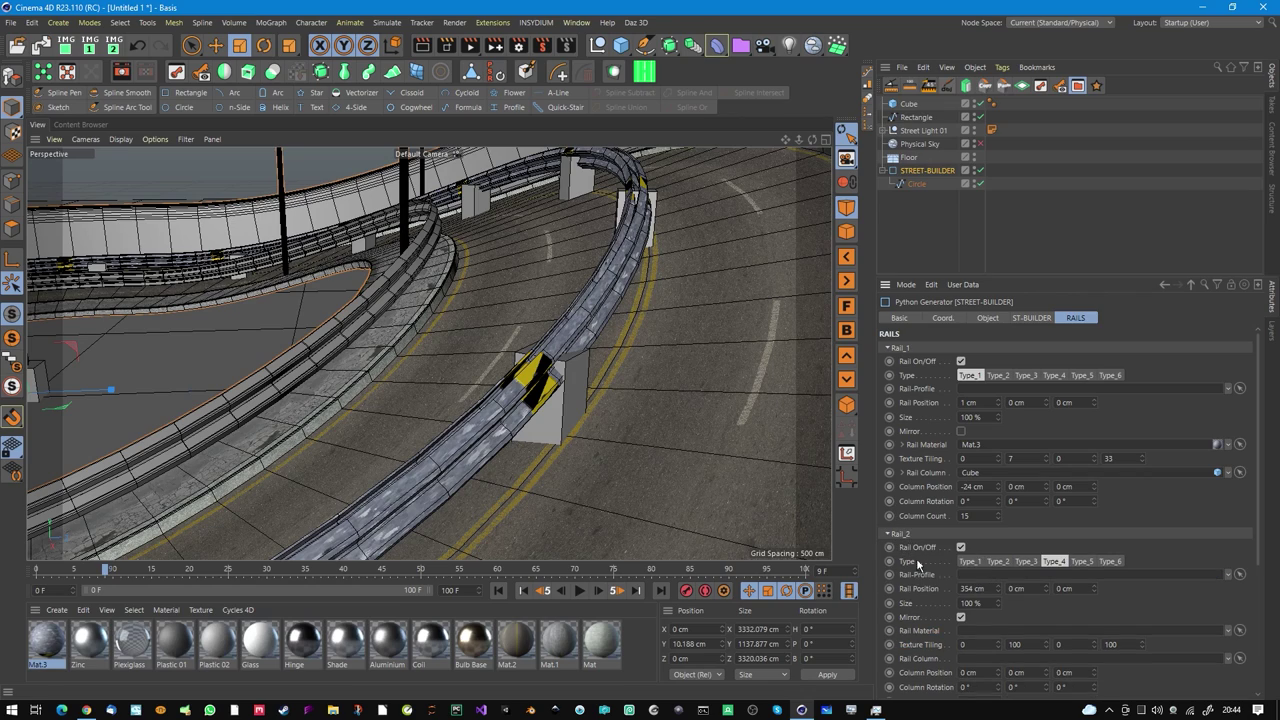
{"action": "right_click", "coordinate": [931, 643]}
{"action": "left_click", "coordinate": [962, 513]}
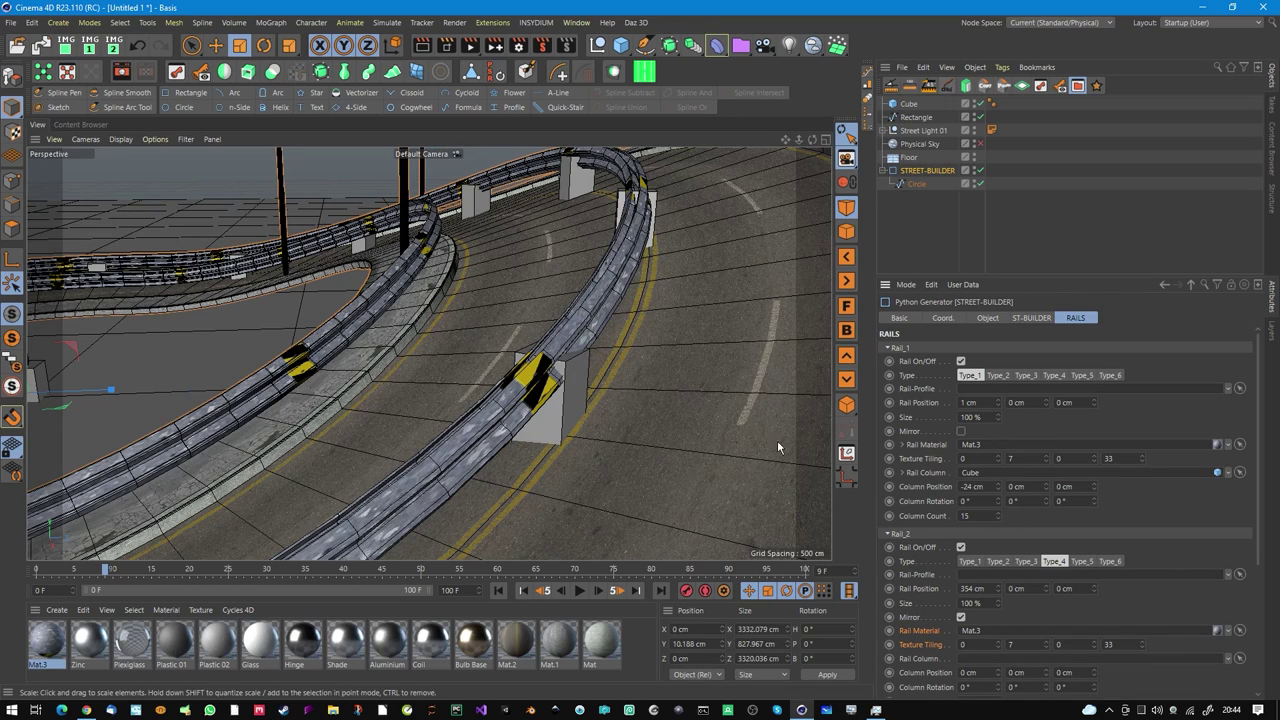
Shift Rail_2 to the pavement's inner edge with a first Rail Position value of 455 cm, keeping it mirrored.
{"action": "scroll", "coordinate": [540, 380], "scroll_direction": "up", "scroll_amount": 5}
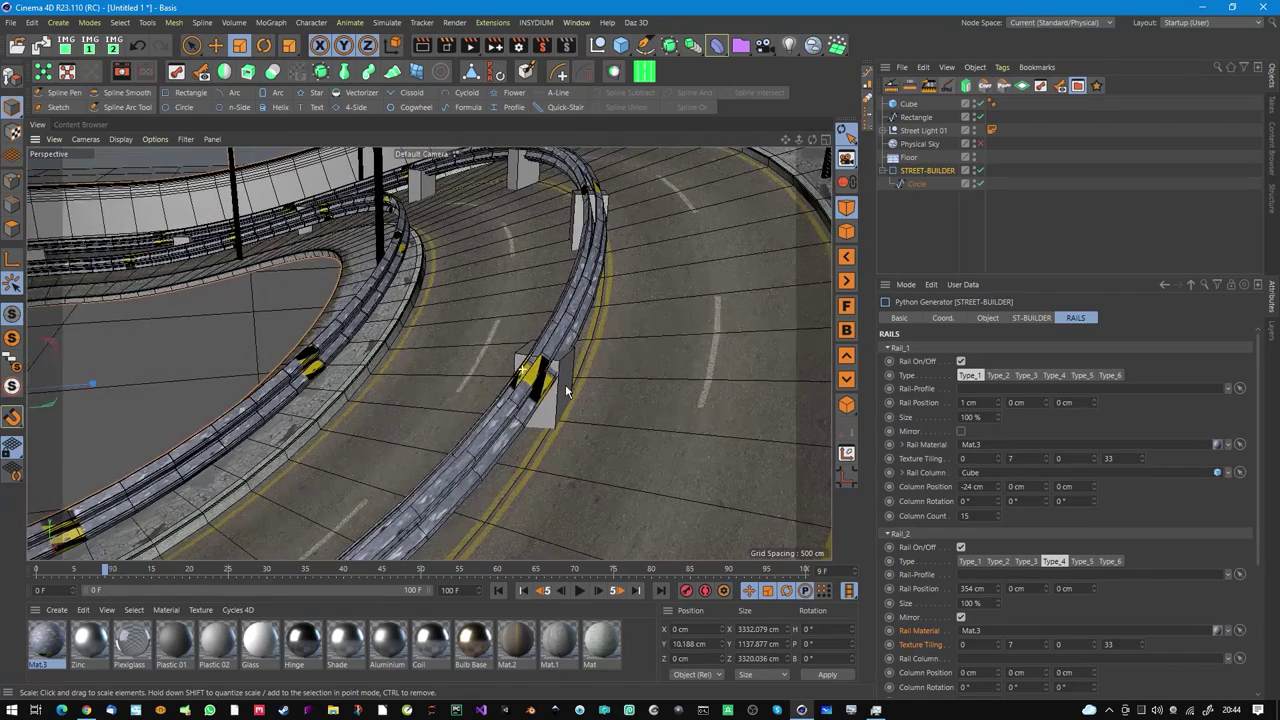
{"action": "middle_click_drag", "start_coordinate": [707, 440], "coordinate": [814, 414], "text": "alt"}
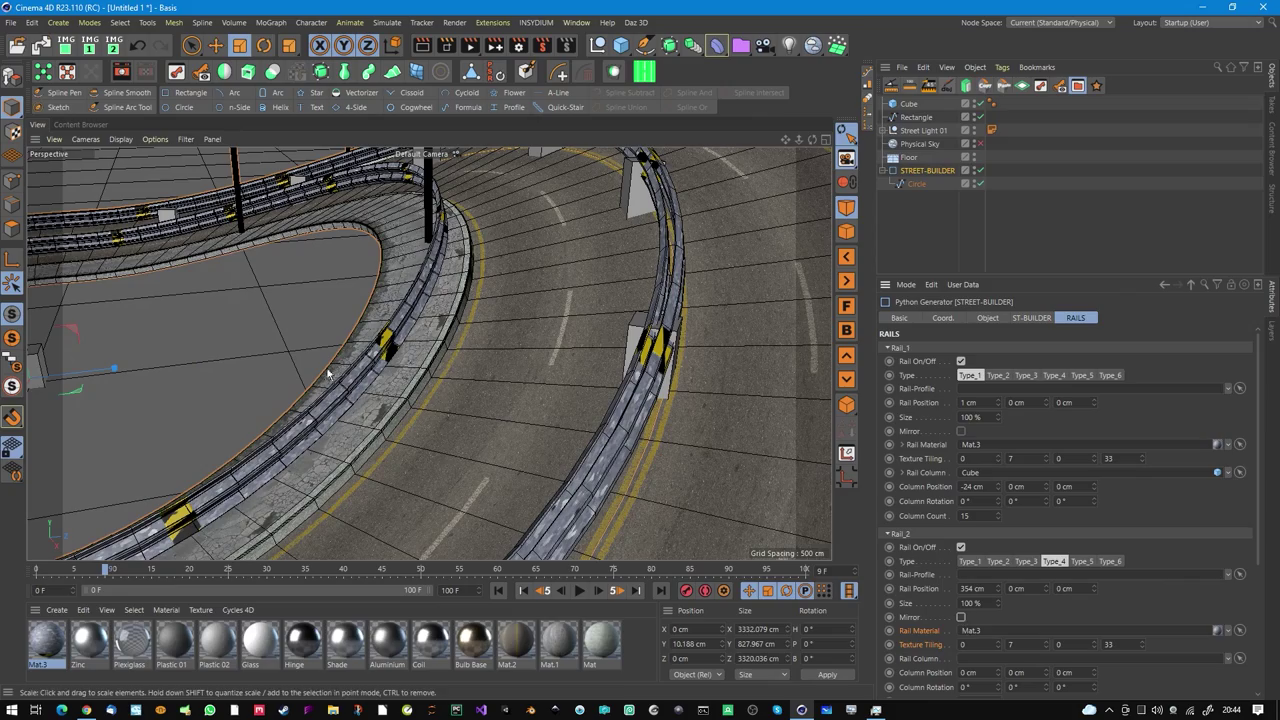
{"action": "left_click_drag", "start_coordinate": [400, 362], "coordinate": [475, 316], "text": "alt"}
{"action": "right_click_drag", "start_coordinate": [475, 316], "coordinate": [422, 330], "text": "alt"}
{"action": "mouse_move", "coordinate": [368, 330]}
{"action": "left_mouse_down", "text": "alt"}
{"action": "mouse_move", "coordinate": [582, 313]}
{"action": "mouse_move", "coordinate": [413, 319]}
{"action": "mouse_move", "coordinate": [330, 350]}
{"action": "left_mouse_up", "text": "alt"}
{"action": "mouse_move", "coordinate": [330, 350]}
{"action": "right_mouse_down", "text": "alt"}
{"action": "mouse_move", "coordinate": [383, 339]}
{"action": "mouse_move", "coordinate": [329, 351]}
{"action": "right_mouse_up", "text": "alt"}
{"action": "left_click_drag", "start_coordinate": [1002, 593], "coordinate": [985, 522]}
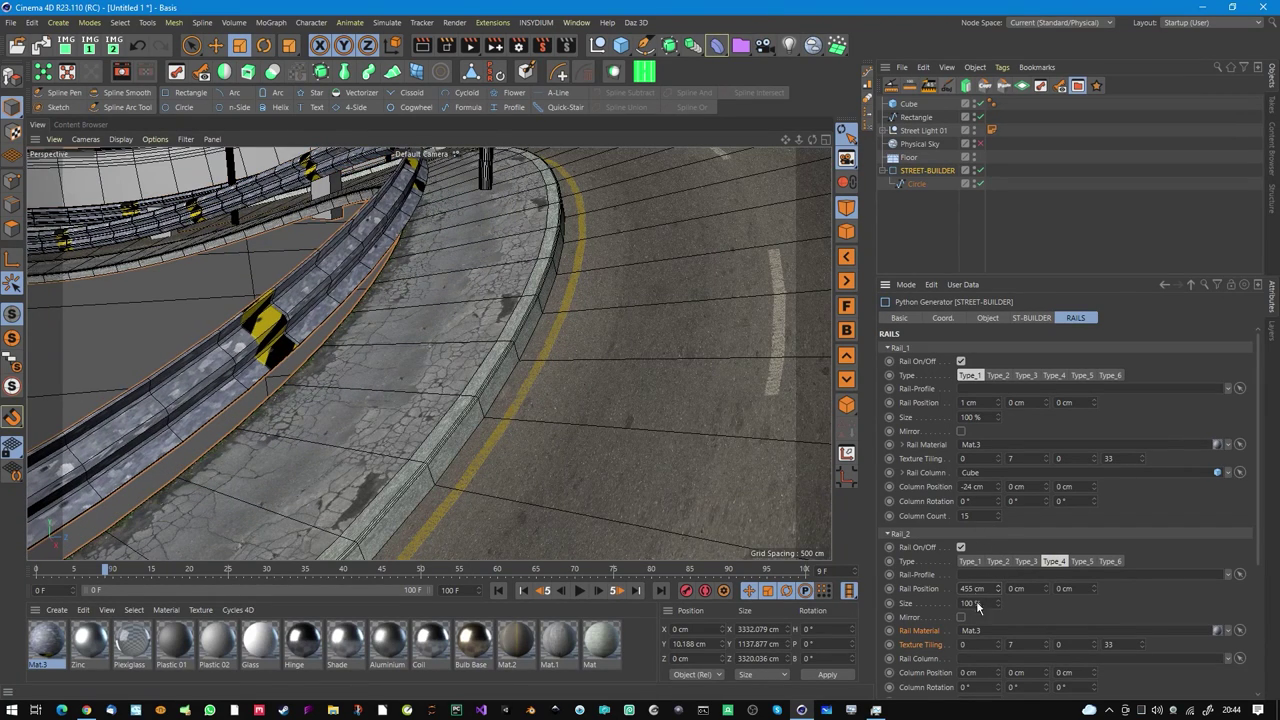
{"action": "left_click", "coordinate": [961, 617]}
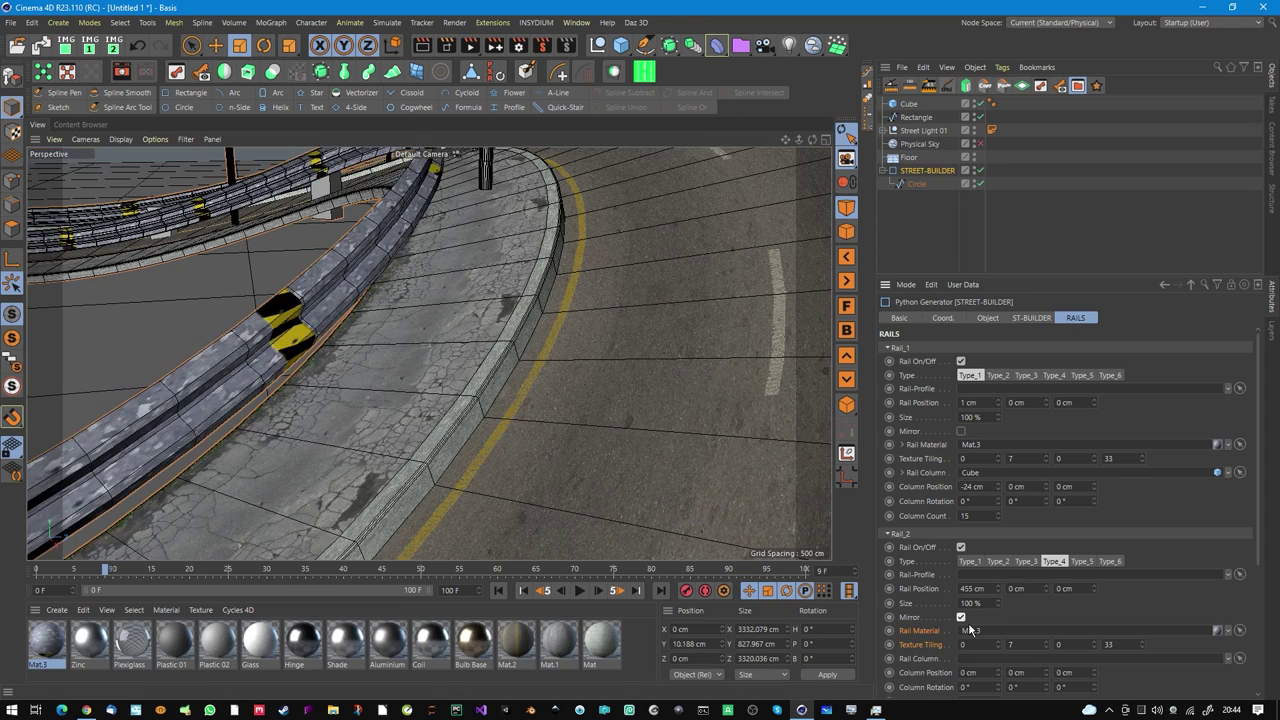
Assign the Cube object as the Rail Column of Rail_2.
{"action": "left_click_drag", "start_coordinate": [440, 335], "coordinate": [418, 327], "text": "alt"}
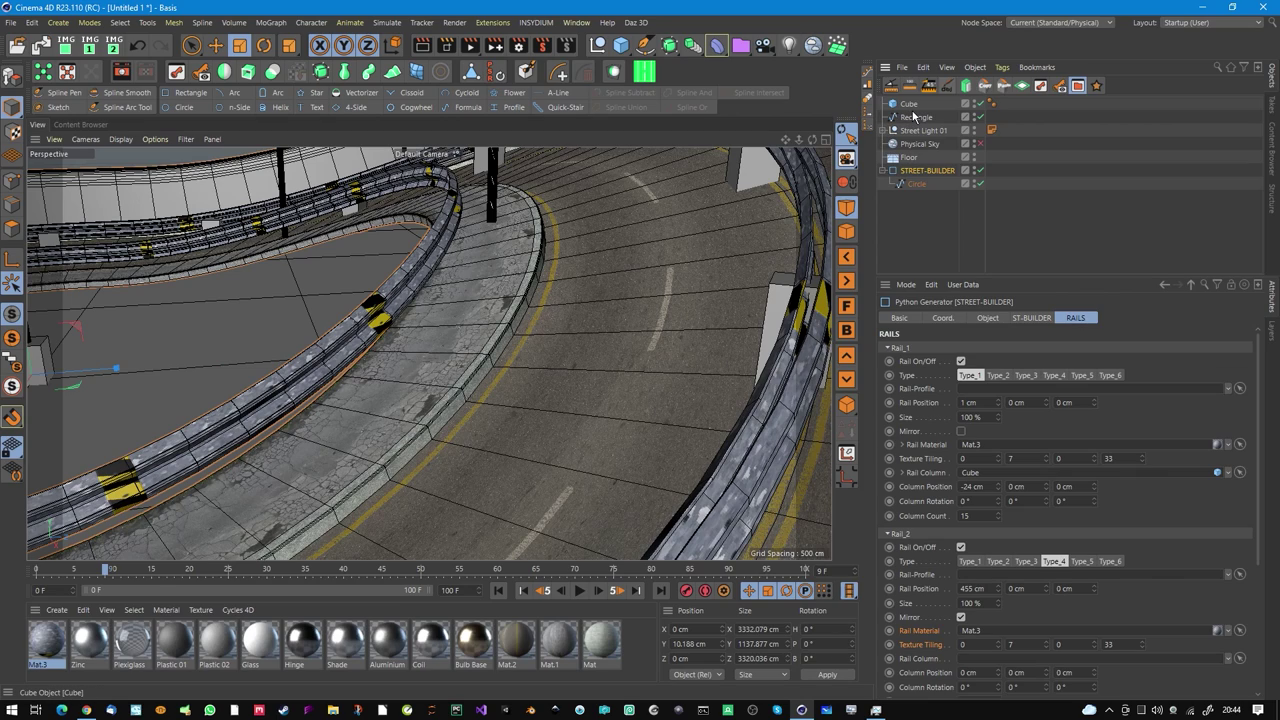
{"action": "left_click_drag", "start_coordinate": [1129, 477], "coordinate": [985, 665]}
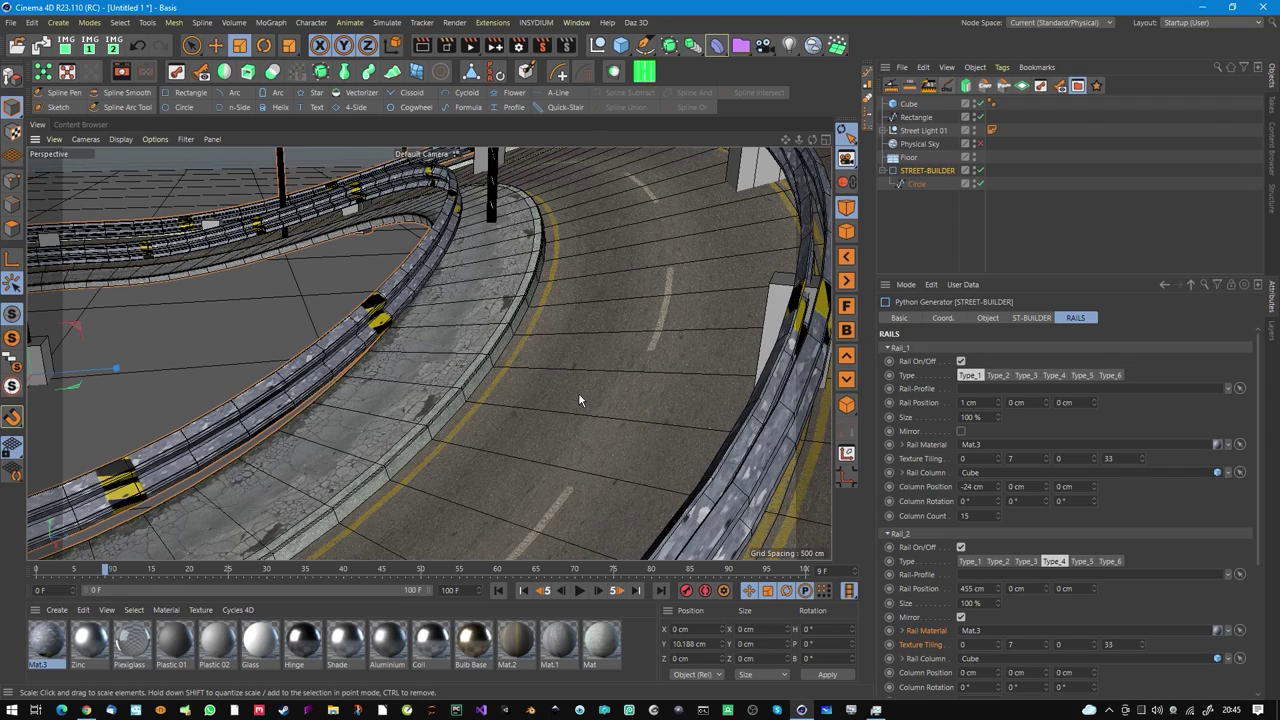
Turn Rail_2's mirroring off and on again to compare both orientations.
{"action": "left_click_drag", "start_coordinate": [557, 318], "coordinate": [434, 288], "text": "alt"}
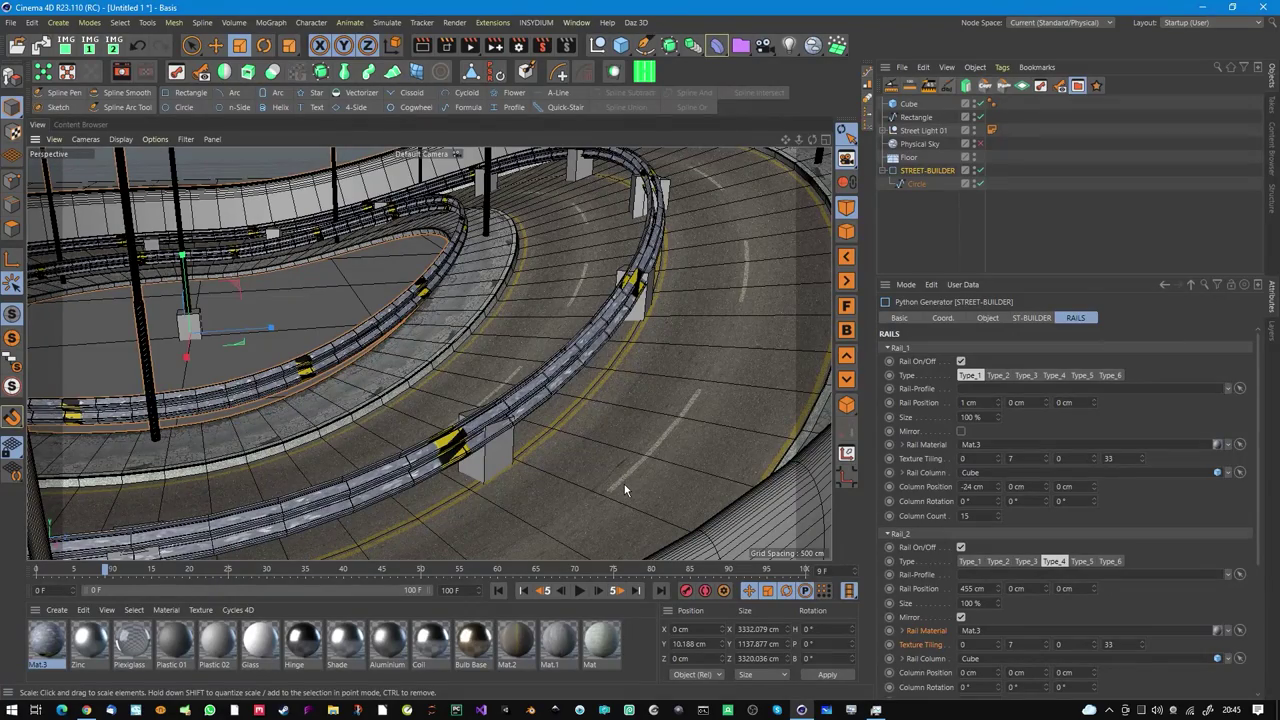
{"action": "left_click_drag", "start_coordinate": [422, 304], "coordinate": [457, 291], "text": "alt"}
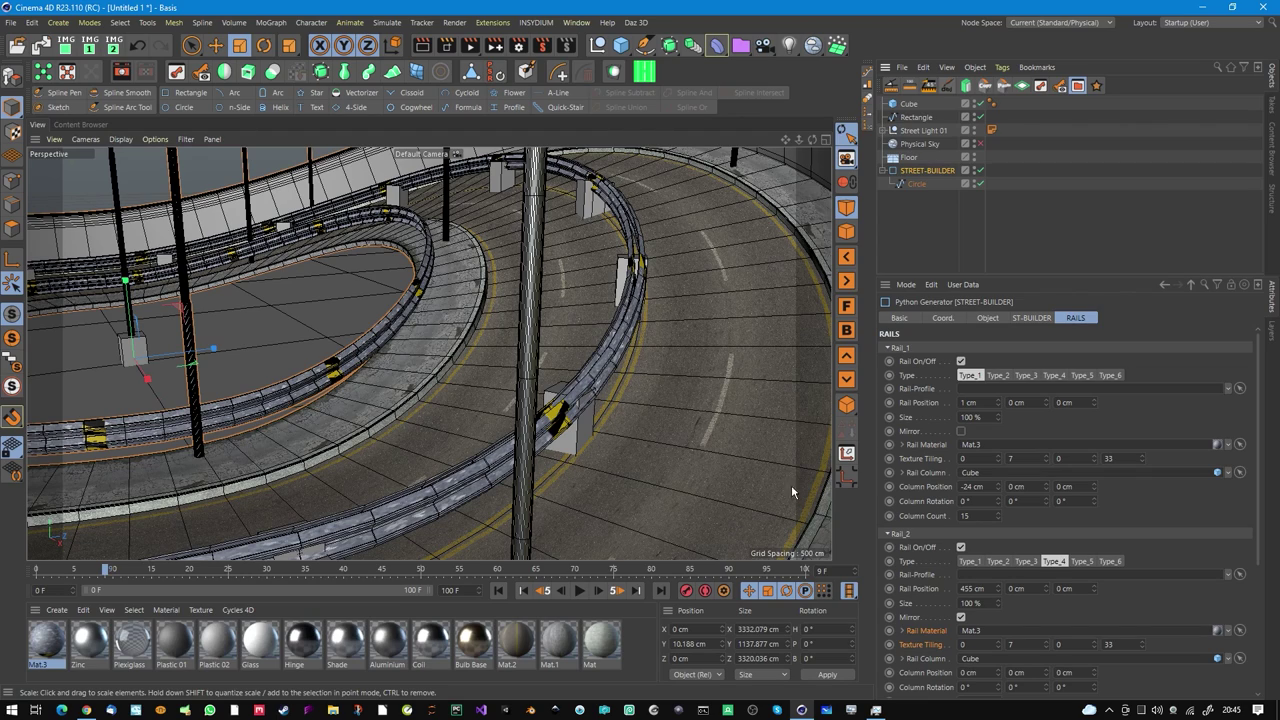
{"action": "left_click", "coordinate": [961, 618]}
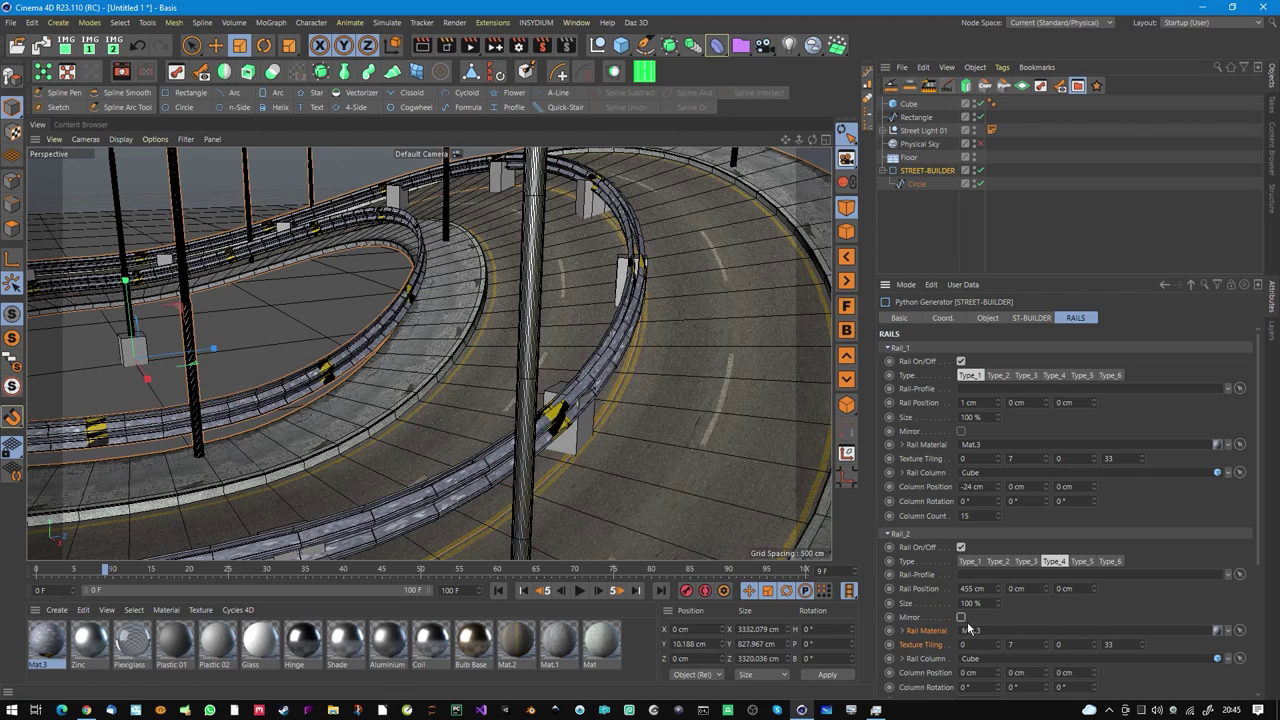
{"action": "left_click", "coordinate": [960, 616]}
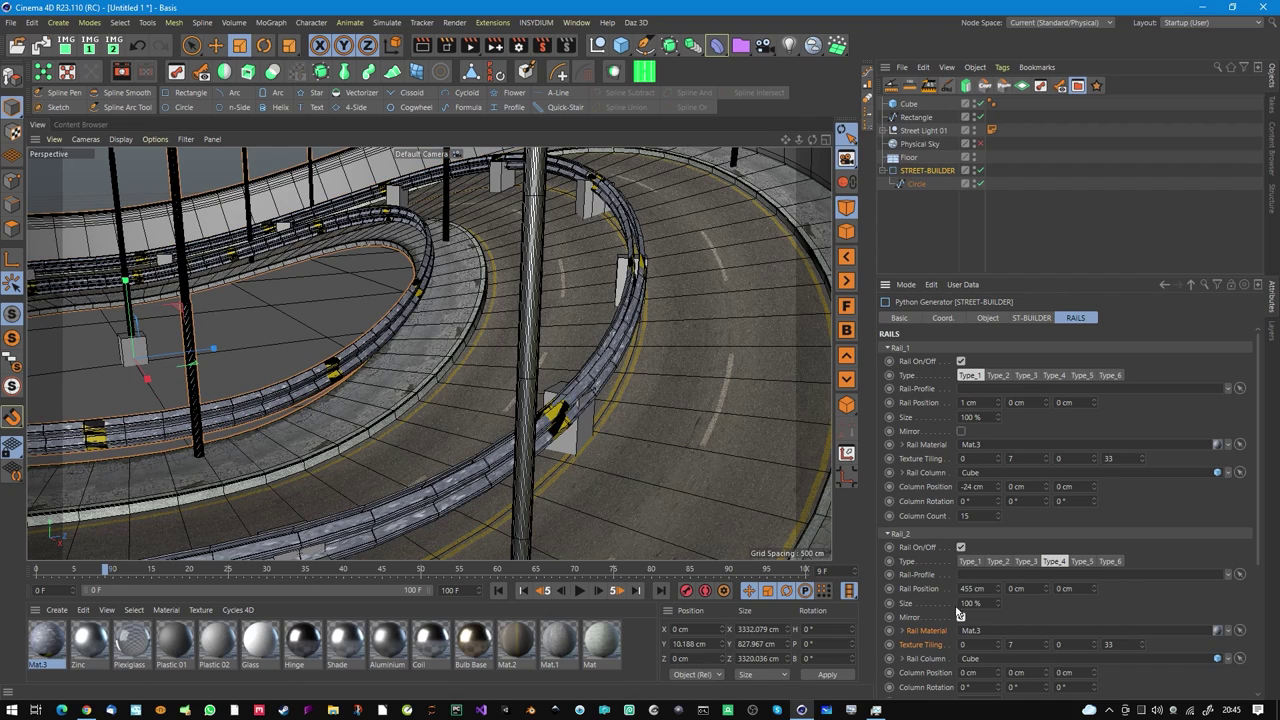
Set Rail_2's first Column Position value to -455 cm and adjust the second value to shift the columns relative to the rail.
{"action": "scroll", "coordinate": [1005, 690], "scroll_direction": "down", "scroll_amount": 1}
{"action": "left_click_drag", "start_coordinate": [999, 651], "coordinate": [990, 719]}
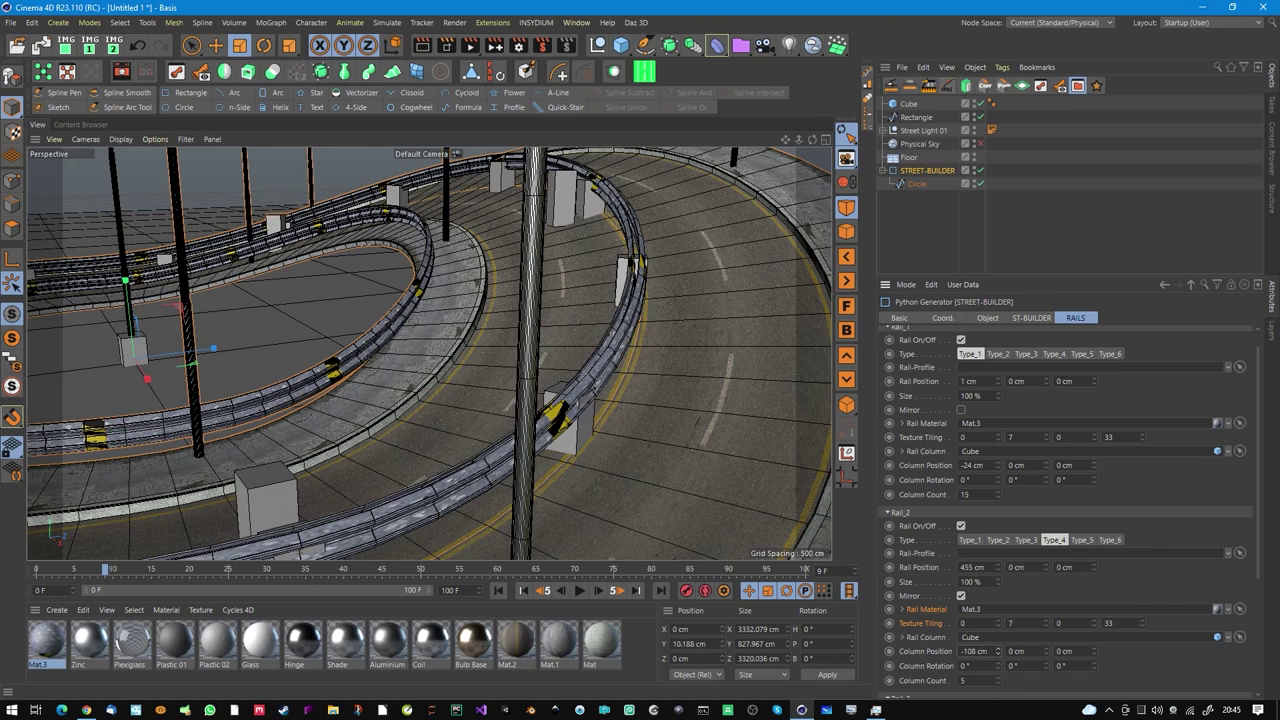
{"action": "left_click_drag", "start_coordinate": [1007, 667], "coordinate": [998, 680]}
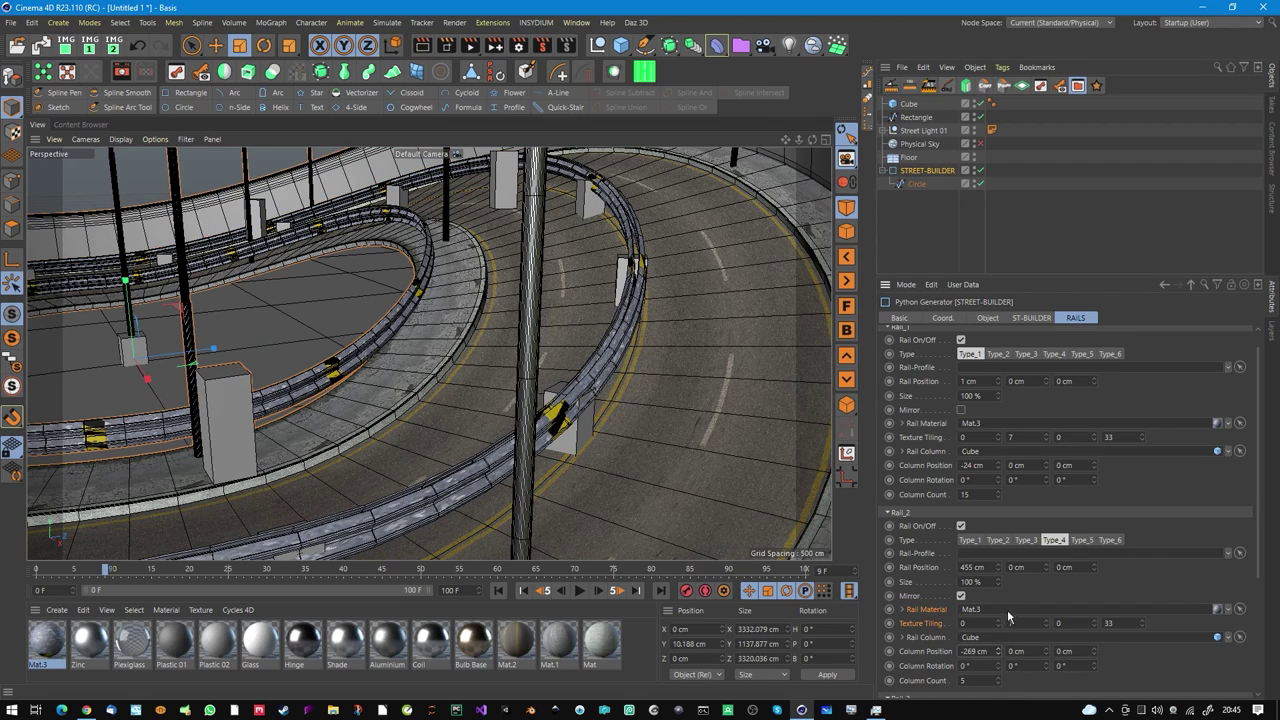
{"action": "left_click", "coordinate": [976, 652]}
{"action": "type", "text": "-455"}
{"action": "key", "text": "Return"}
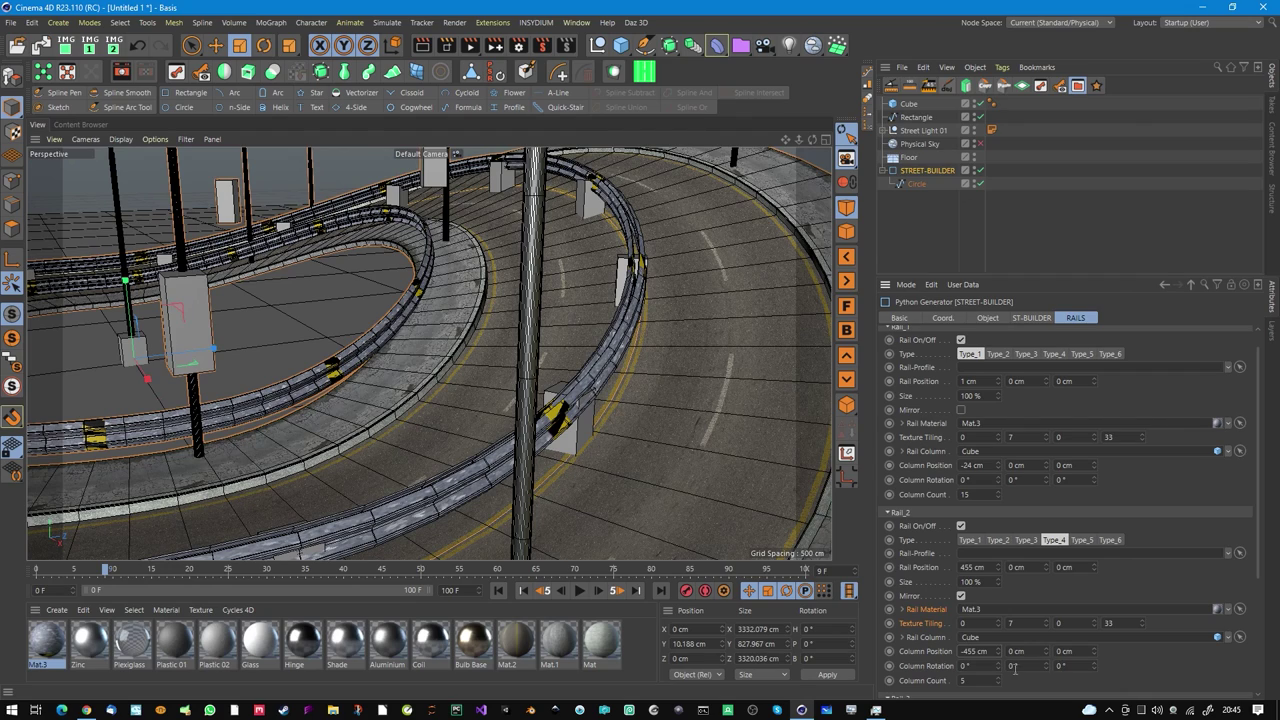
{"action": "left_click_drag", "start_coordinate": [1050, 655], "coordinate": [1014, 618]}
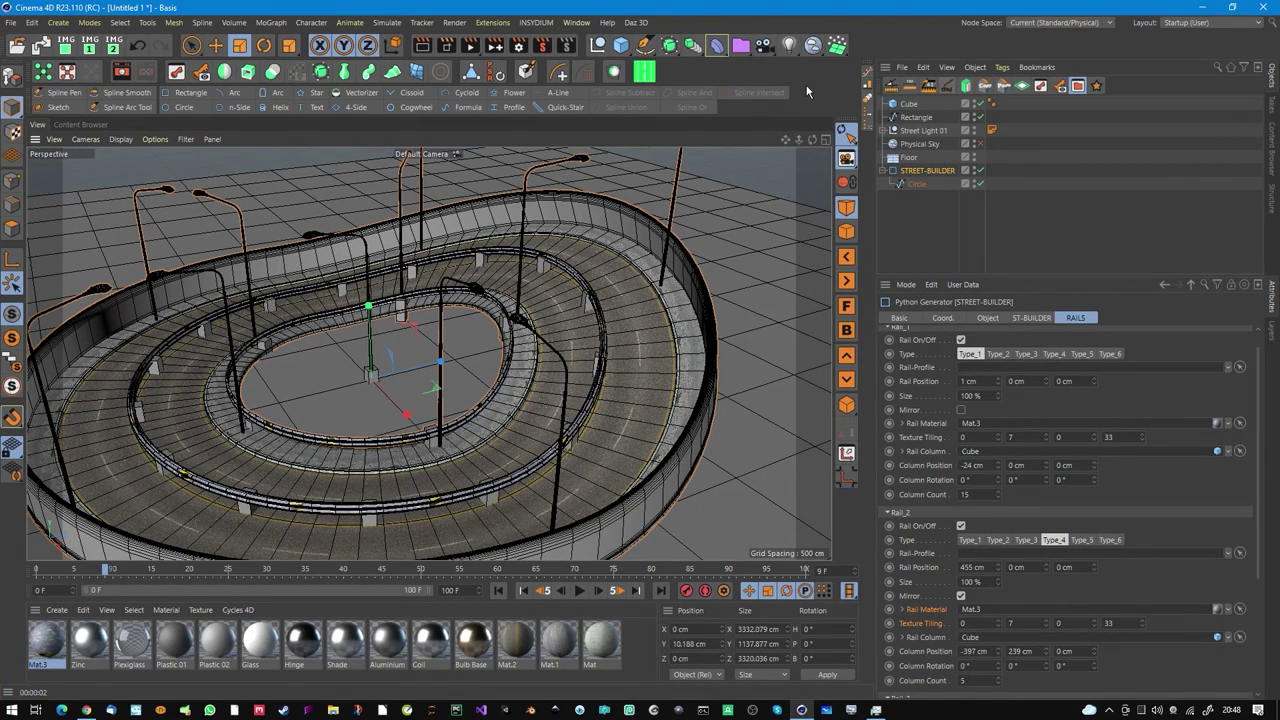
Try hiding the source Cube object in the editor and renderer, and make it visible again.
{"action": "left_click_drag", "start_coordinate": [566, 311], "coordinate": [420, 287], "text": "alt"}
{"action": "right_click_drag", "start_coordinate": [420, 287], "coordinate": [480, 287], "text": "alt"}
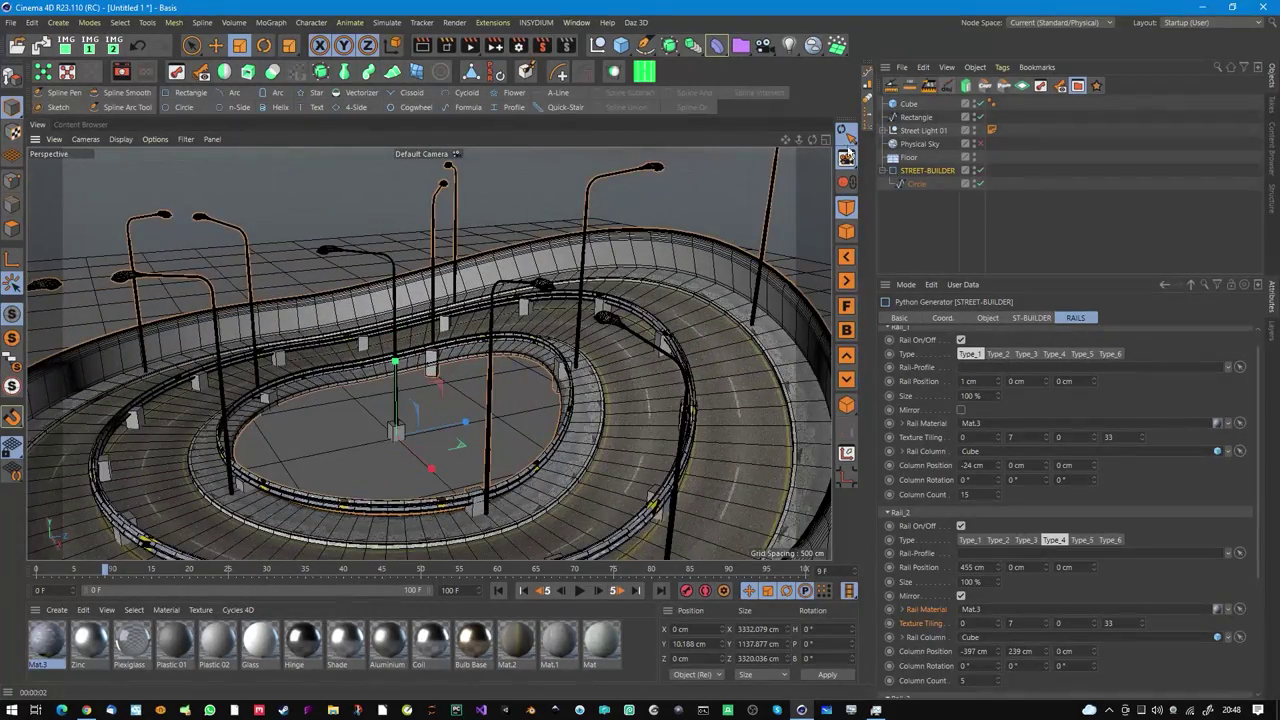
{"action": "left_click", "coordinate": [909, 133]}
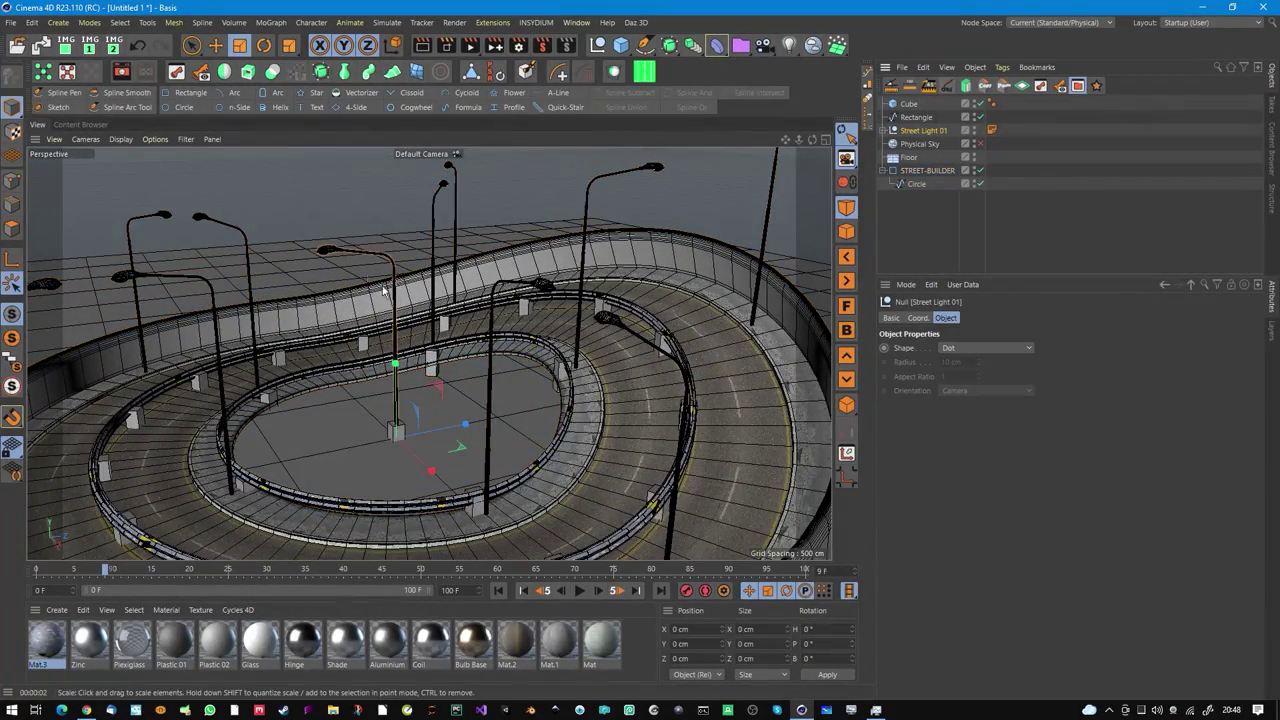
{"action": "left_click", "coordinate": [909, 108]}
{"action": "right_click_drag", "start_coordinate": [646, 305], "coordinate": [608, 331], "text": "alt"}
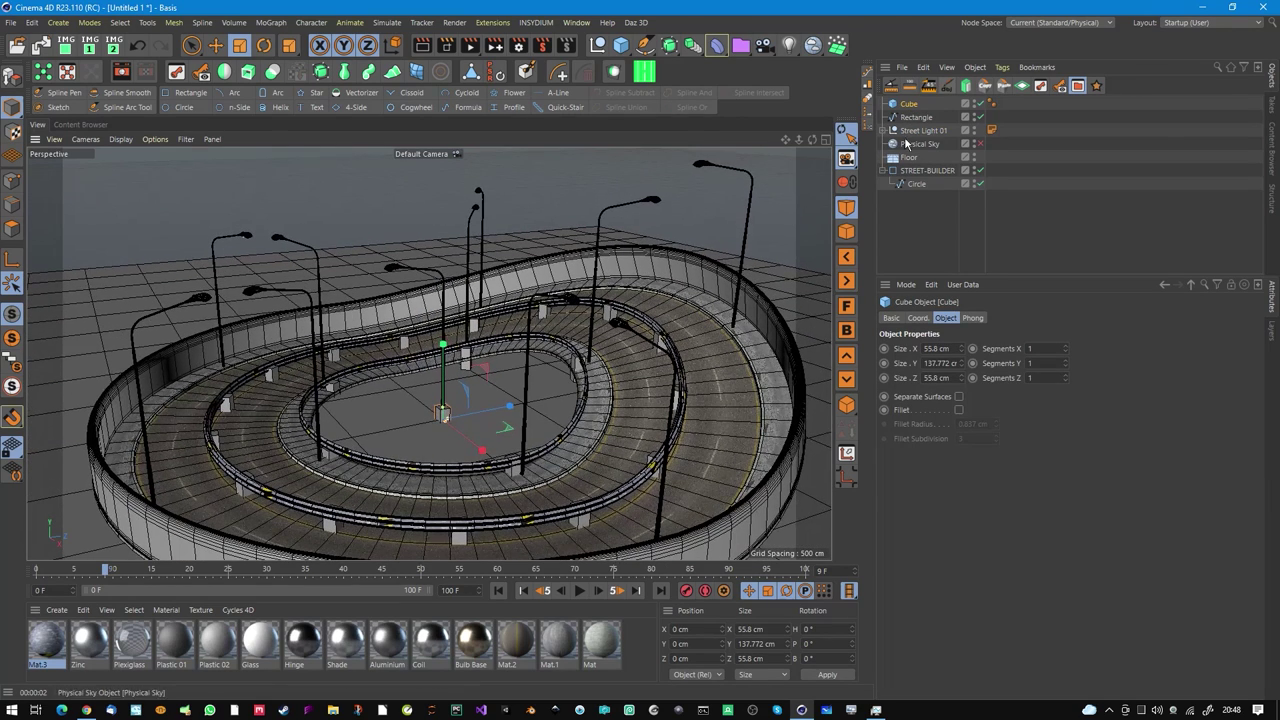
{"action": "double_click", "coordinate": [976, 105], "text": "alt"}
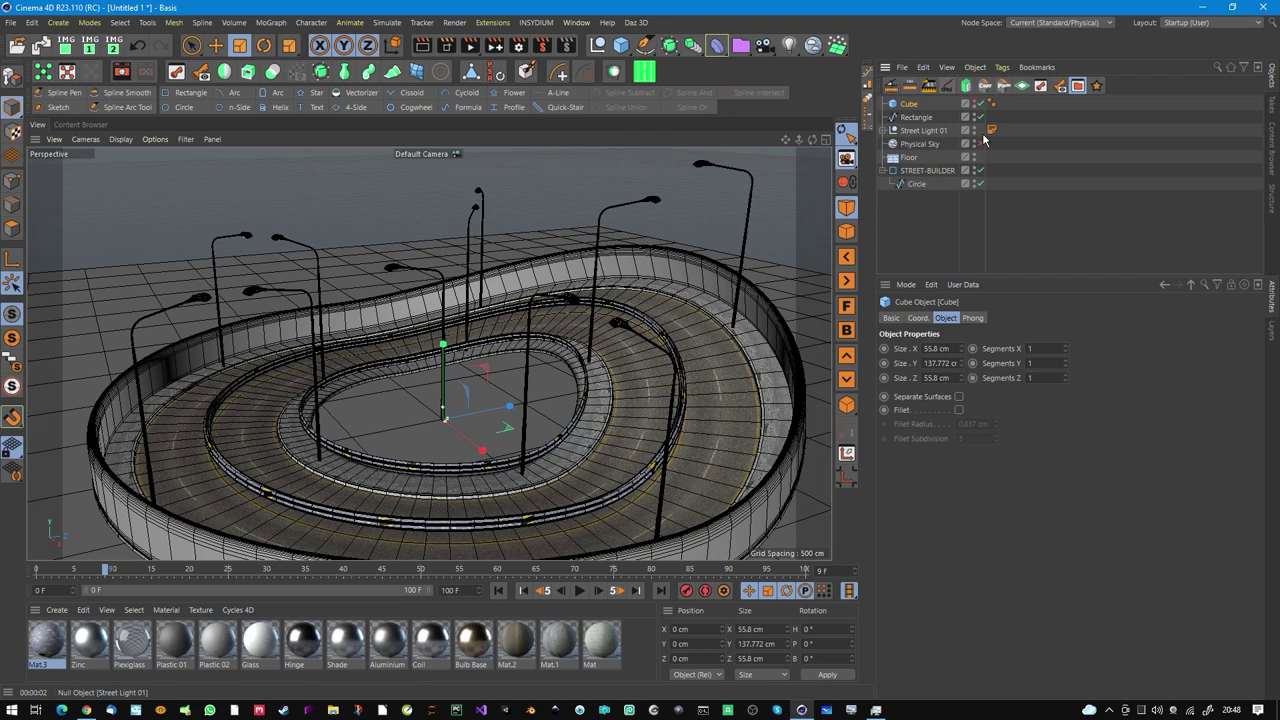
{"action": "left_click", "coordinate": [976, 130], "text": "alt"}
{"action": "left_click", "coordinate": [976, 105], "text": "alt"}
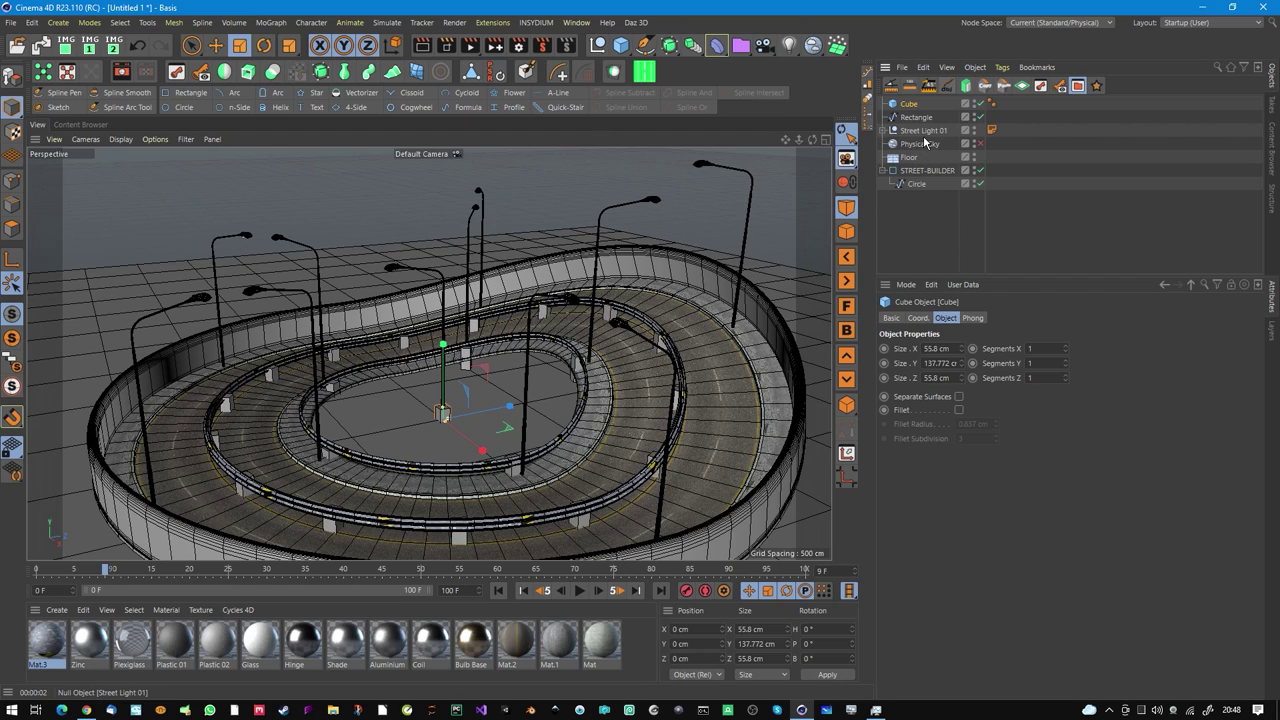
Group the Cube, Rectangle and Street Light 01 objects under a null and hide that null in both editor and renderer.
{"action": "left_click", "coordinate": [923, 131]}
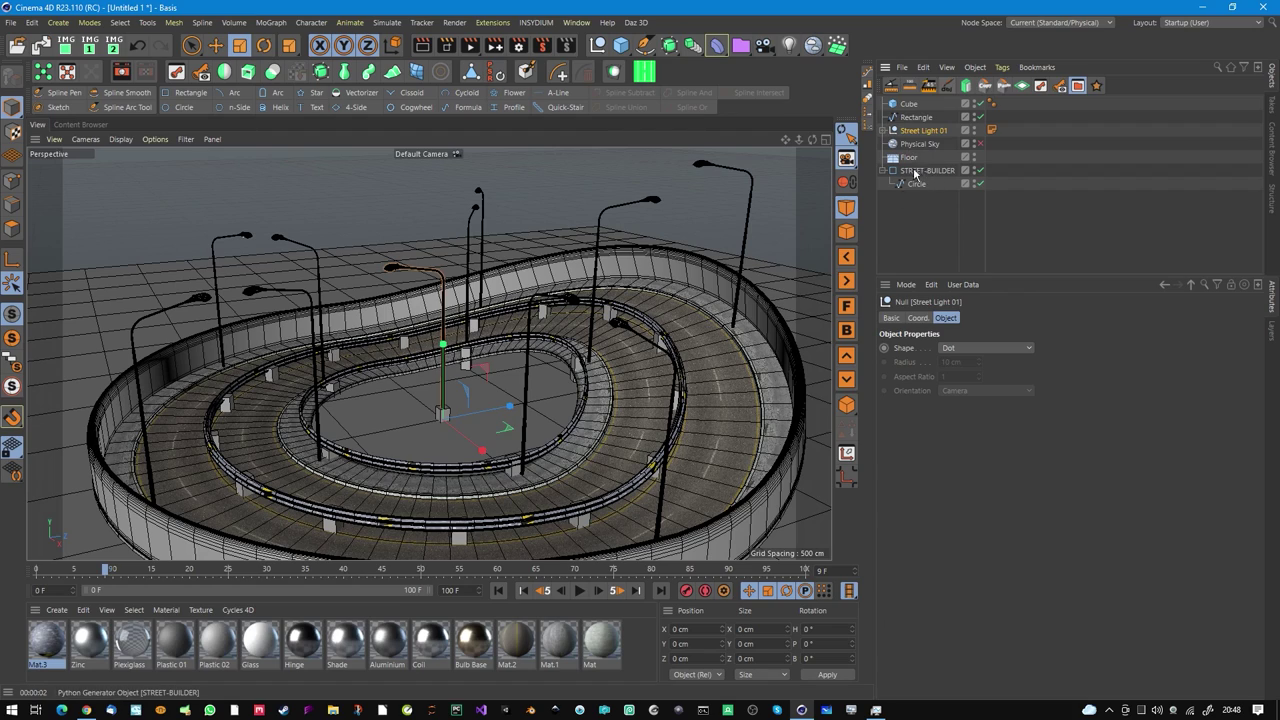
{"action": "left_click", "coordinate": [916, 105], "text": "shift"}
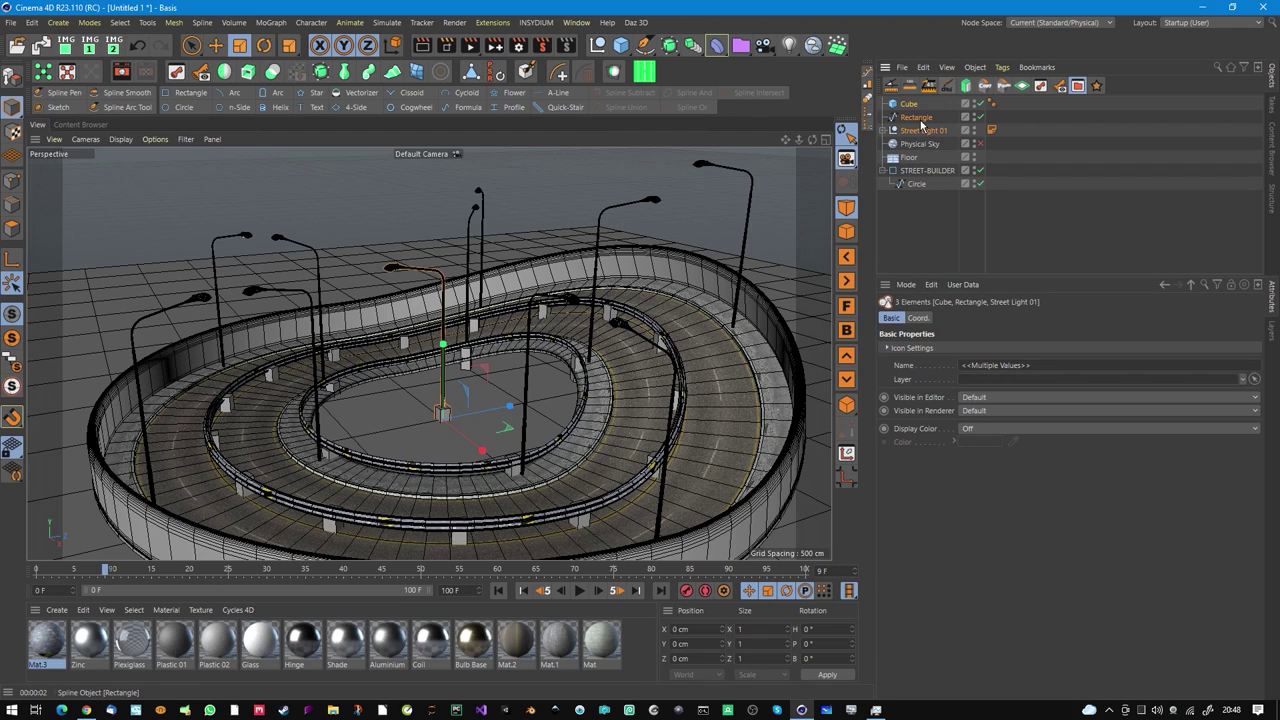
{"action": "key", "text": "alt+g"}
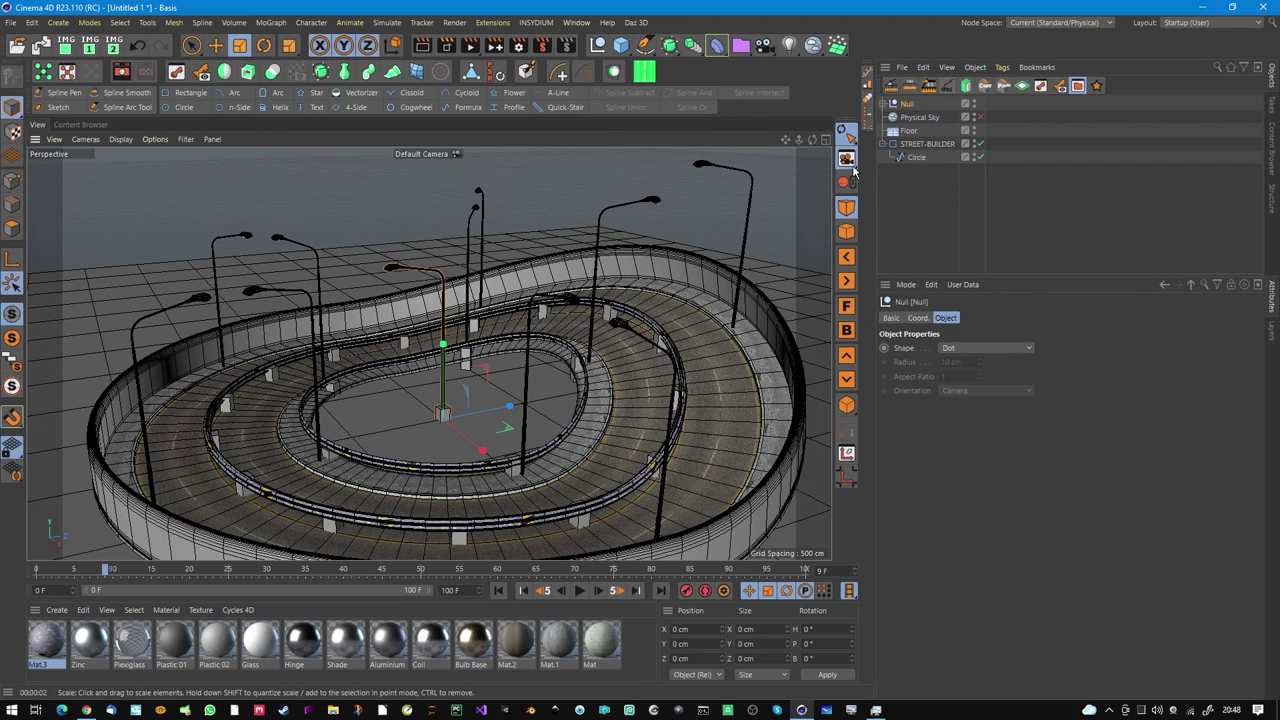
{"action": "left_click", "coordinate": [884, 104]}
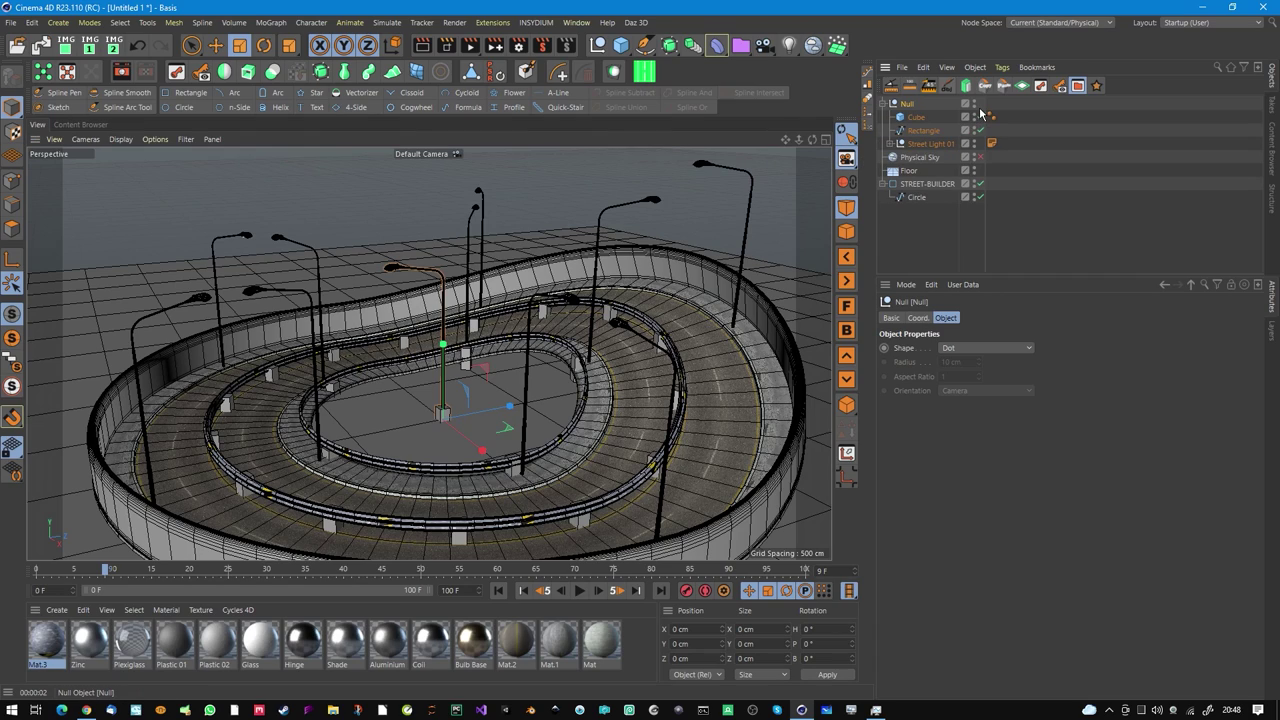
{"action": "double_click", "coordinate": [975, 104], "text": "alt"}
{"action": "left_click", "coordinate": [980, 130]}
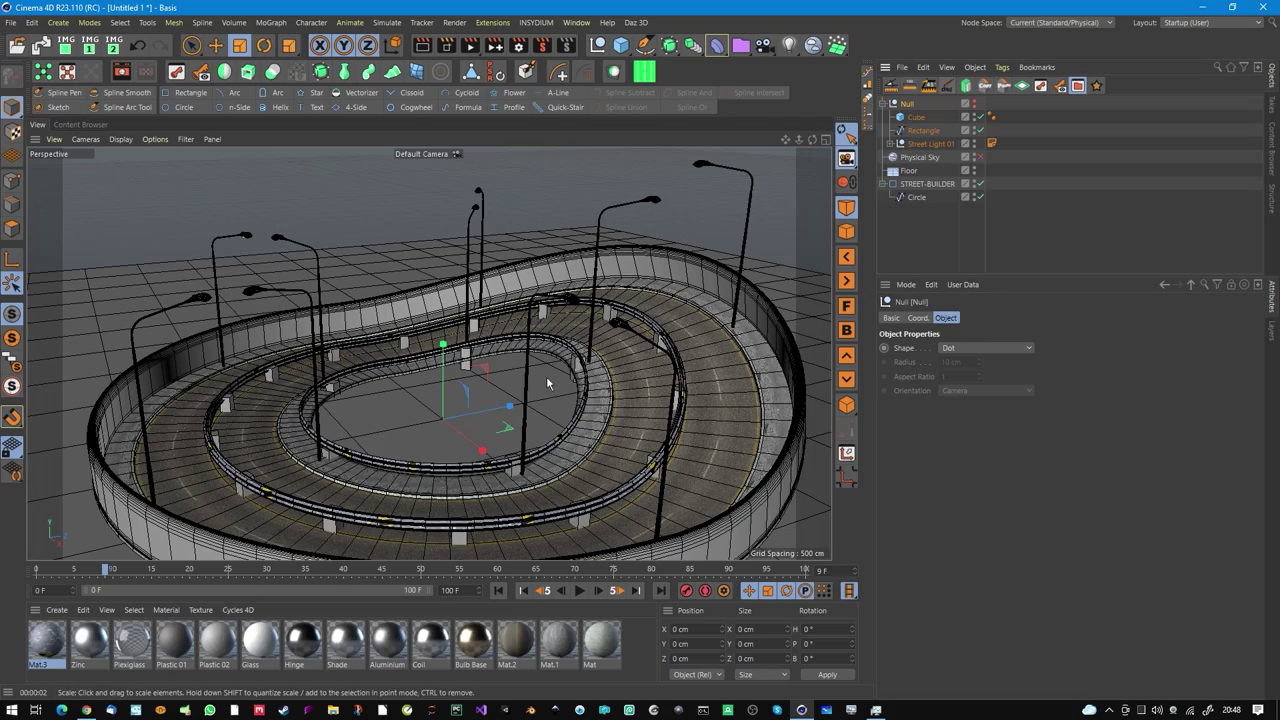
{"action": "left_click_drag", "start_coordinate": [497, 344], "coordinate": [466, 356], "text": "alt"}
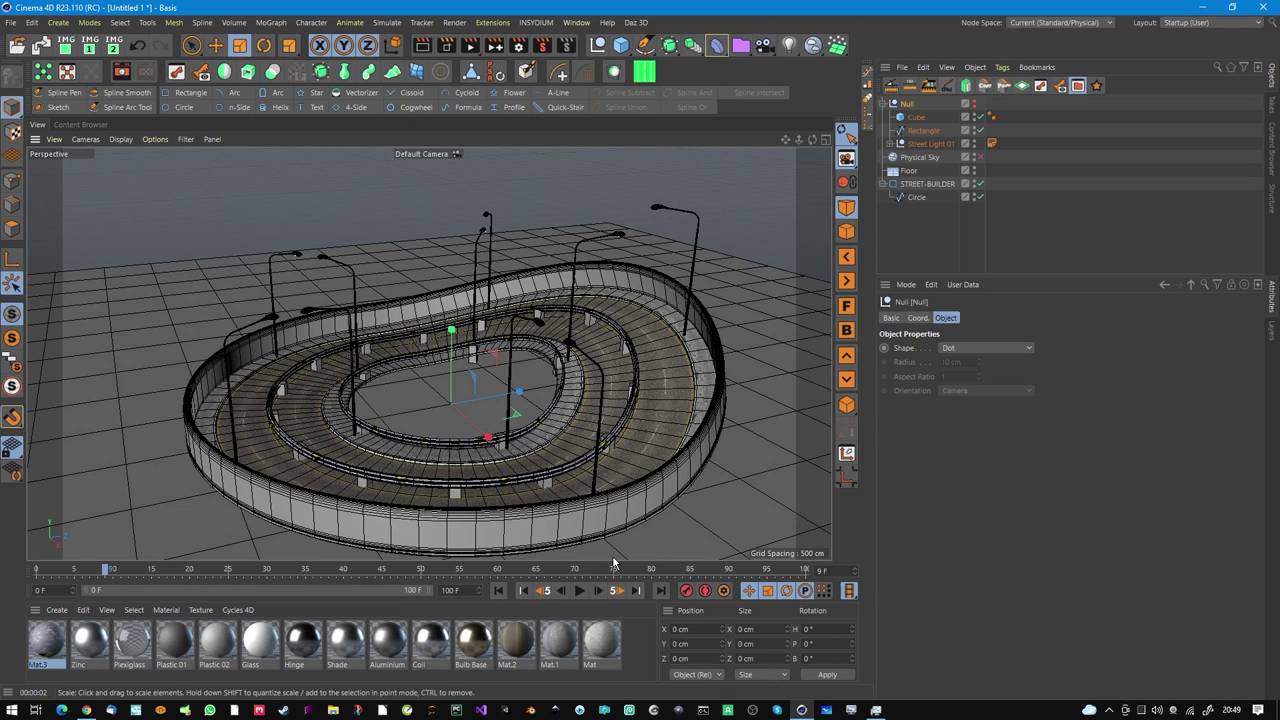
{"action": "key", "text": "alt+z"}
{"action": "left_click", "coordinate": [646, 209]}
{"action": "left_click", "coordinate": [657, 280]}
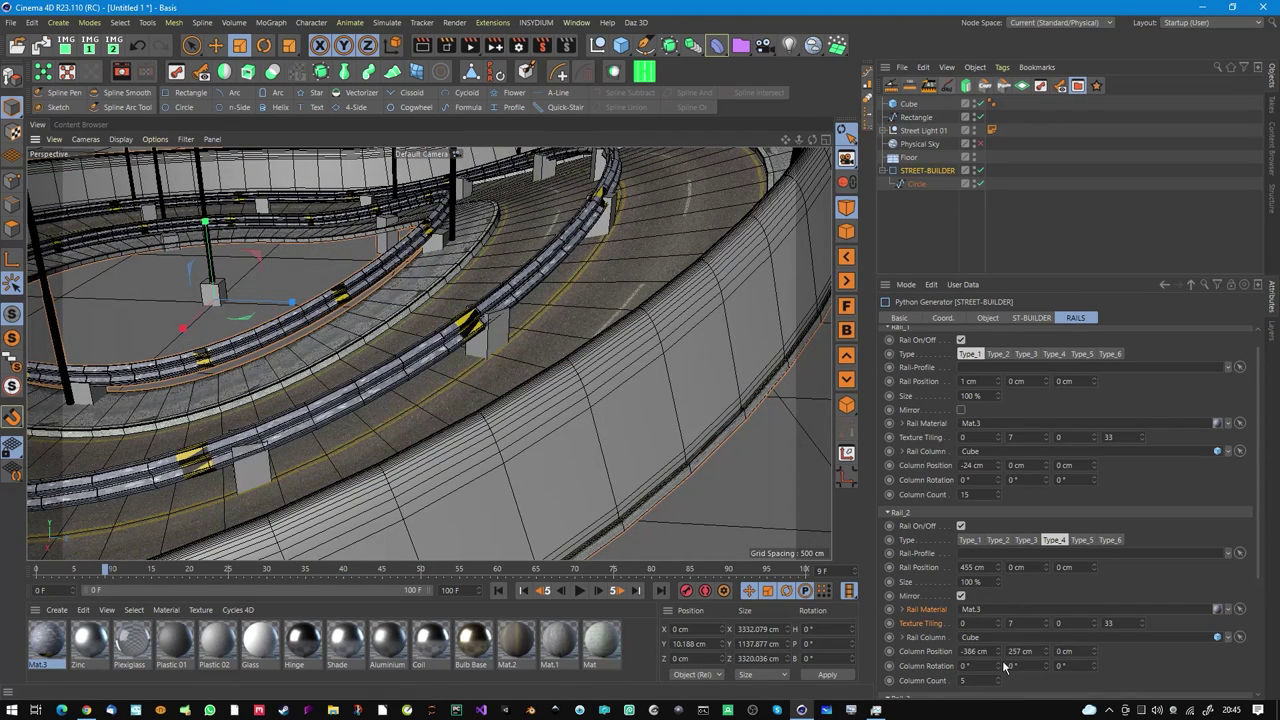
Fine-tune Rail_2's column placement to Column Position values of -397 cm and 239 cm.
{"action": "left_click_drag", "start_coordinate": [1051, 658], "coordinate": [1007, 670]}
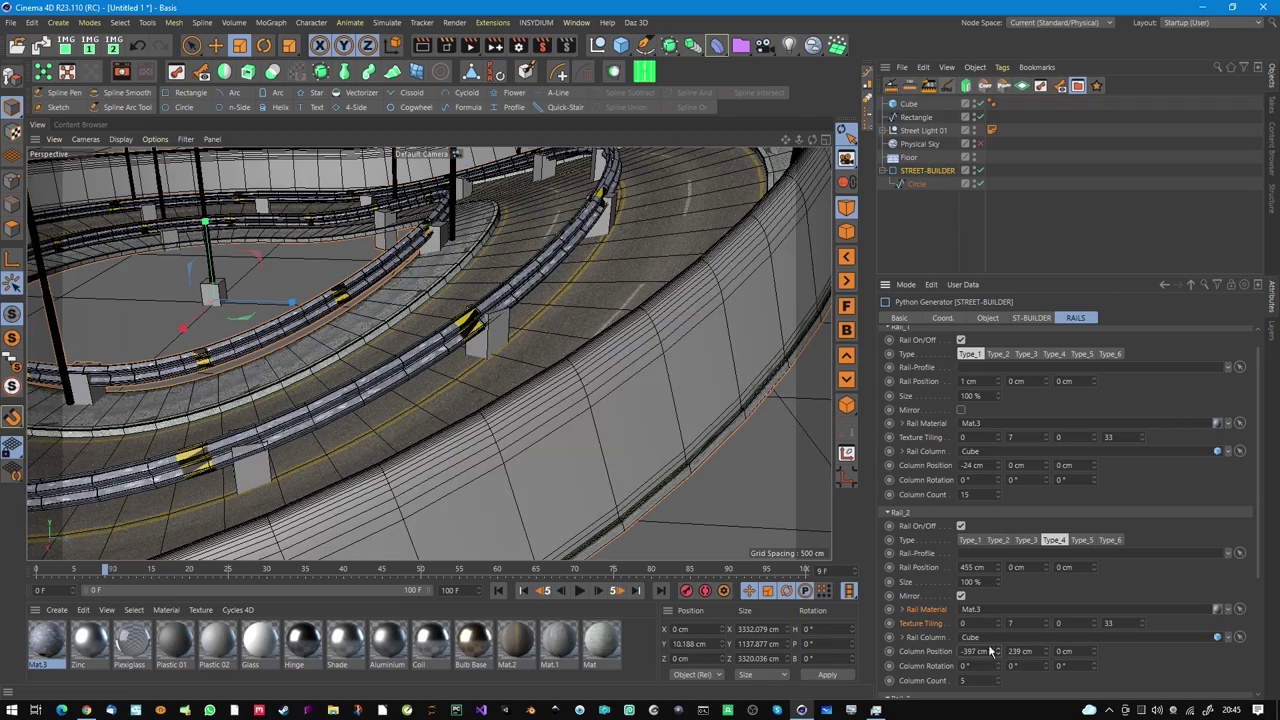
{"action": "left_click_drag", "start_coordinate": [621, 206], "coordinate": [650, 262], "text": "alt"}
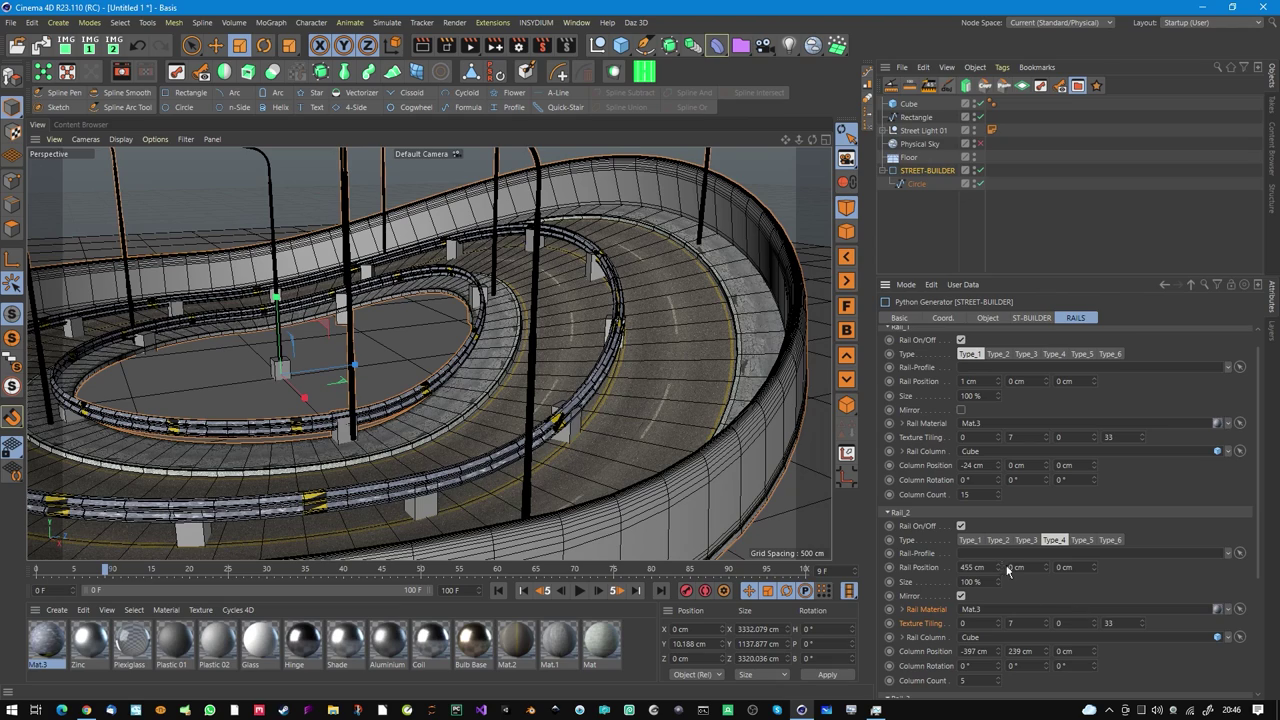
Switch off Rail_2's Mirror option to compare the rail's orientation, and switch it back on.
{"action": "left_click", "coordinate": [961, 596]}
{"action": "left_click", "coordinate": [963, 598]}
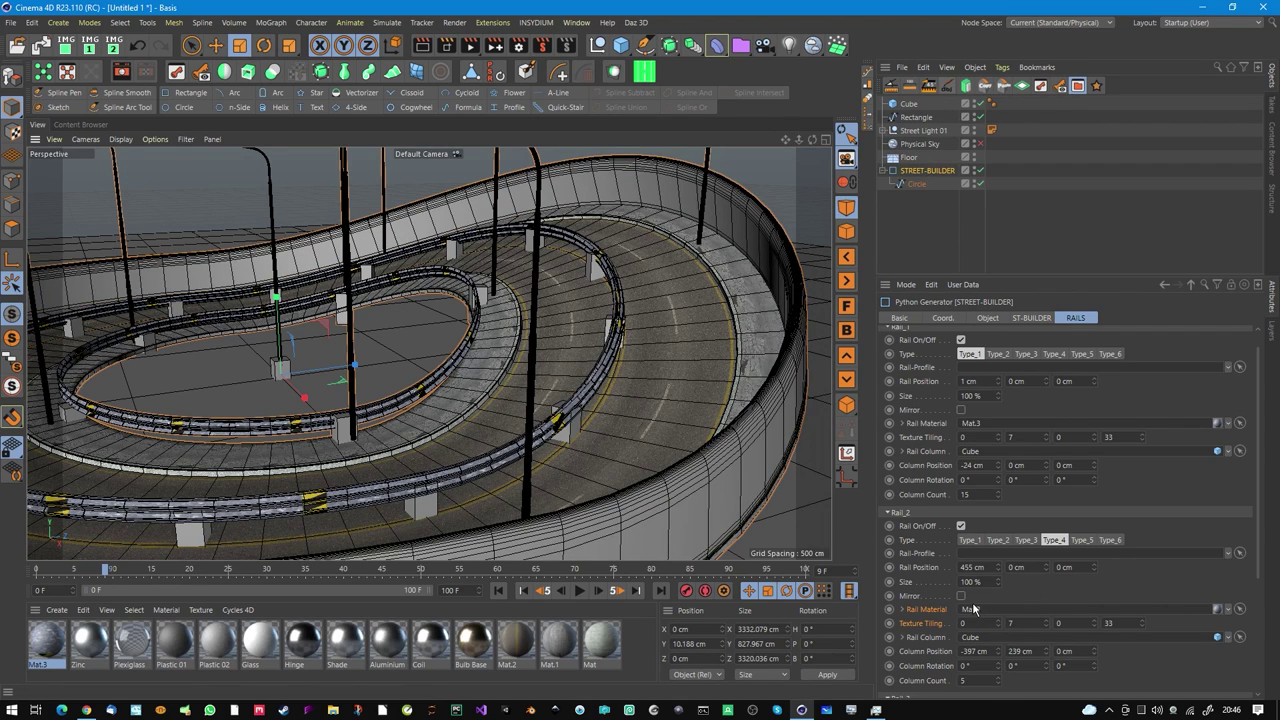
{"action": "left_click", "coordinate": [961, 596]}
{"action": "scroll", "coordinate": [591, 314], "scroll_direction": "down", "scroll_amount": 5}
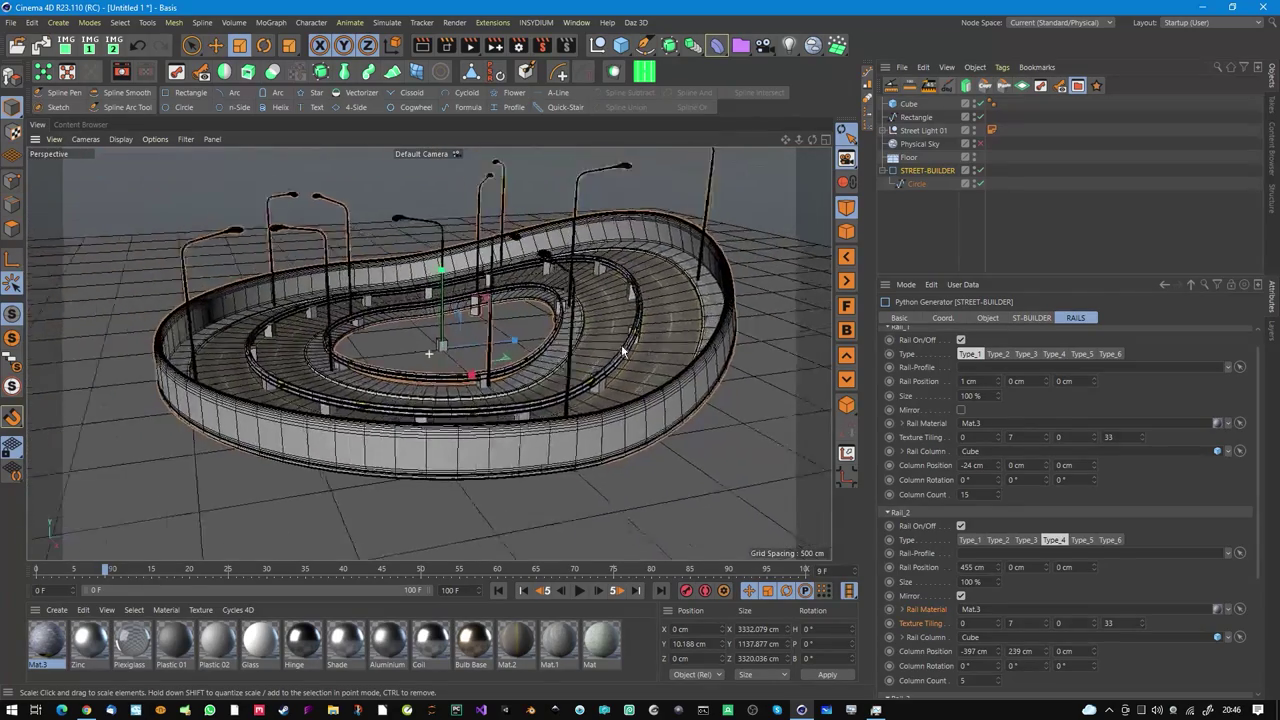
{"action": "mouse_move", "coordinate": [622, 350]}
{"action": "left_mouse_down", "text": "alt"}
{"action": "mouse_move", "coordinate": [616, 329]}
{"action": "mouse_move", "coordinate": [603, 338]}
{"action": "left_mouse_up", "text": "alt"}
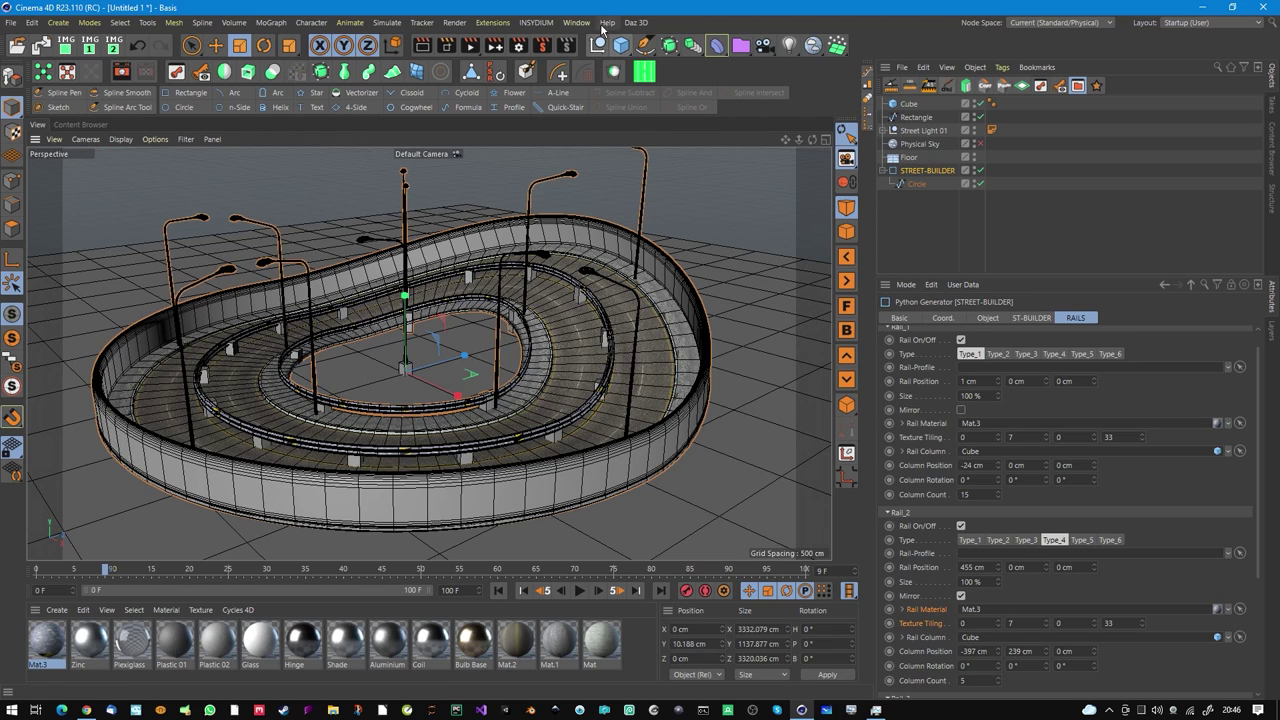
Open the Script Manager, look through the Street-Builder4 script down to its last lines, and close the manager.
{"action": "left_click", "coordinate": [546, 24]}
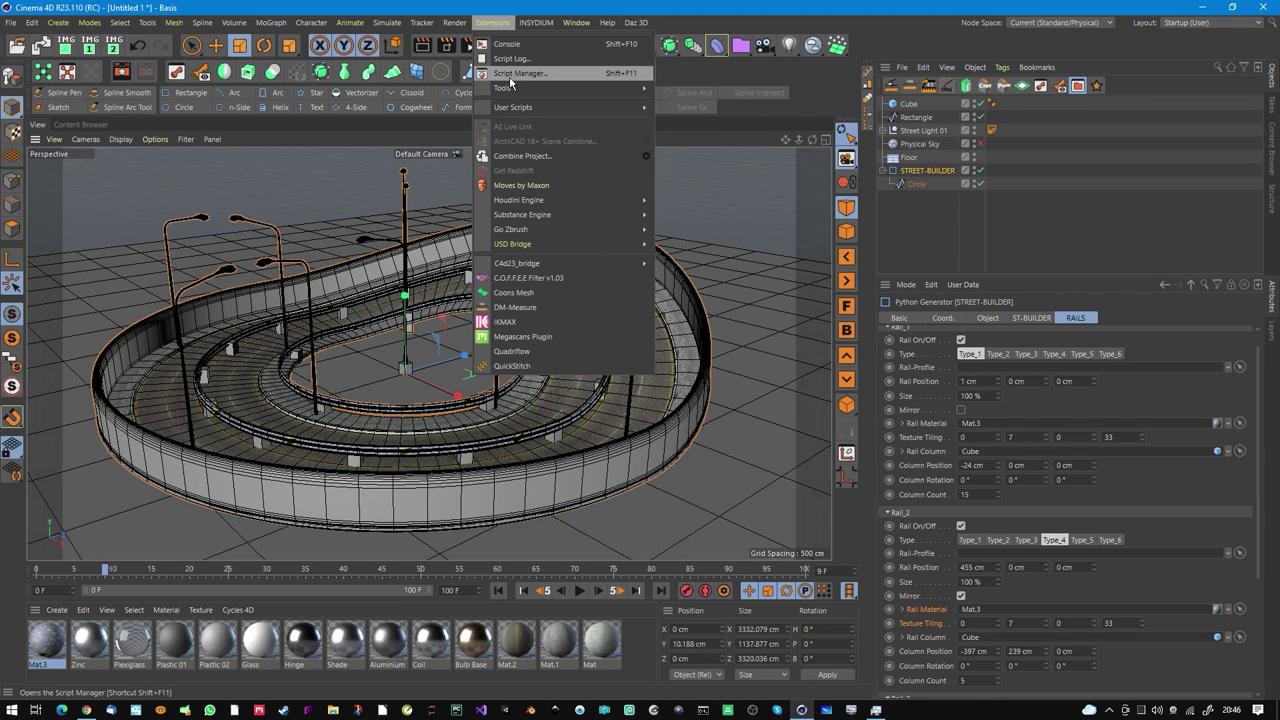
{"action": "left_click", "coordinate": [512, 80]}
{"action": "left_click", "coordinate": [613, 50]}
{"action": "scroll", "coordinate": [700, 400], "scroll_direction": "down", "scroll_amount": 10}
{"action": "left_click", "coordinate": [720, 653]}
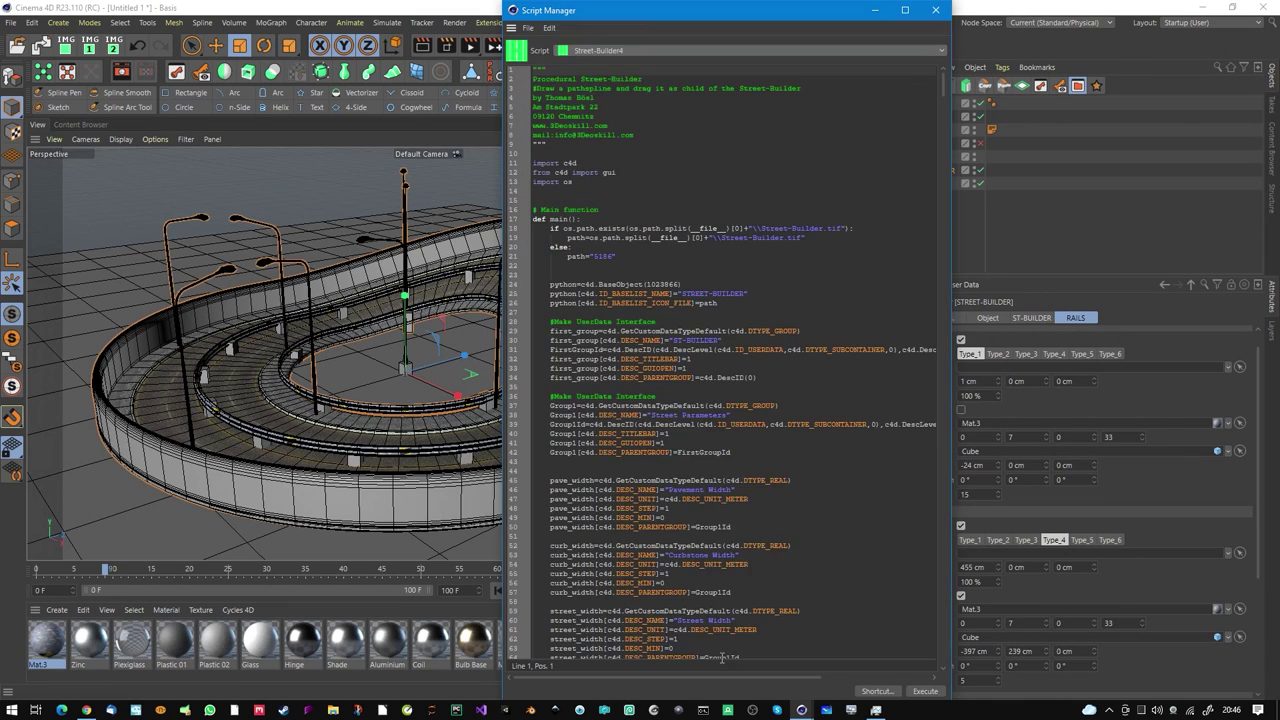
{"action": "left_click_drag", "start_coordinate": [946, 88], "coordinate": [948, 655]}
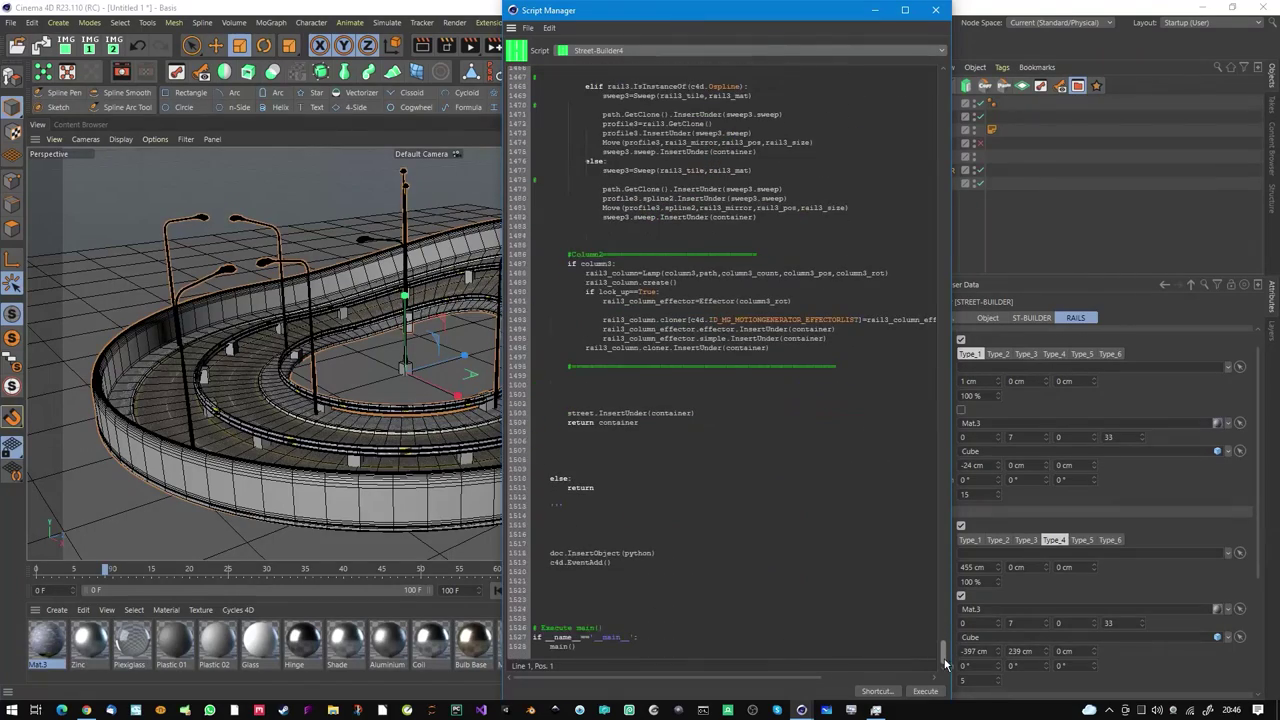
{"action": "left_click", "coordinate": [935, 10]}
Frame the curve of the street and render the perspective view to check the rails, columns and lamps.
{"action": "mouse_move", "coordinate": [563, 341]}
{"action": "left_mouse_down", "text": "alt"}
{"action": "mouse_move", "coordinate": [492, 346]}
{"action": "mouse_move", "coordinate": [515, 298]}
{"action": "mouse_move", "coordinate": [541, 336]}
{"action": "left_mouse_up", "text": "alt"}
{"action": "right_click_drag", "start_coordinate": [521, 319], "coordinate": [561, 305], "text": "alt"}
{"action": "key", "text": "alt+r"}
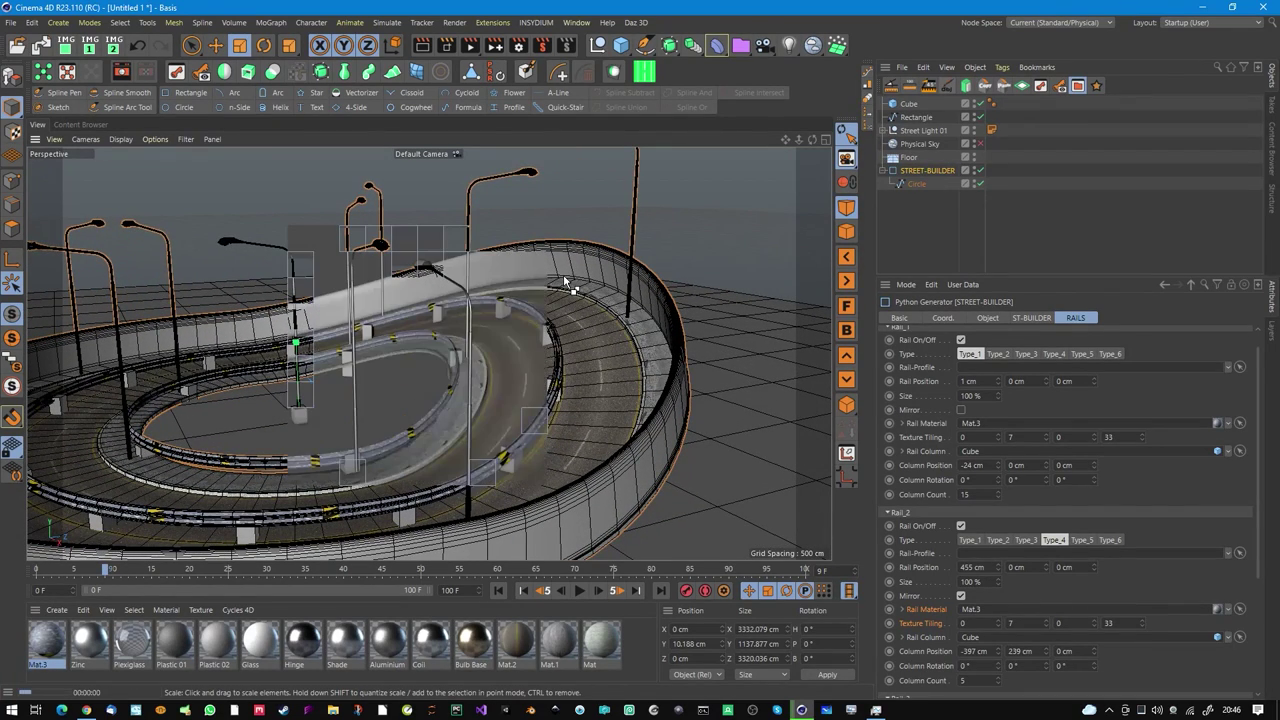
{"action": "key", "text": "ctrl+r"}
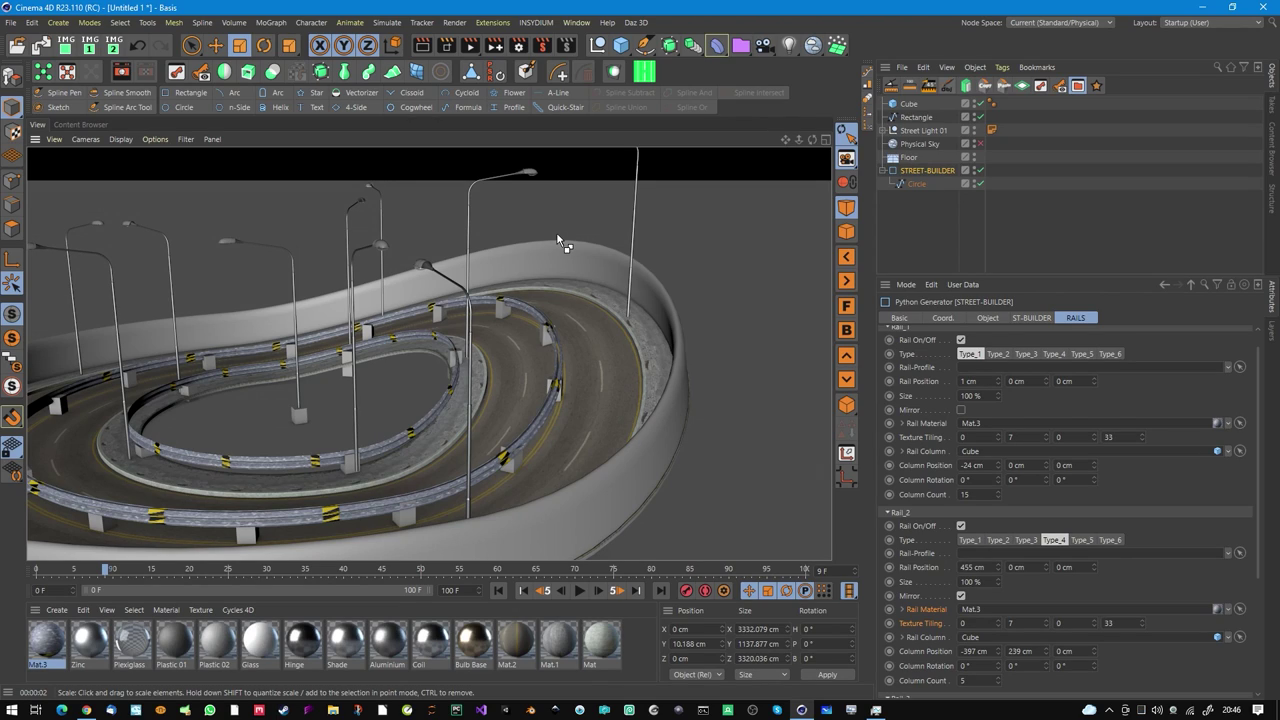
{"action": "left_click", "coordinate": [546, 27]}
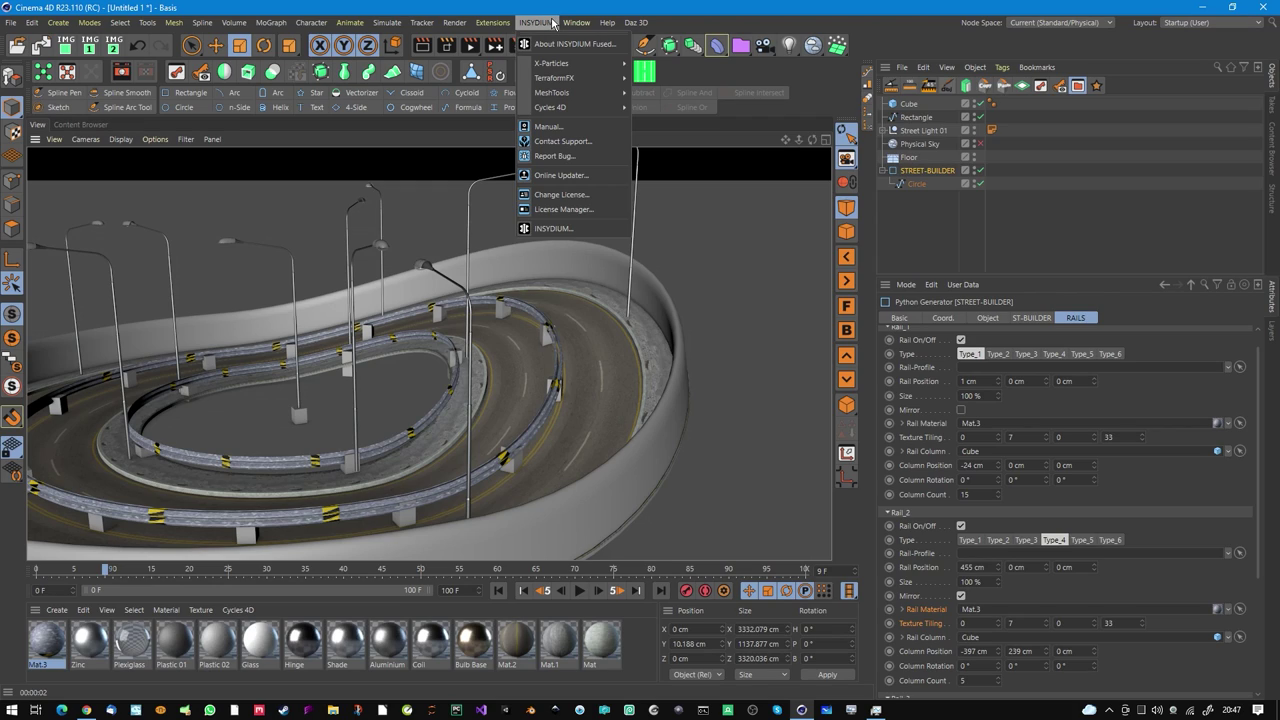
{"action": "left_click", "coordinate": [673, 22]}
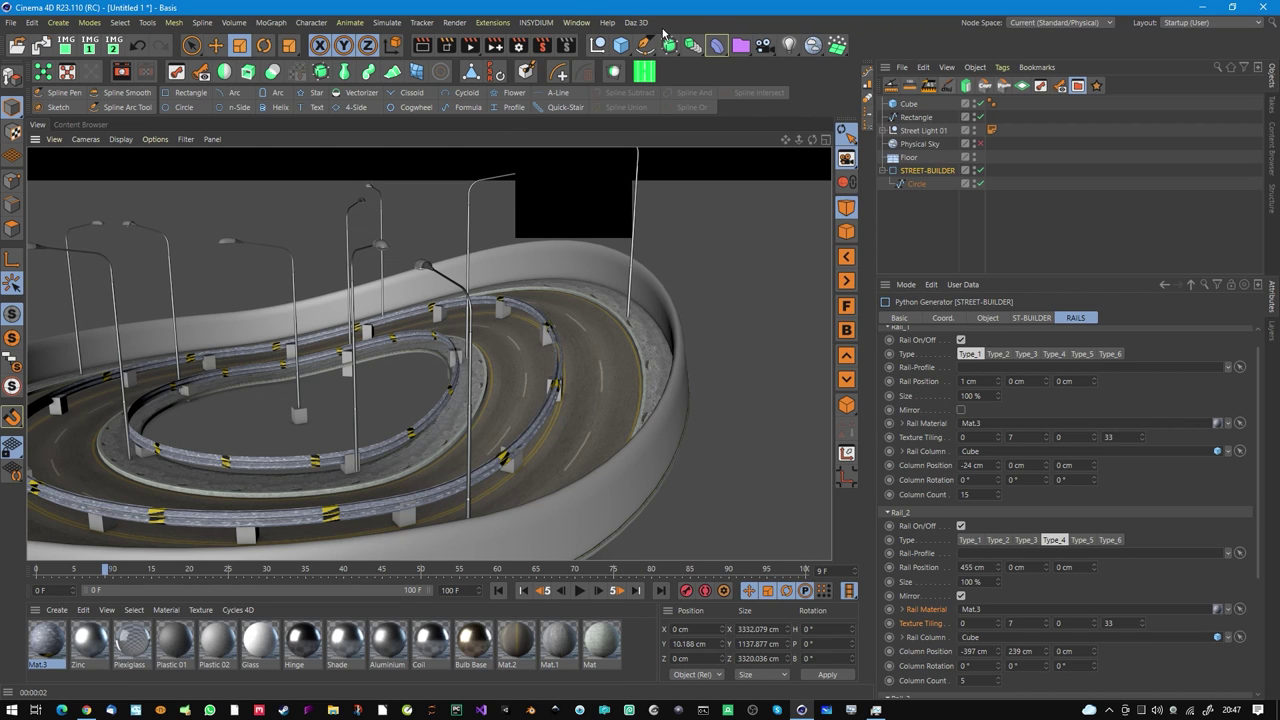
{"action": "left_click_drag", "start_coordinate": [597, 277], "coordinate": [595, 325], "text": "alt"}
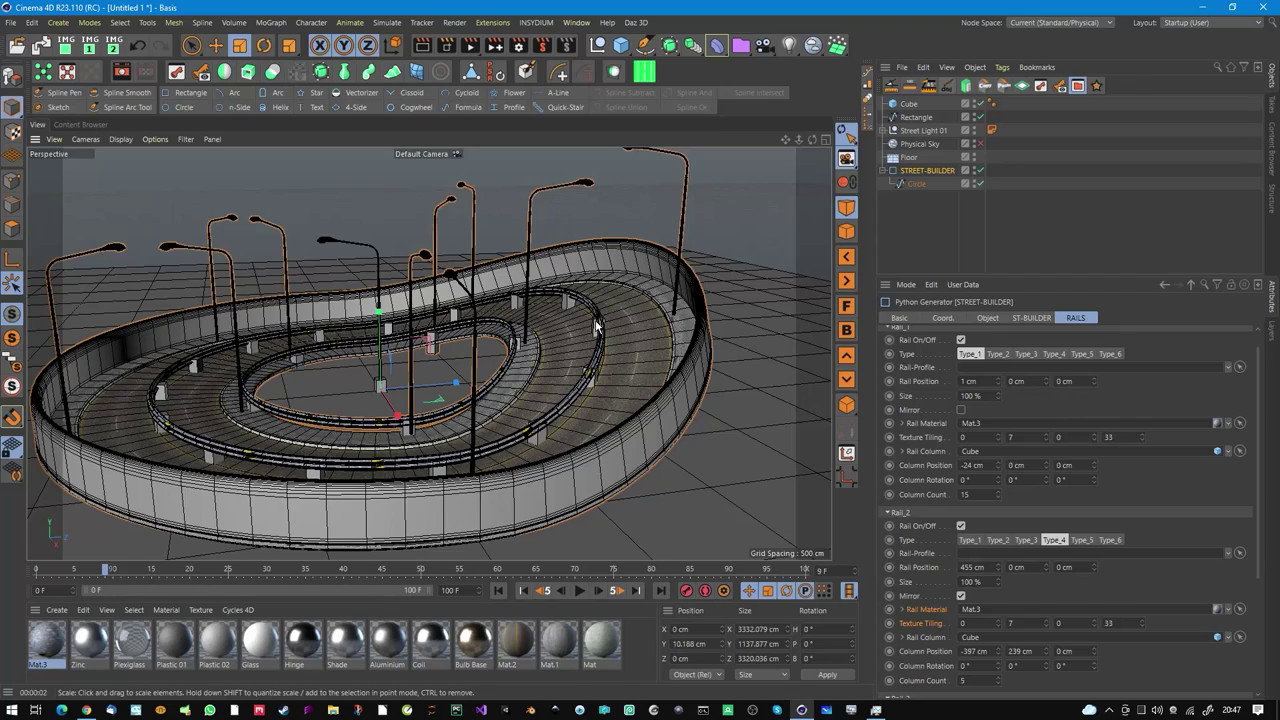